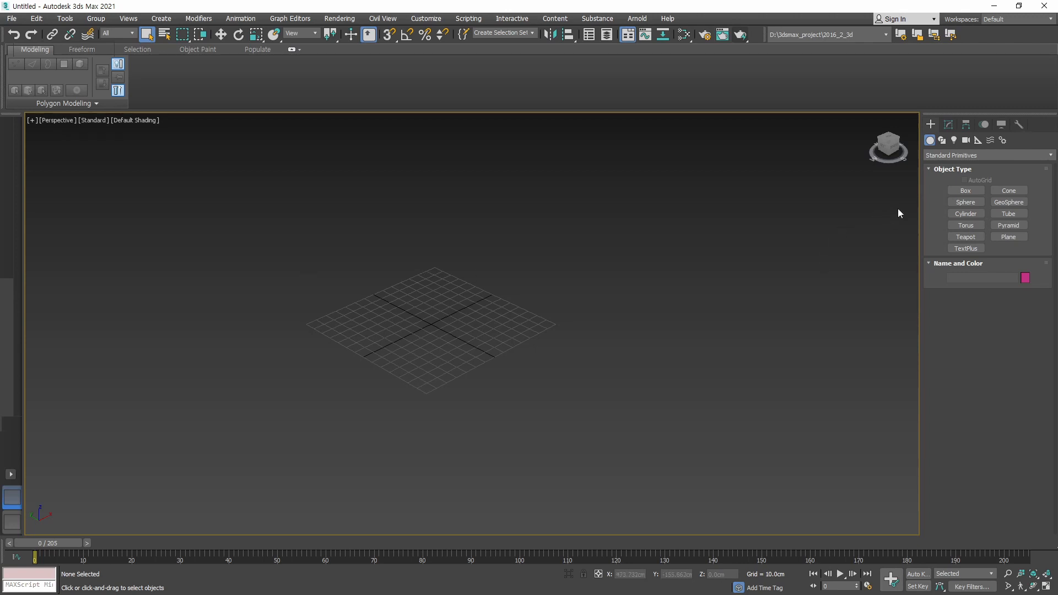
Step: Create a box about 48 cm long, 31 cm wide and 15 cm high, beyond the edge of the grid in the Perspective view
left_click(965, 191)
left_click_drag(263, 251, 323, 258)
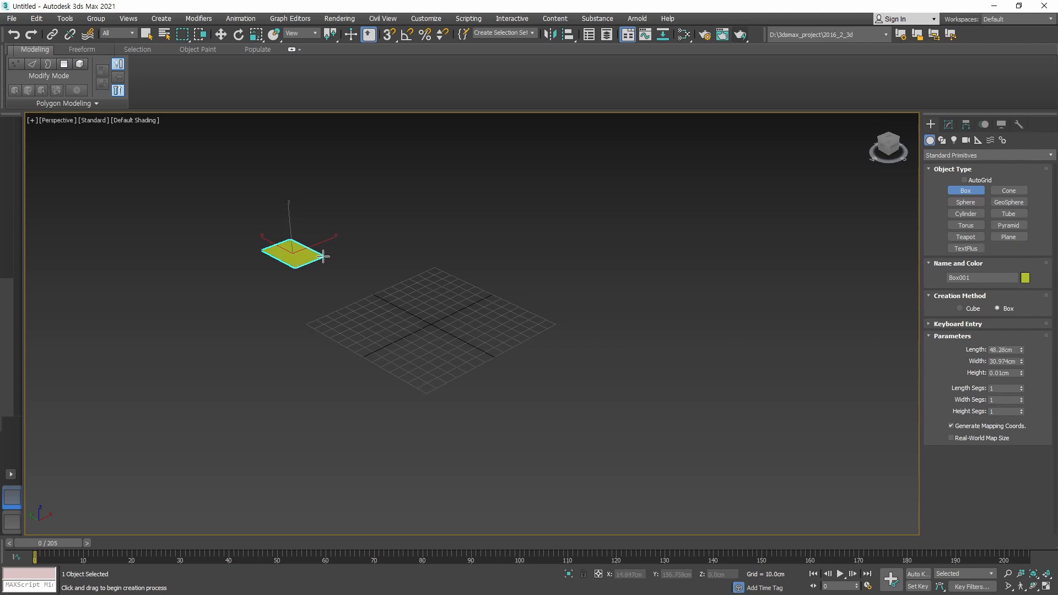
left_click(322, 241)
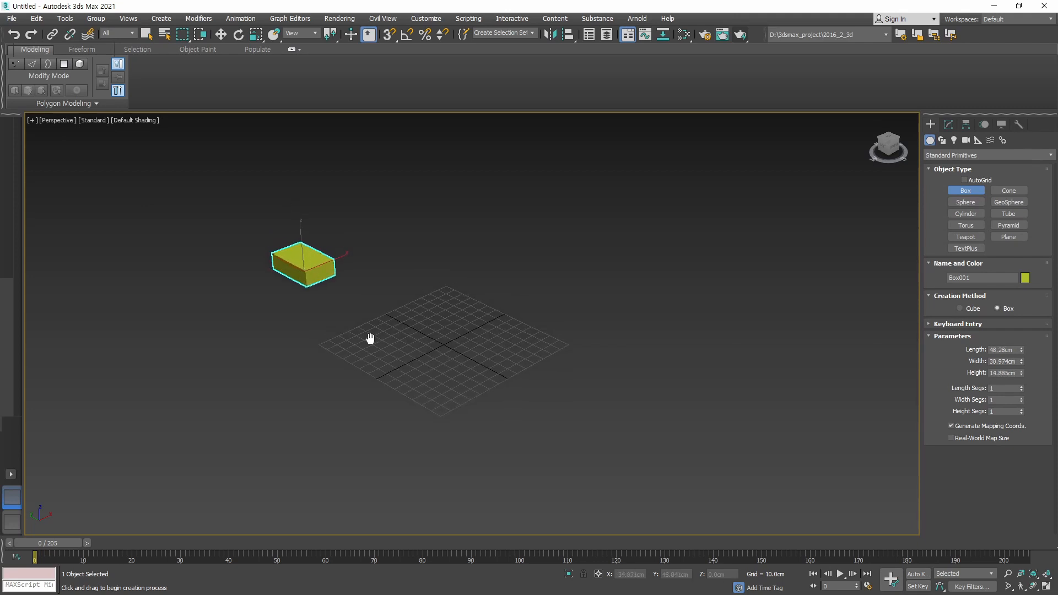
scroll(339, 328, "up", 5)
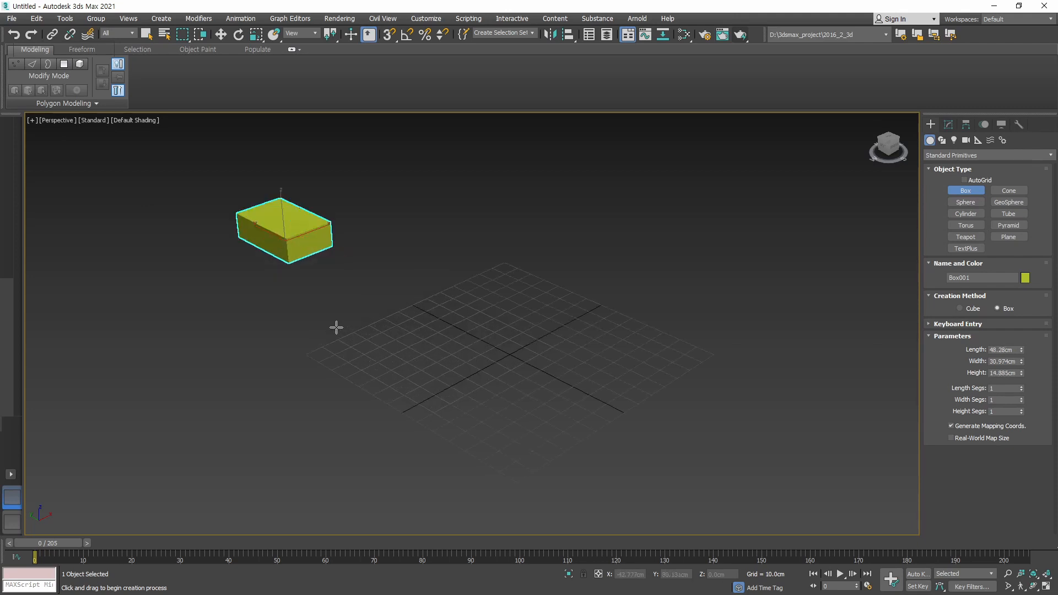
Step: Convert the box to an Editable Poly
left_click(220, 35)
right_click(221, 163)
mouse_move(259, 276)
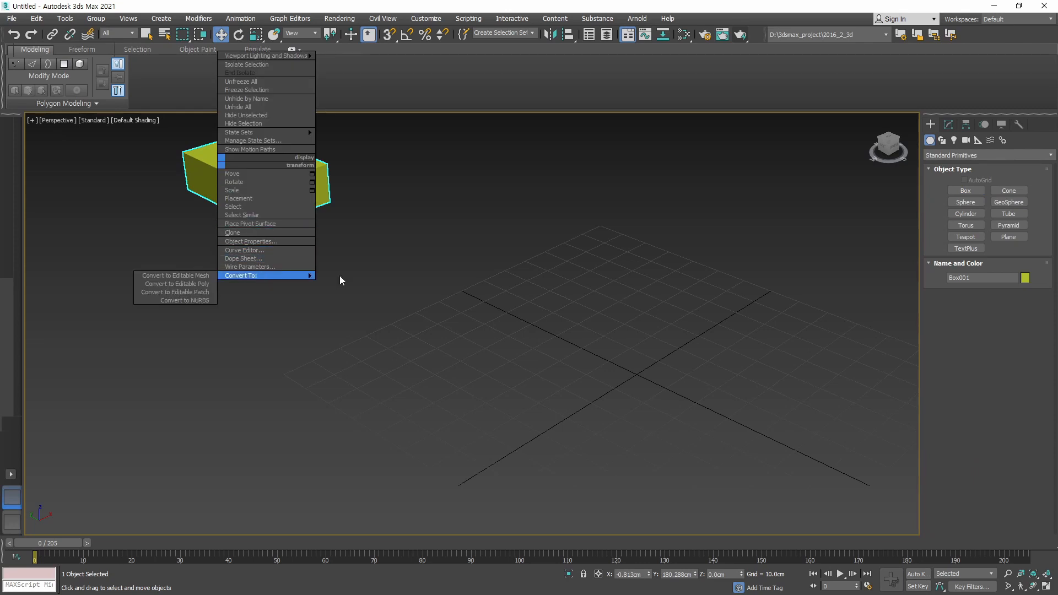
left_click(182, 284)
middle_click_drag(273, 255, 333, 328)
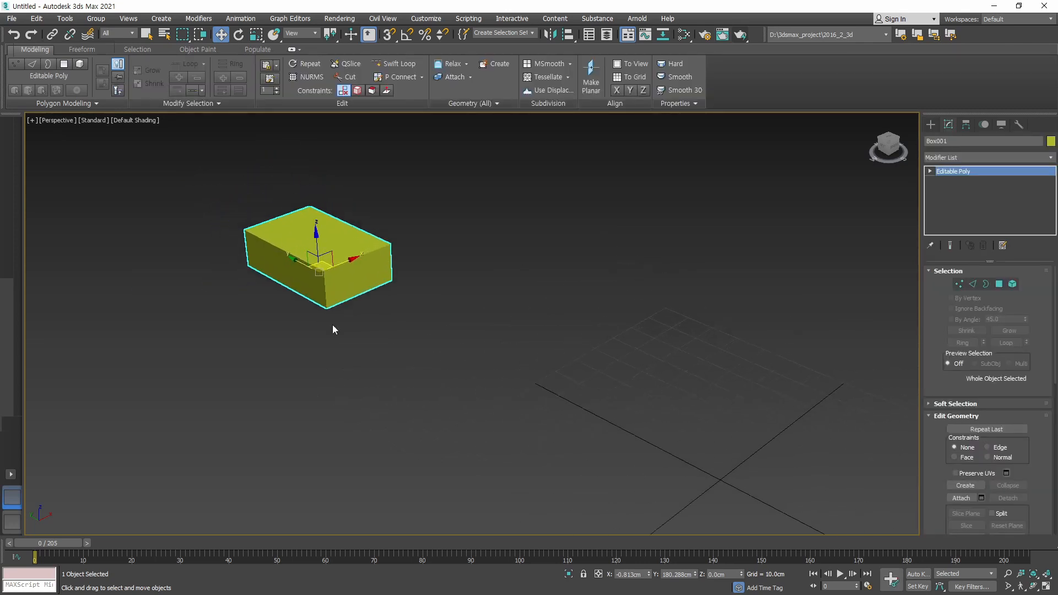
Step: Select the ring of four lengthwise edges of the box at edge level
left_click(972, 284)
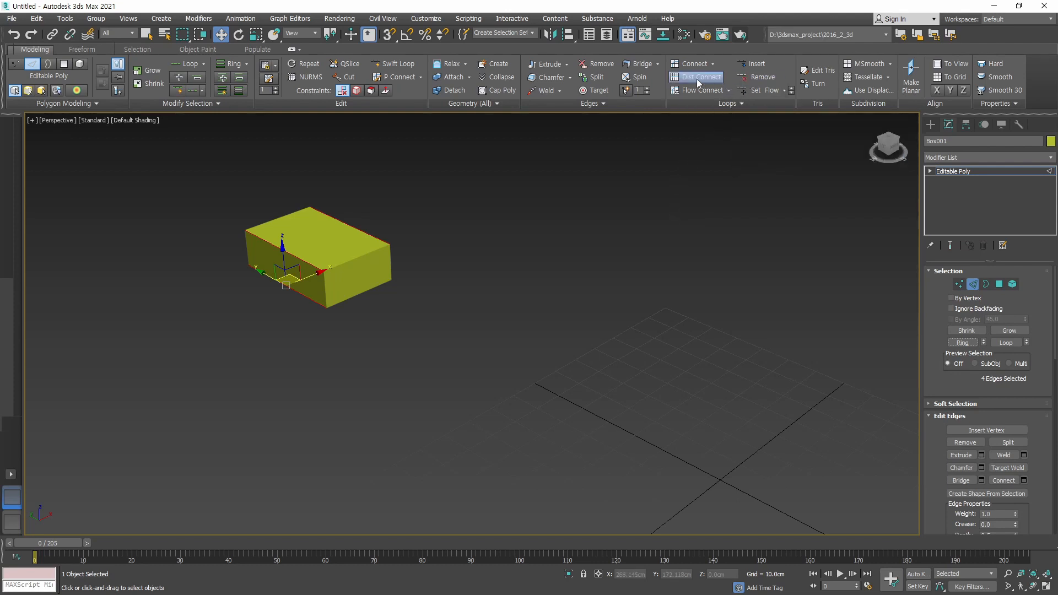
scroll(975, 454, "down", 1)
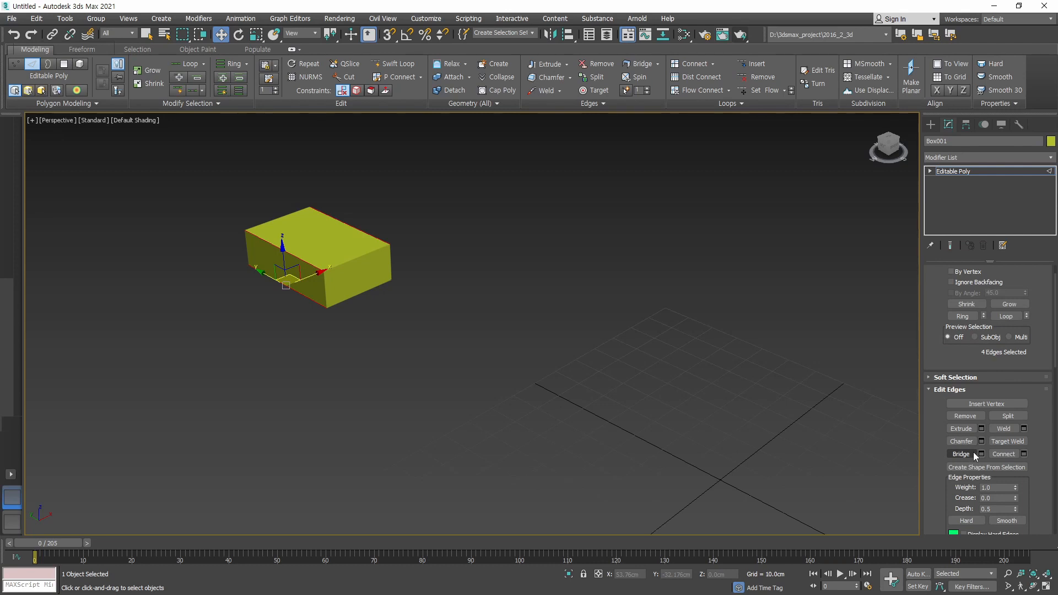
Step: Try connecting the four selected edges with 2 segments, and undo the connection
left_click(1023, 453)
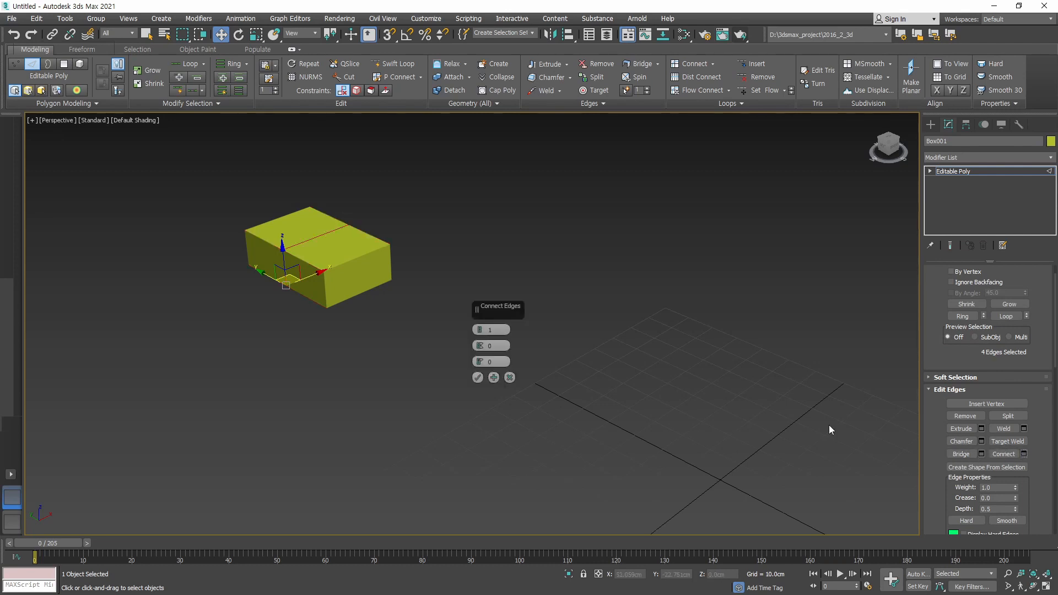
left_click(479, 327)
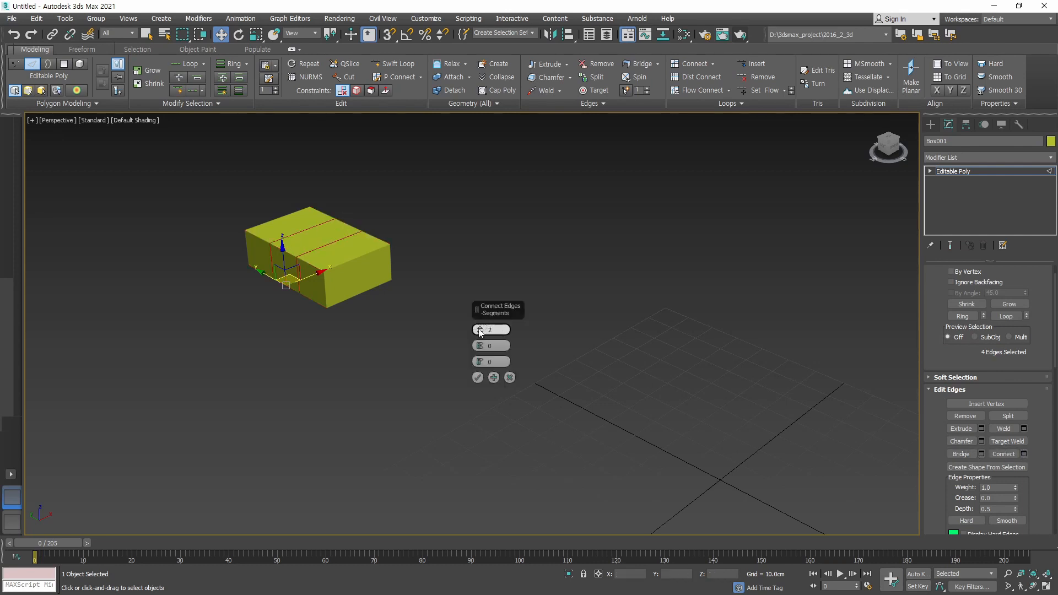
left_click(478, 378)
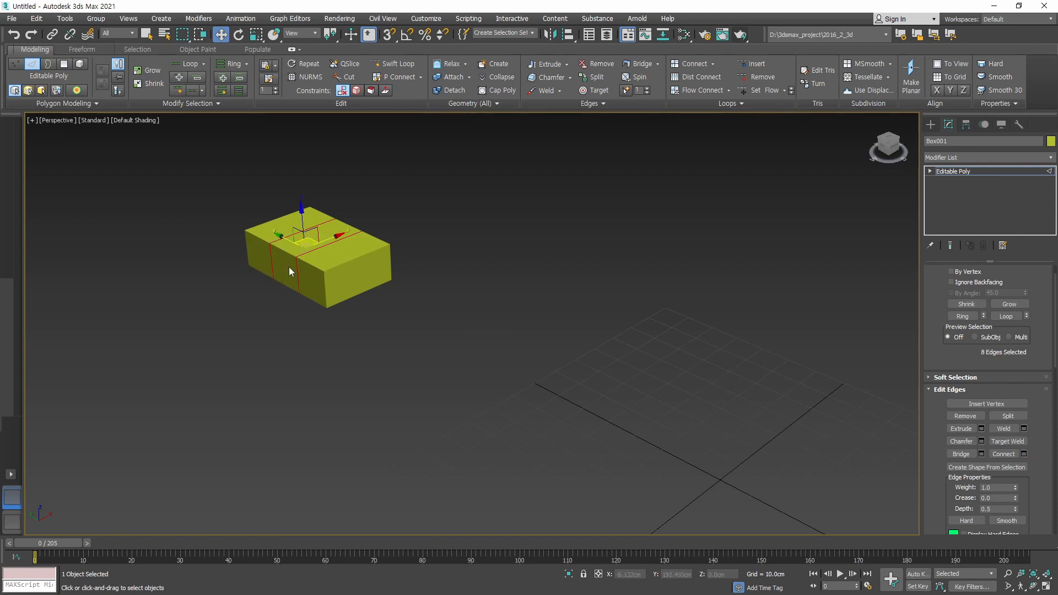
key("e")
key("r")
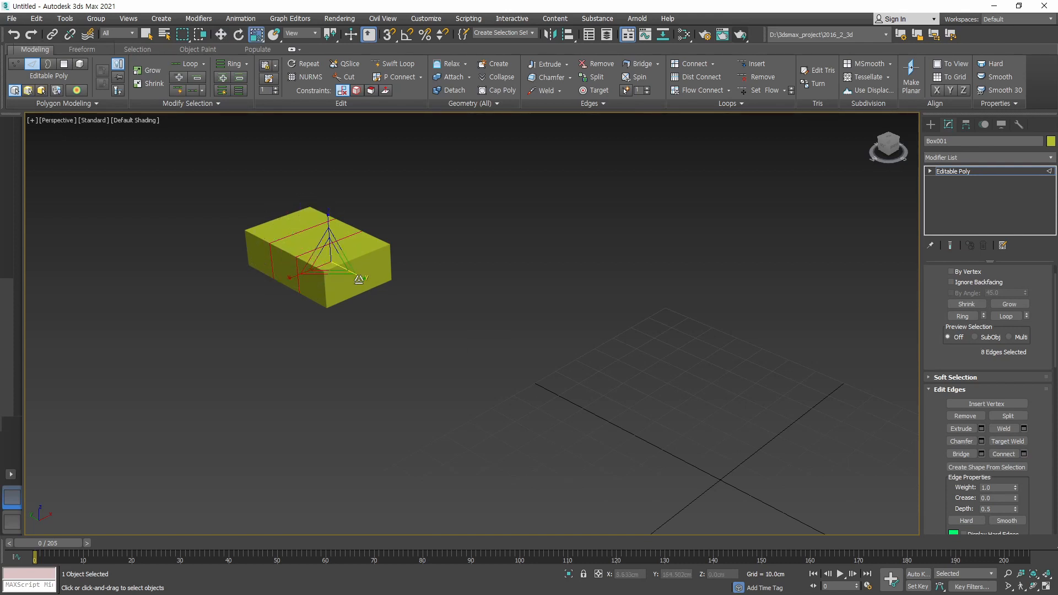
key("ctrl+z")
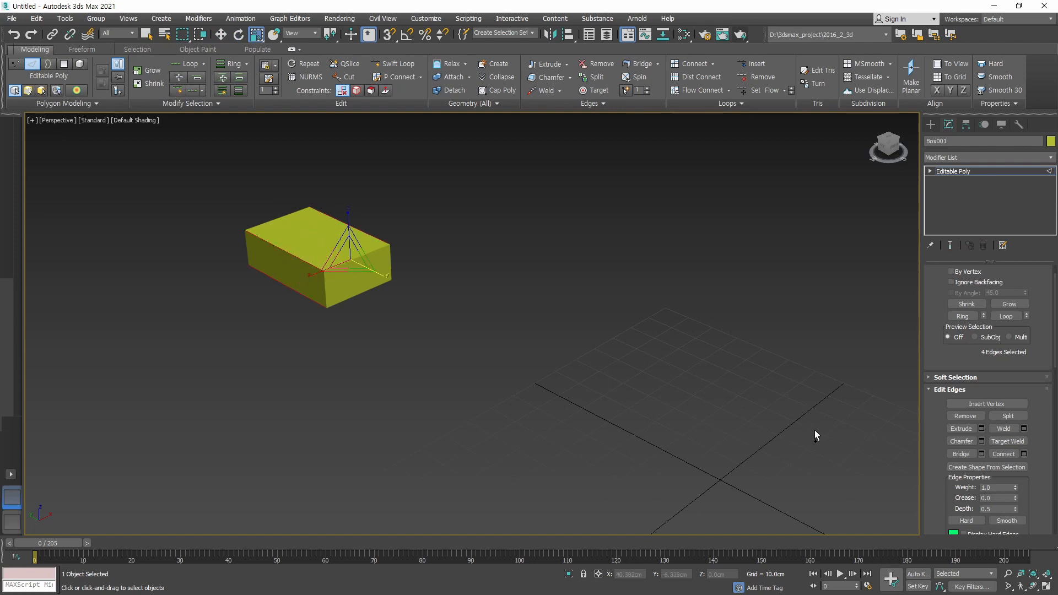
Step: Connect the four selected edges with 2 segments and a pinch of 24
left_click(1024, 454)
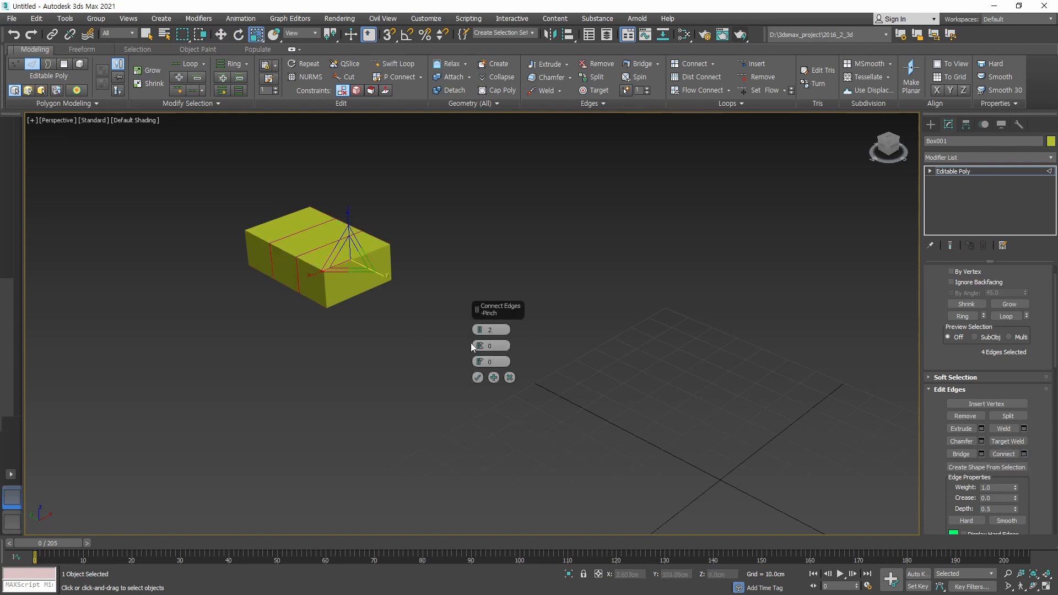
left_click_drag(479, 345, 474, 286)
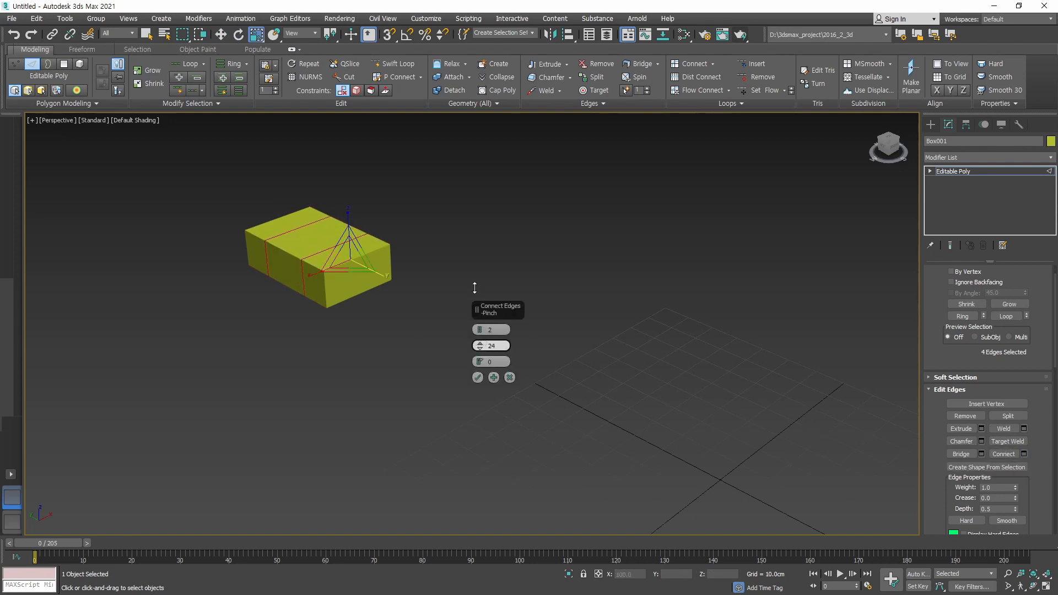
left_click(479, 377)
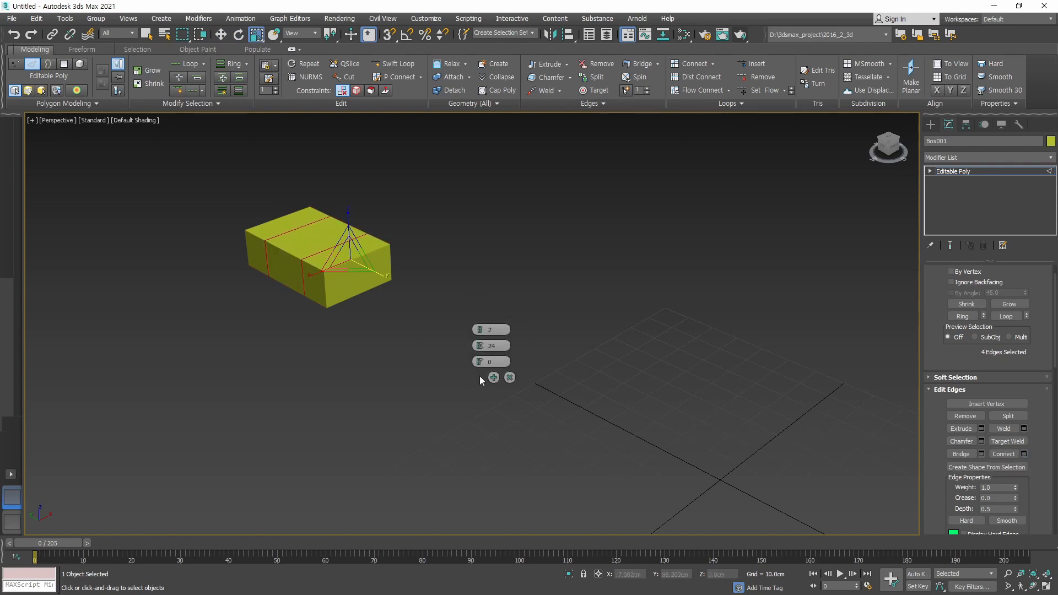
Step: Extrude the middle polygon on the box's top face upward to form the car's cabin
left_click(930, 172)
left_click(952, 209)
left_click(313, 239)
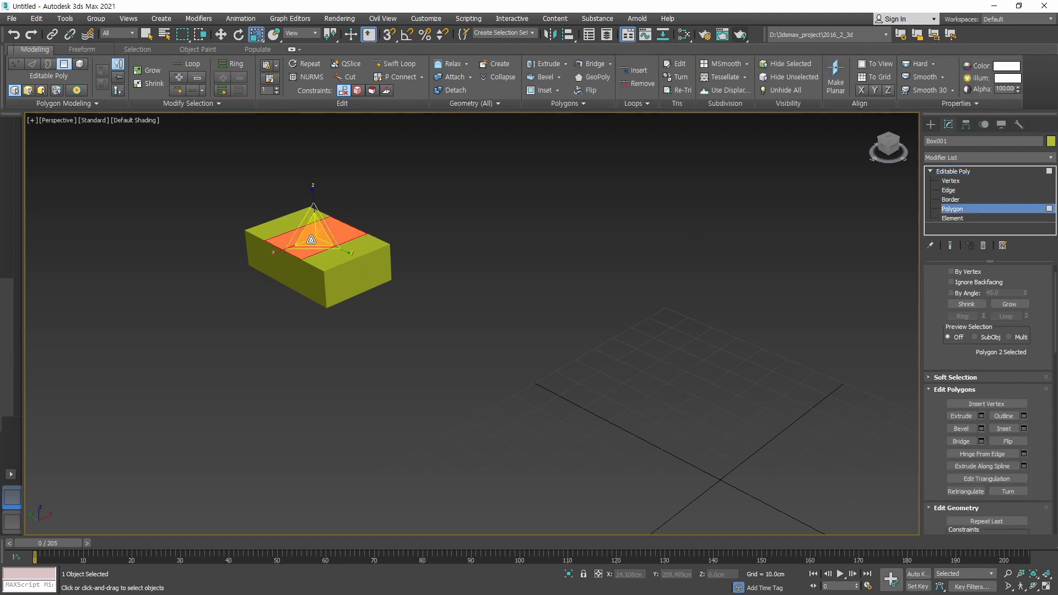
left_click(964, 417)
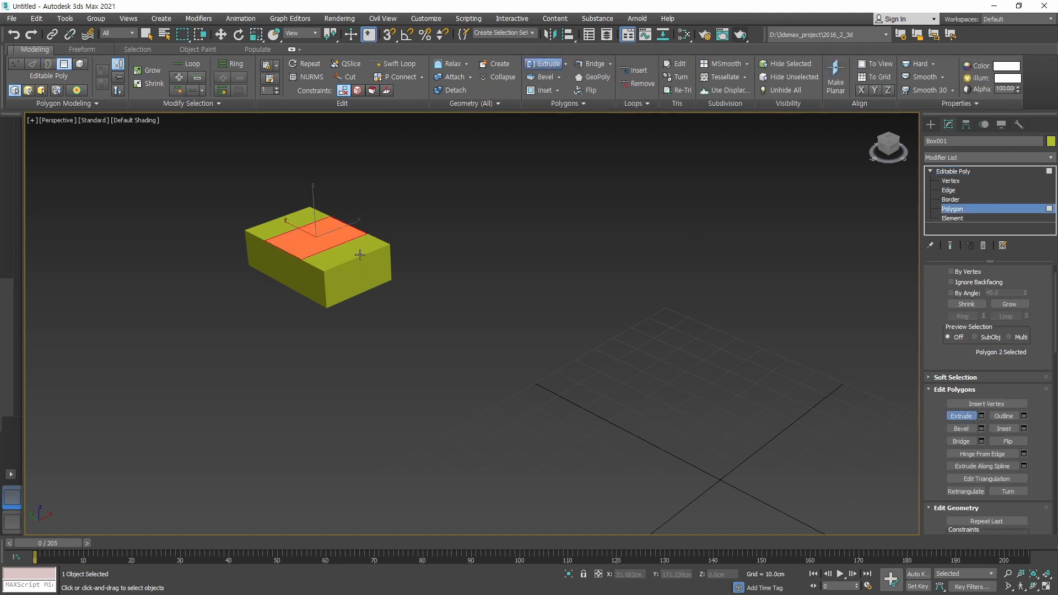
left_click_drag(314, 237, 328, 208)
Step: Scale the cabin's top polygon narrower along the car's length to slope the front and back, and clear the selection
key("e")
key("r")
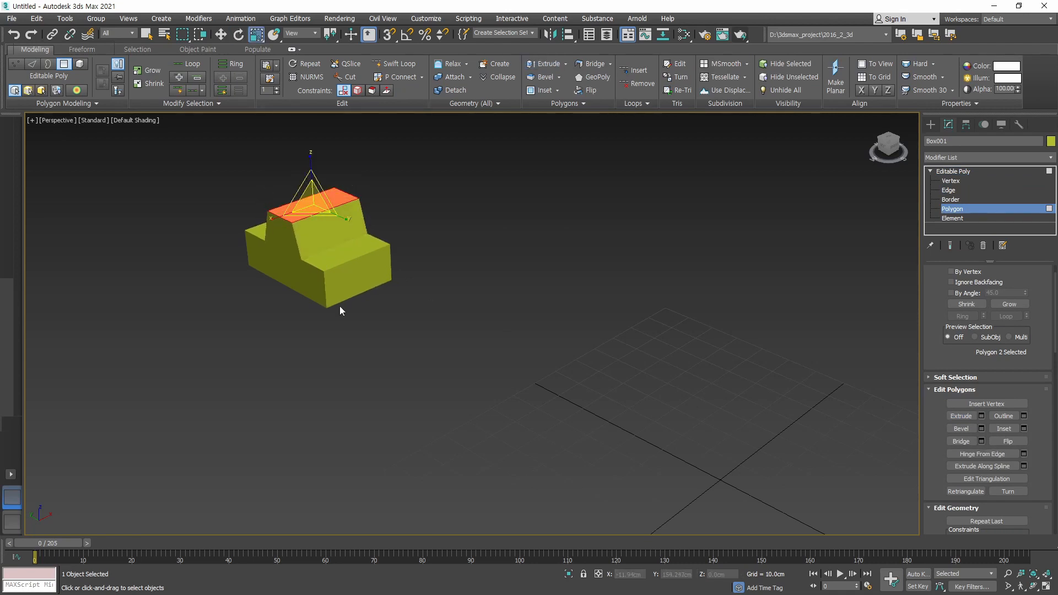
middle_click_drag(340, 306, 354, 303)
left_click(213, 337)
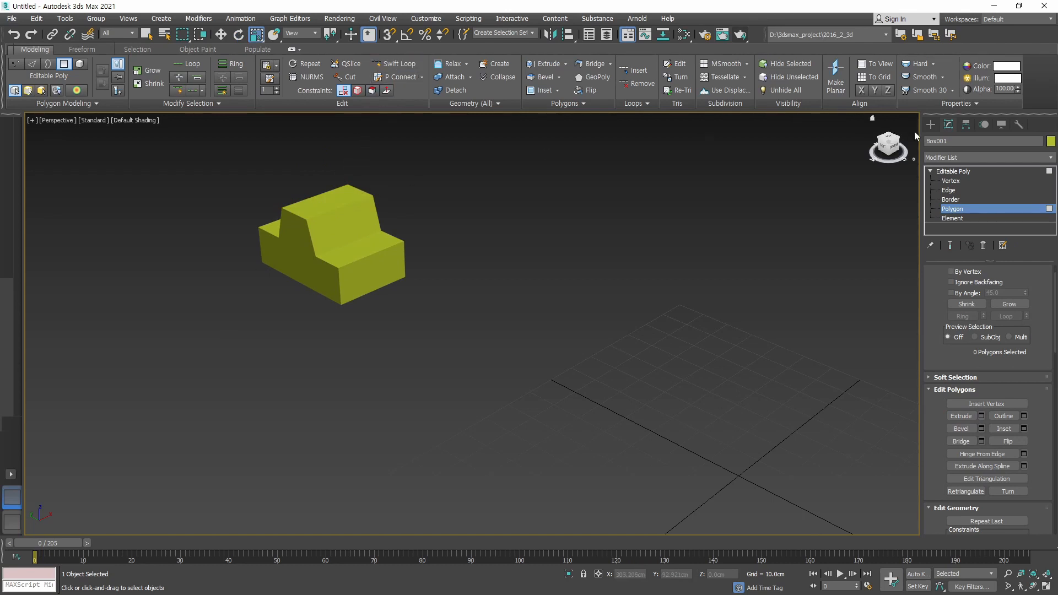
Step: In the Left view, create a cylinder of radius about 3.8 cm and height about 11.8 cm on the body's lower edge near one end
left_click(931, 125)
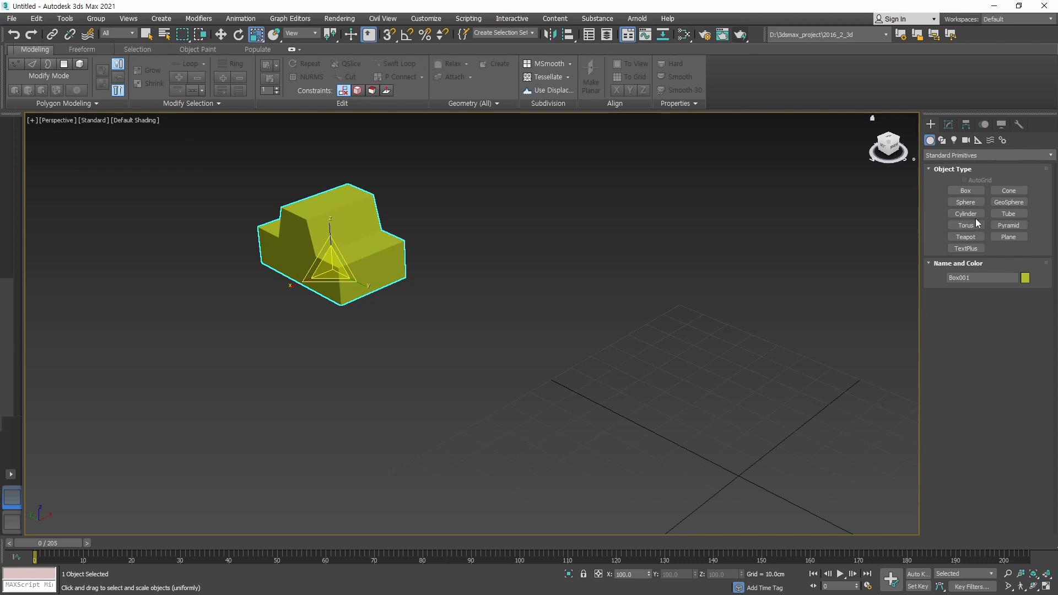
left_click(959, 215)
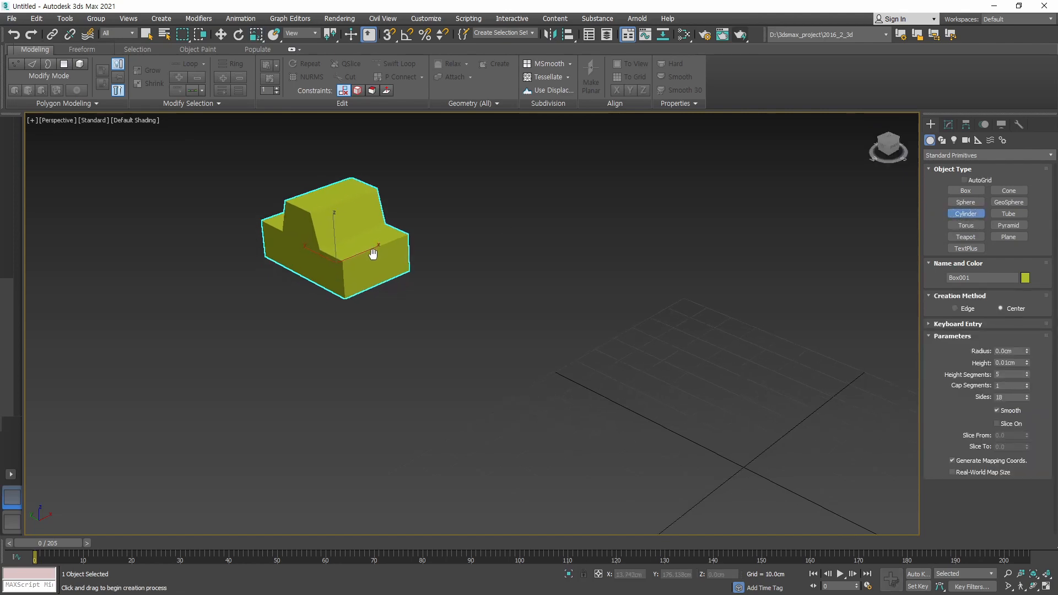
key("l")
scroll(414, 299, "down", 5)
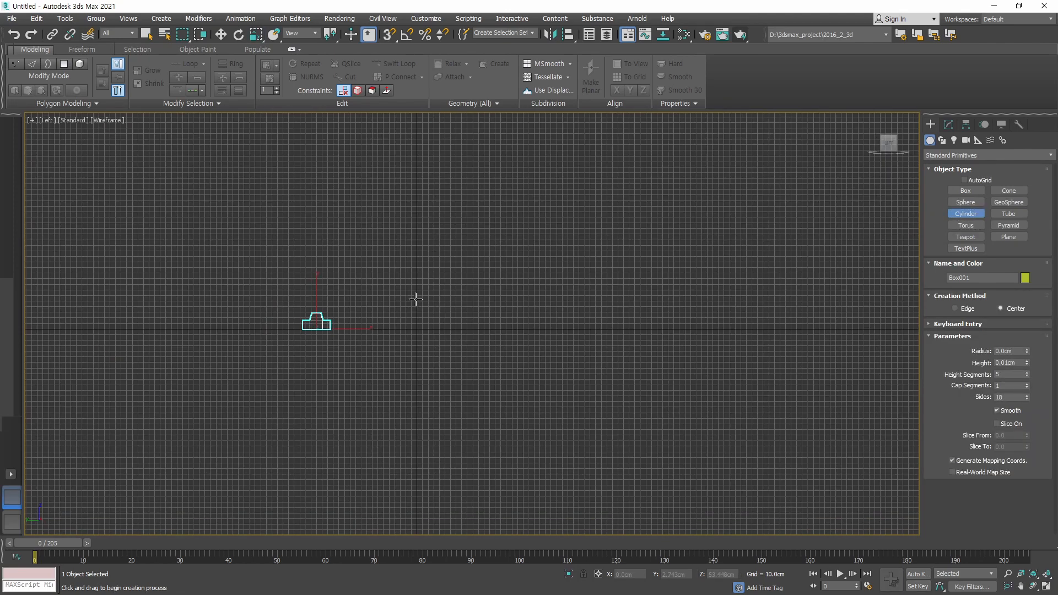
middle_click_drag(350, 318, 576, 246)
scroll(508, 267, "up", 6)
middle_click_drag(643, 216, 485, 280)
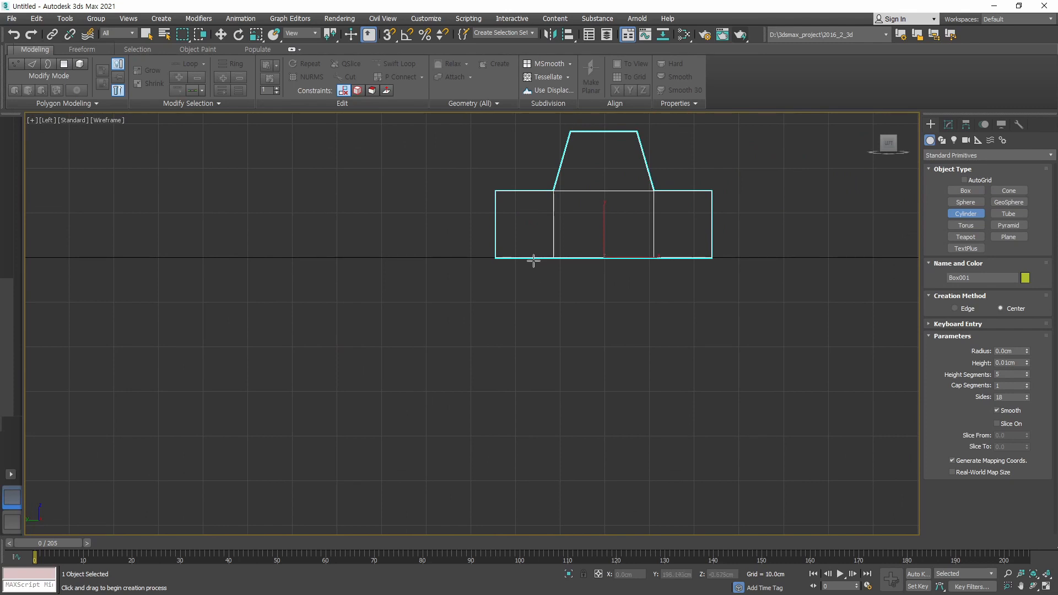
left_click_drag(536, 257, 547, 271)
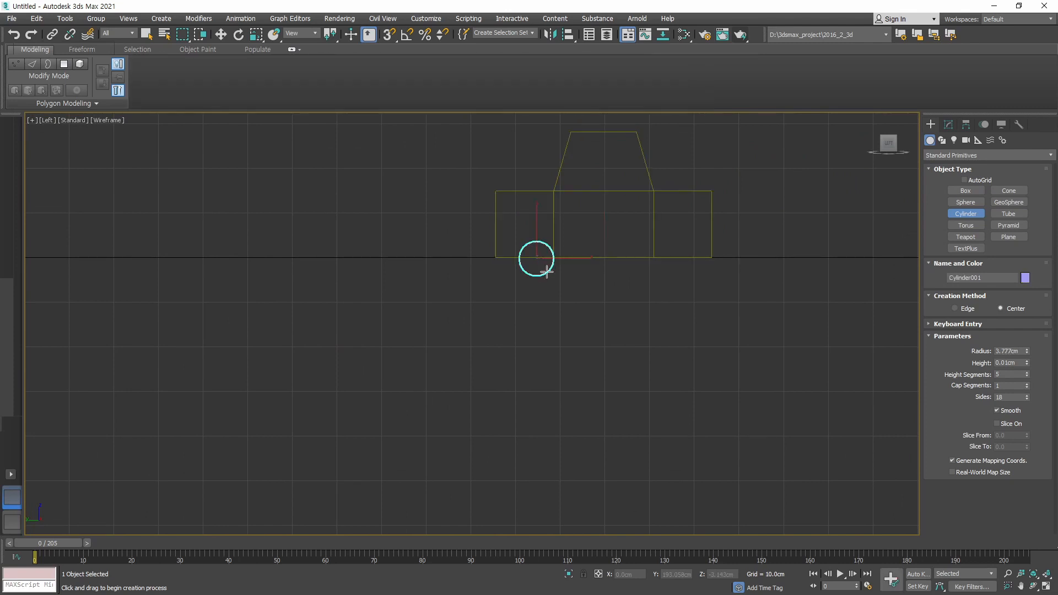
left_click(553, 220)
key("p")
middle_click_drag(429, 302, 489, 260, "alt")
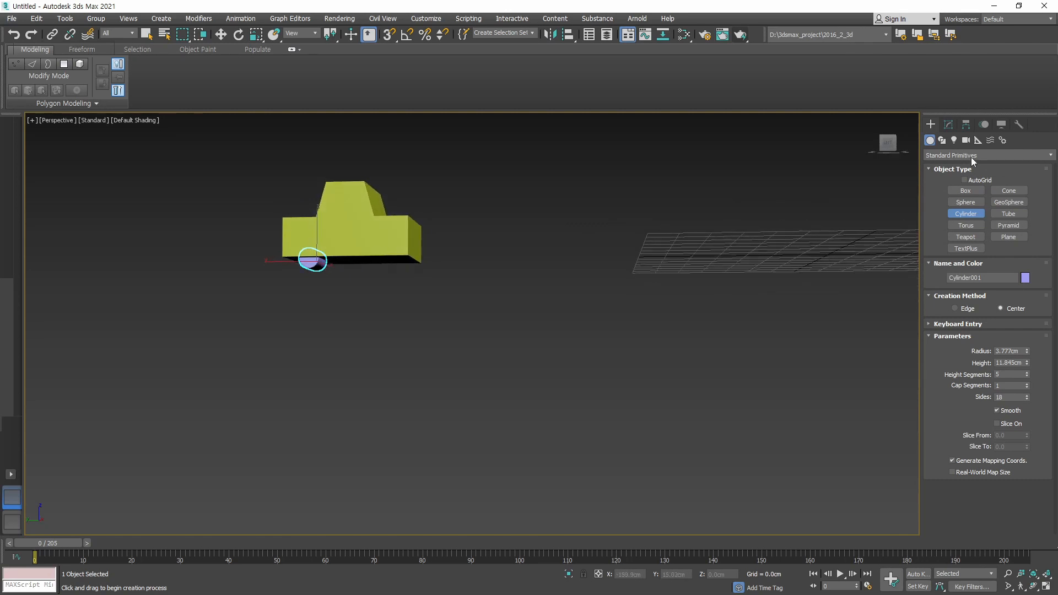
Step: Set the cylinder to 16 sides and 1 height segment, and lengthen its height to about 32.5 cm
key("r")
left_click(949, 126)
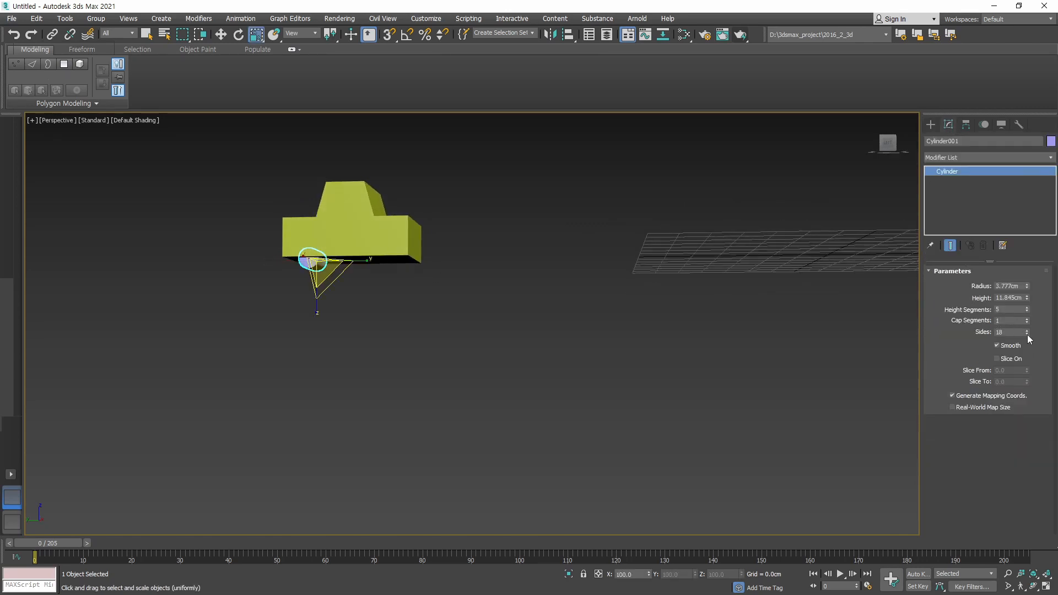
left_click_drag(1014, 332, 900, 323)
type("16")
key("Return")
left_click_drag(998, 309, 922, 297)
left_click_drag(1027, 298, 580, 276)
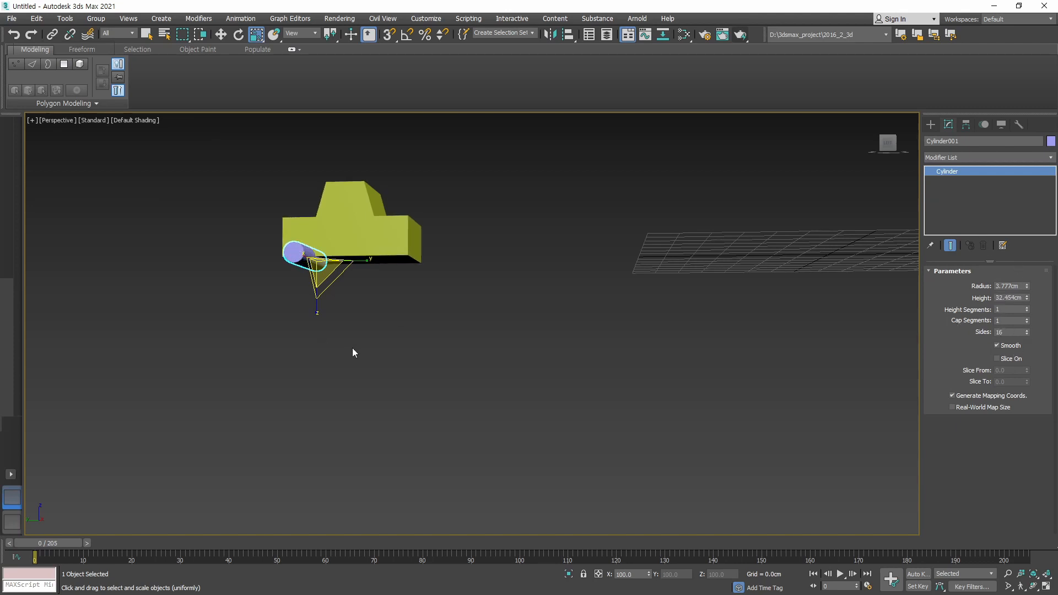
Step: In the Top view, move the cylinder along X to about 15.4 cm so it spans the car body's width
key("t")
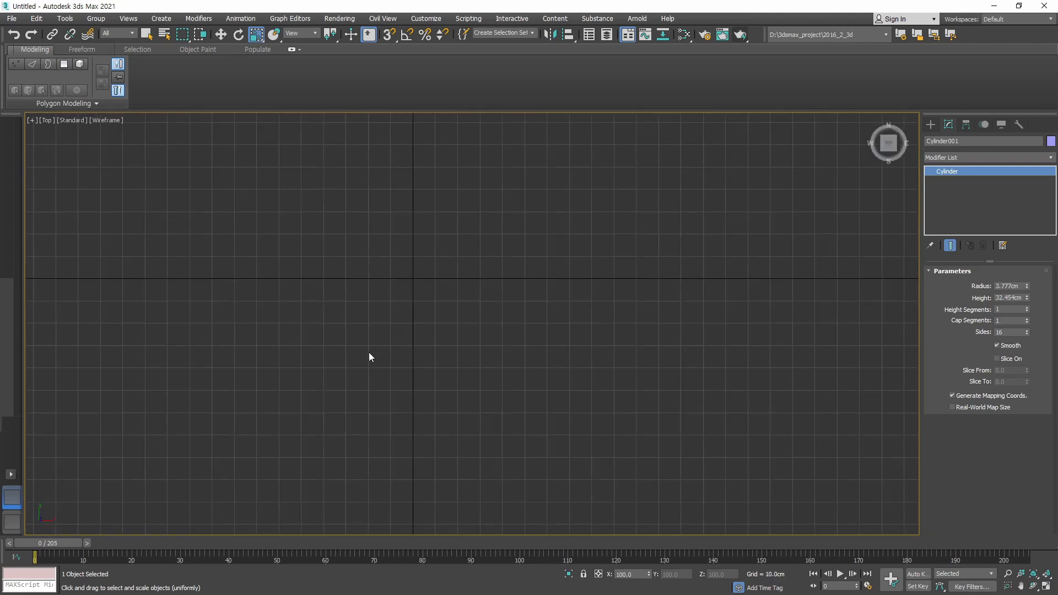
middle_click_drag(382, 223, 395, 352)
scroll(395, 352, "up", 7)
key("w")
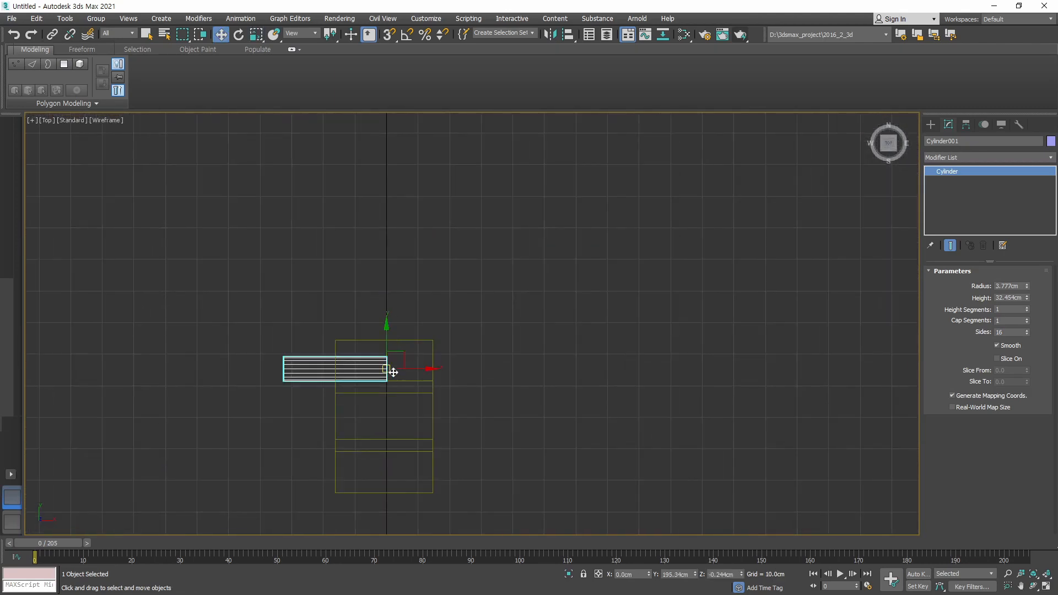
left_click_drag(402, 370, 449, 368)
key("p")
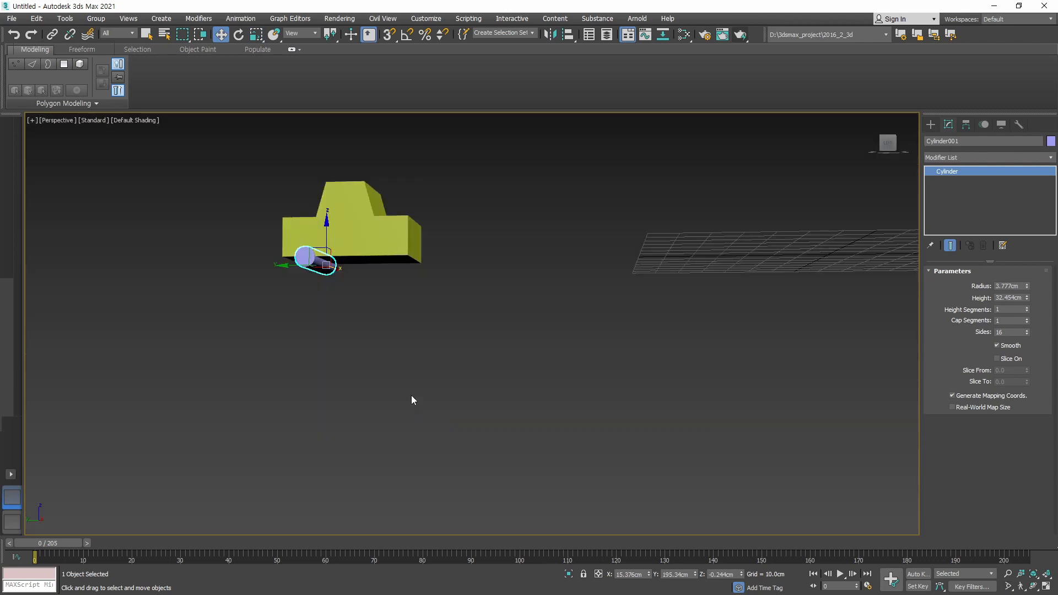
Step: Enlarge the cylinder's radius to about 6.2 cm and nudge it along X to about 15.25 cm
mouse_move(411, 395)
middle_mouse_down()
mouse_move(404, 361)
mouse_move(429, 357)
middle_mouse_up()
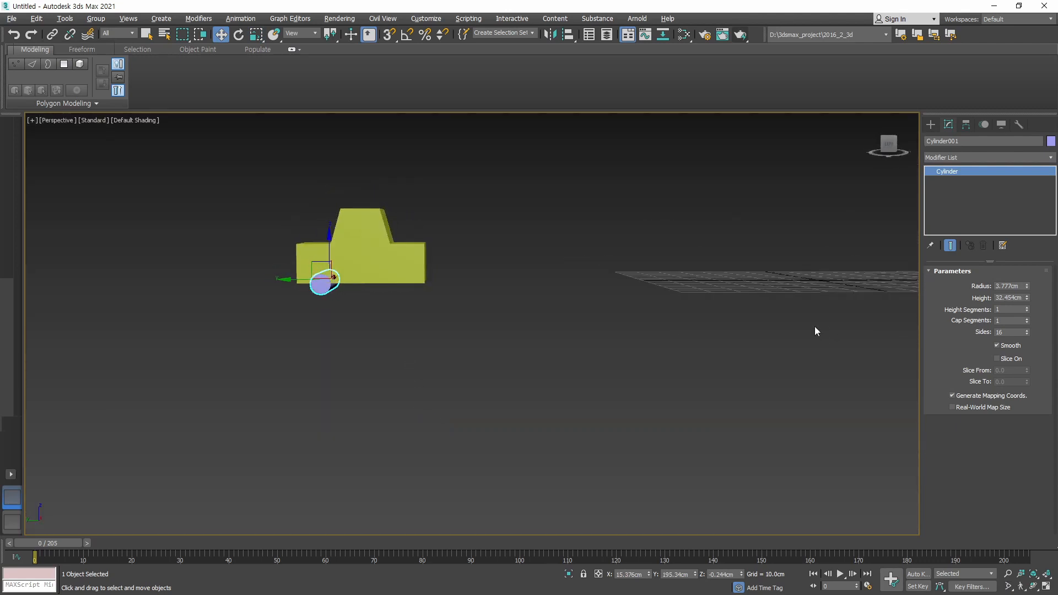
left_click_drag(1027, 285, 1025, 250)
middle_click_drag(436, 284, 360, 307, "alt")
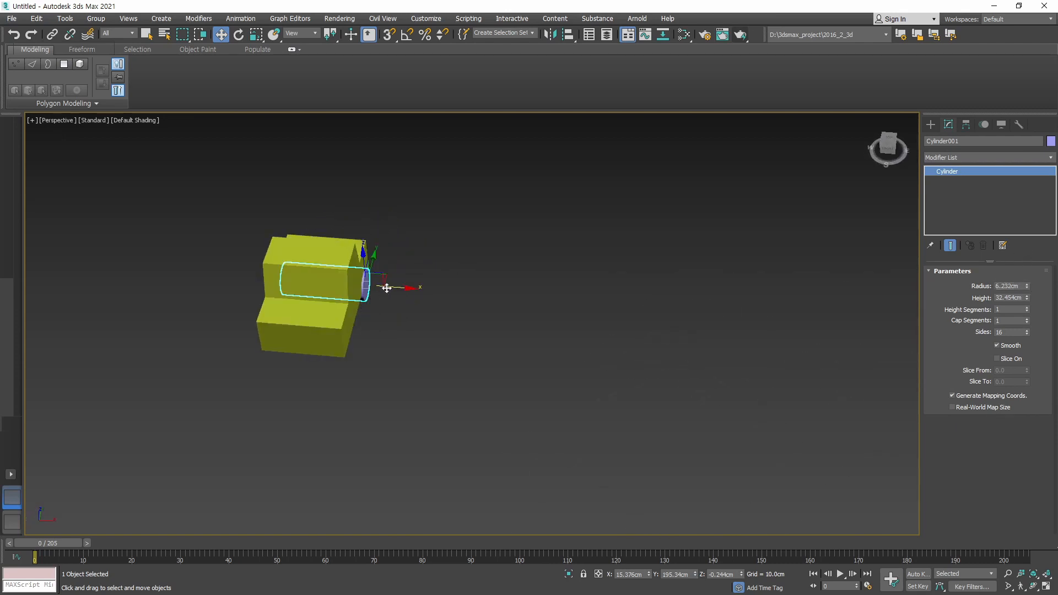
left_click_drag(387, 289, 390, 287)
middle_click_drag(378, 309, 497, 298, "alt")
Step: In the Left view, shift the wheel cylinder slightly toward the body's middle and clone one Copy of it under the opposite end
key("l")
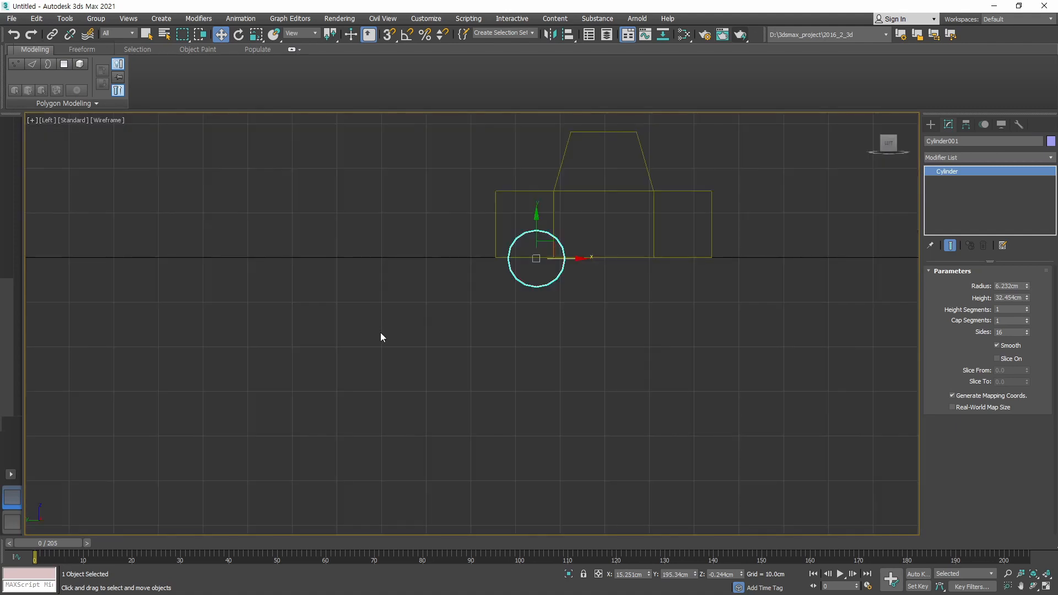
left_click_drag(576, 257, 694, 261)
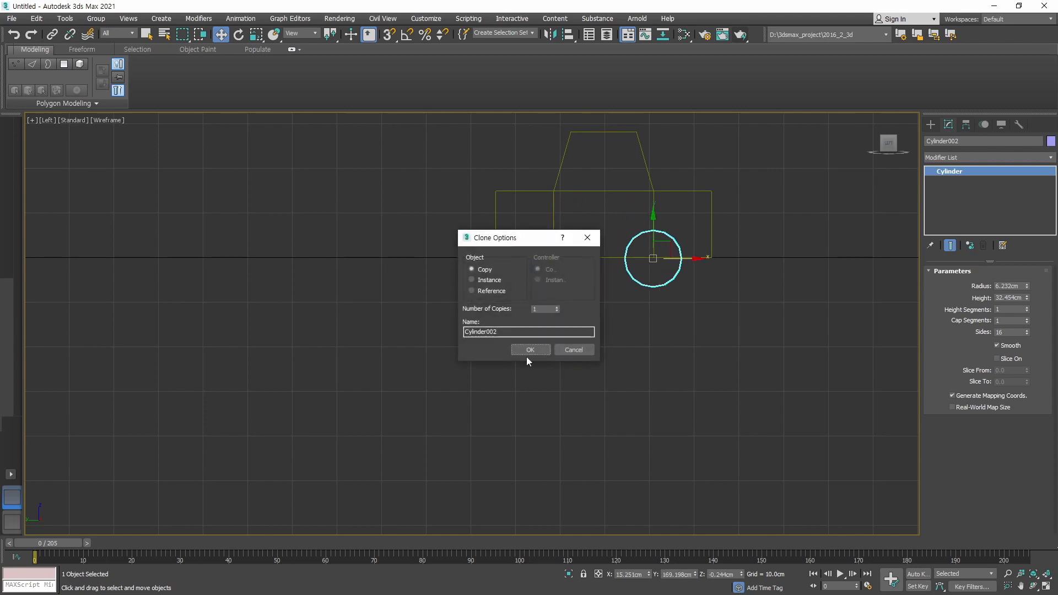
left_click(530, 350)
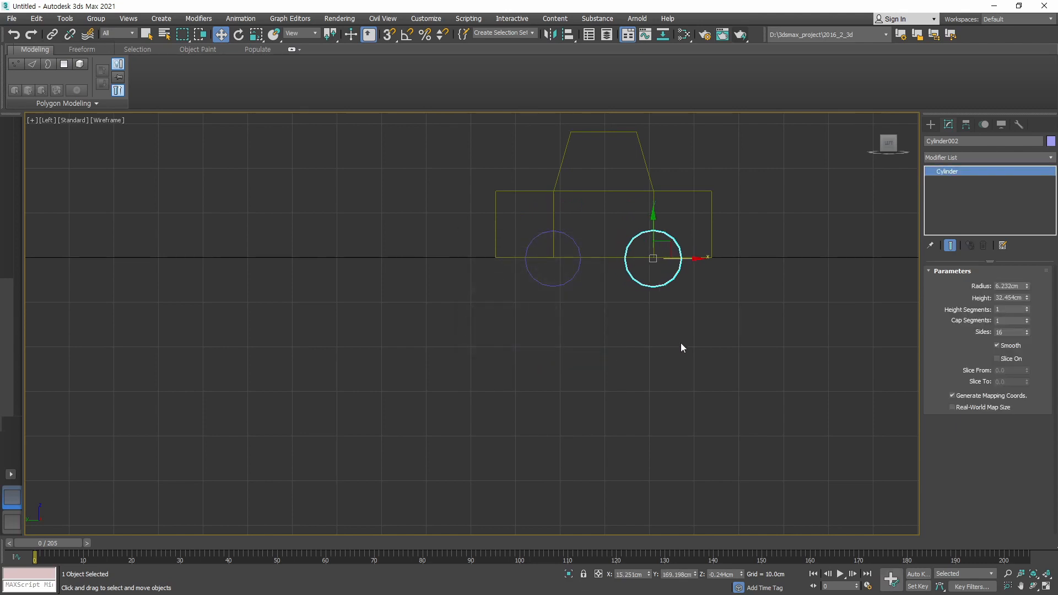
Step: In the Perspective view, try moving the car body on its own, and undo the move
key("p")
middle_click_drag(376, 370, 401, 359, "alt")
left_click(362, 362)
left_click(339, 278)
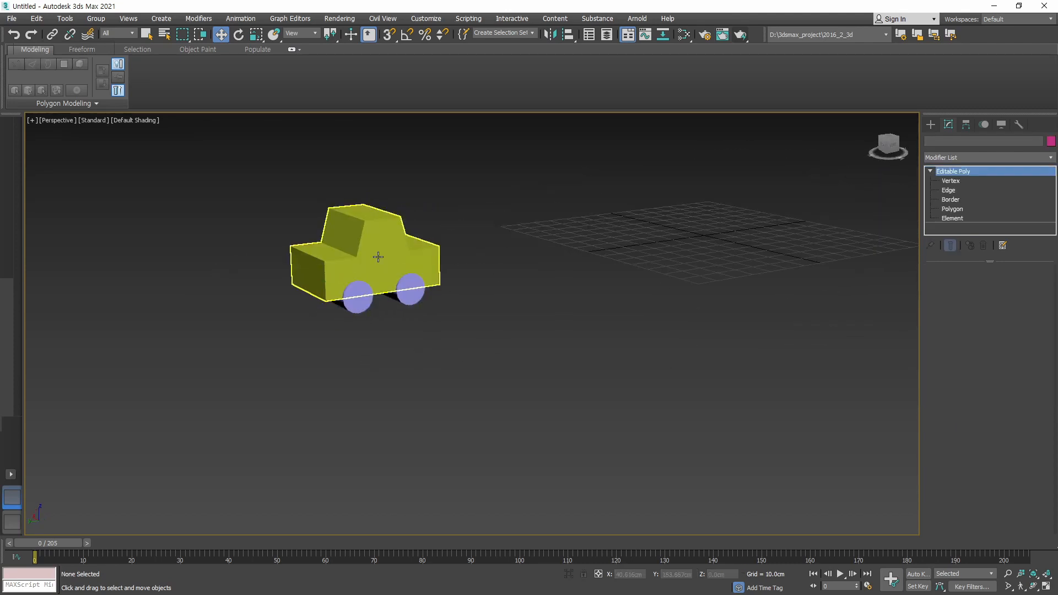
left_click_drag(328, 292, 570, 254)
key("ctrl+z")
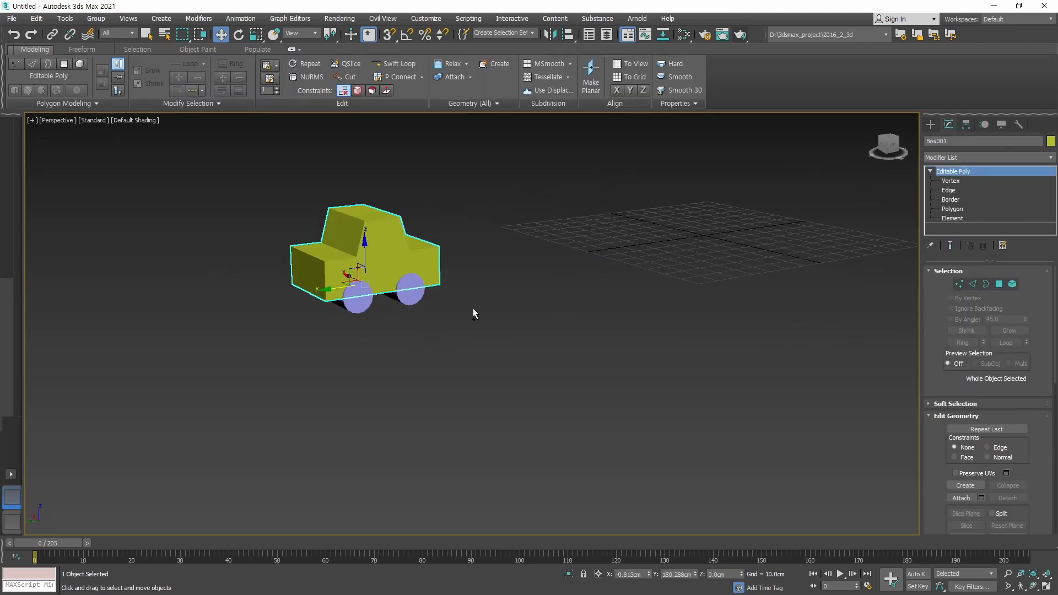
Step: Link both wheel cylinders to the car body with Select and Link
left_click(430, 327)
left_click(360, 310)
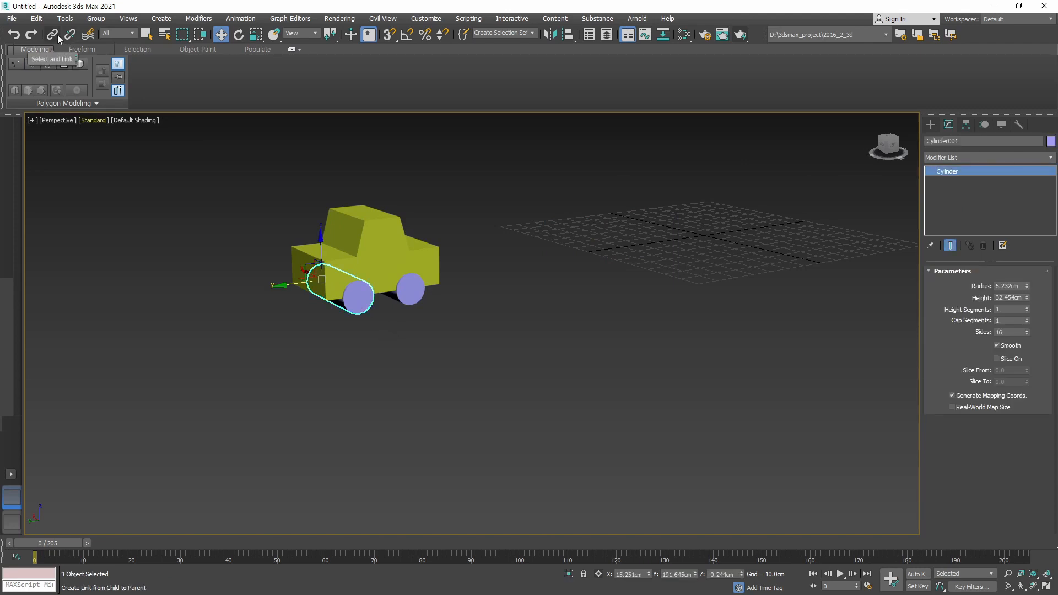
left_click(57, 34)
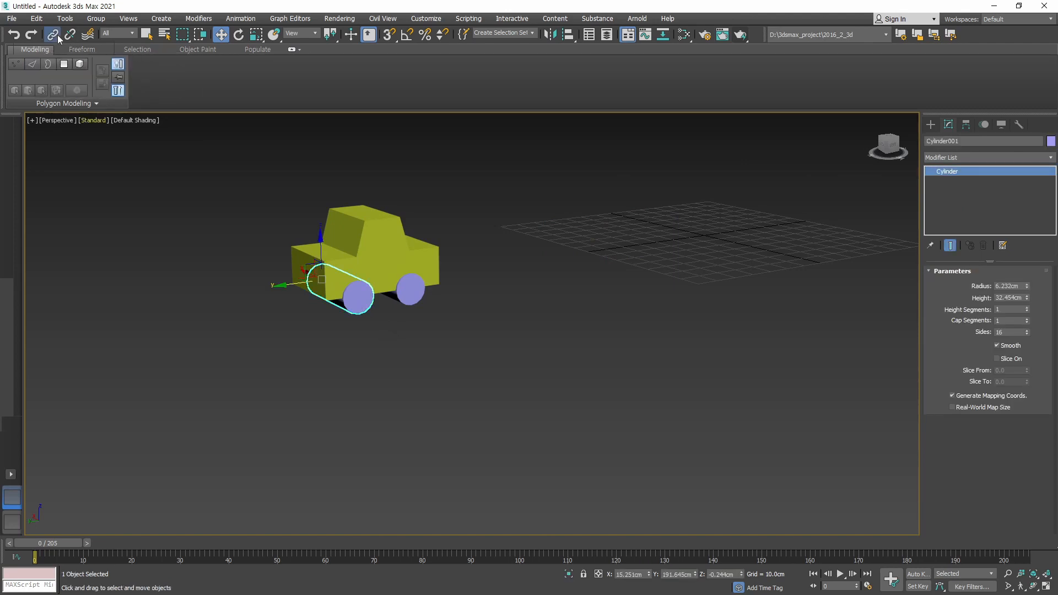
left_click_drag(376, 288, 397, 253)
left_click_drag(416, 295, 390, 248)
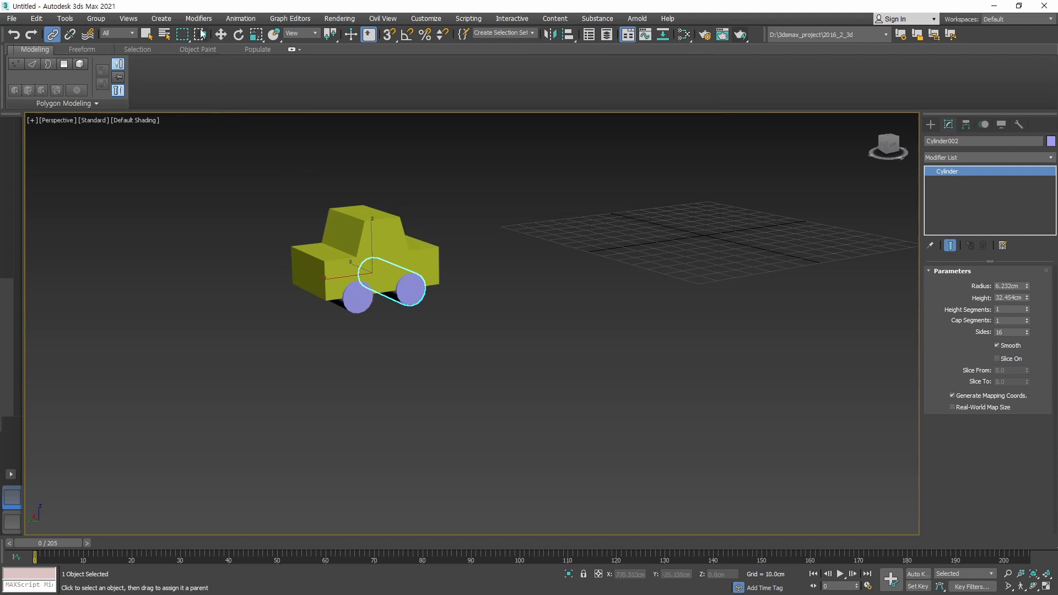
Step: Test-move the car body to check whether the linked wheels follow it
left_click(221, 35)
left_click(295, 200)
left_click(339, 225)
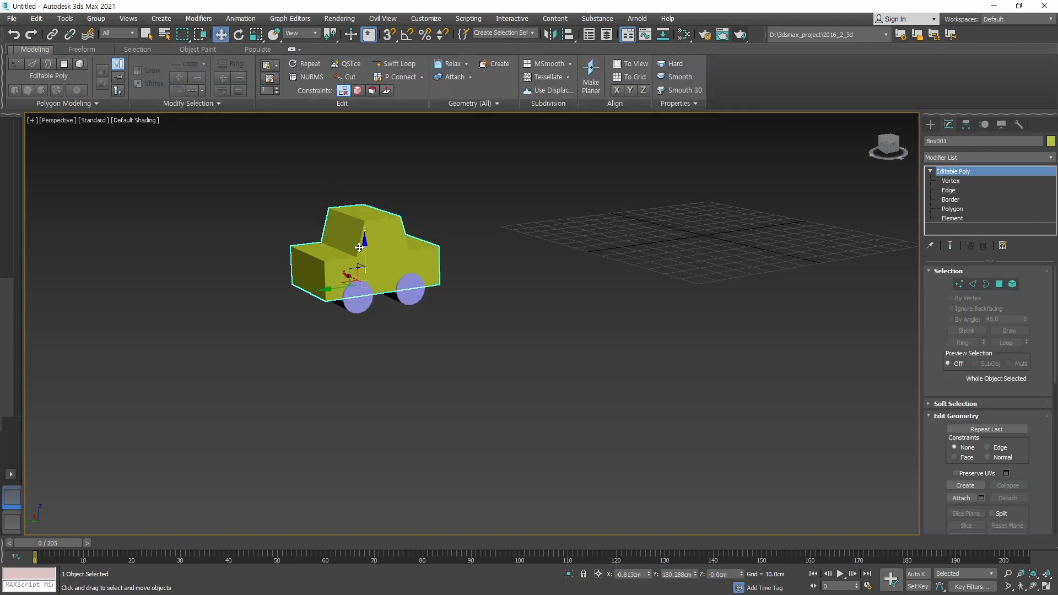
left_click_drag(339, 224, 365, 223)
left_click_drag(338, 356, 325, 379)
Step: Open the Scene Explorer and inspect the two cylinders in the hierarchy under Box001
left_click(65, 19)
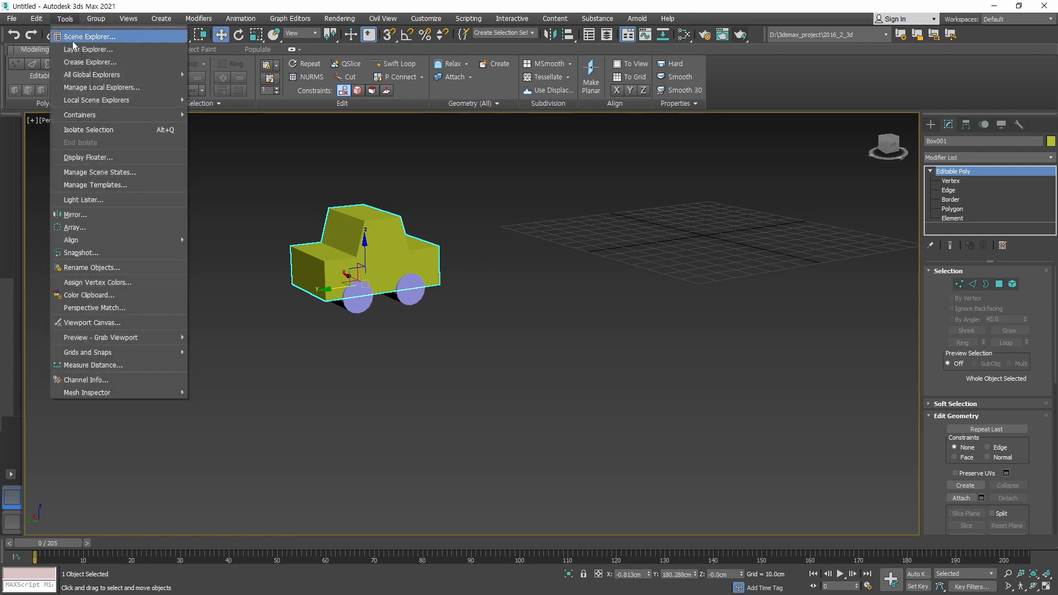
left_click(73, 41)
left_click(43, 162)
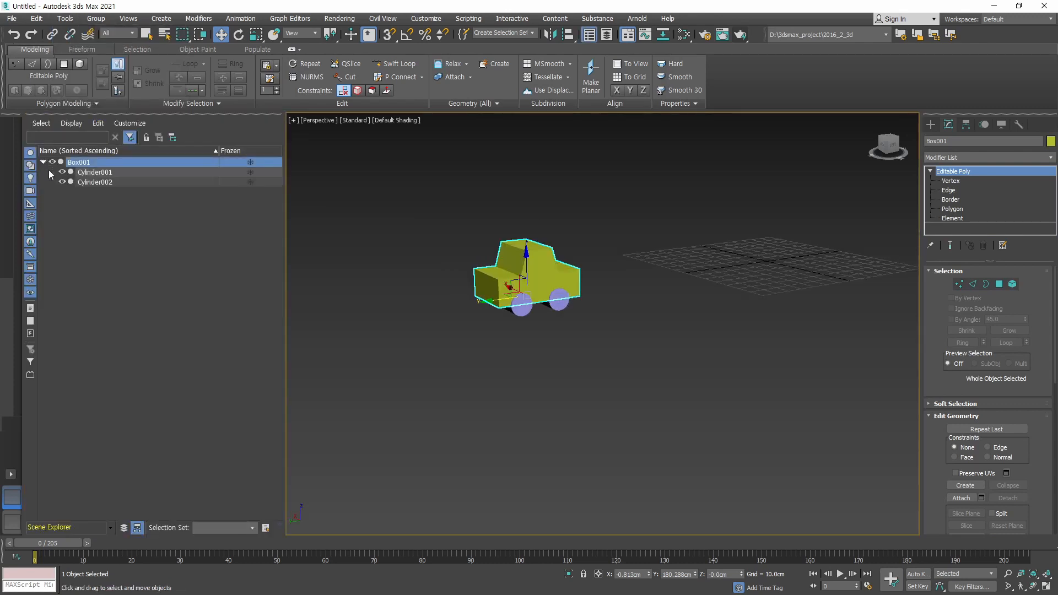
left_click(93, 173)
left_click(104, 183)
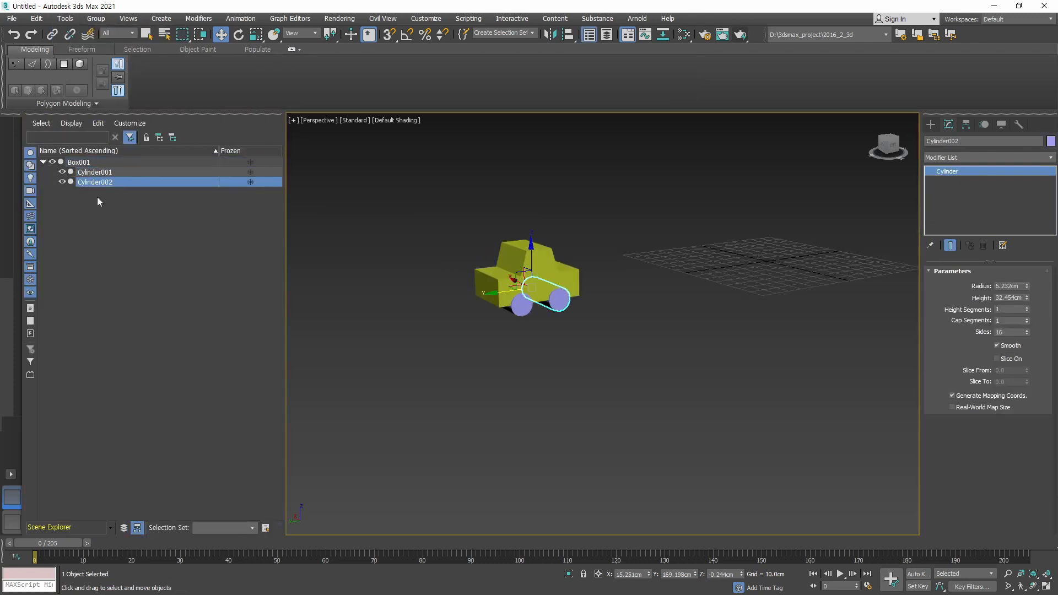
Step: Undo the linking operations until Box001, Cylinder001 and Cylinder002 are all unlinked at the same hierarchy level
left_click(387, 270)
key("ctrl+z")
key("ctrl+z")
key("ctrl+z")
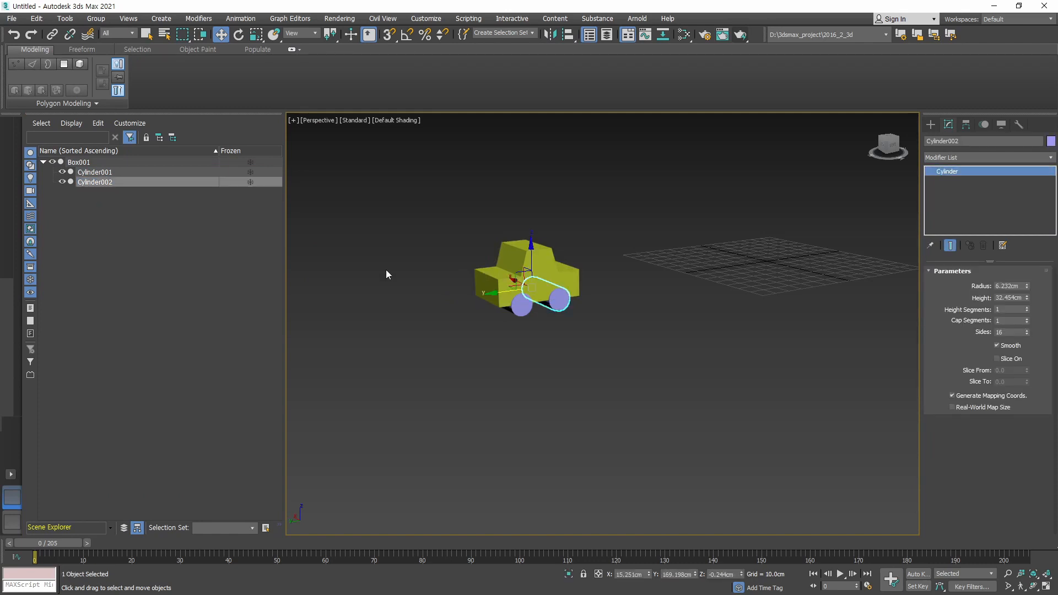
key("ctrl+z")
key("ctrl+z")
key("ctrl+z")
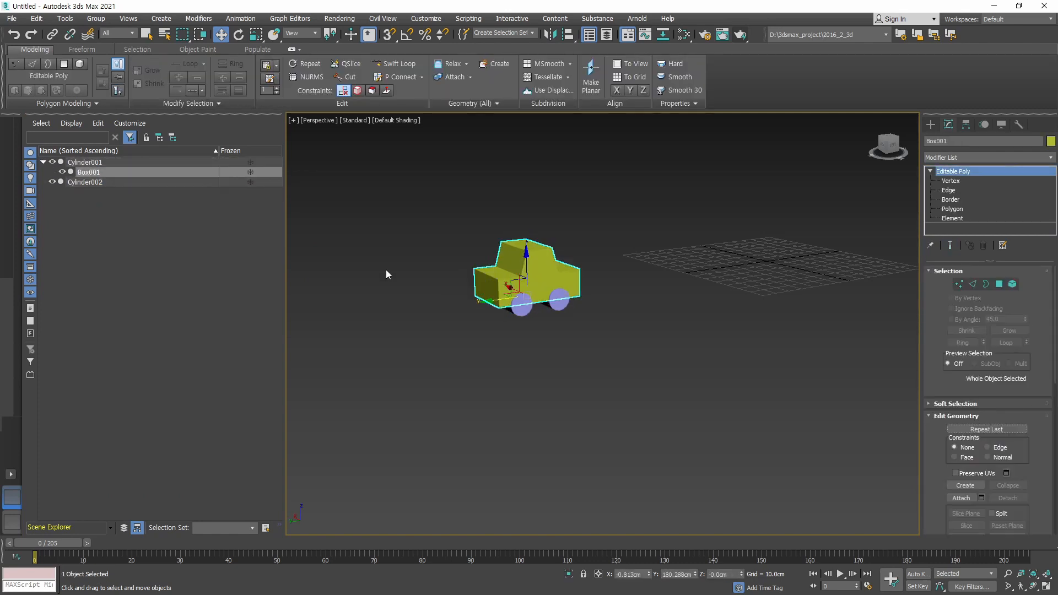
key("ctrl+z")
key("ctrl+z")
key("ctrl+z")
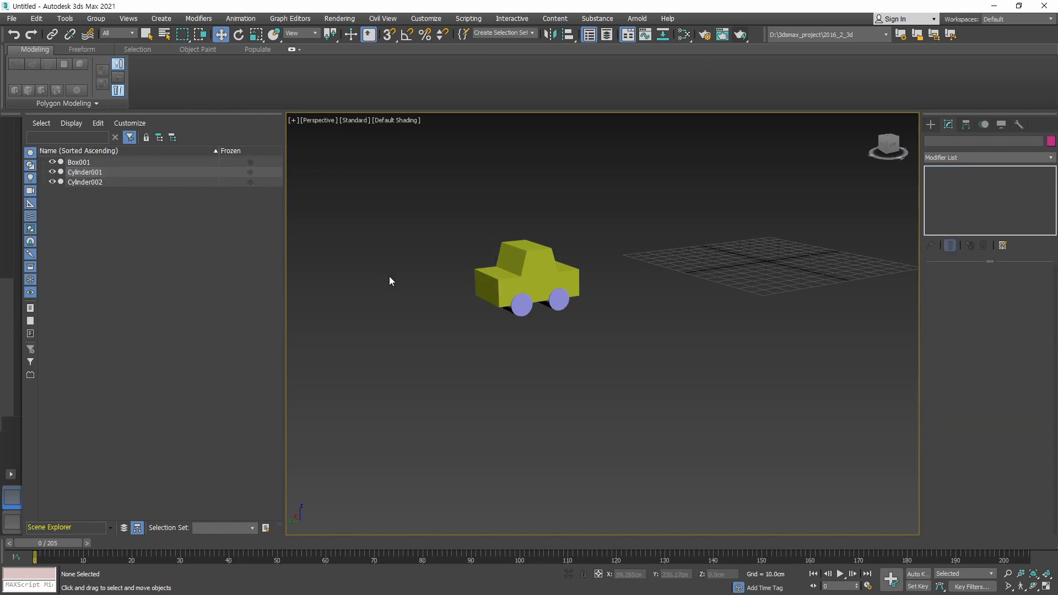
Step: Try parenting Cylinder001 to Box001 directly in the Scene Explorer, and undo it
left_click(95, 172)
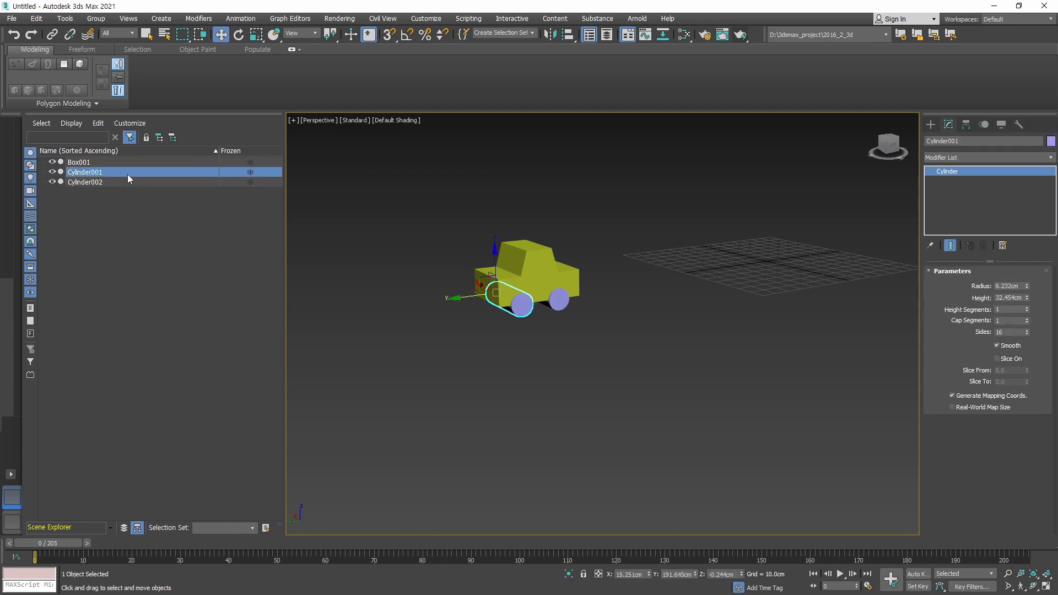
left_click_drag(127, 174, 114, 160)
key("ctrl+z")
left_click(372, 253)
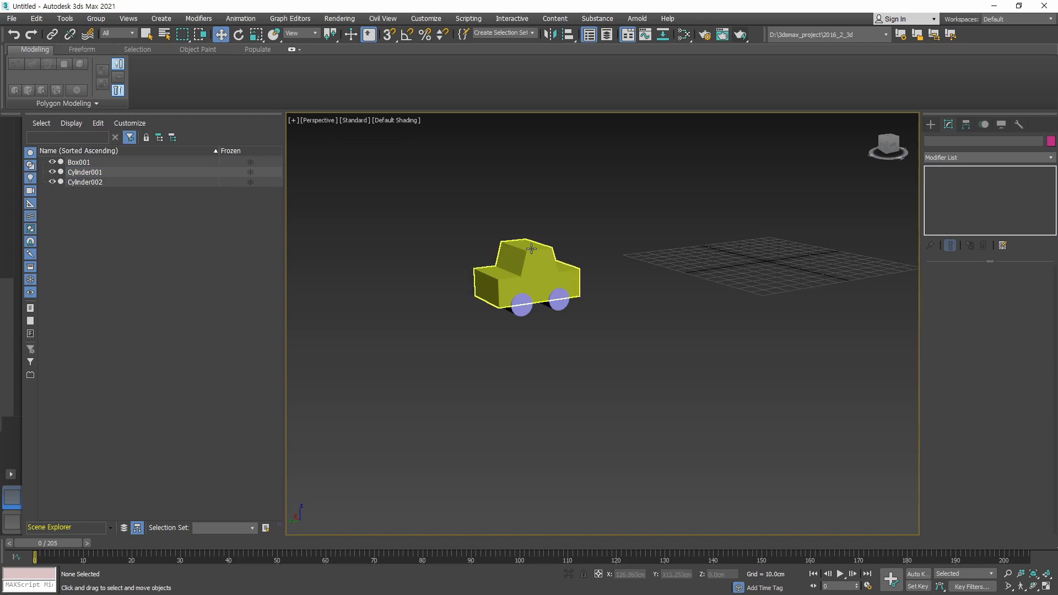
Step: Link Cylinder001 and Cylinder002 to the car body in the viewport with Select and Link
left_click(513, 306)
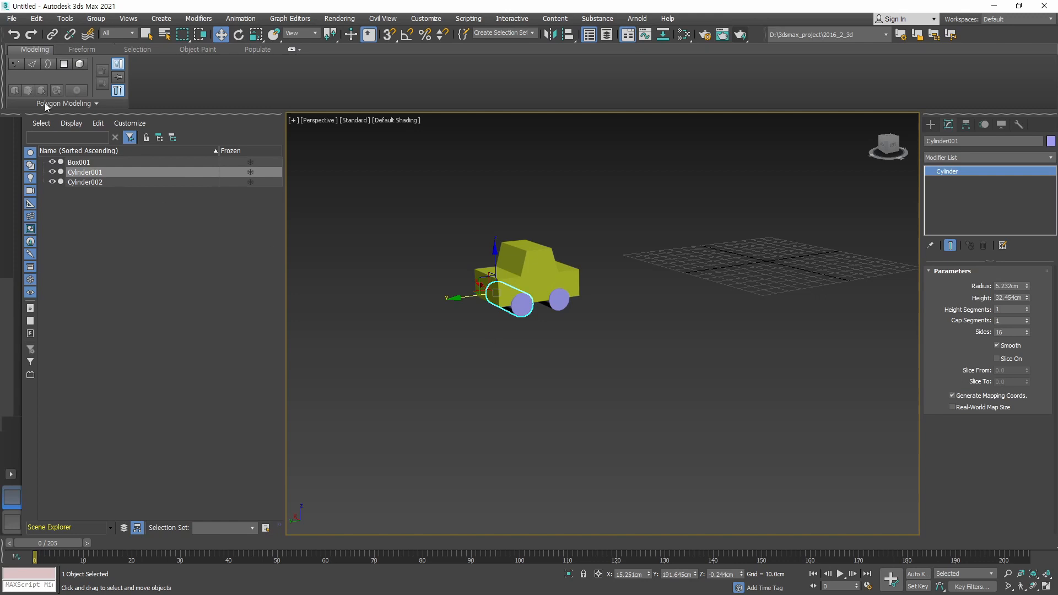
left_click(52, 35)
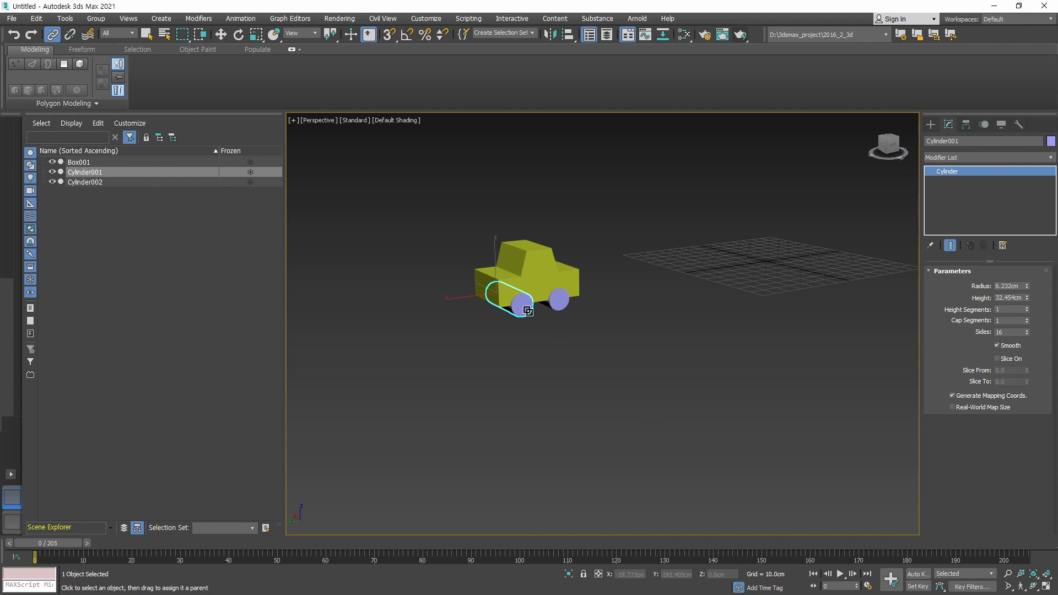
left_click_drag(530, 316, 546, 337)
left_click_drag(701, 459, 540, 256)
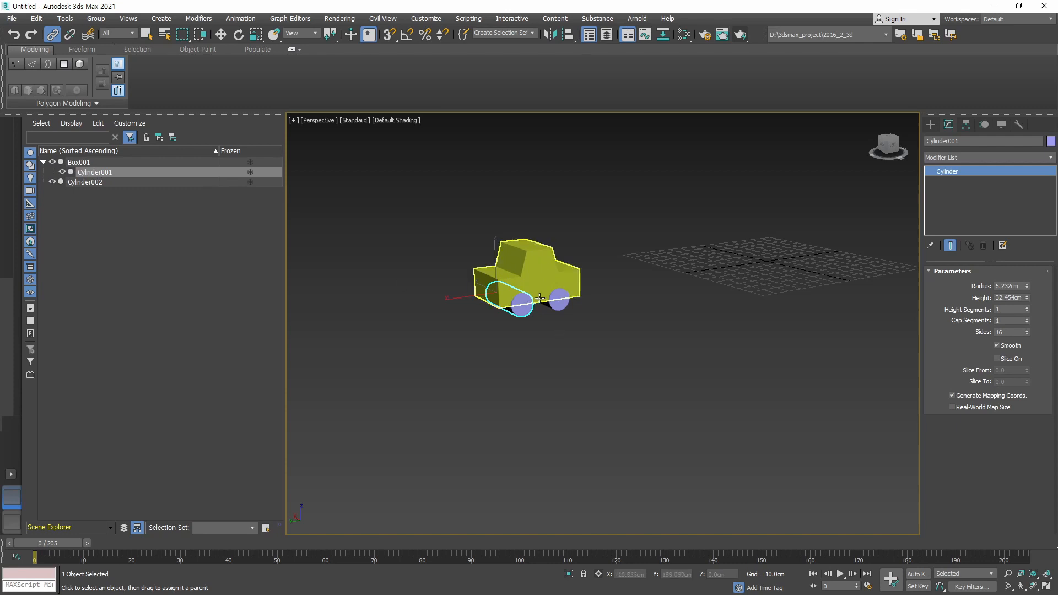
left_click_drag(558, 302, 538, 262)
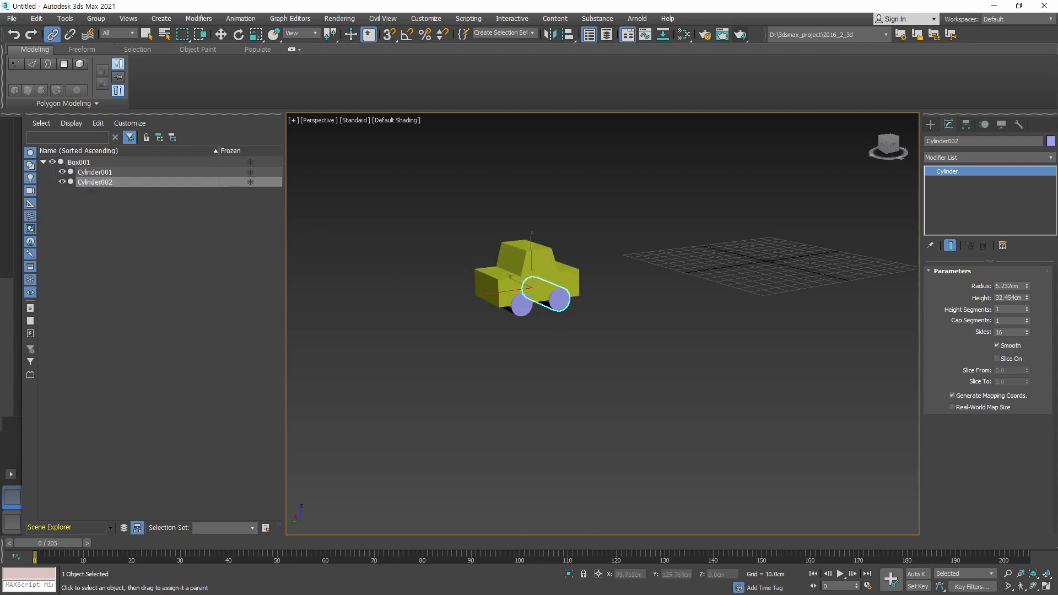
Step: Unlink Cylinder001 and Cylinder002 from the car body
left_click(561, 278)
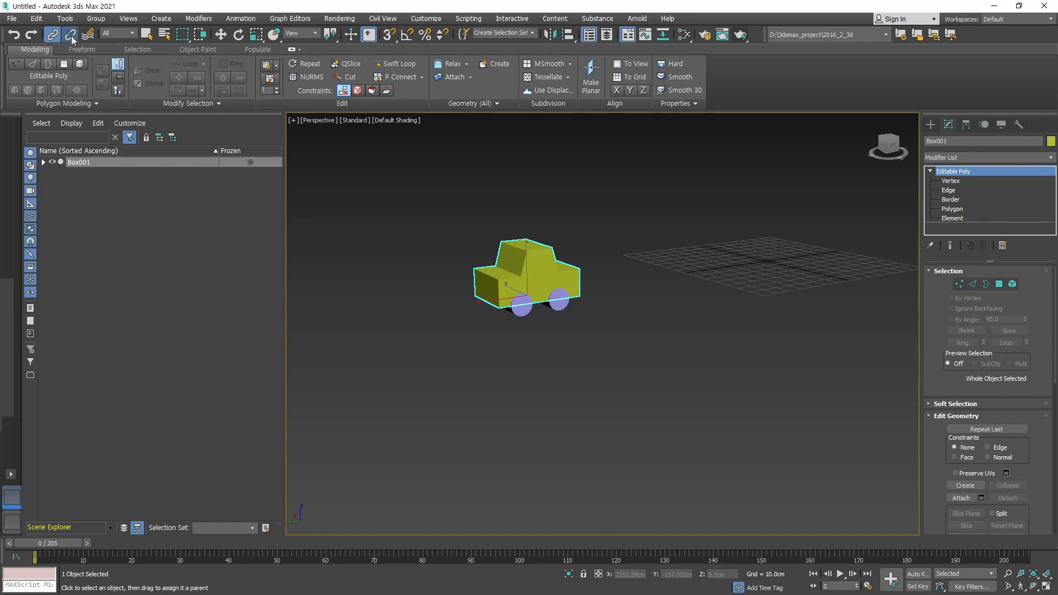
left_click(81, 173)
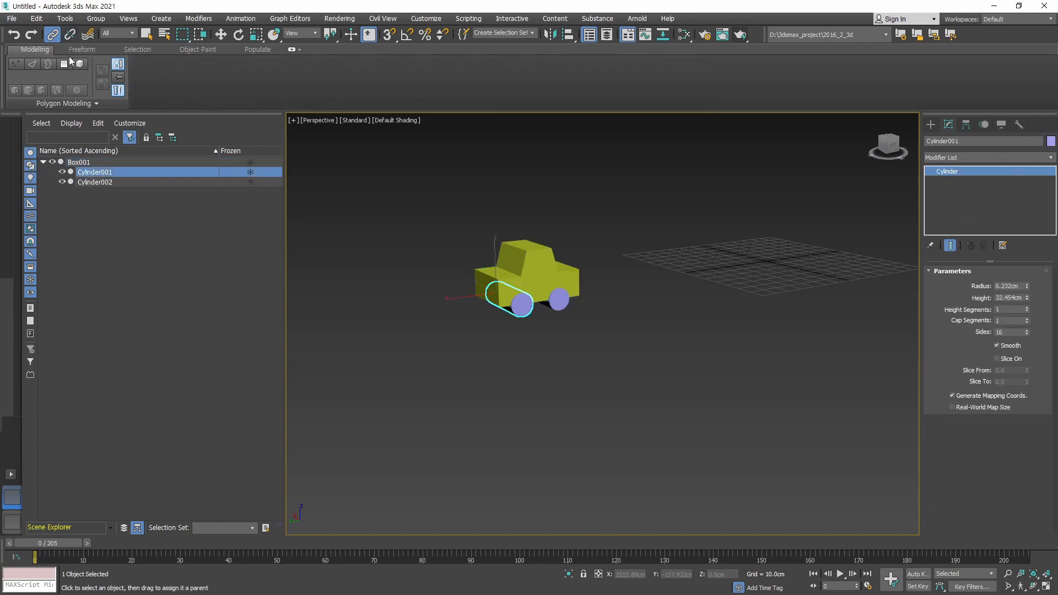
left_click_drag(83, 173, 83, 190)
left_click(92, 173)
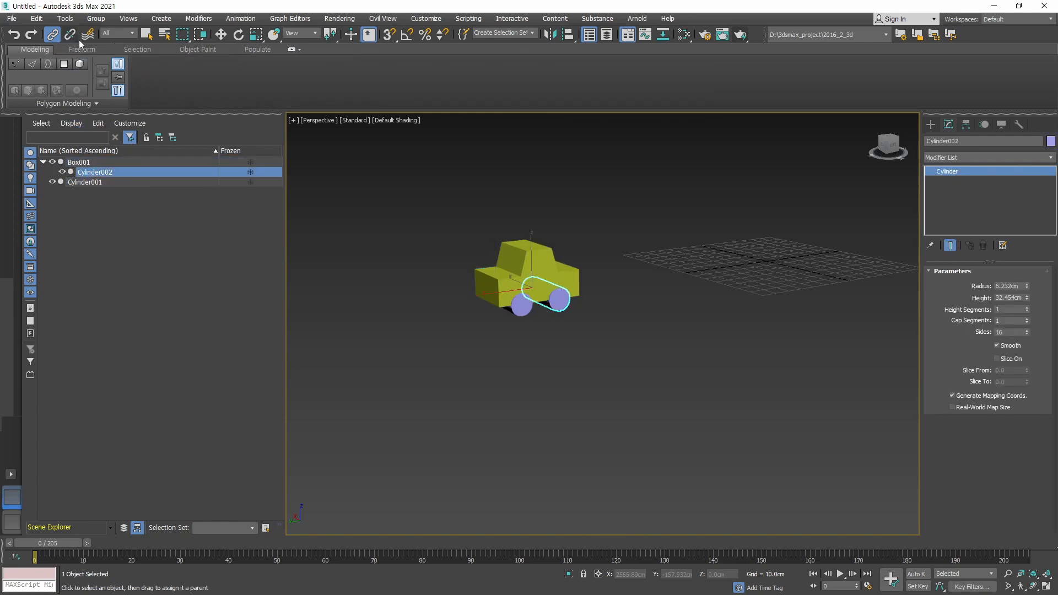
left_click(74, 36)
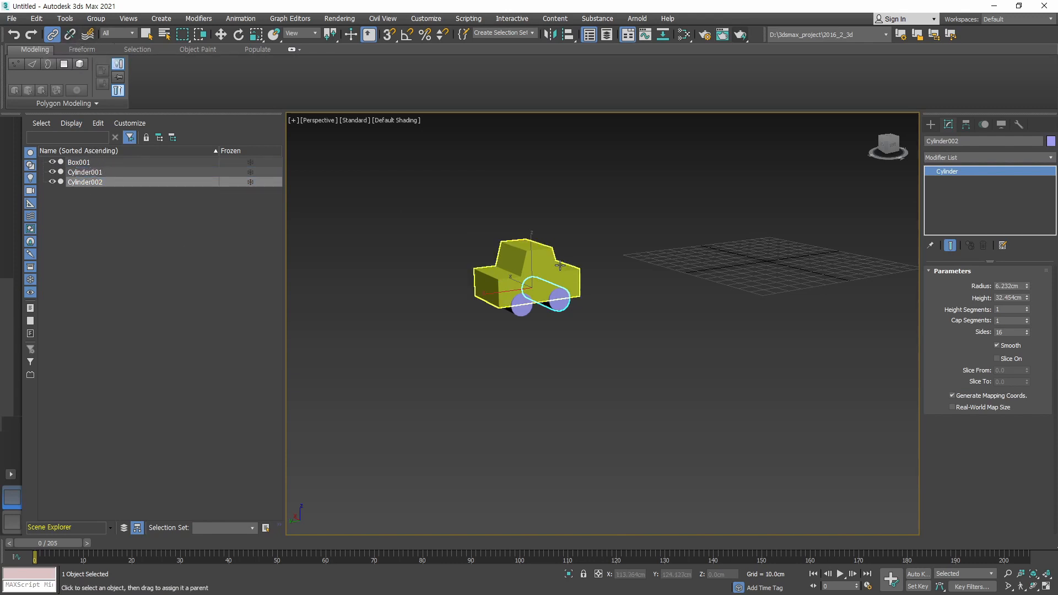
Step: Link both wheel cylinders to the car body again and switch back to the Move tool
left_click_drag(527, 309, 528, 261)
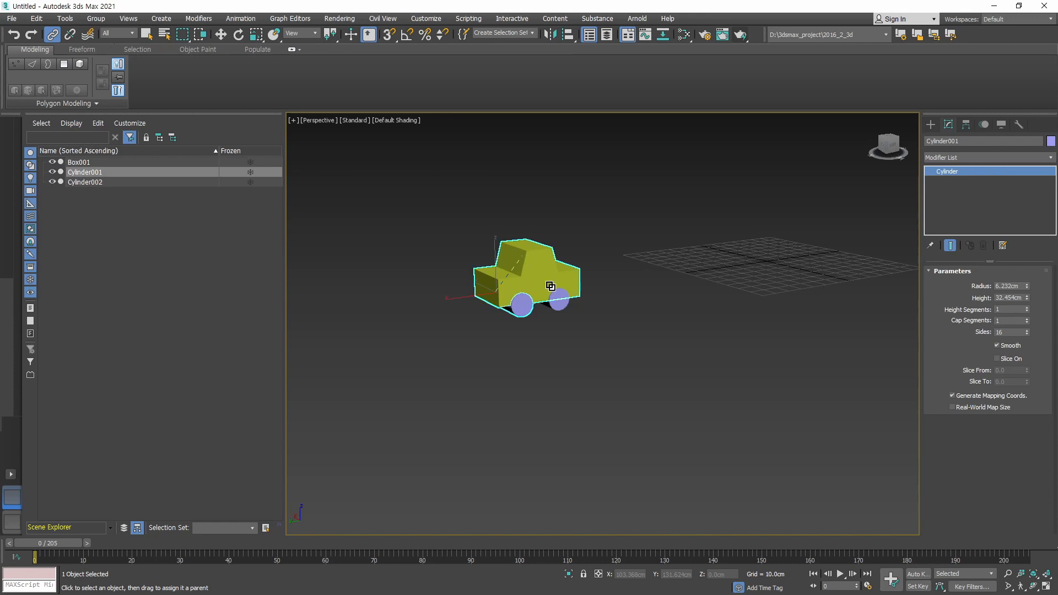
left_click(561, 302)
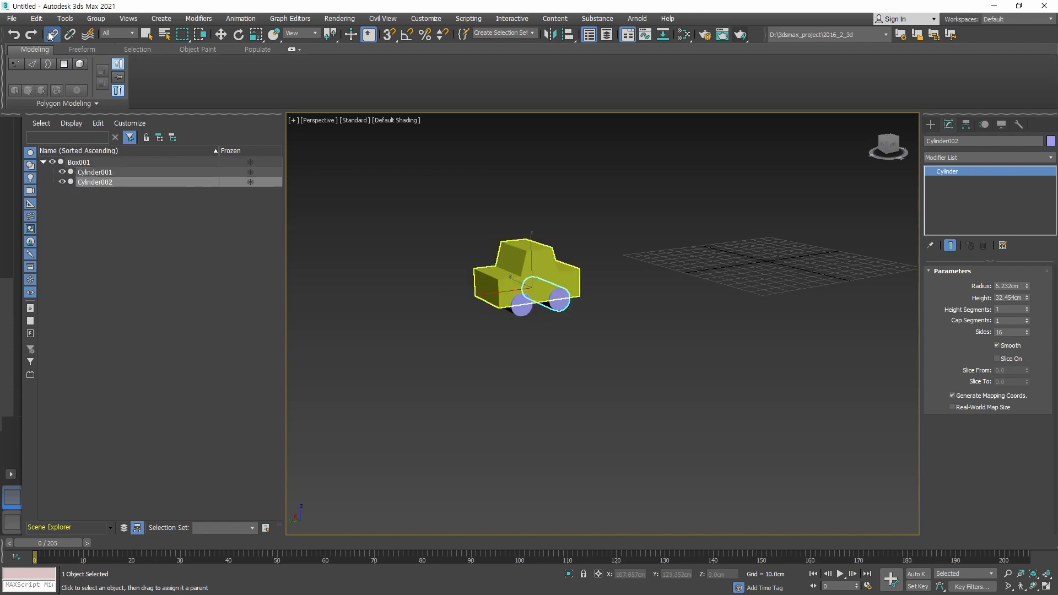
left_click(226, 35)
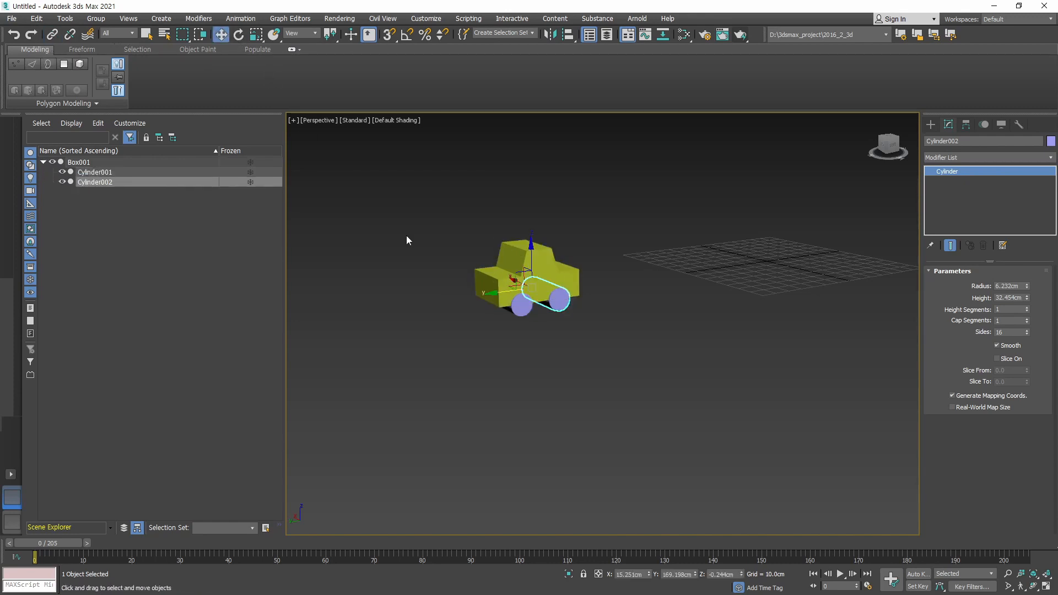
Step: Create a thin upright wall box away from the car, about 3.8 cm long, 137 cm wide and 204 cm high
left_click(407, 238)
left_click(518, 286)
middle_click_drag(517, 286, 506, 335)
scroll(577, 325, "down", 5)
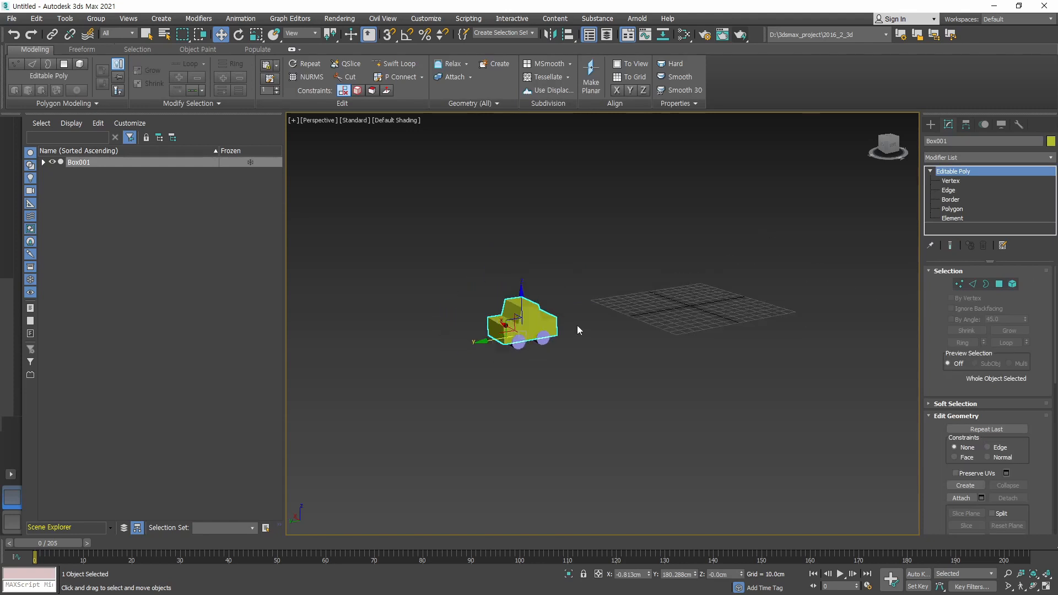
left_click(933, 125)
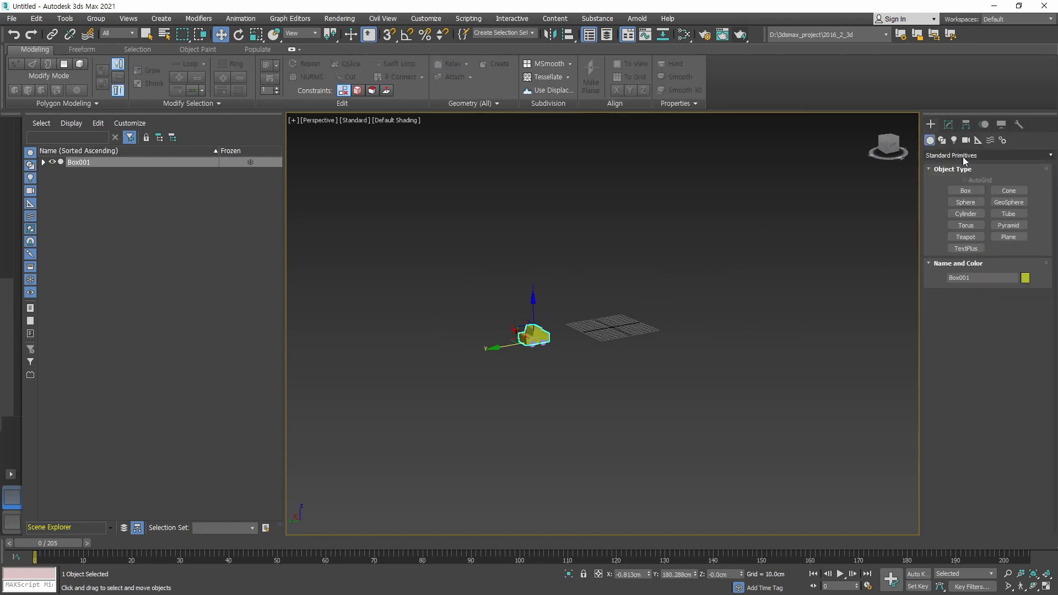
left_click(980, 189)
left_click_drag(760, 283, 800, 294)
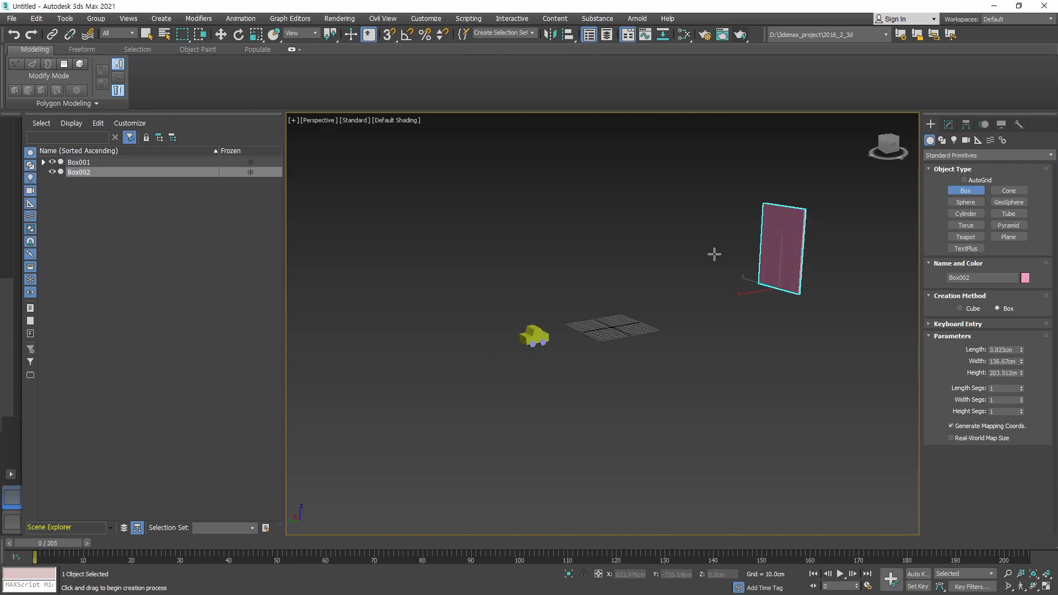
Step: In the Left view, move the wall box farther from the car to about -638 cm on Y
left_click(220, 34)
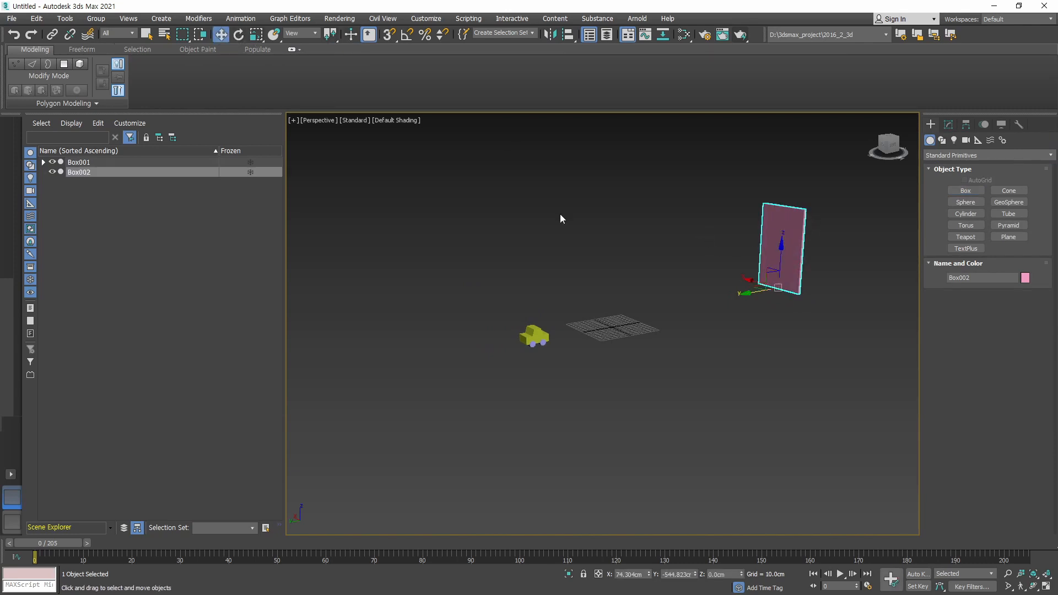
middle_click_drag(639, 325, 650, 349)
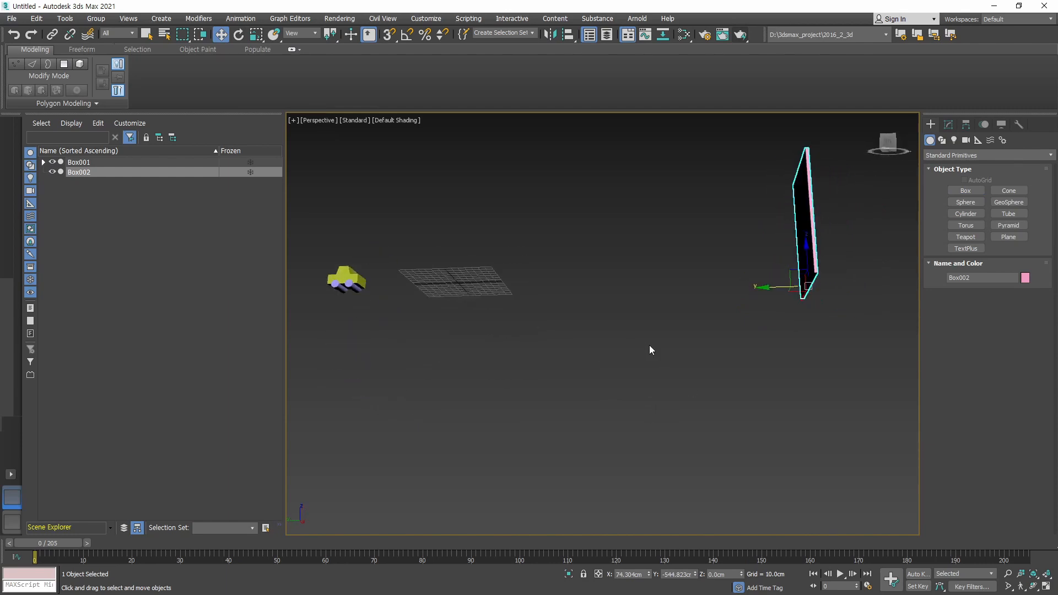
key("l")
scroll(527, 305, "down", 8)
middle_click_drag(630, 315, 663, 316)
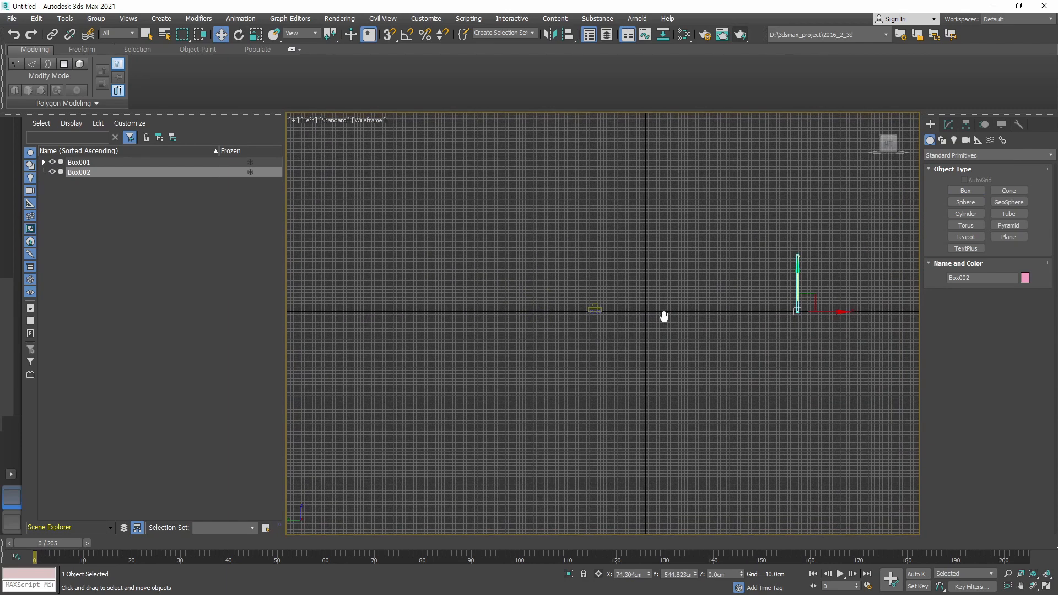
scroll(678, 322, "up", 2)
left_click_drag(883, 312, 897, 306)
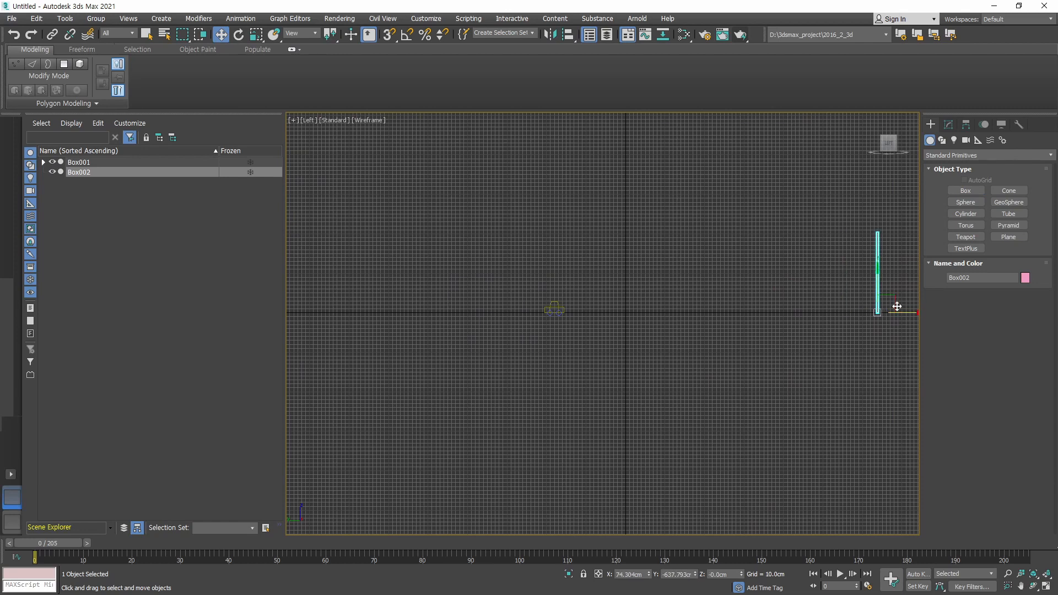
Step: Move the car body with its linked wheels away from the wall to about 464.7 cm on Y, and return to the Perspective view
left_click(558, 312)
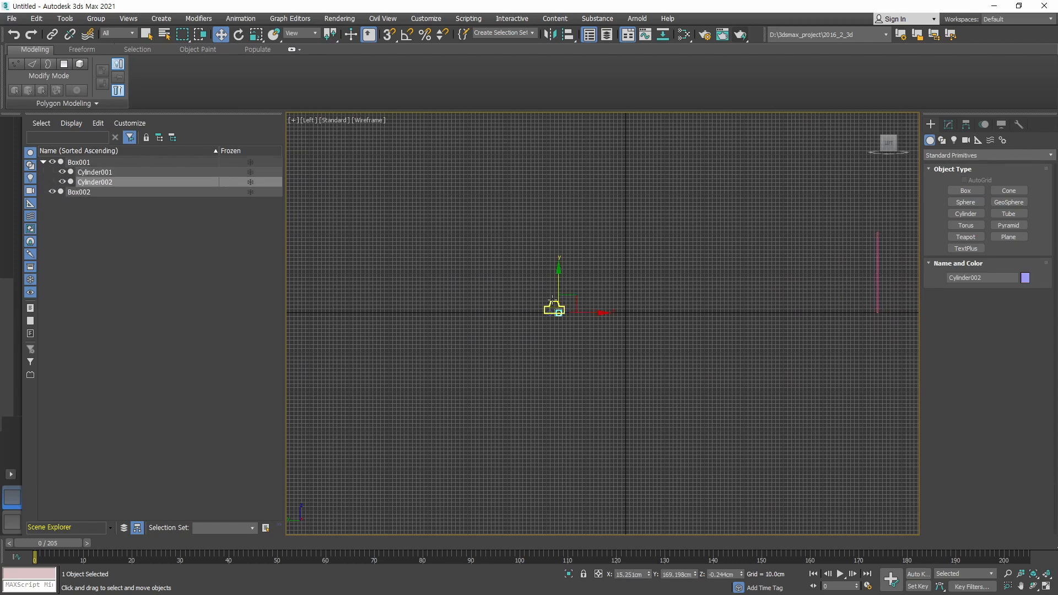
left_click_drag(580, 313, 472, 314)
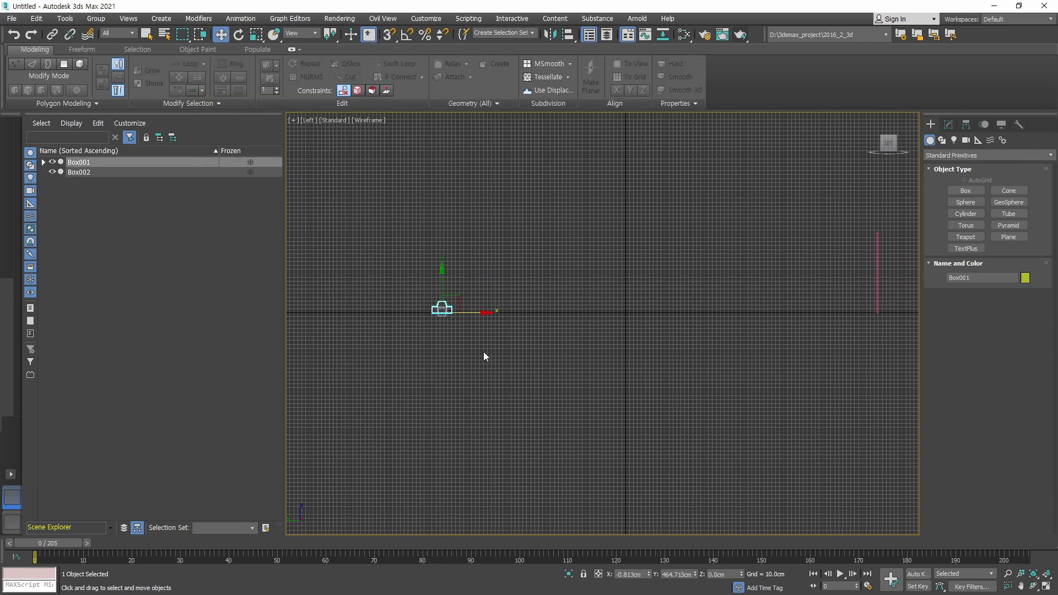
key("p")
middle_click_drag(533, 325, 584, 373, "alt")
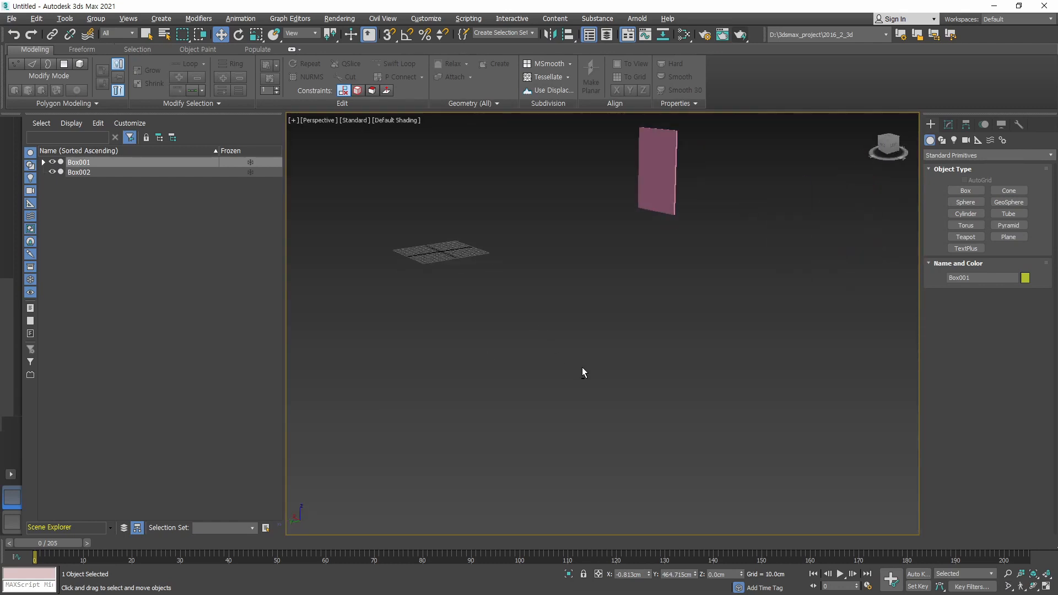
Step: Shorten the active animation range to frames 0–100 and scrub the time slider forward and back to frame 0
scroll(551, 358, "down", 3)
middle_click_drag(532, 345, 557, 349)
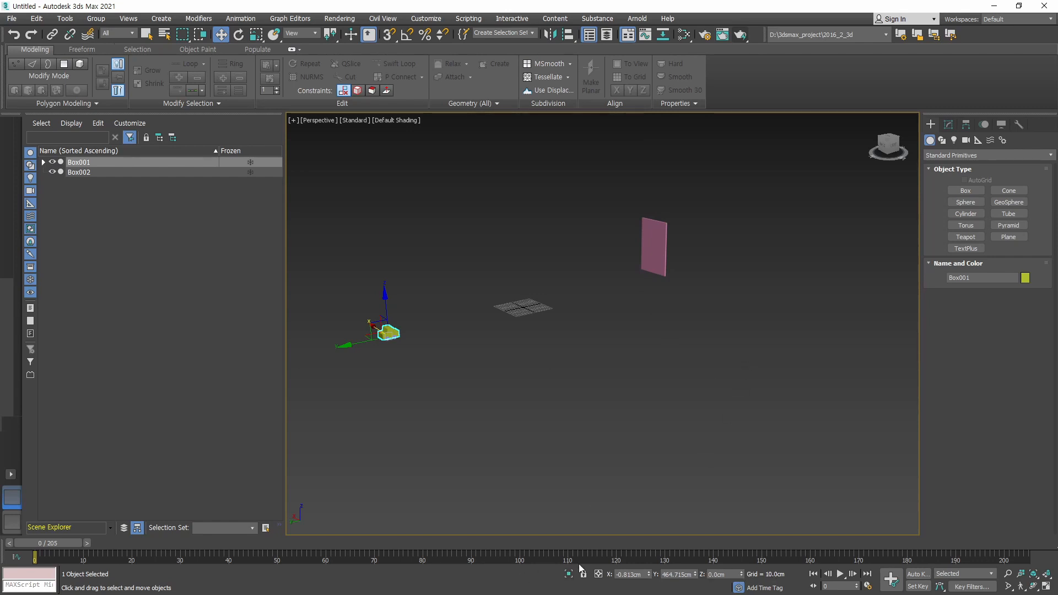
right_click_drag(579, 562, 765, 551, "ctrl+alt")
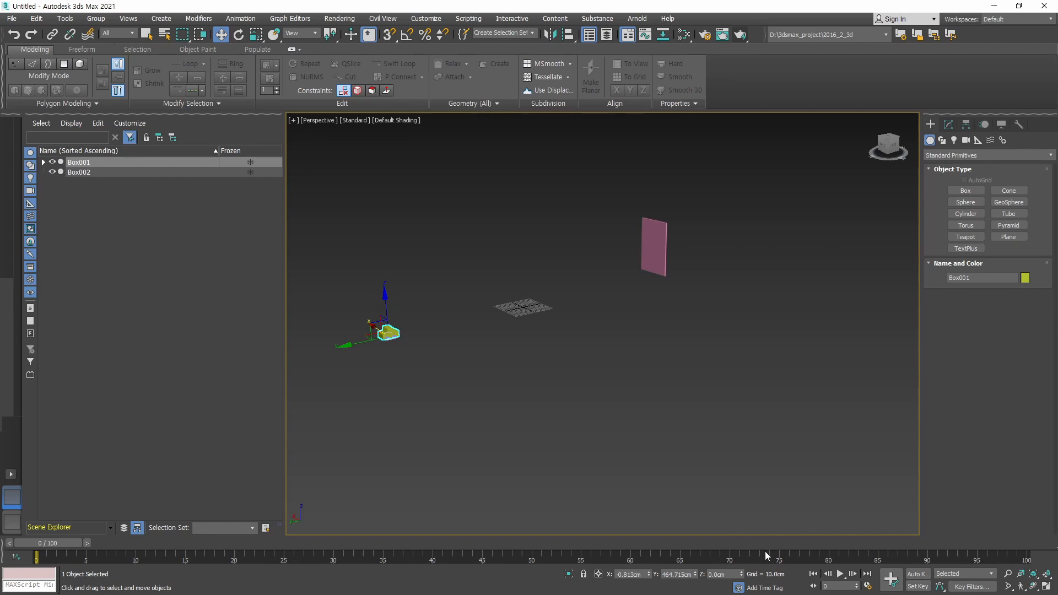
key("ctrl")
left_click_drag(79, 543, 210, 548)
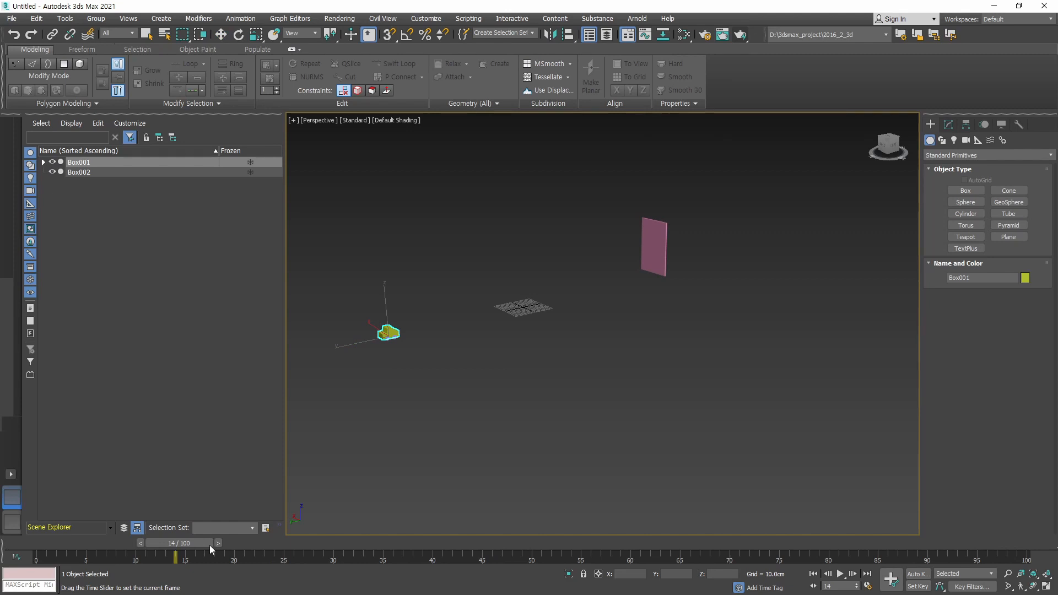
left_click_drag(209, 546, 59, 513)
Step: Move the car to about 453.8 cm on Y, turn on Set Key mode and set its starting key at frame 0
key("w")
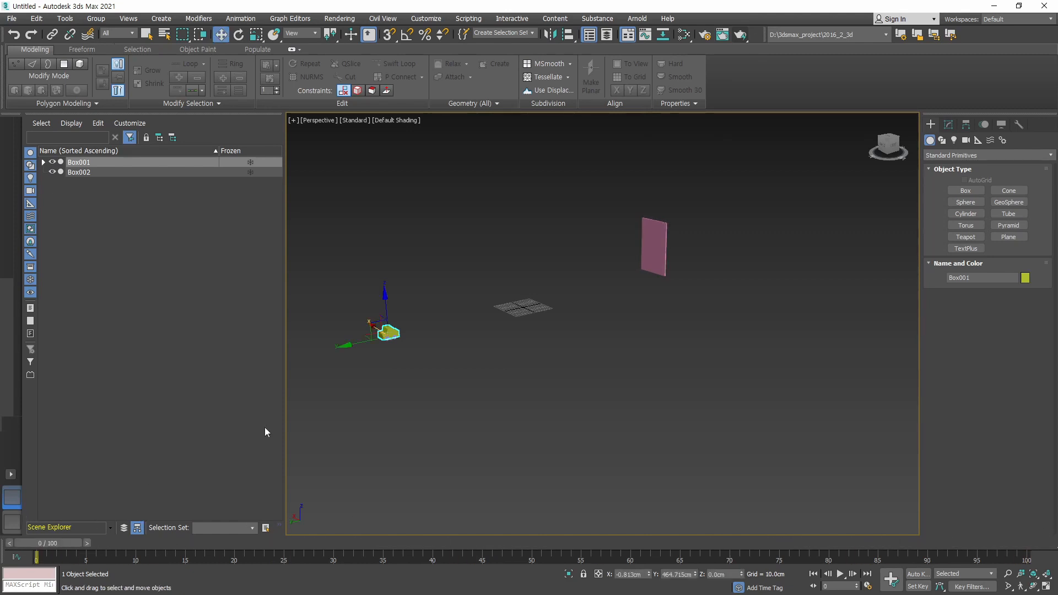
left_click_drag(349, 346, 353, 406)
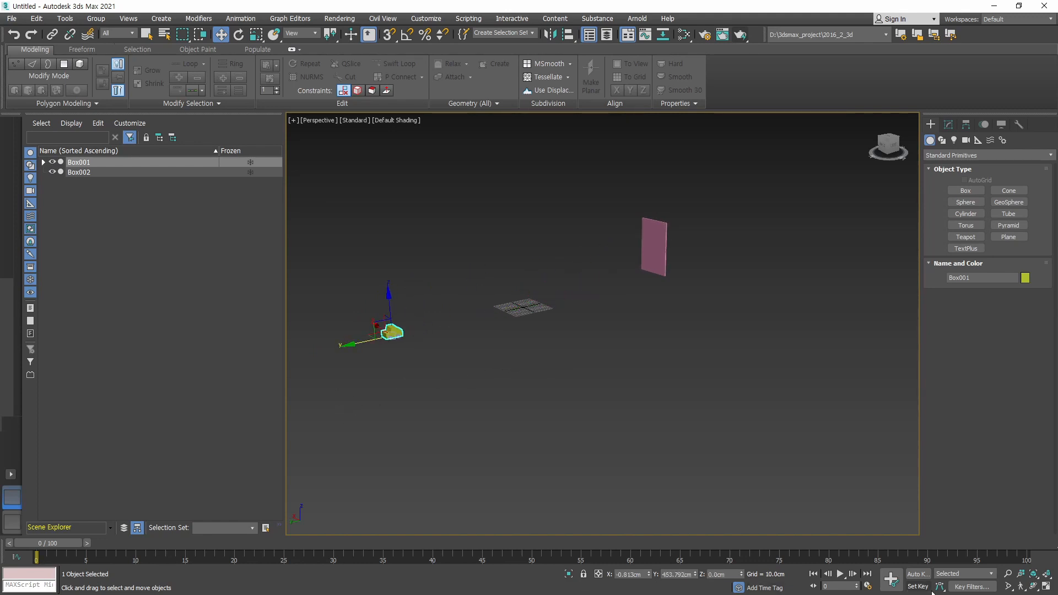
left_click(918, 574)
left_click(917, 588)
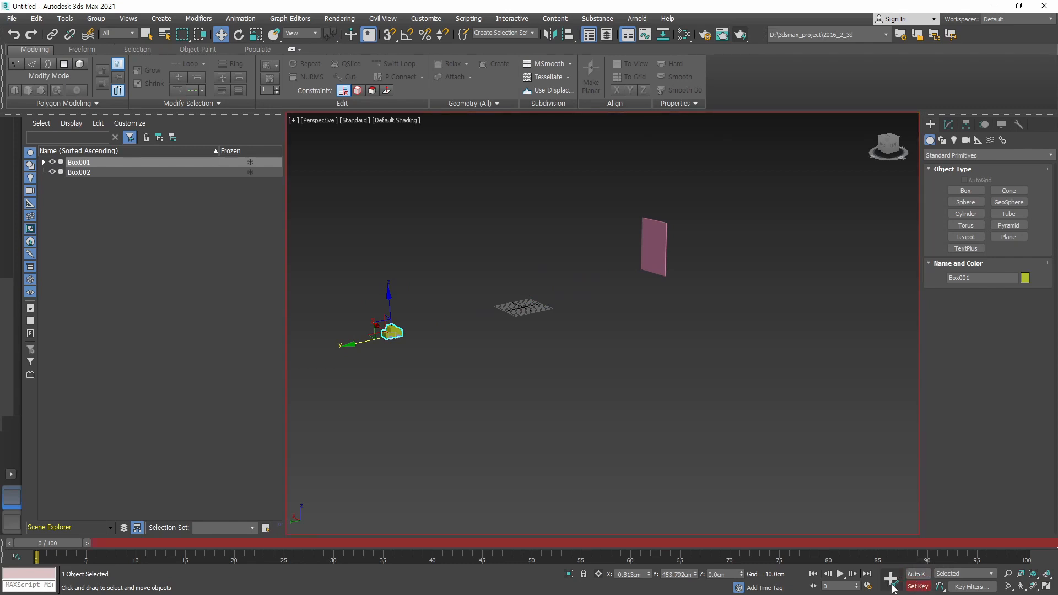
Step: At frame 79, move the car towards the wall to about -407.7 cm on Y, key it, and shift that key to frame 80
left_click_drag(71, 546, 841, 589)
key("w")
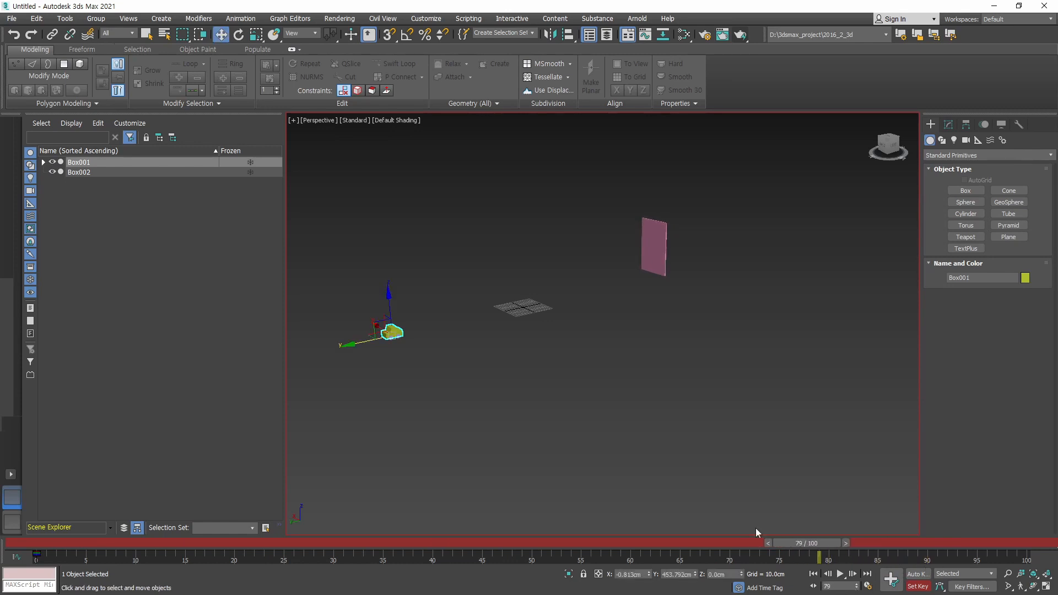
left_click_drag(353, 345, 580, 328)
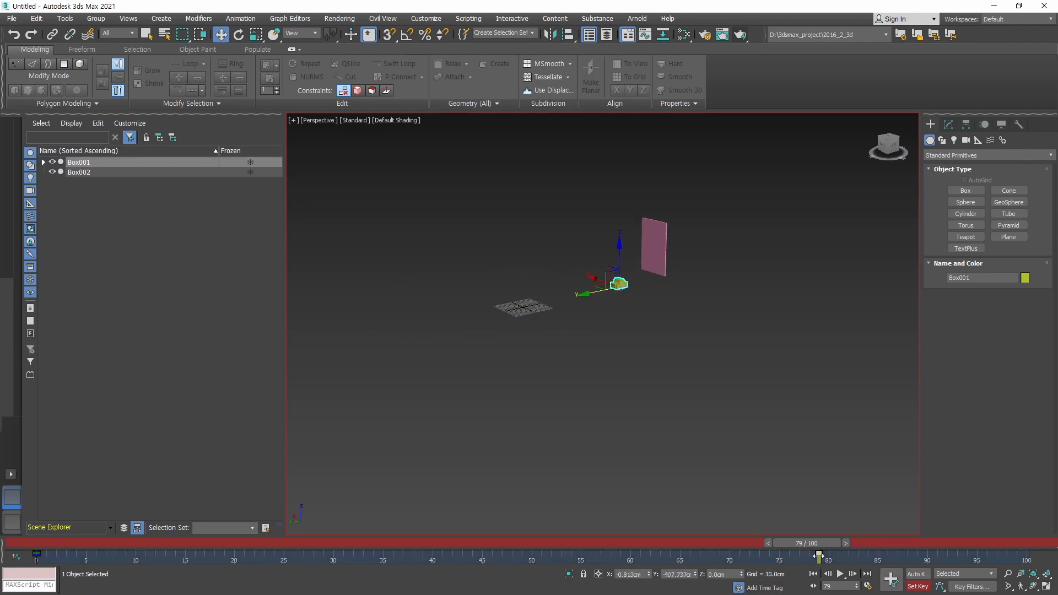
left_click_drag(819, 556, 983, 573)
Step: At frame 95, move the car up to the wall at about -567.3 cm on Y, tilt it about 5.3 degrees on X, and key it
scroll(666, 324, "up", 8)
middle_click_drag(614, 268, 606, 361)
left_click_drag(462, 299, 572, 281)
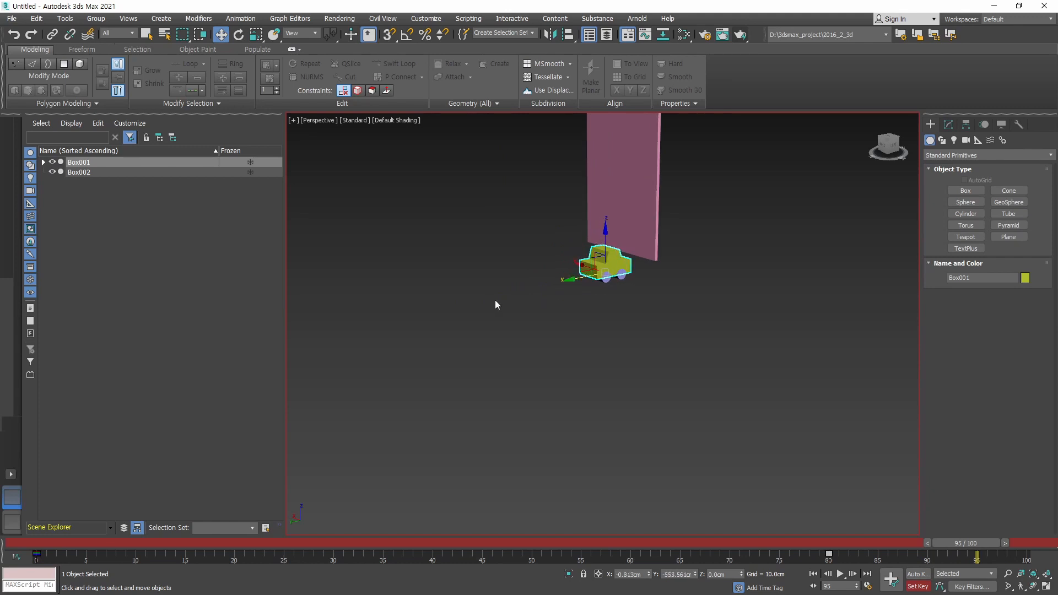
key("e")
left_click_drag(580, 255, 588, 277)
key("w")
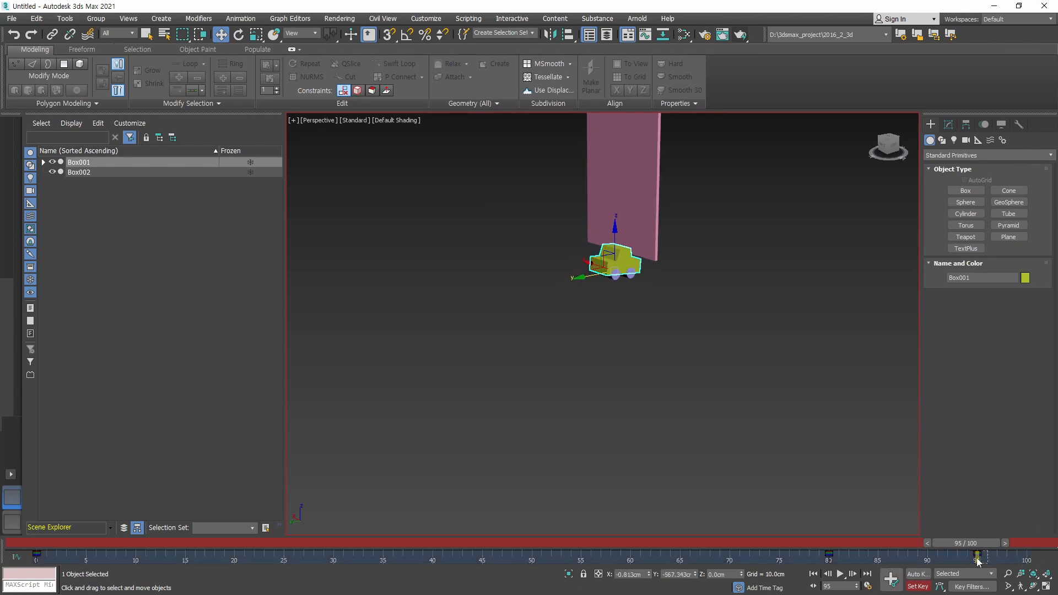
Step: Shift the impact key to frame 93, rotate the car back to level on X at frame 96, and key it
mouse_move(978, 556)
left_mouse_down()
mouse_move(948, 556)
mouse_move(959, 555)
left_mouse_up()
left_click_drag(986, 546, 996, 546)
key("e")
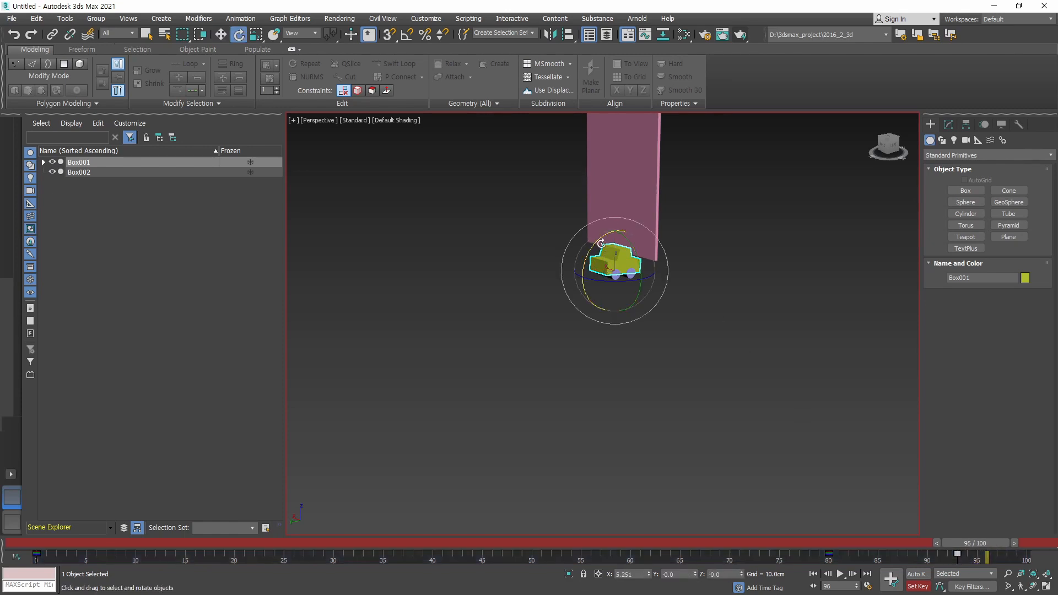
left_click_drag(602, 239, 600, 255)
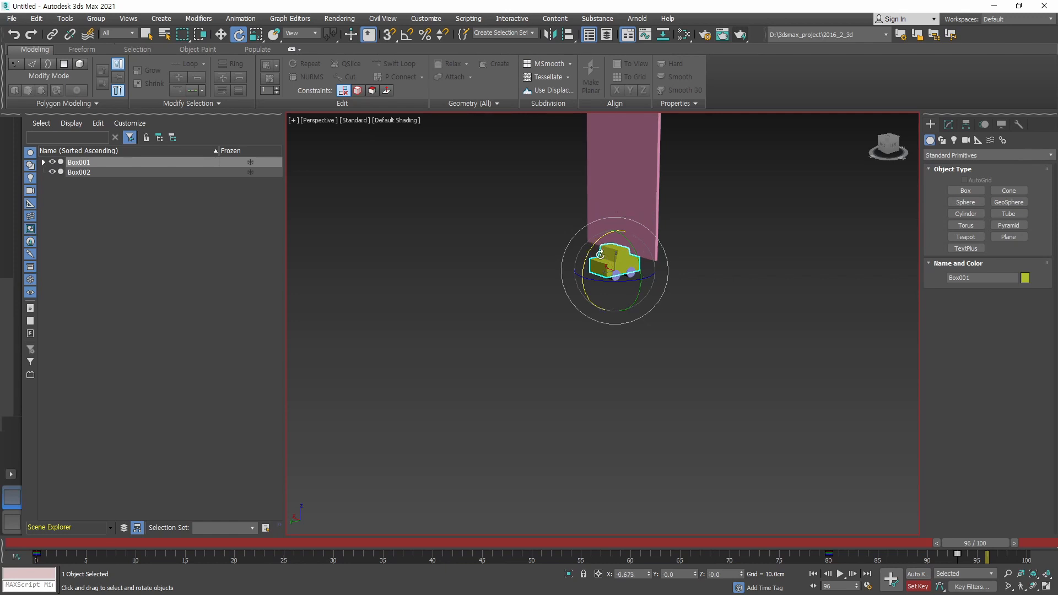
left_click(630, 575)
left_click(898, 584)
Step: Rewind to frame 0, frame the car and wall in the view, and play the crash animation to check it
left_click_drag(971, 546, 77, 543)
scroll(392, 303, "down", 7)
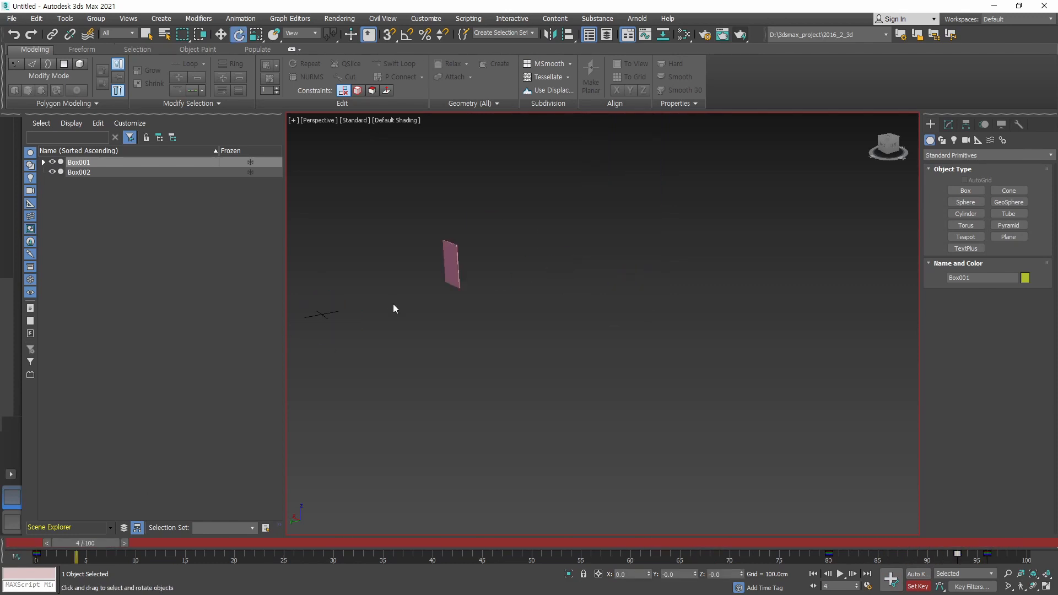
middle_click_drag(412, 336, 512, 326)
left_click_drag(99, 537, 49, 544)
scroll(482, 299, "up", 3)
middle_click_drag(481, 299, 775, 402)
scroll(638, 361, "up", 2)
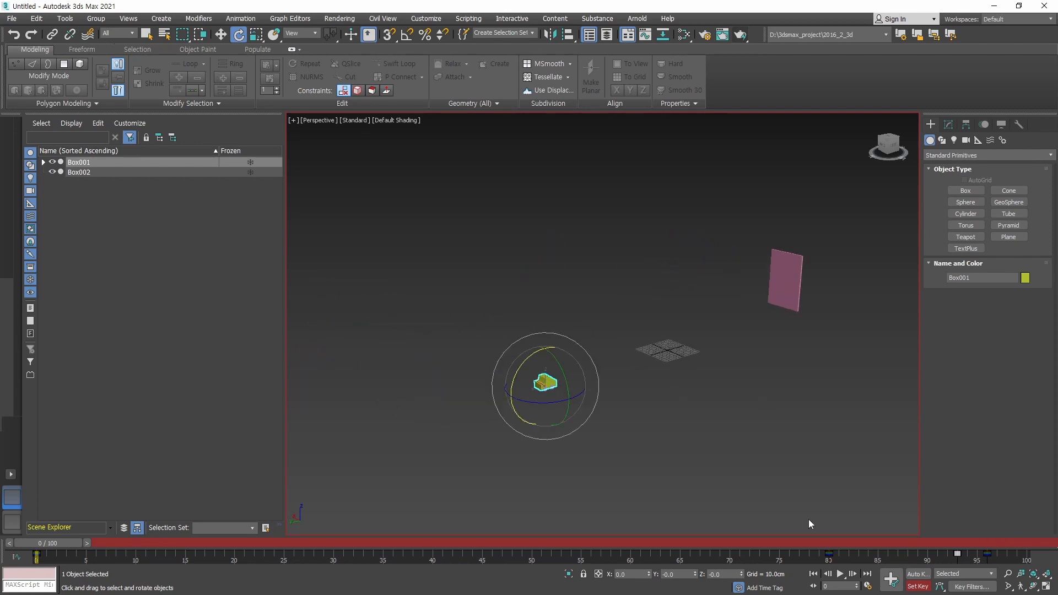
left_click(840, 574)
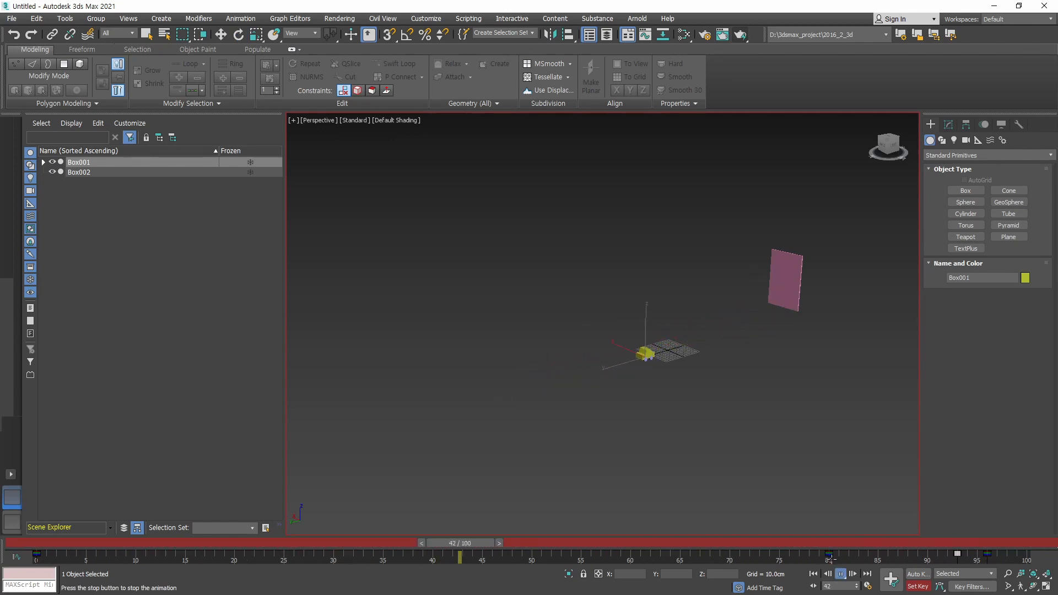
left_click(842, 573)
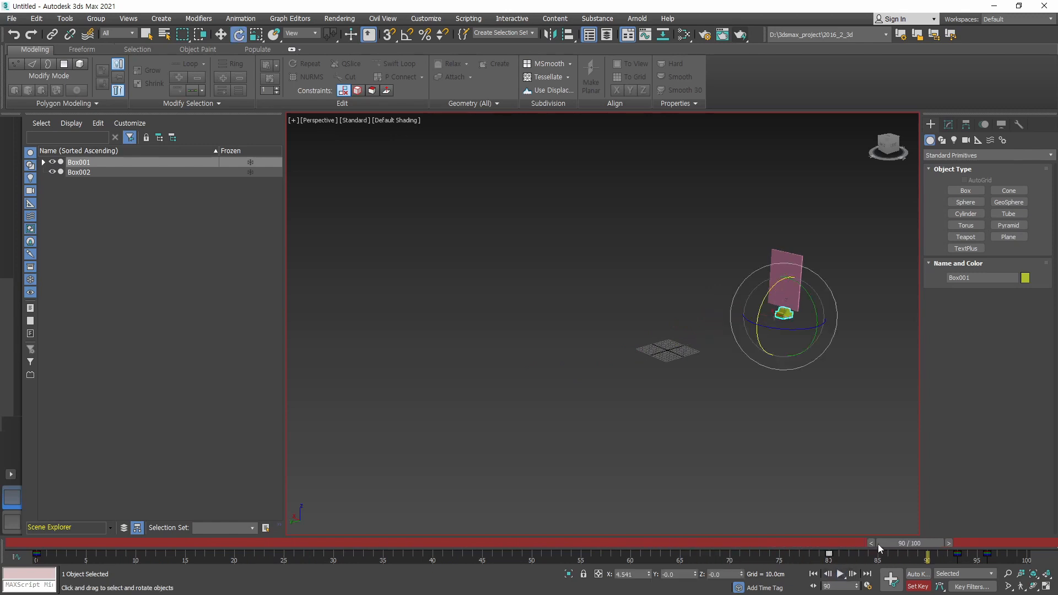
Step: At frame 69, move the wall box to about 21.2 cm on X
left_click_drag(882, 543, 714, 544)
key("e")
left_click(784, 302)
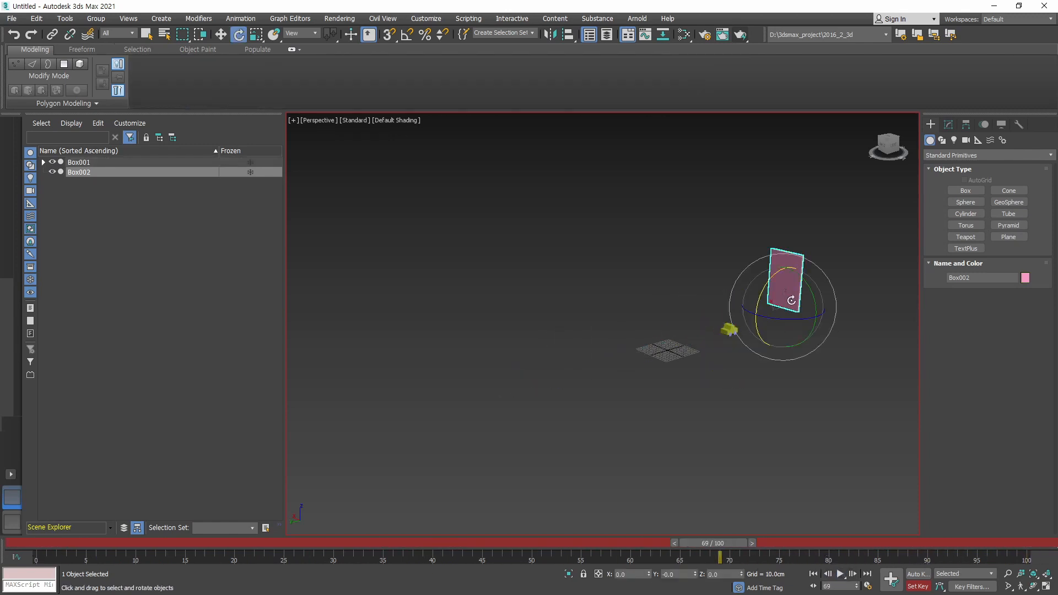
key("w")
left_click_drag(760, 306, 771, 306)
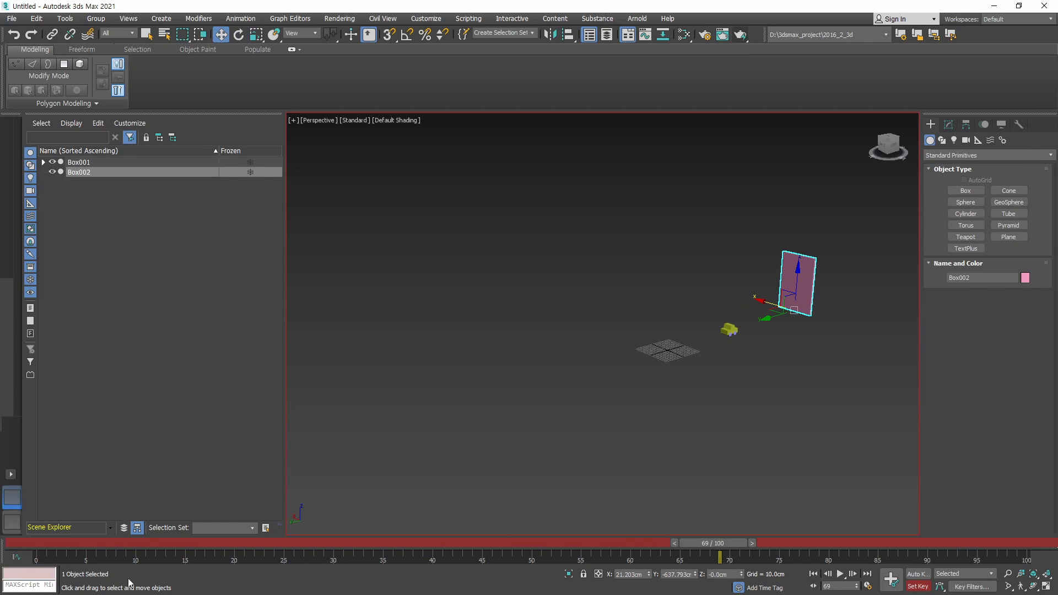
Step: View the wall box's tracks in the Mini Curve Editor and the separate Curve Editor window, closing each one
left_click(15, 557)
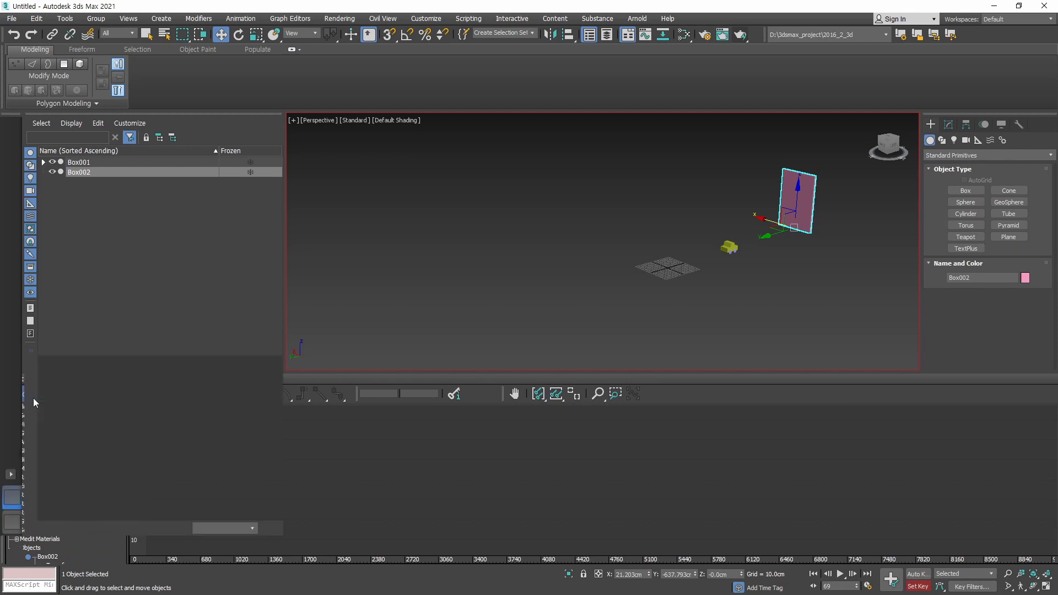
left_click(29, 394)
left_click(290, 18)
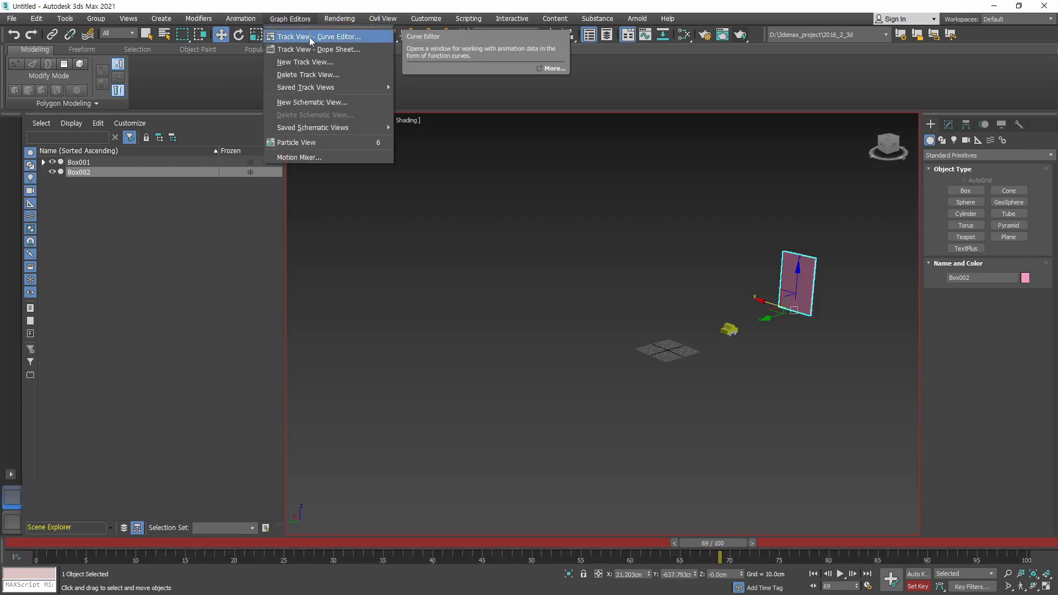
left_click(312, 37)
left_click_drag(446, 135, 386, 125)
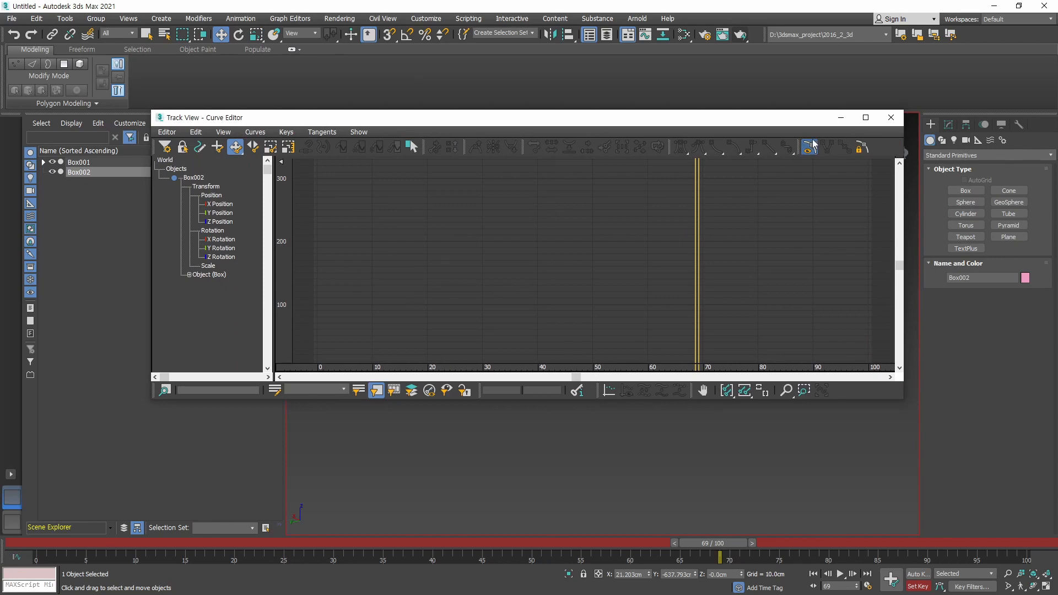
left_click(891, 117)
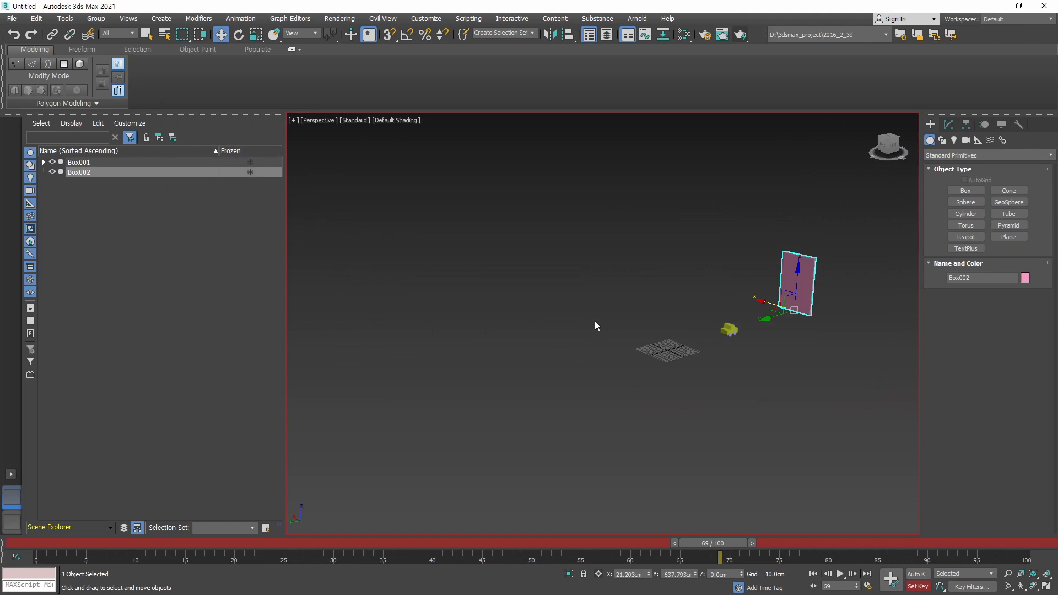
Step: Reopen the Mini Curve Editor, view the car body's position and rotation tracks, deselect the car and close the editor
left_click(15, 559)
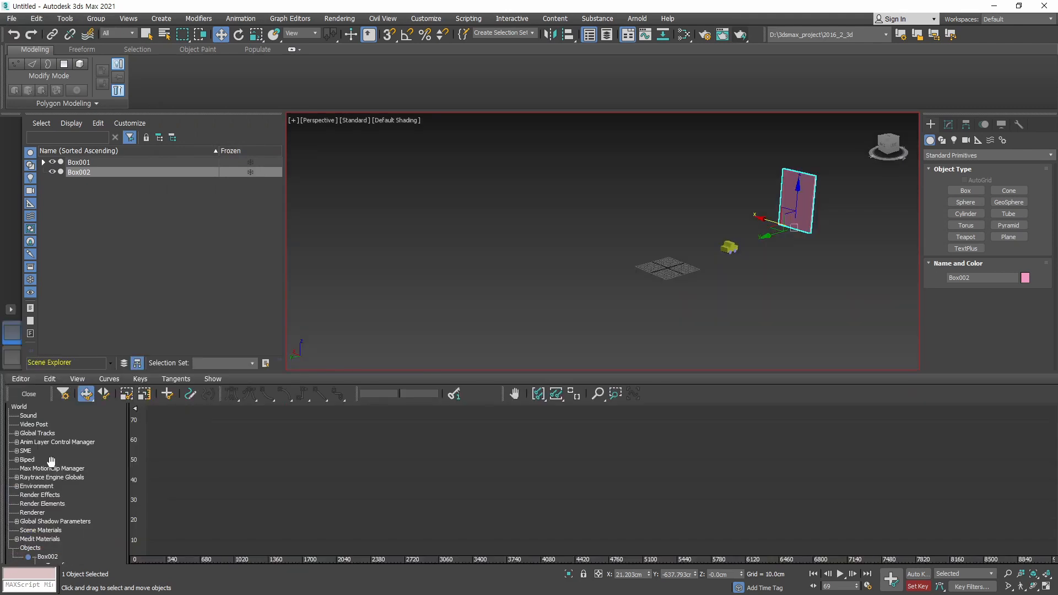
scroll(71, 472, "down", 1)
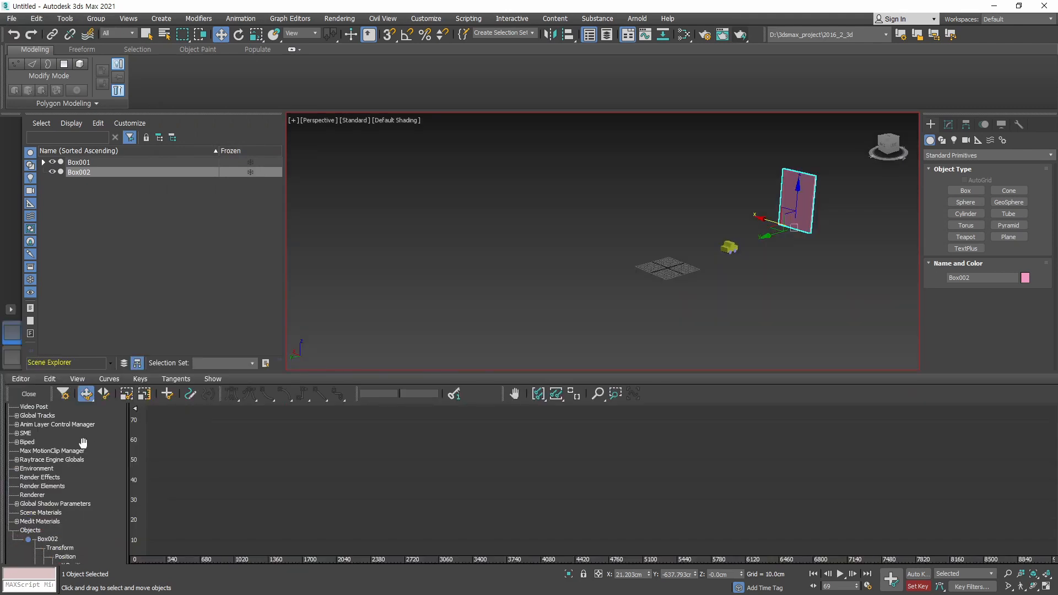
left_click(35, 530)
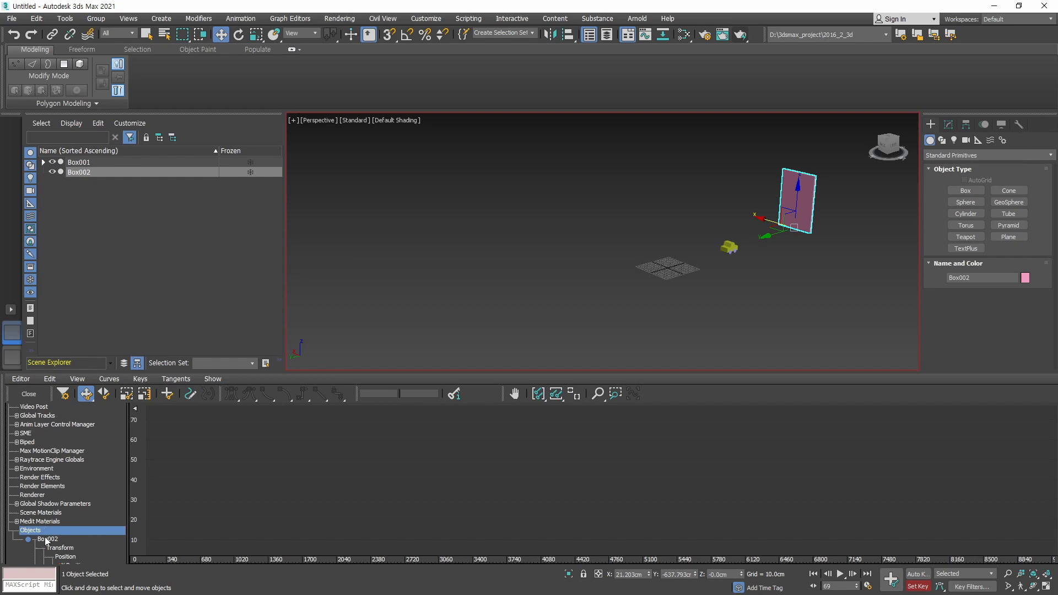
left_click(729, 247)
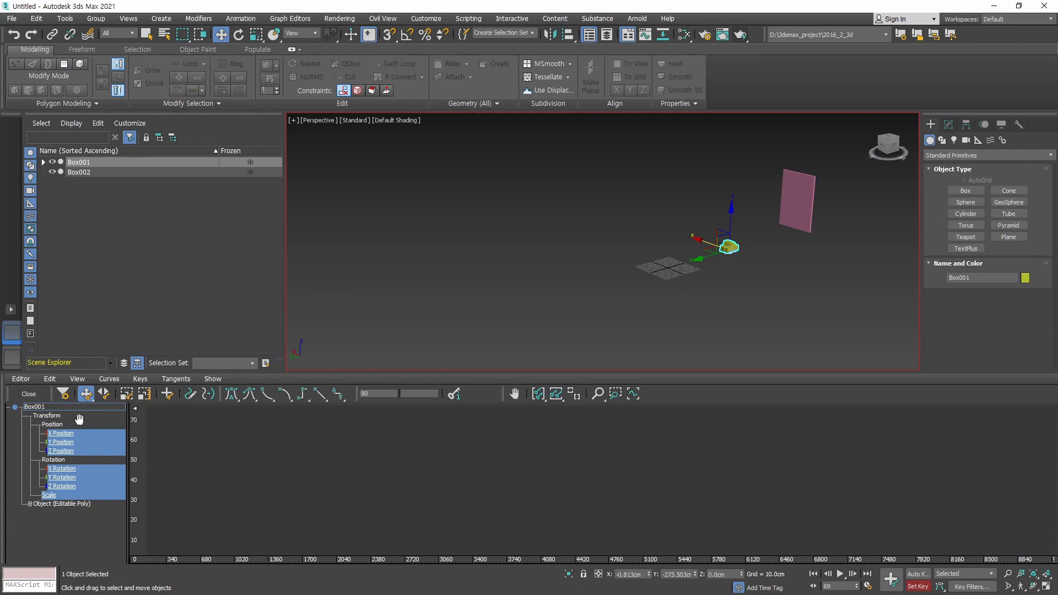
left_click(585, 295)
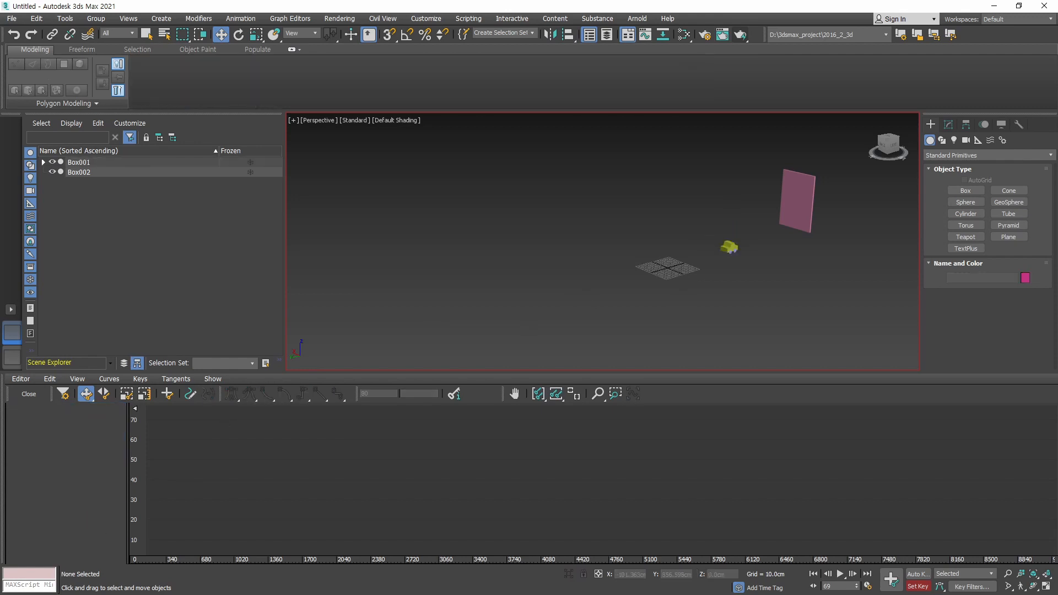
left_click(34, 394)
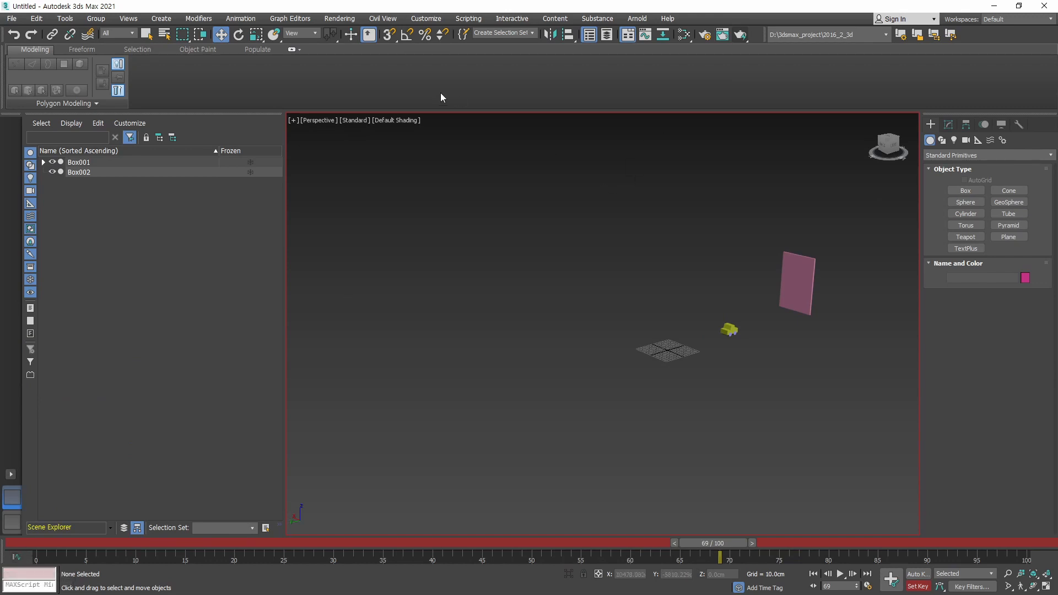
left_click(293, 19)
left_click(316, 38)
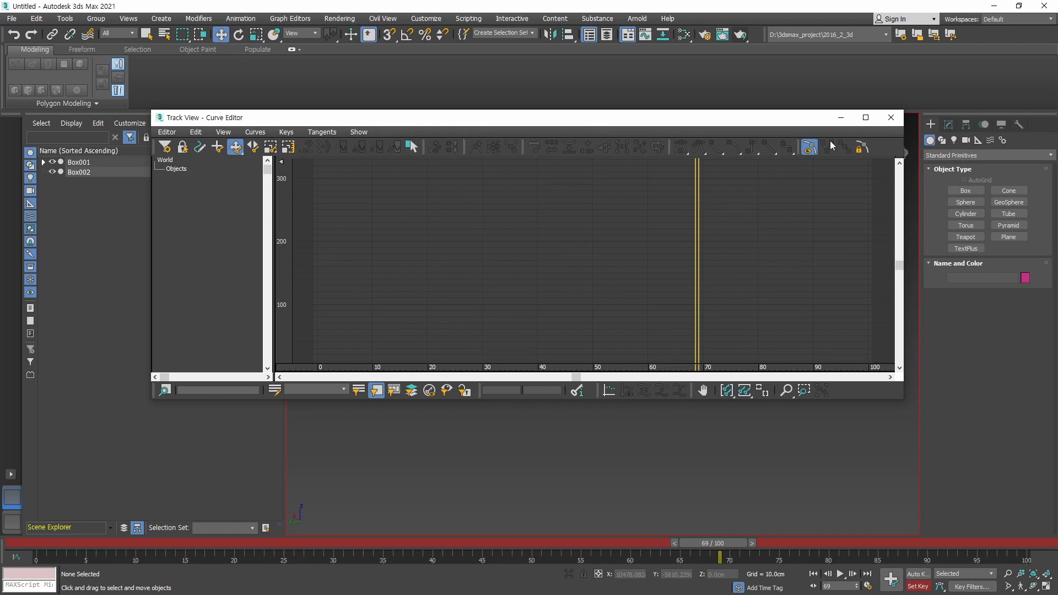
left_click(891, 118)
Step: Select the car body, open its animation tracks in the Curve Editor window, and enlarge the window around the Y Position curve
left_click(729, 329)
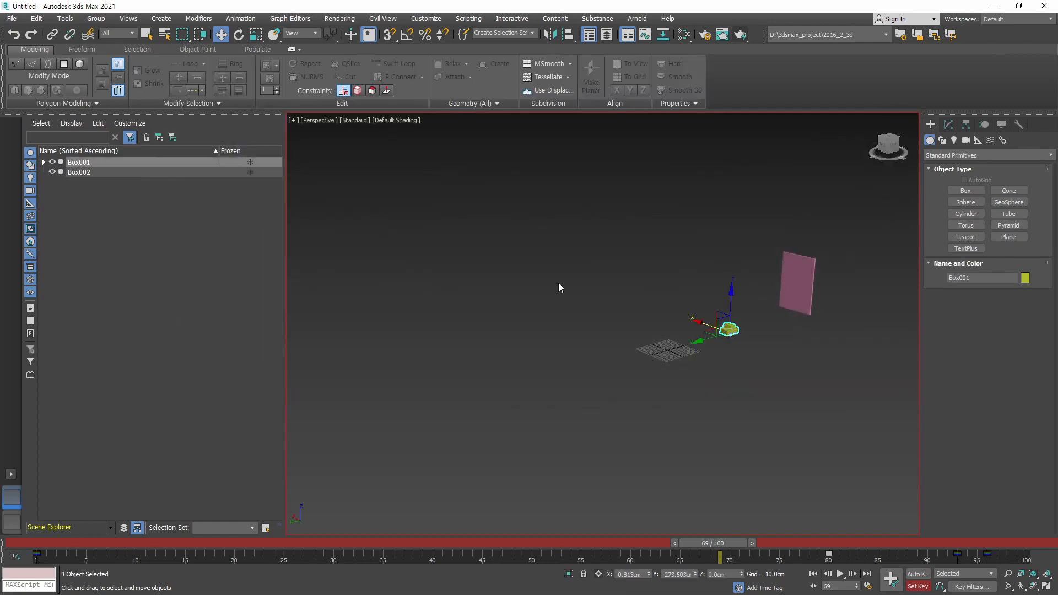
left_click(290, 19)
left_click(291, 37)
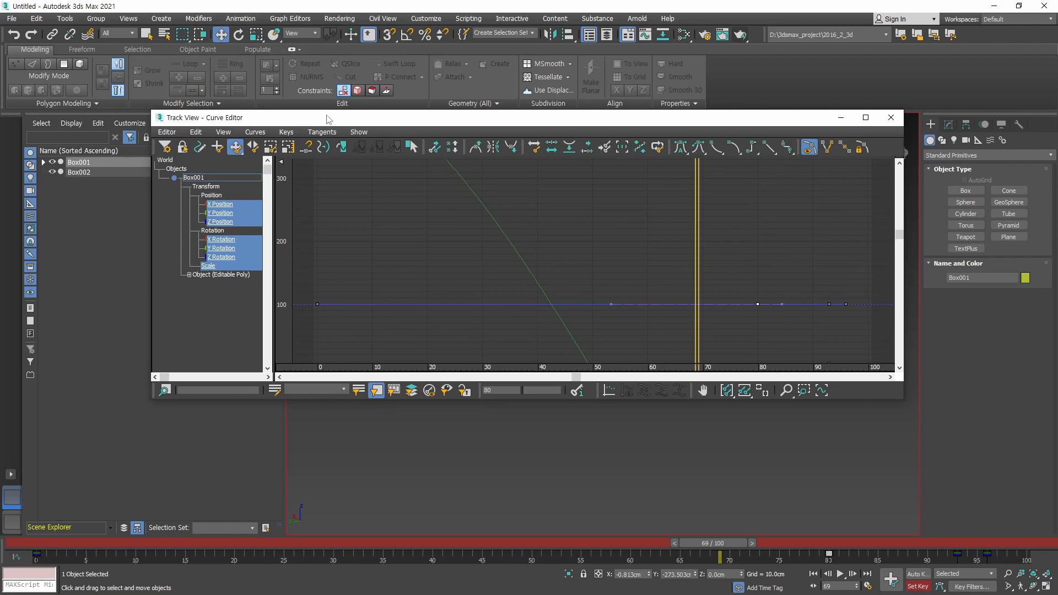
left_click_drag(327, 118, 341, 197)
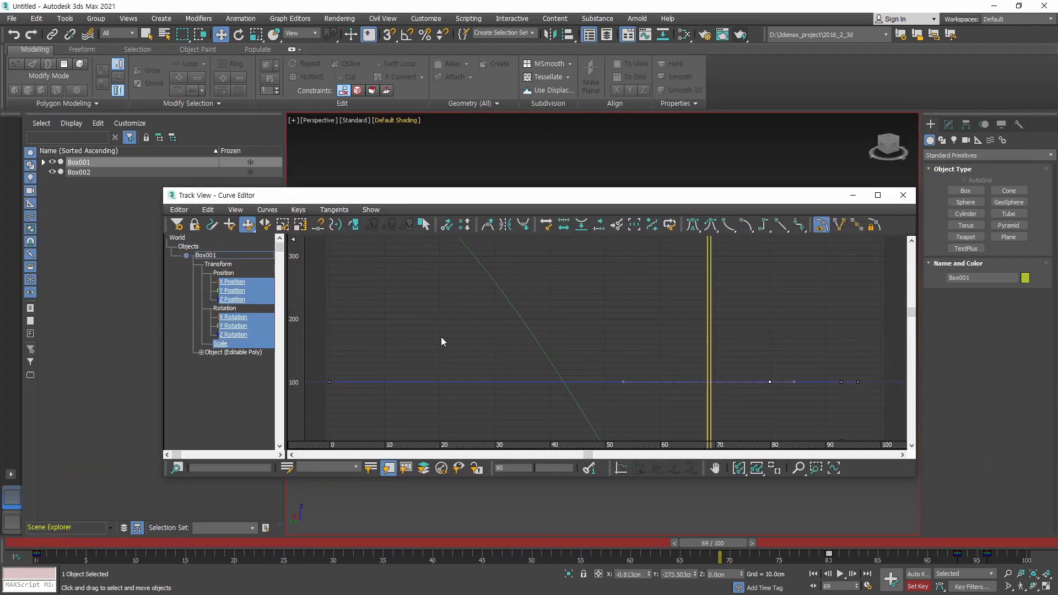
middle_click_drag(451, 333, 472, 363)
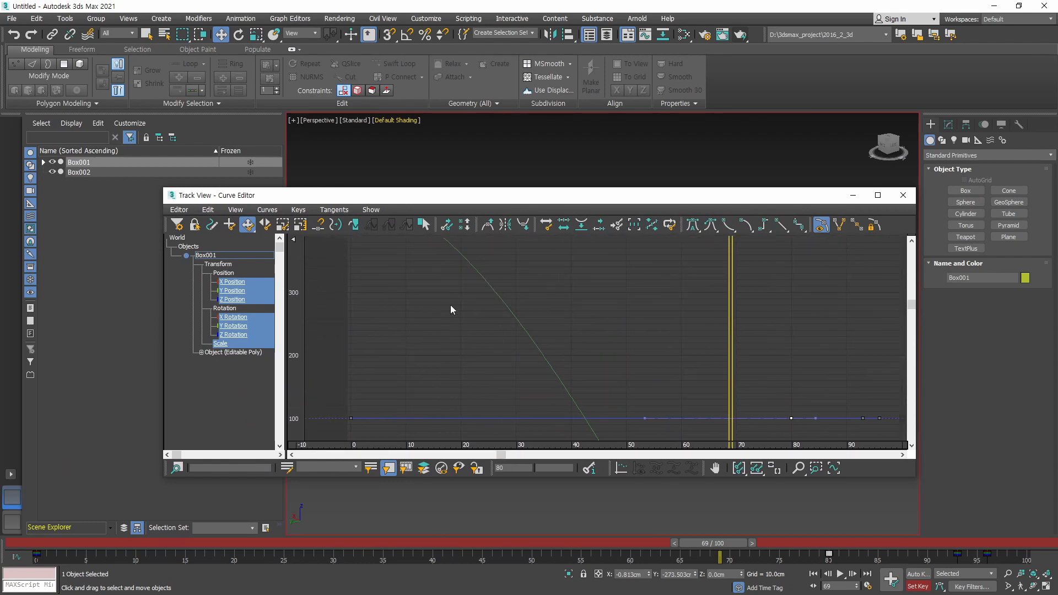
middle_click_drag(451, 306, 498, 356)
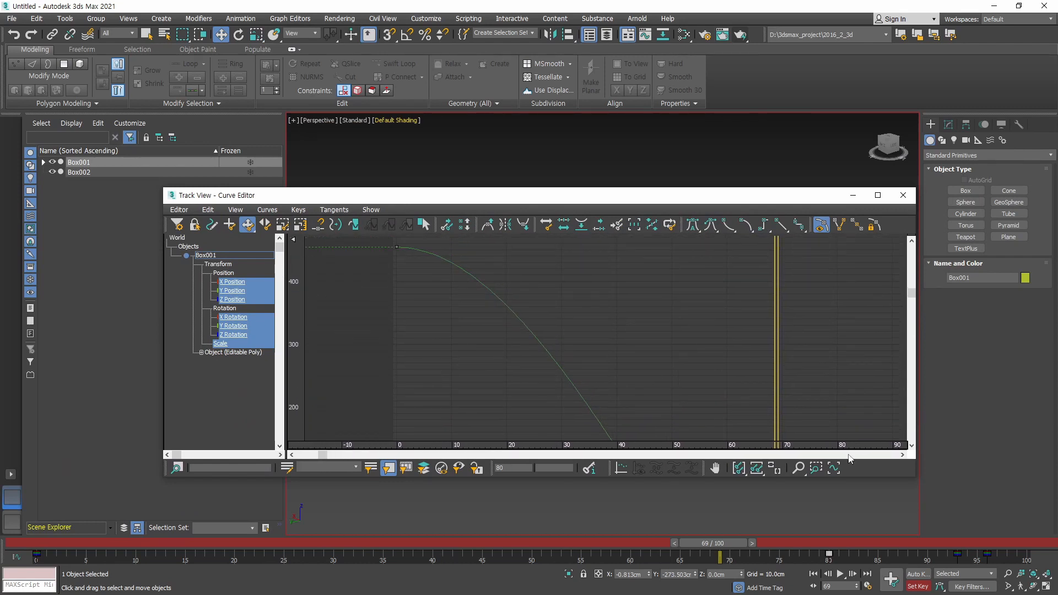
left_click_drag(911, 478, 1053, 539)
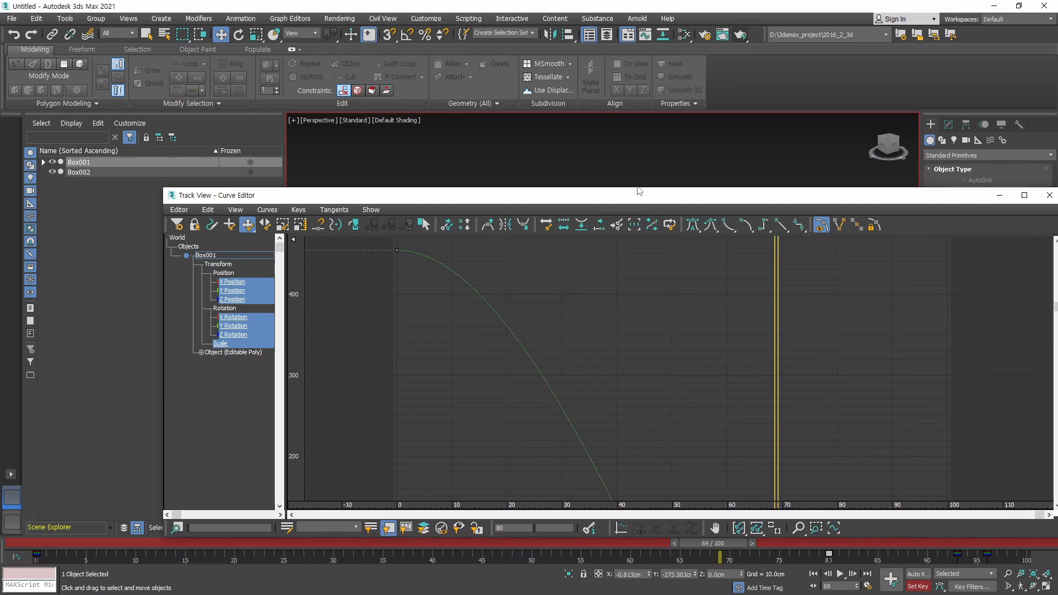
Step: Frame the car body's first Y Position key horizontally, clear the selection and fit the graph to the curves' full value range
left_click_drag(557, 189, 418, 115)
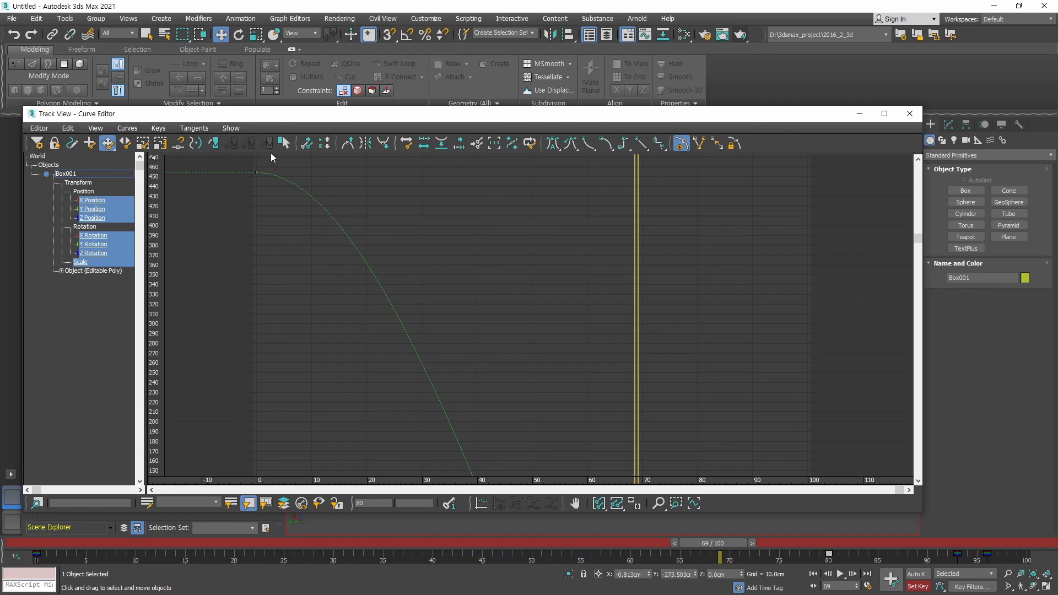
middle_click_drag(313, 310, 368, 307)
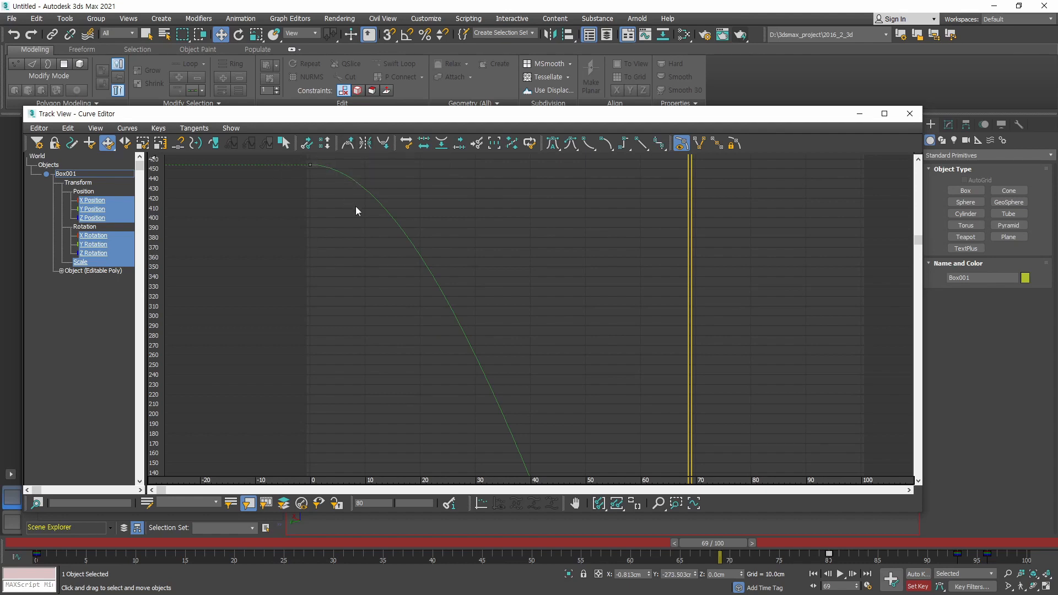
left_click_drag(356, 208, 284, 150)
middle_click_drag(329, 249, 318, 294)
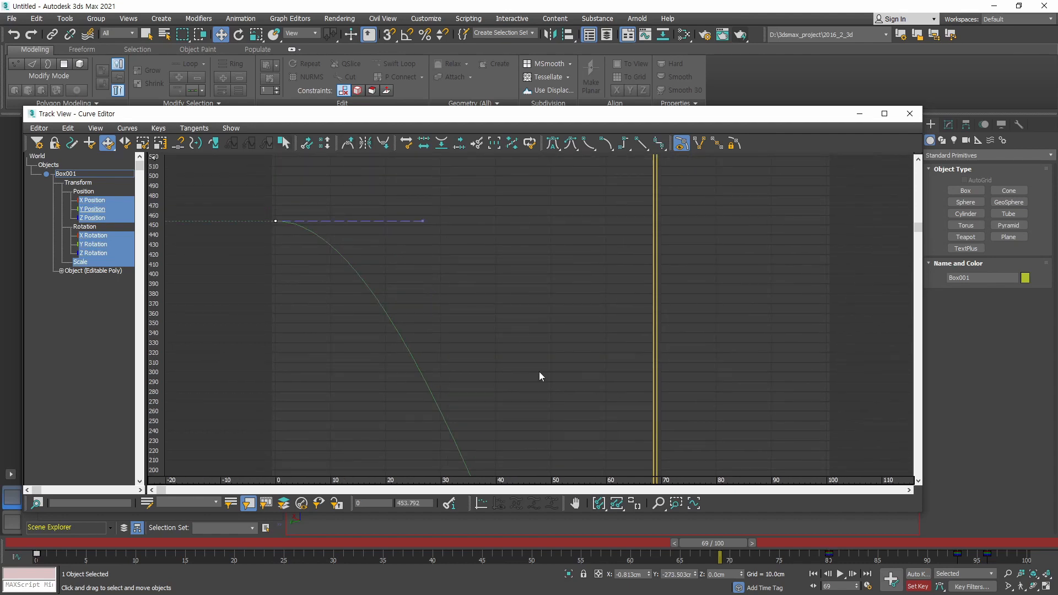
left_click(599, 503)
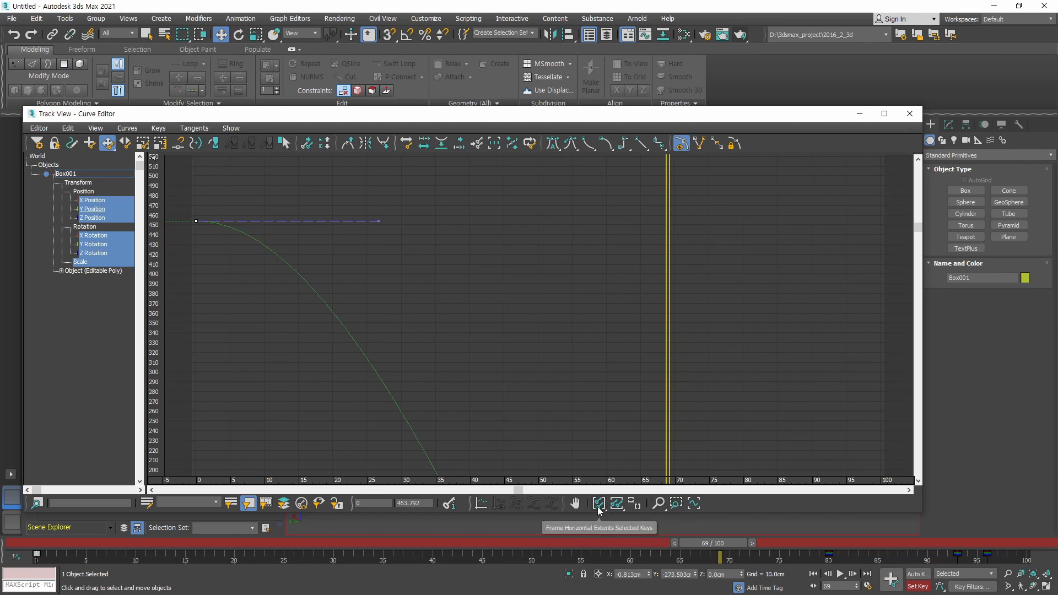
left_click(217, 262)
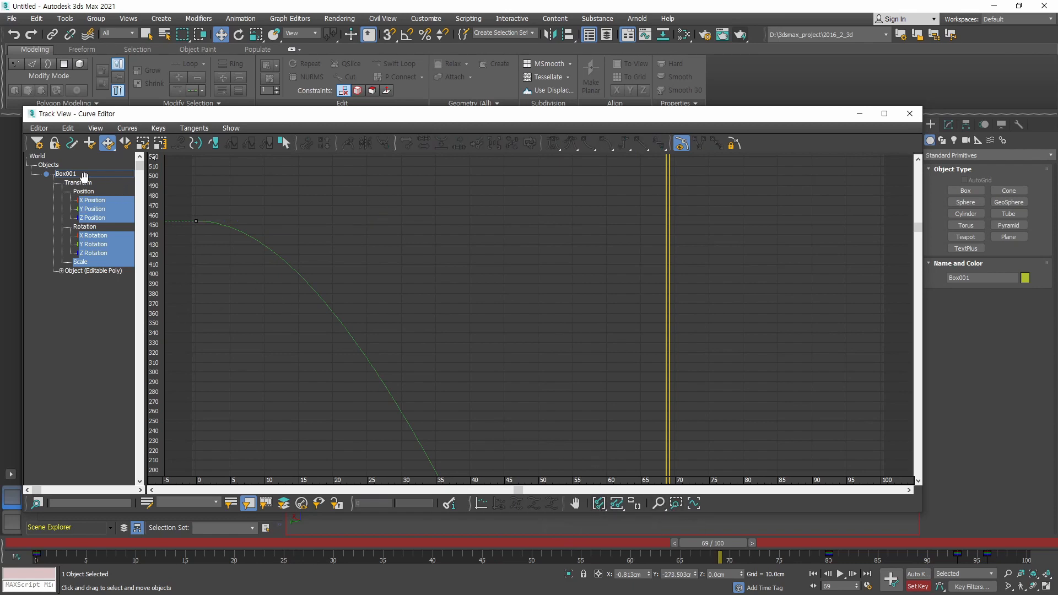
left_click(617, 505)
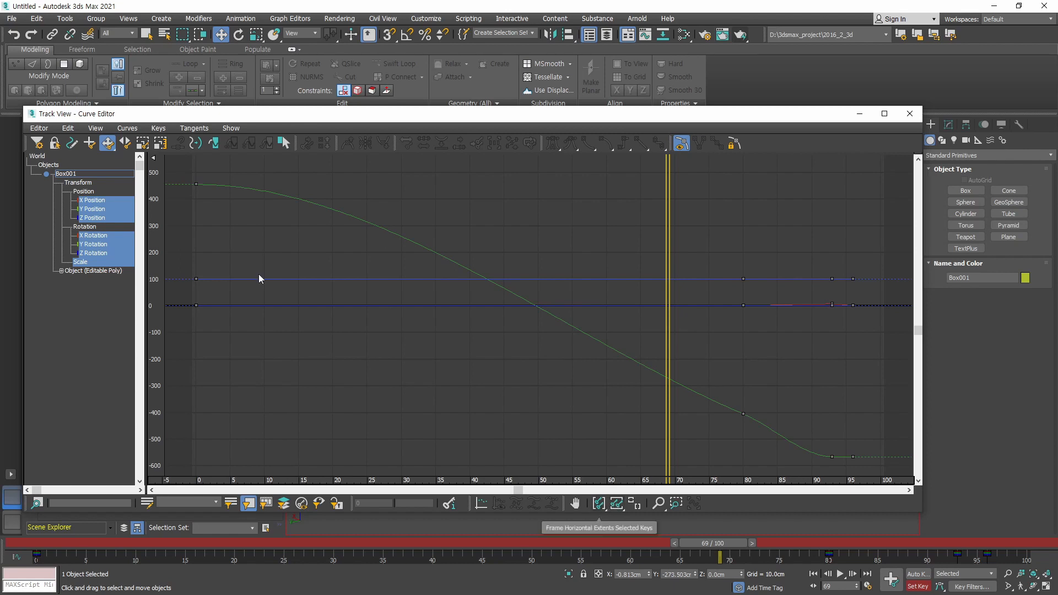
Step: Select the last two Y Position keys, frame them horizontally and zoom the graph out around them
left_click_drag(186, 169, 224, 209)
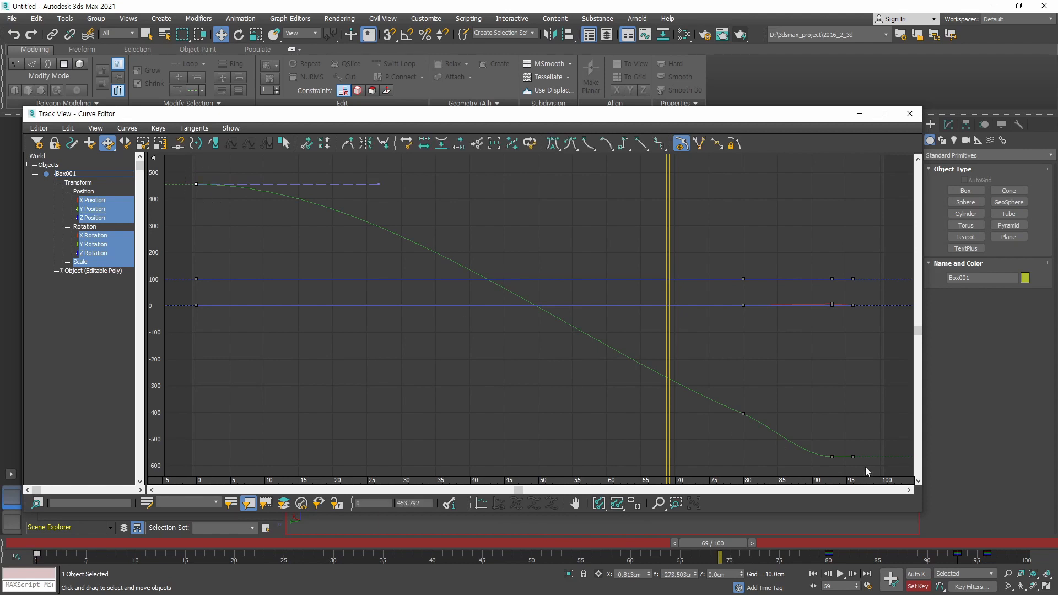
left_click_drag(824, 438, 824, 437)
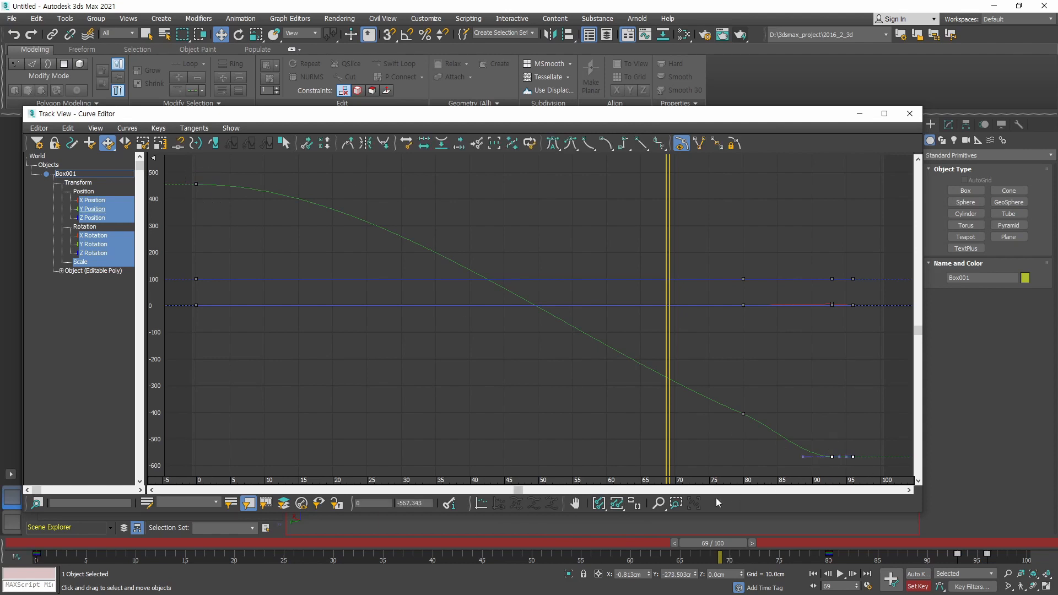
left_click(596, 503)
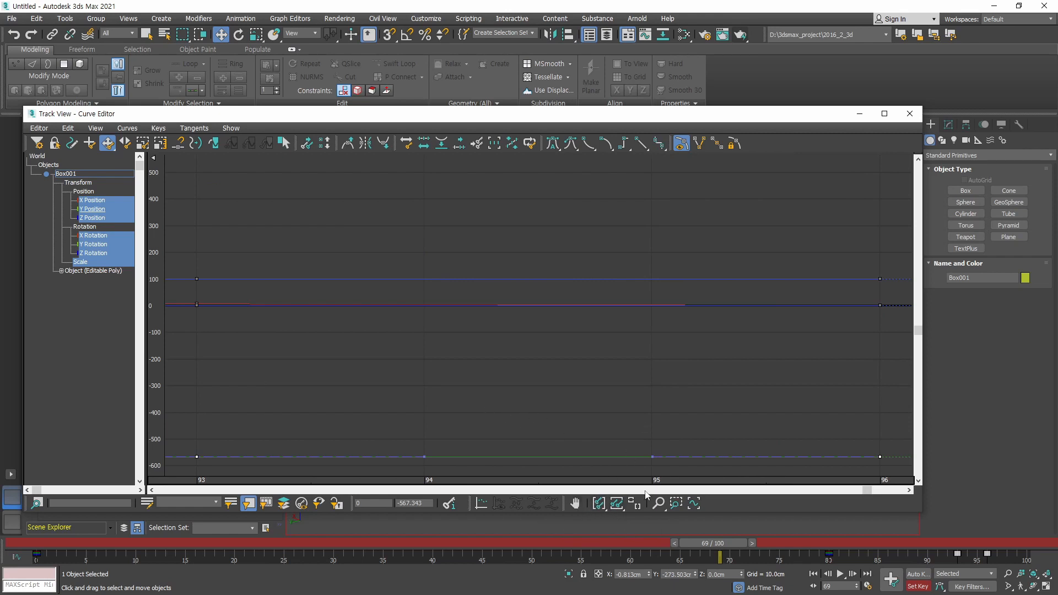
left_click(658, 503)
left_click_drag(606, 436, 255, 371)
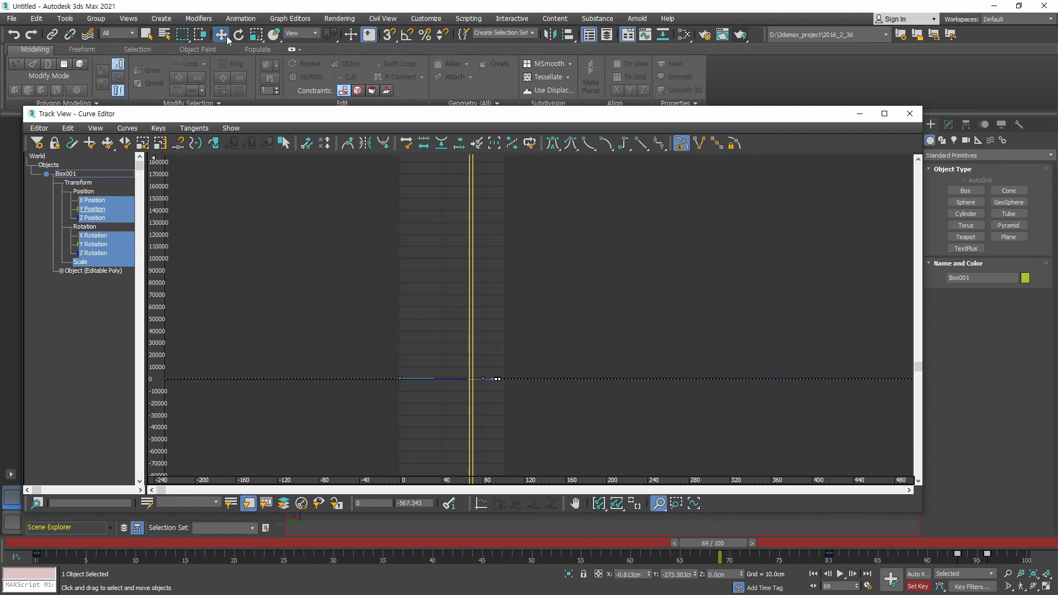
Step: Frame all the car body's keys horizontally, fit their value range vertically and clear the key selection
left_click(658, 504)
left_click_drag(359, 341, 543, 432)
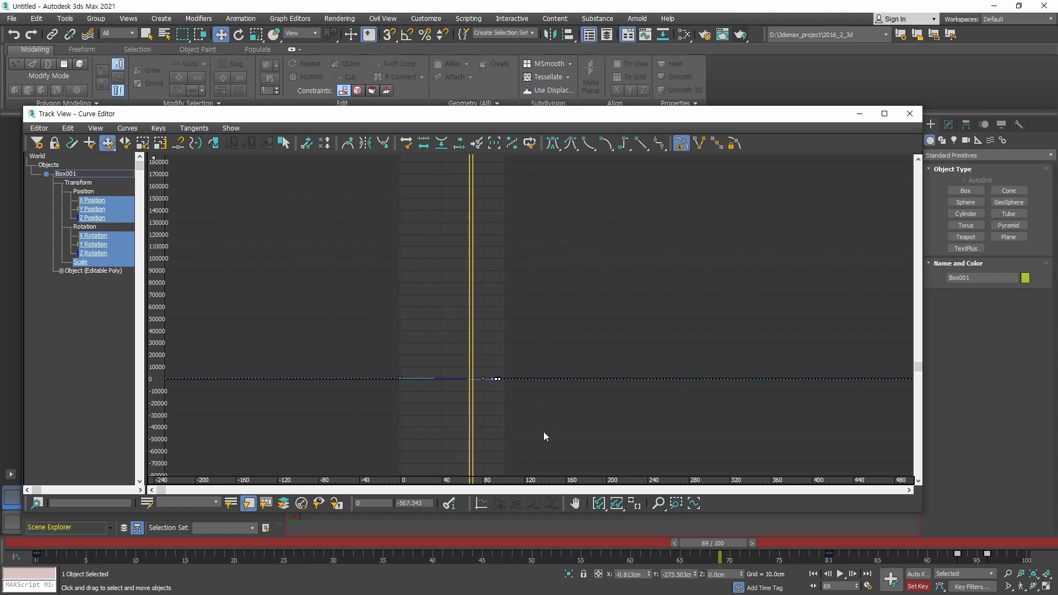
left_click(600, 506)
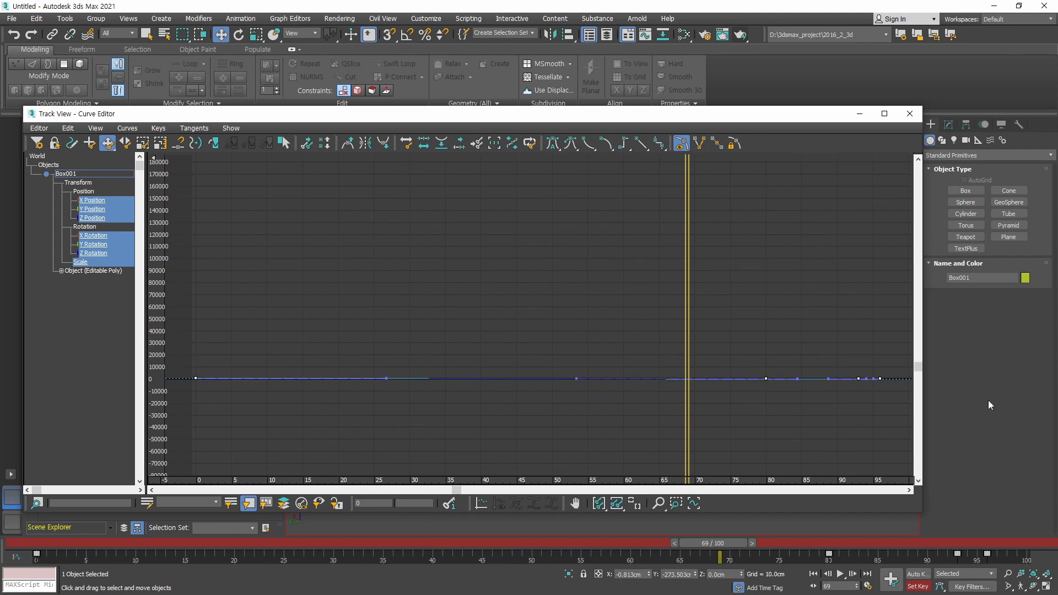
left_click(420, 419)
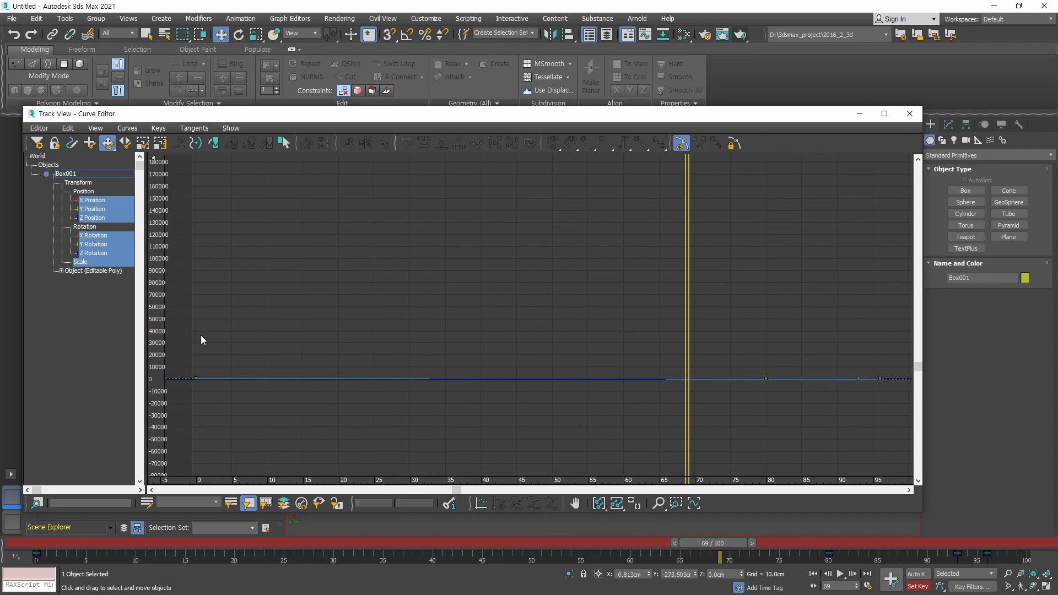
left_click_drag(204, 337, 932, 432)
left_click(618, 504)
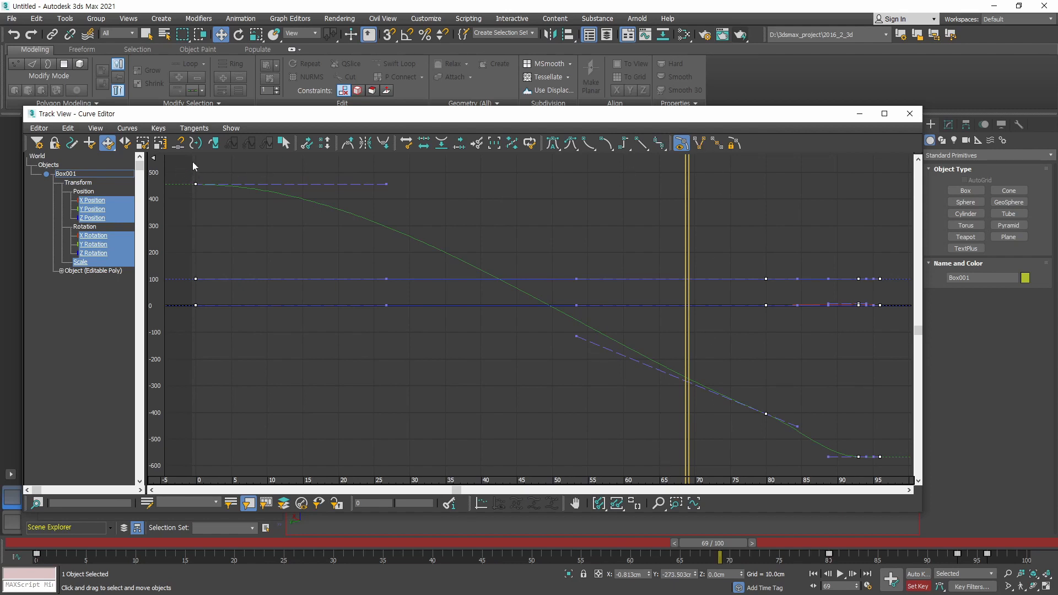
left_click(513, 419)
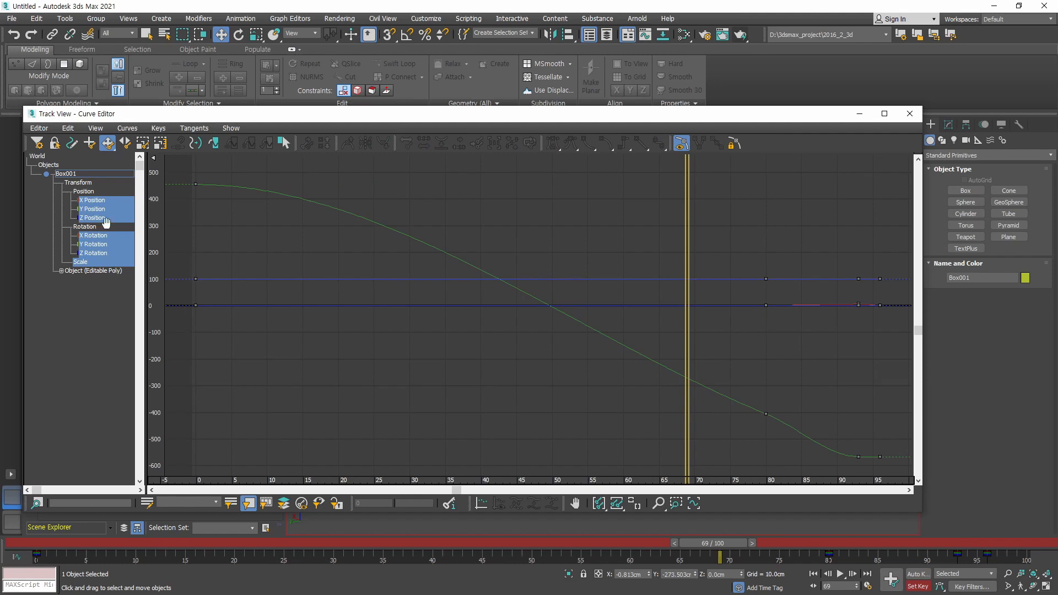
Step: Show only the car body's Y Position curve and move the Curve Editor window below the car in the viewport
left_click_drag(431, 120, 487, 141)
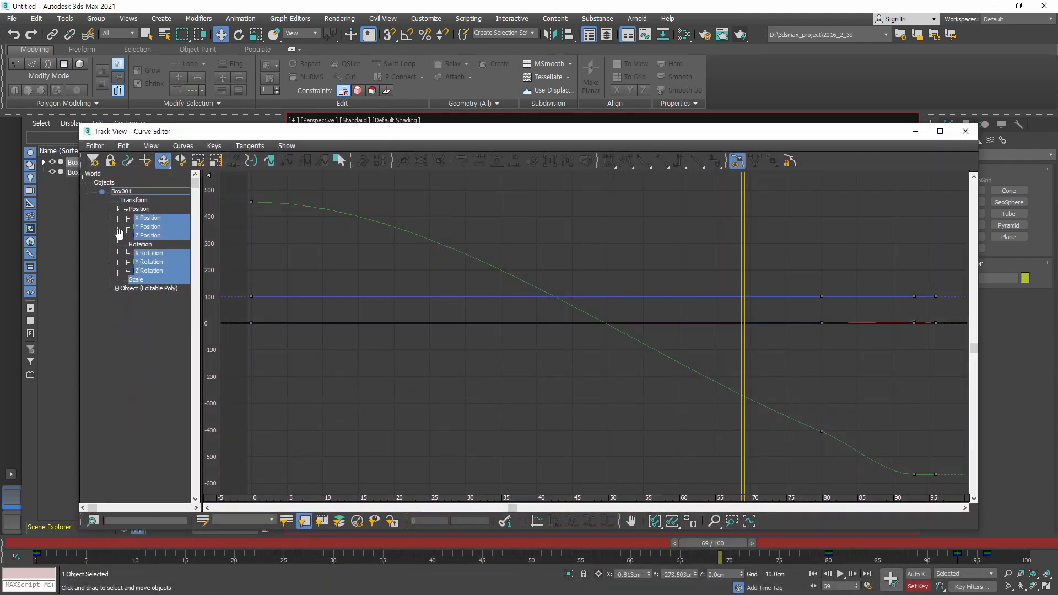
left_click(146, 227)
left_click_drag(635, 137, 598, 372)
middle_click_drag(709, 328, 600, 342)
scroll(630, 291, "down", 2)
scroll(630, 291, "up", 5)
scroll(689, 287, "down", 2)
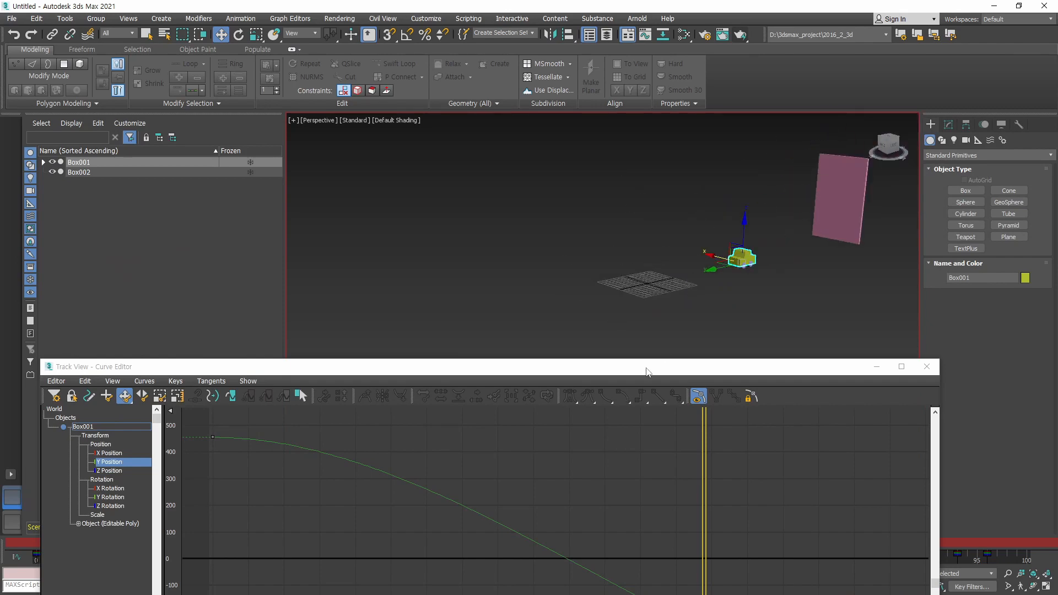
Step: Reposition the Curve Editor as a floating window and resize it around the Y Position curve
left_click_drag(647, 372, 655, 103)
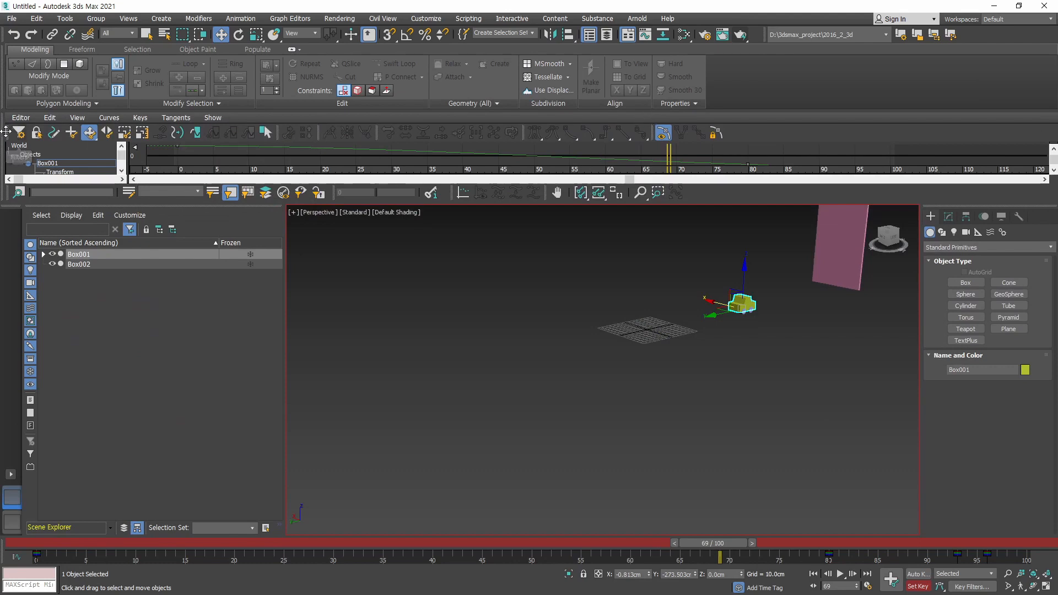
left_click_drag(5, 136, 362, 257)
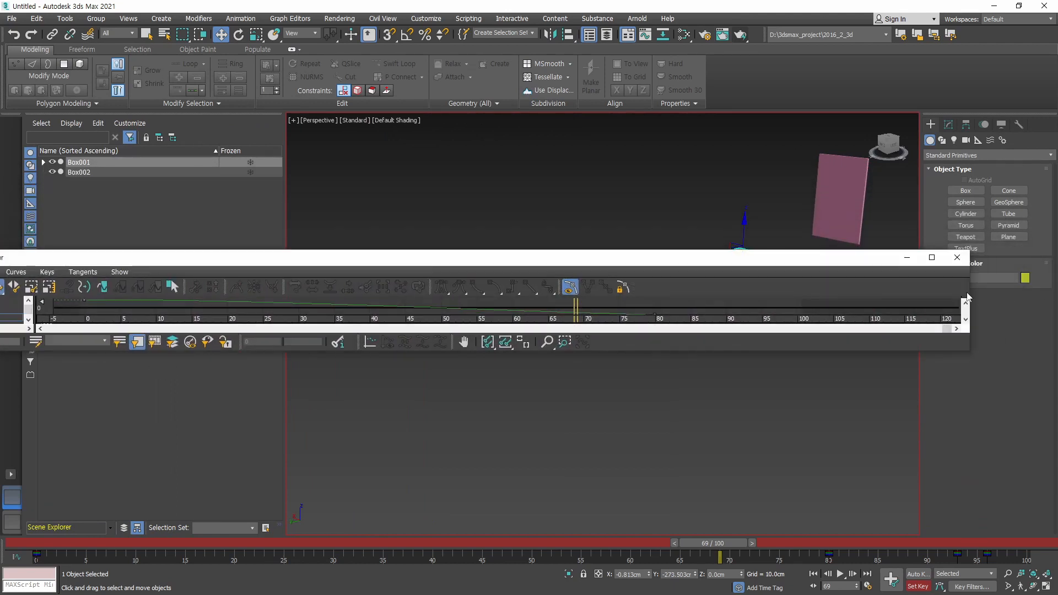
left_click_drag(975, 289, 770, 288)
left_click_drag(650, 352, 727, 508)
left_click_drag(509, 259, 698, 207)
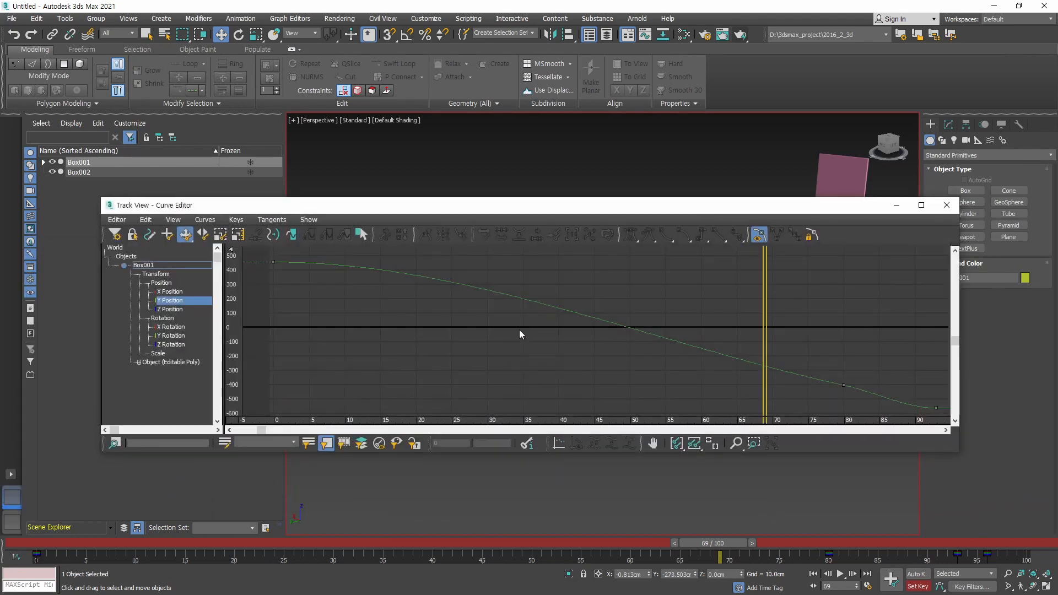
Step: Pull the frame 0 Y Position key's outgoing tangent handle down to about frame 35 so the car starts faster, keeping the viewport car in view
left_click_drag(257, 232, 257, 232)
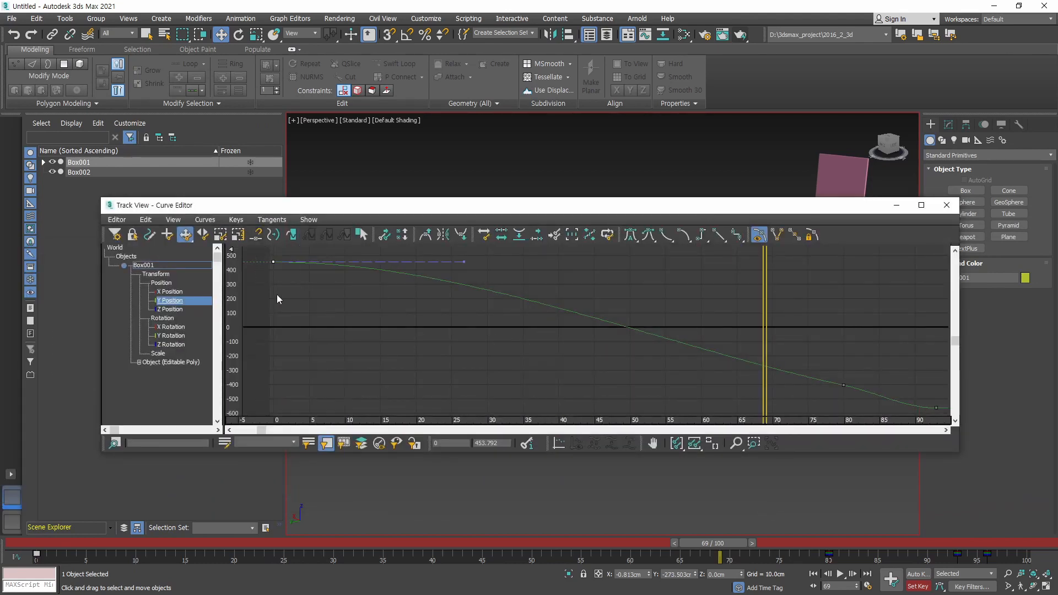
left_click_drag(538, 207, 568, 342)
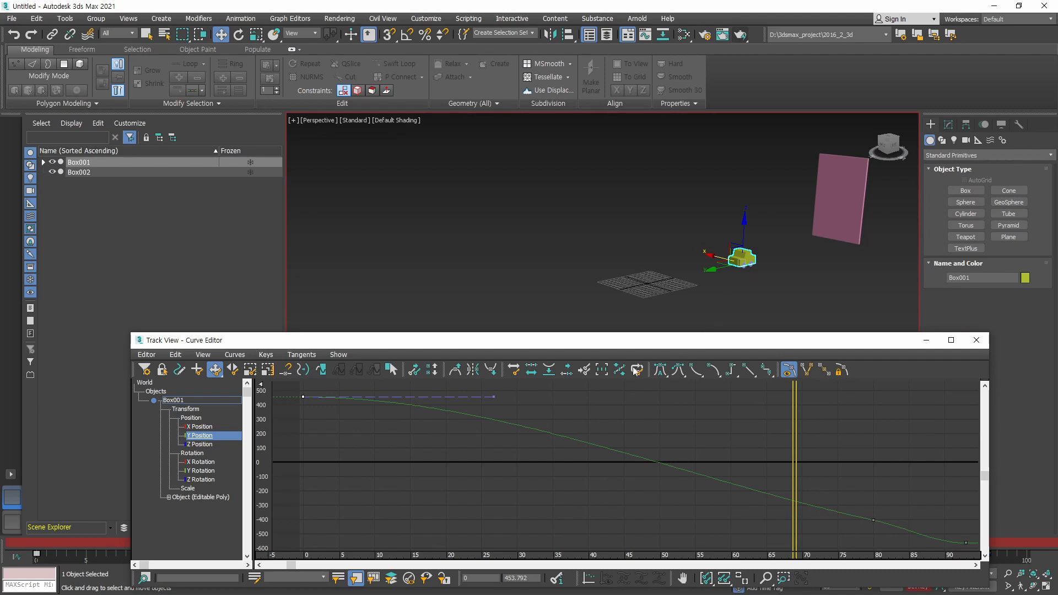
left_click_drag(372, 429, 291, 383)
left_click_drag(497, 396, 493, 439)
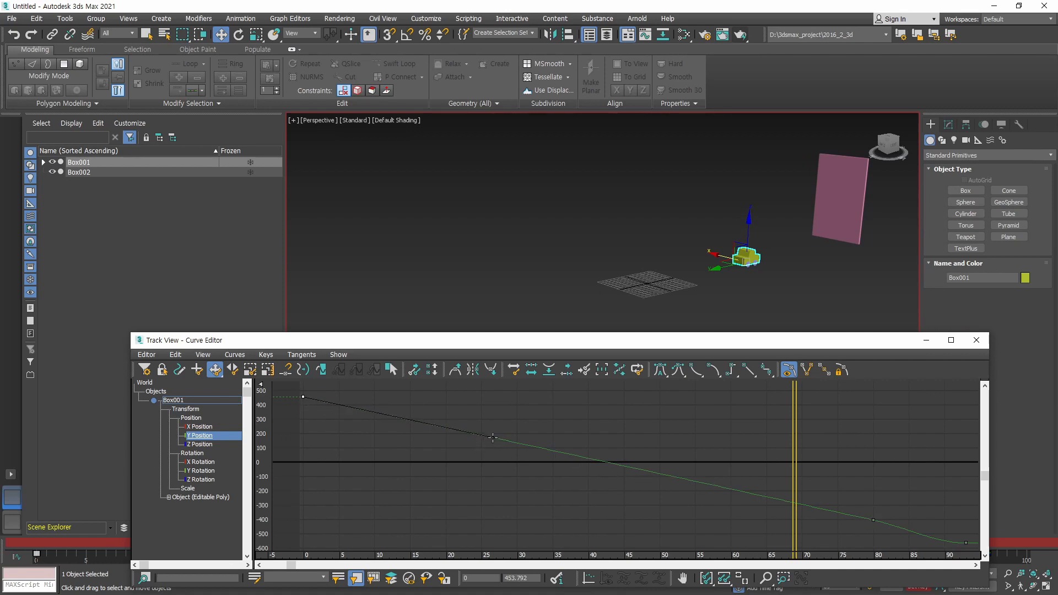
left_click_drag(493, 437, 558, 474)
Step: Steepen the frame 80 Y Position key's incoming tangent and refine the frame 0 key's outgoing tangent for a smoother curve
left_click(872, 521)
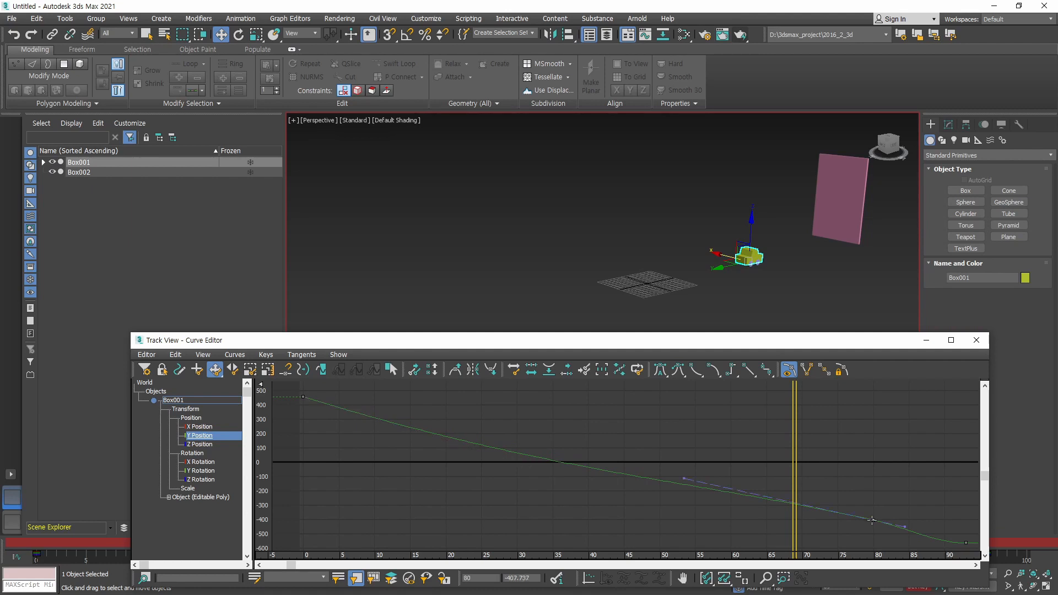
left_click_drag(684, 478, 720, 447)
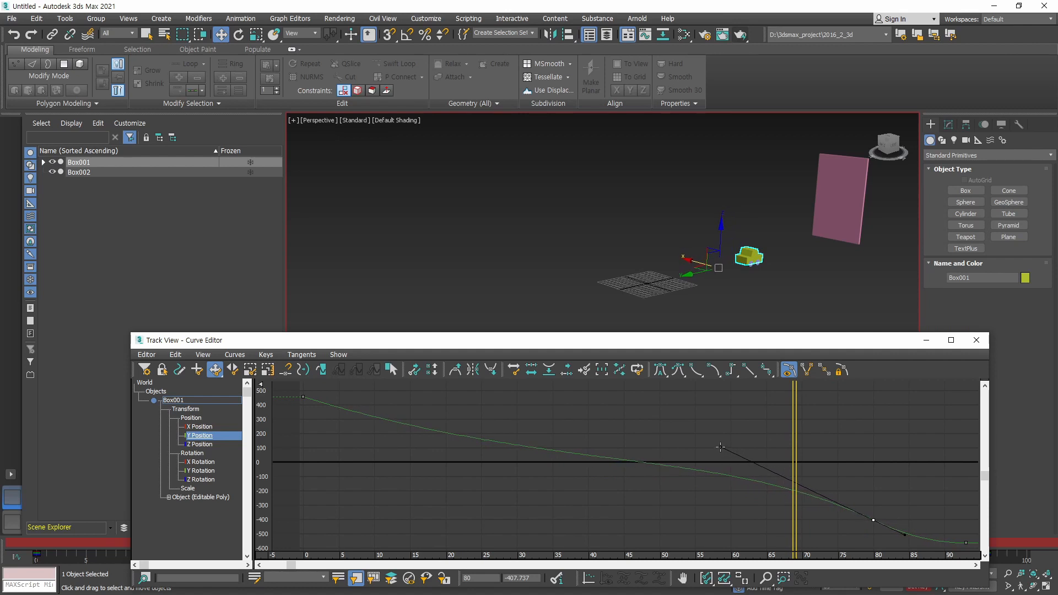
left_click(303, 397)
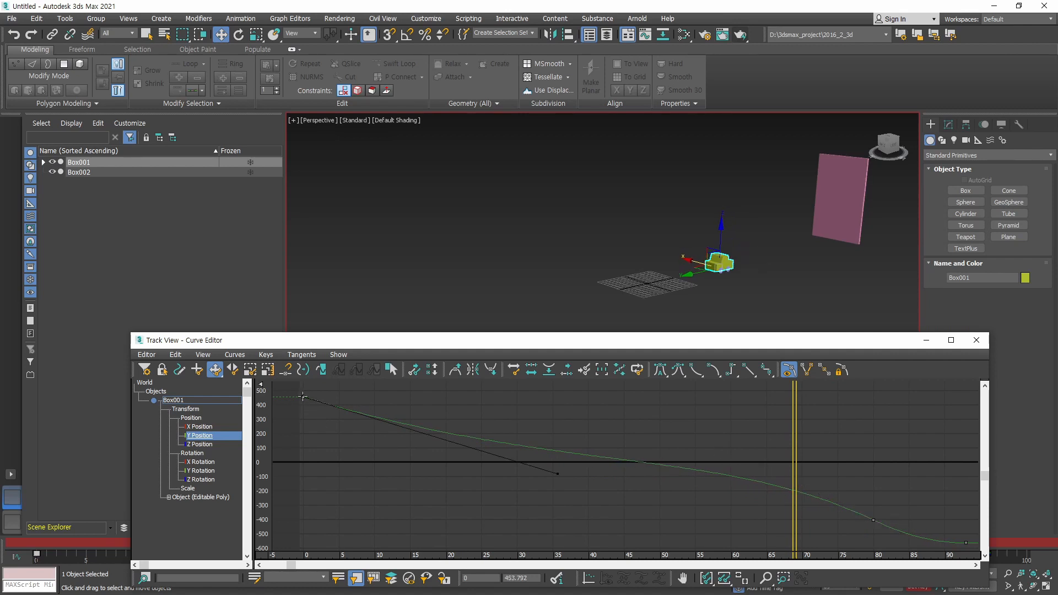
left_click_drag(561, 474, 570, 453)
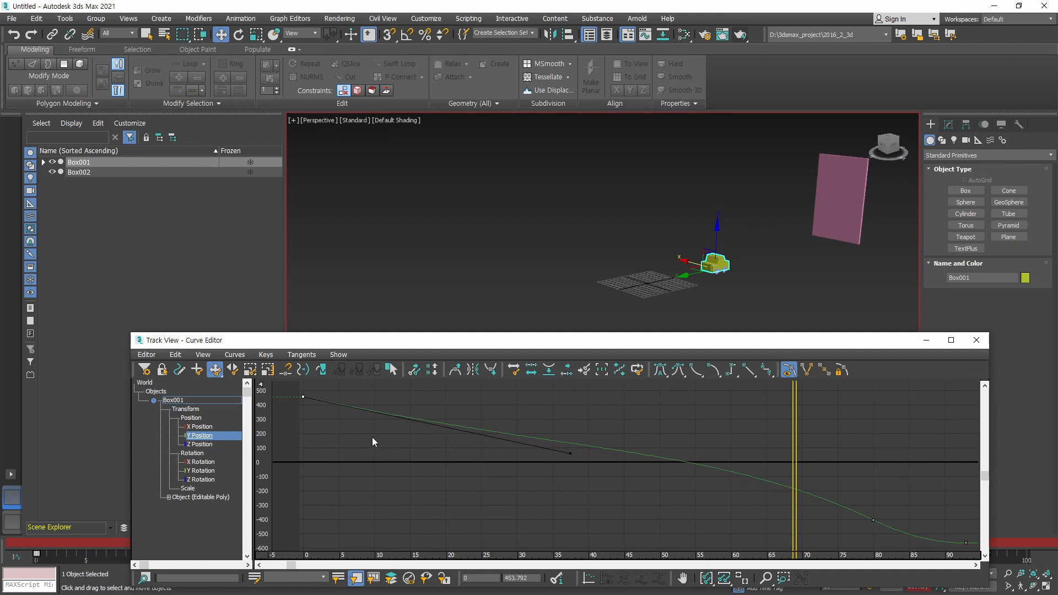
left_click(874, 520)
left_click_drag(722, 448, 716, 454)
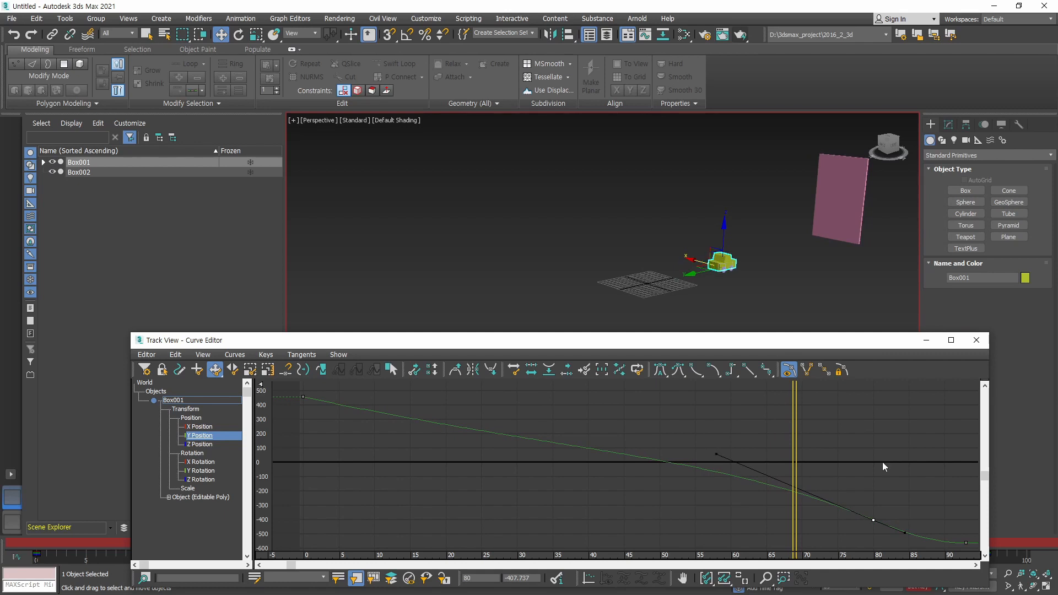
Step: Move the frame 80 Y Position key to frame 89 at a value of about -411.6, set the current time to frame 89 and deselect the key
middle_click_drag(891, 466, 721, 432)
middle_click_drag(714, 474, 664, 471)
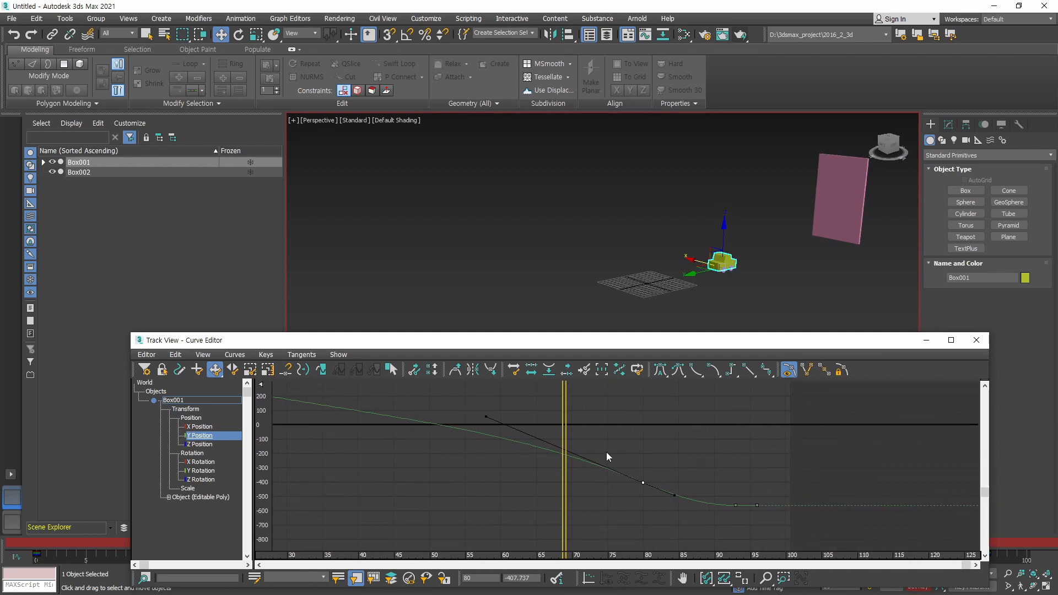
left_click_drag(565, 472, 646, 470)
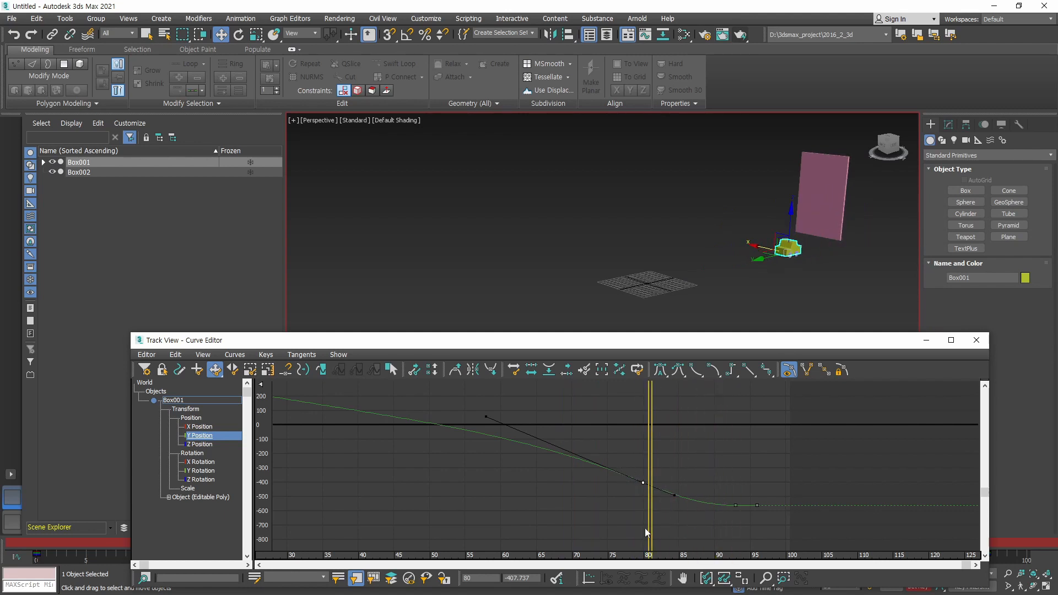
left_click_drag(646, 483, 710, 533)
left_click(643, 494)
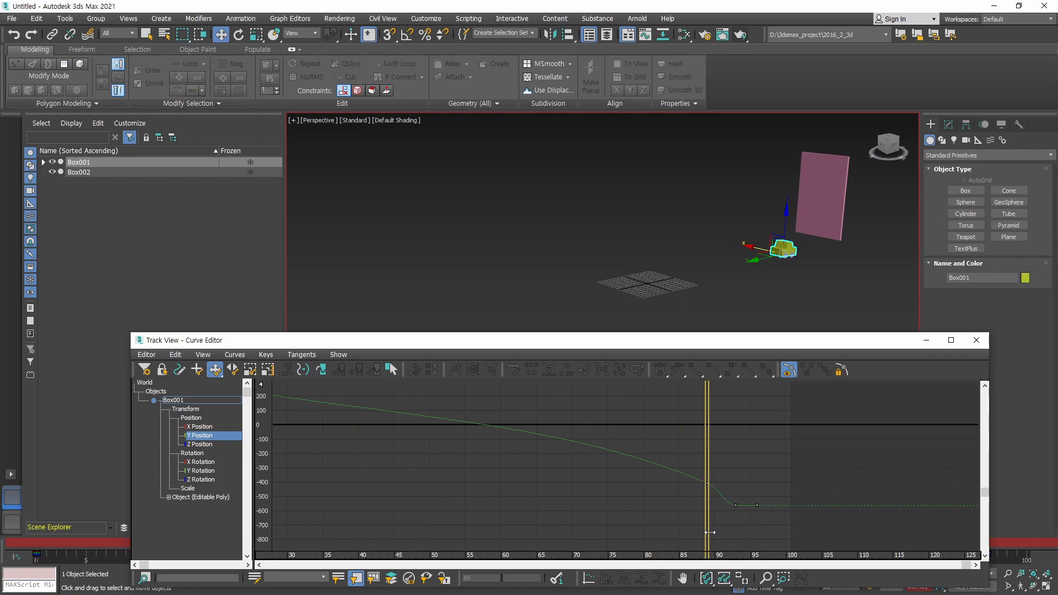
left_click(706, 484)
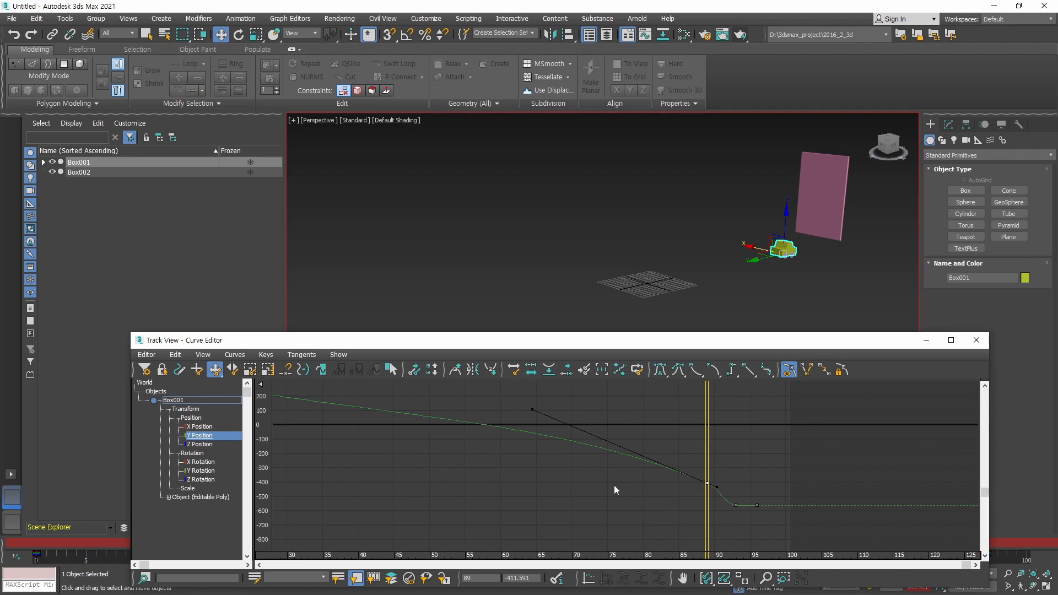
middle_click_drag(614, 485, 699, 504)
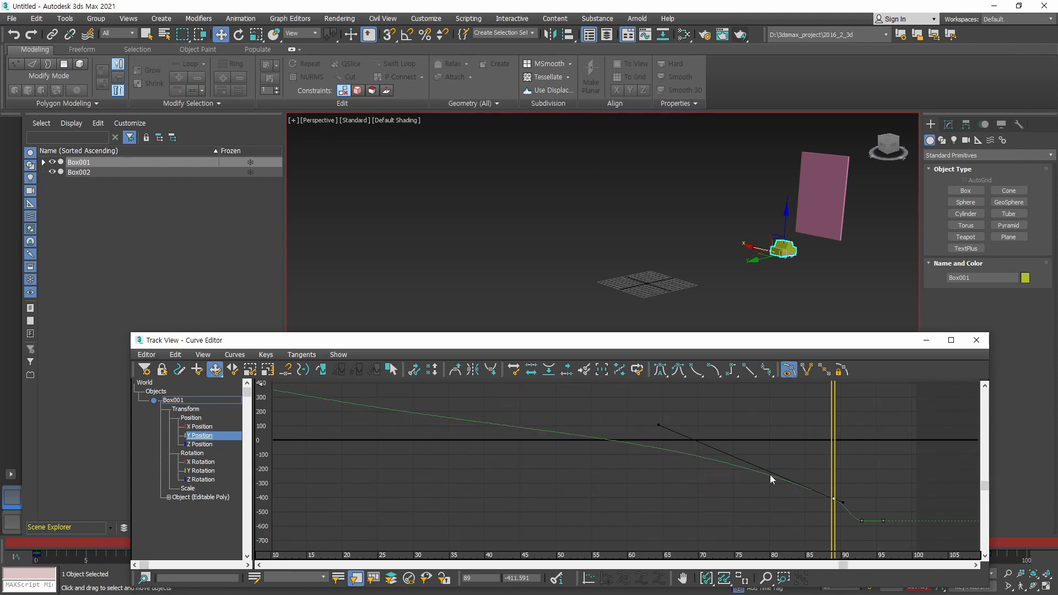
middle_click_drag(770, 479, 555, 441)
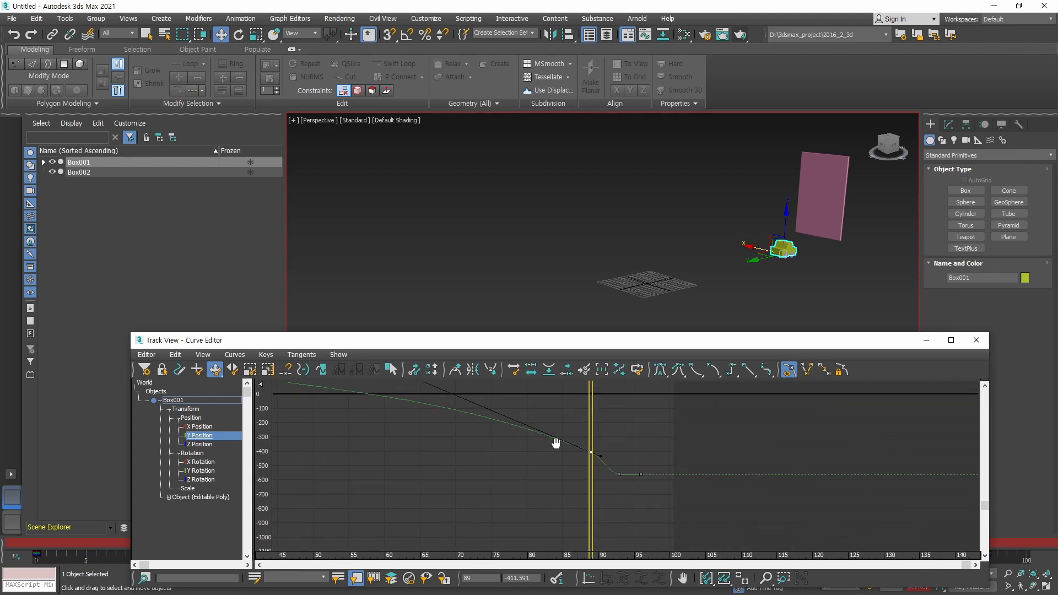
left_click(592, 455)
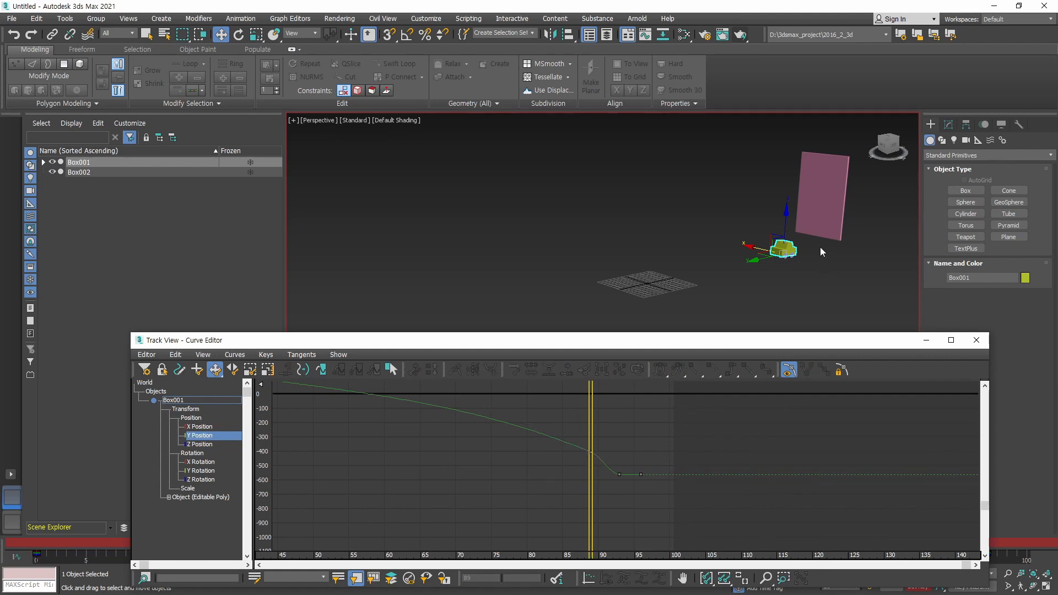
Step: Move the frame 89 Y Position key to frame 85 and set the current time to frame 79, keeping car and wall in view
middle_click_drag(821, 247, 685, 246)
scroll(686, 247, "up", 3)
left_click_drag(592, 391, 520, 479)
Step: Break the frame 93 Y Position key's tangents and adjust both handles so the curve runs straight in and stops sharply
left_click(619, 474)
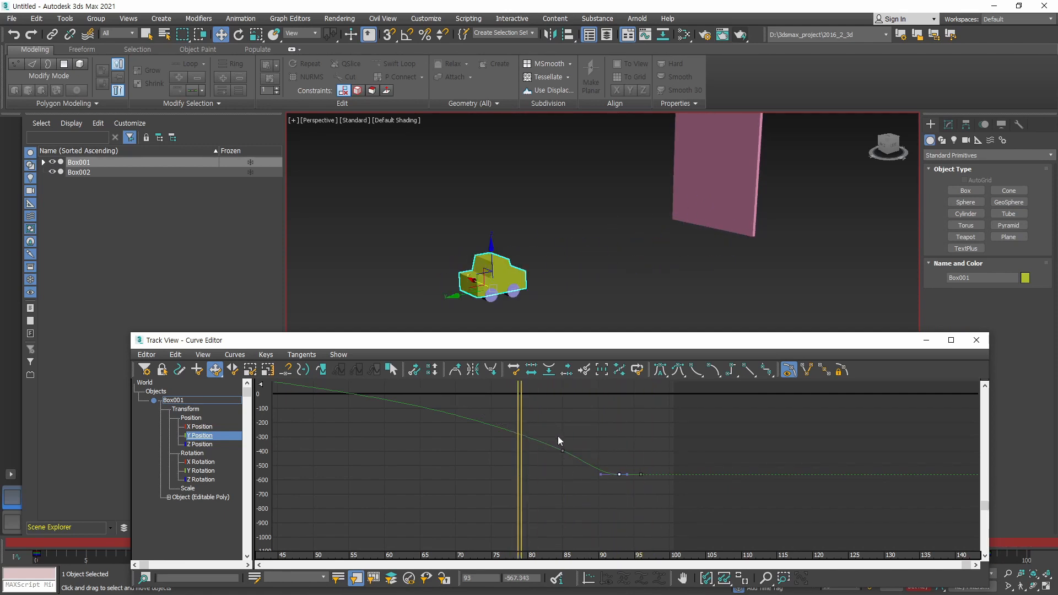
left_click(563, 451)
left_click(620, 474)
left_click_drag(601, 474, 605, 467)
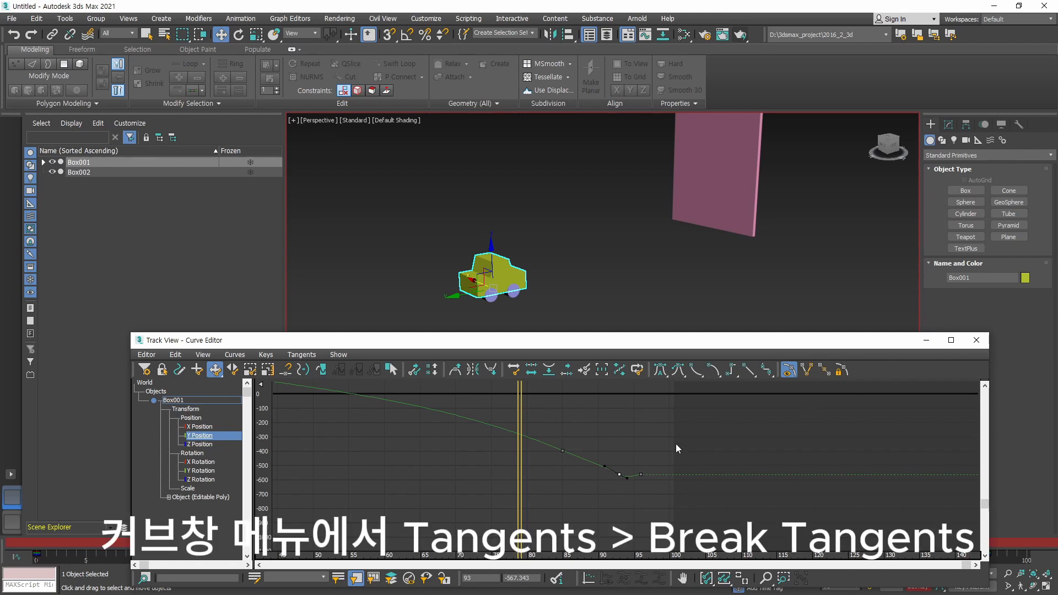
left_click_drag(612, 457, 624, 487)
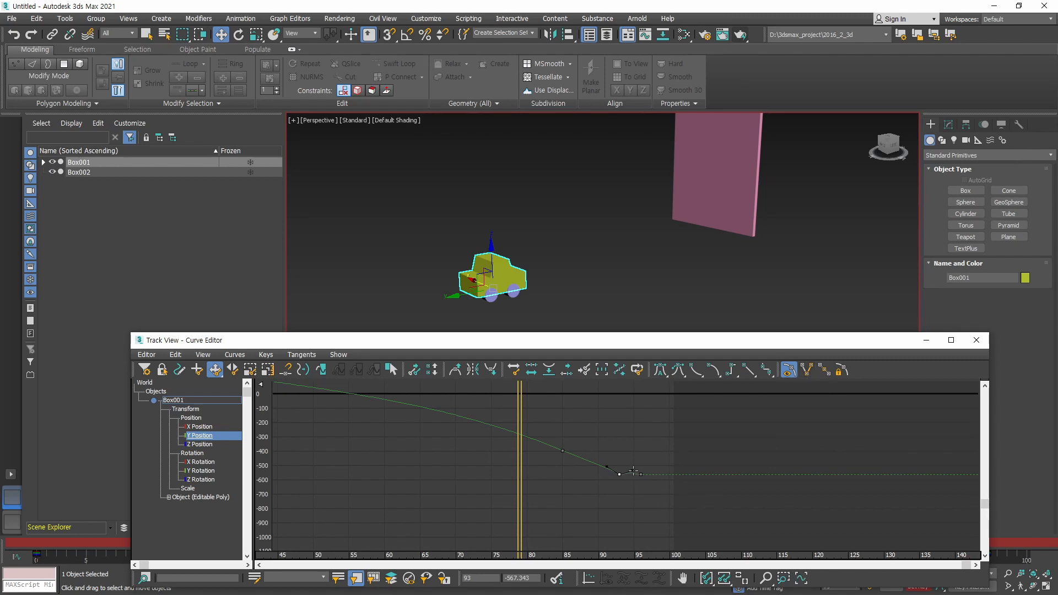
left_click_drag(627, 468, 630, 475)
Step: Play the animation from the first frame, moving the Curve Editor clear of the playback controls and the car's path
left_click_drag(855, 346, 791, 333)
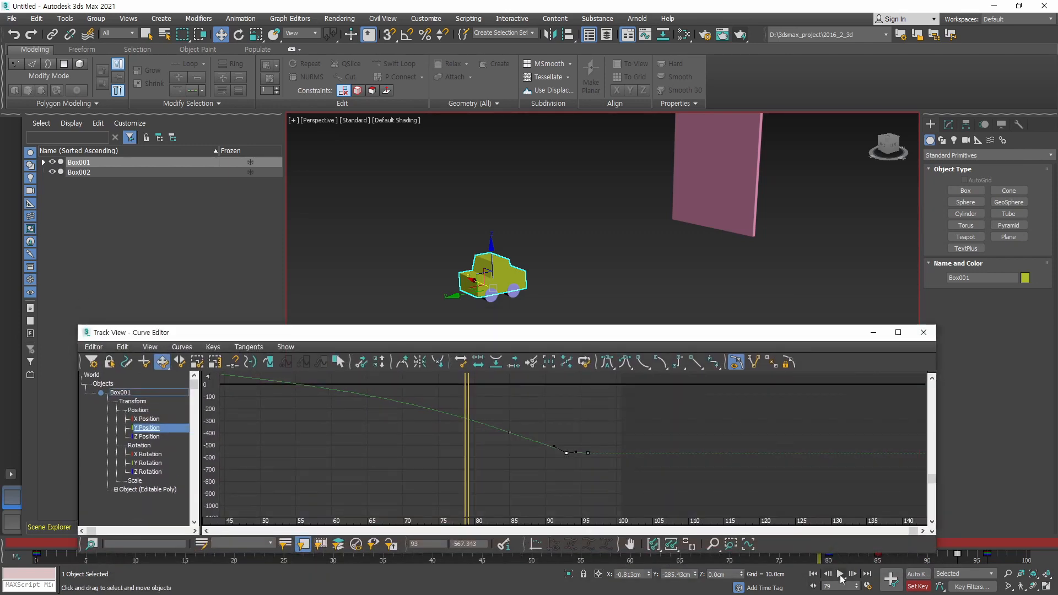
left_click(814, 575)
left_click(840, 574)
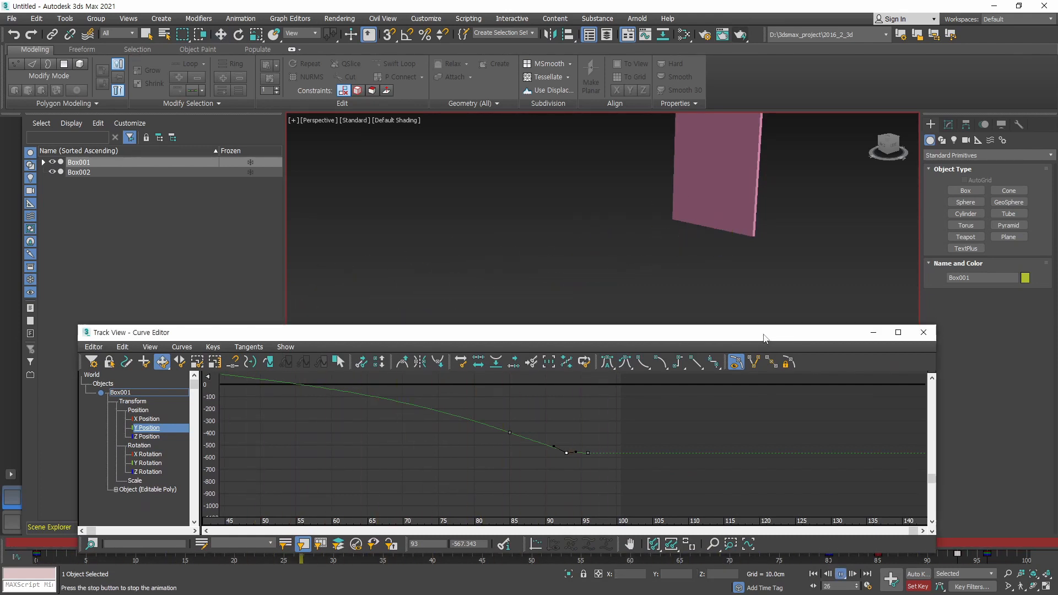
left_click_drag(763, 337, 741, 359)
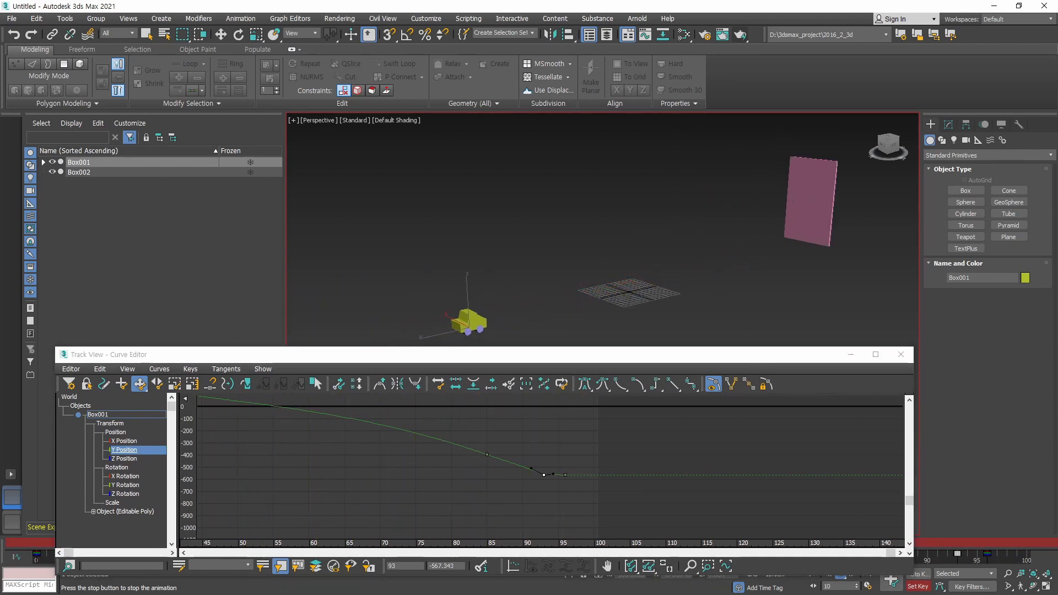
left_click_drag(805, 355, 810, 289)
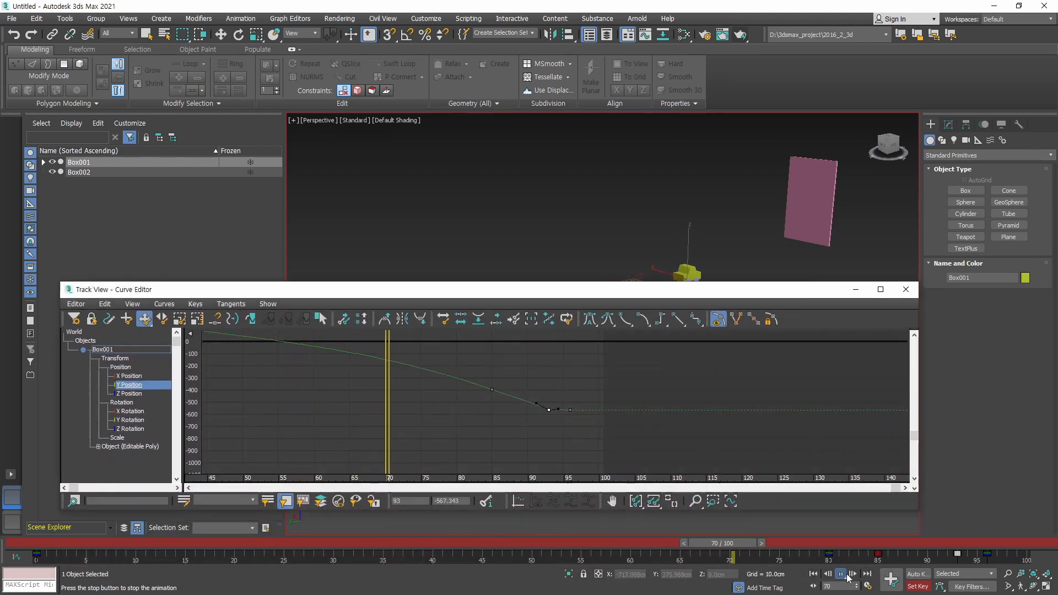
Step: Shorten the frame 0 Y Position key's outgoing tangent handle so it ends at about frame 8
middle_click_drag(544, 361, 870, 414)
middle_click_drag(474, 408, 652, 413)
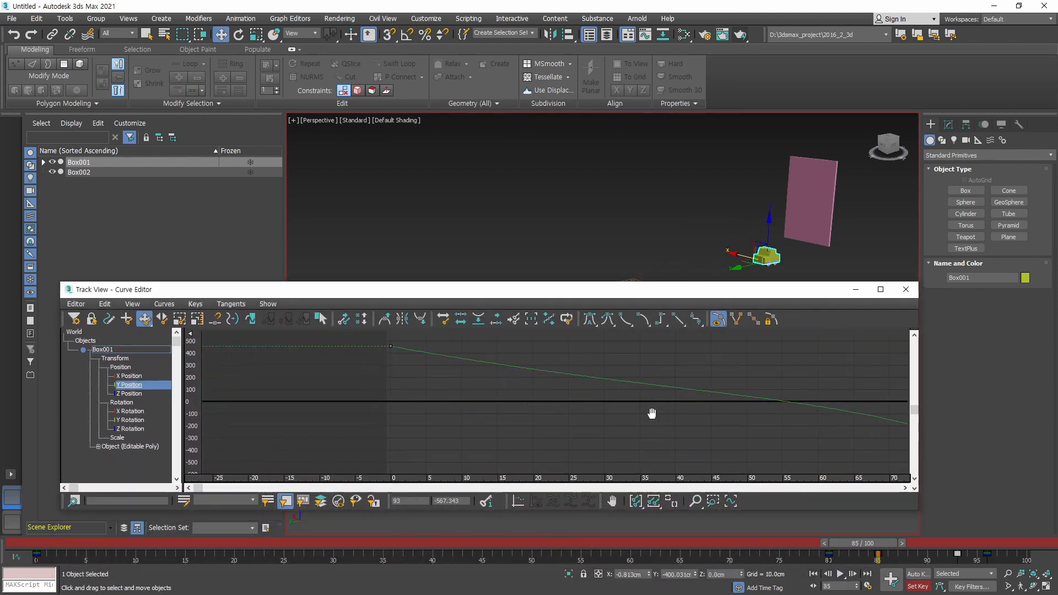
left_click(390, 346)
left_click_drag(675, 397, 447, 353)
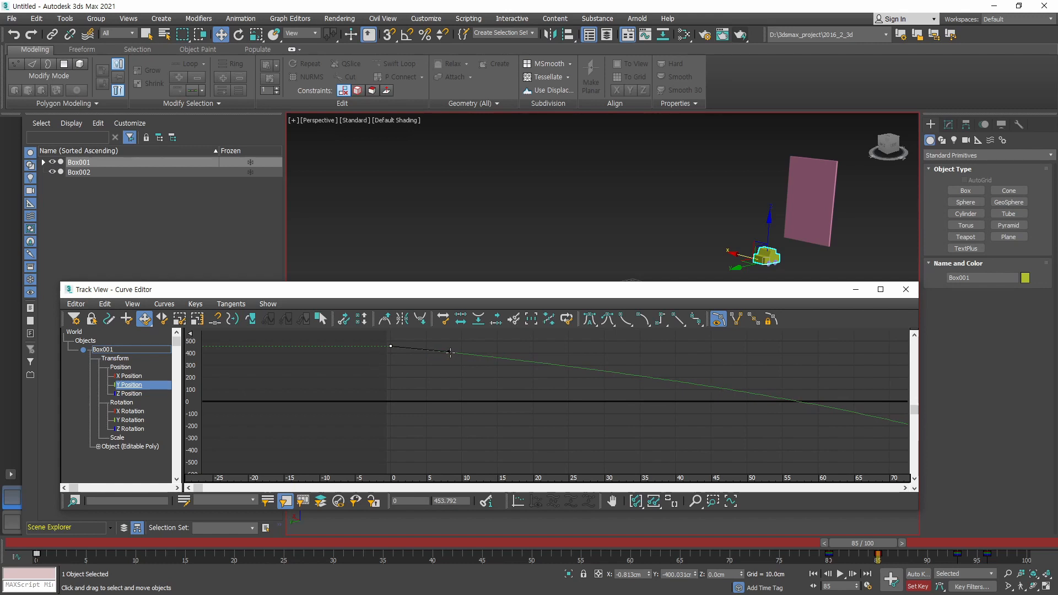
Step: Raise the incoming tangent handle of the frame 93 Y Position key slightly
middle_click_drag(570, 405, 338, 392)
middle_click_drag(539, 415, 368, 392)
left_click(657, 436)
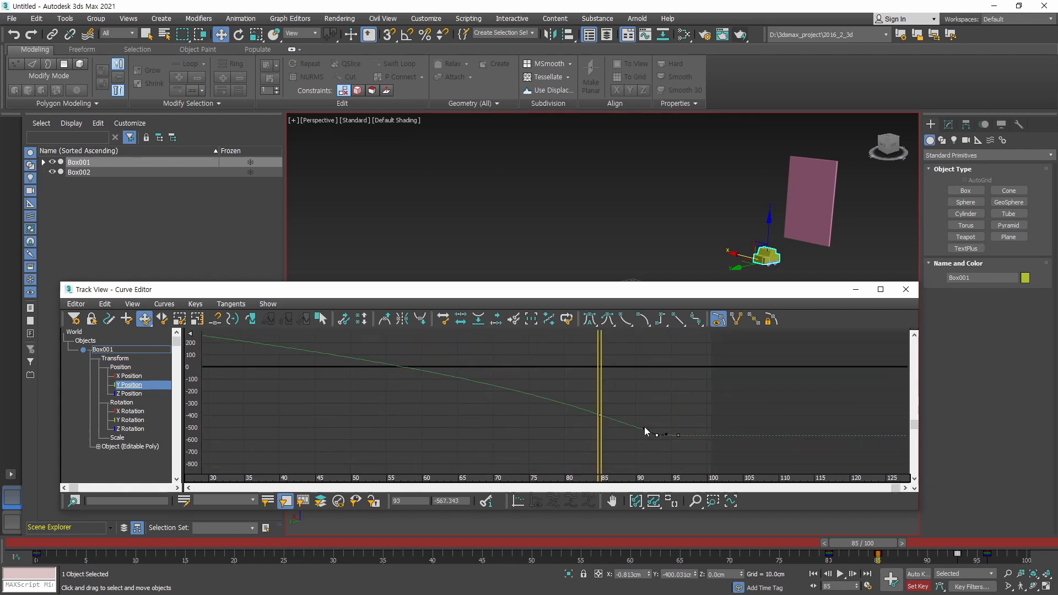
left_click_drag(645, 428, 643, 425)
Step: Adjust the frame 85 Y Position key's outgoing tangent to about frame 89, and undo the trial raise of that key
left_click(600, 415)
left_click_drag(620, 423, 631, 423)
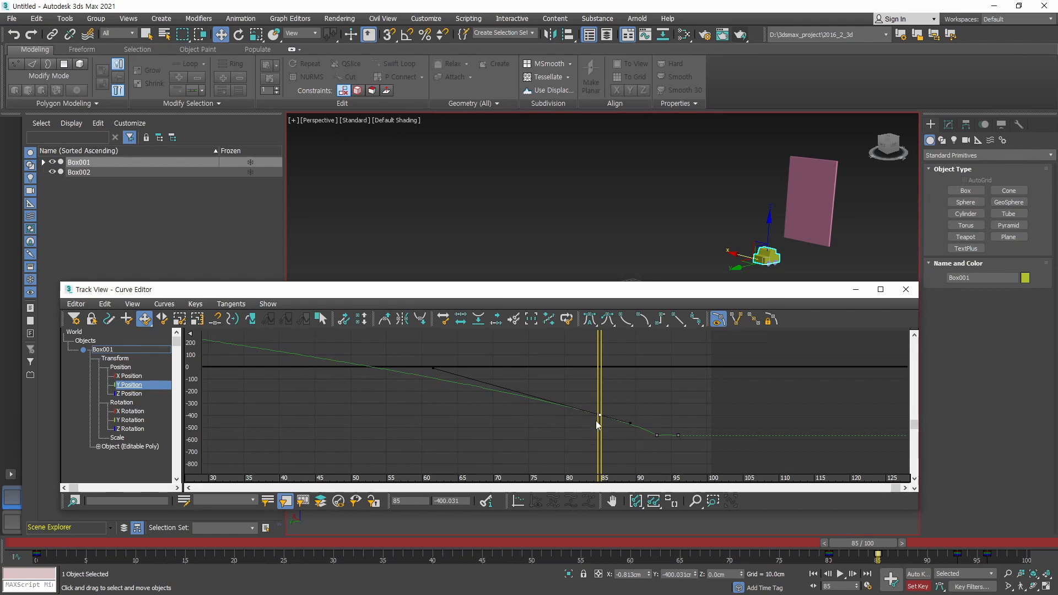
left_click_drag(600, 414, 600, 413)
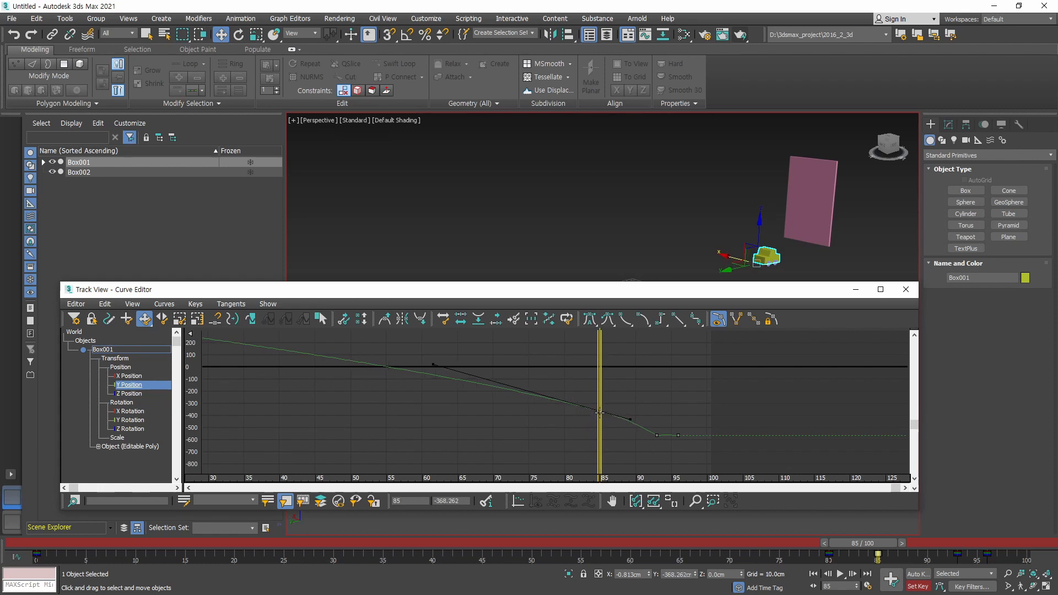
key("ctrl+z")
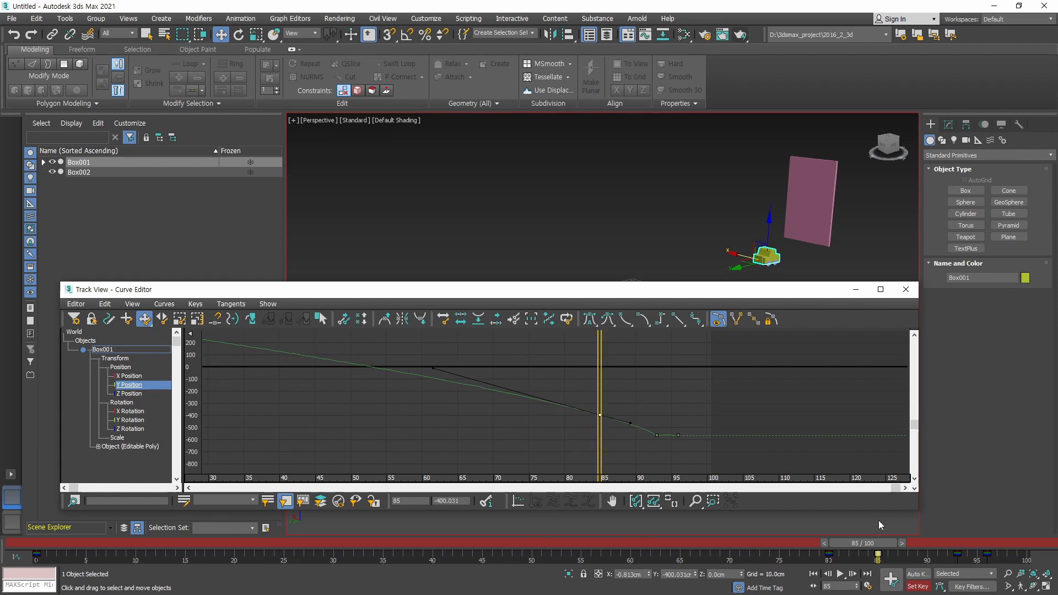
Step: Return to frame 0, lower the Curve Editor to uncover the car, and play the animation to check the new curve
left_click_drag(859, 545, 42, 547)
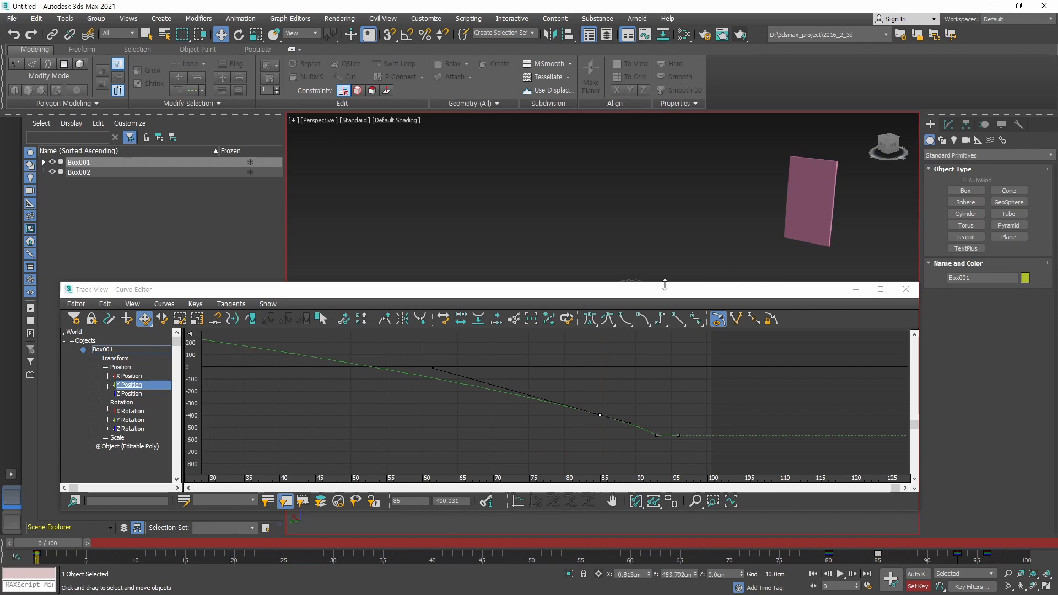
left_click_drag(664, 292, 694, 345)
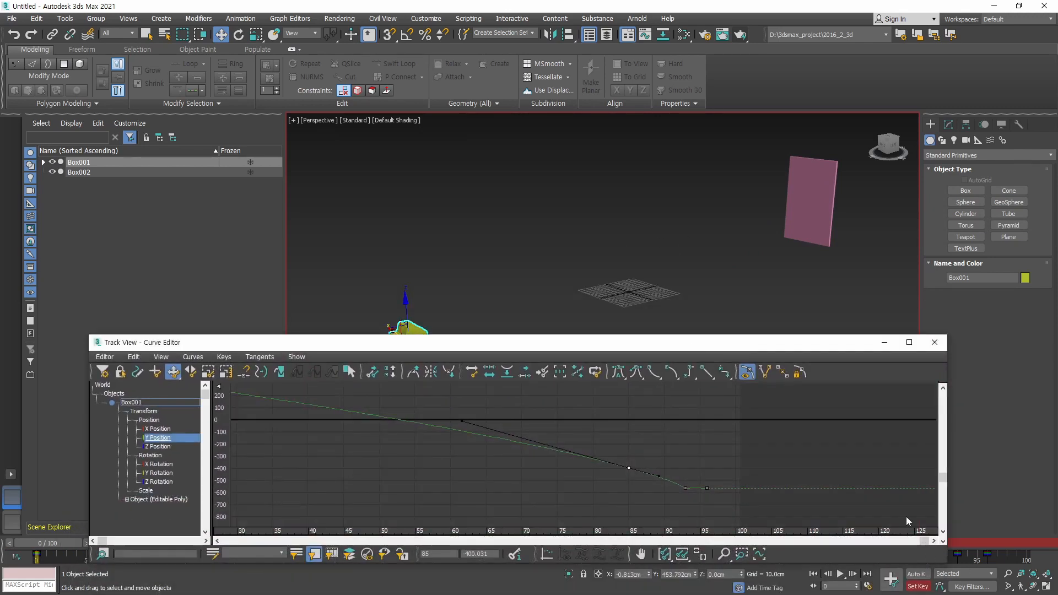
left_click(841, 574)
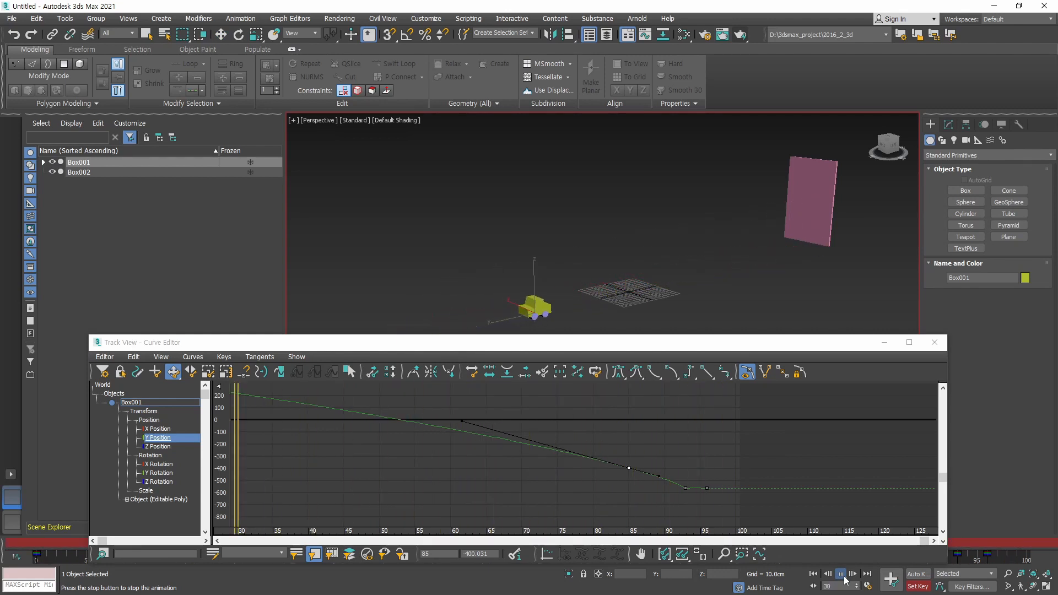
left_click(842, 575)
left_click_drag(662, 461, 741, 517)
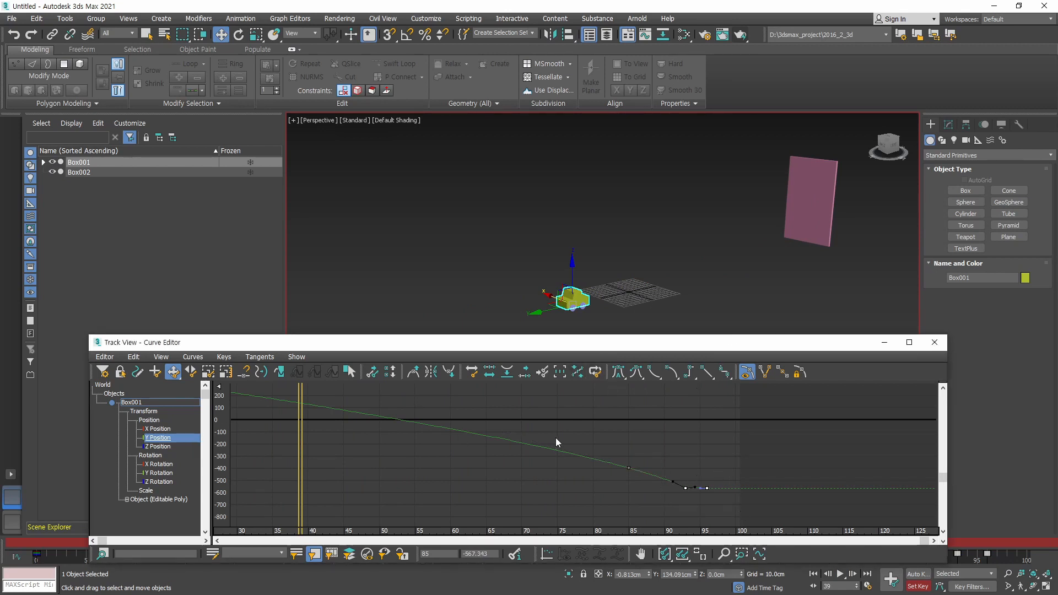
left_click_drag(595, 438, 678, 438)
left_click_drag(708, 488, 689, 485)
key("ctrl+z")
middle_click_drag(584, 500, 548, 422)
scroll(565, 469, "down", 5)
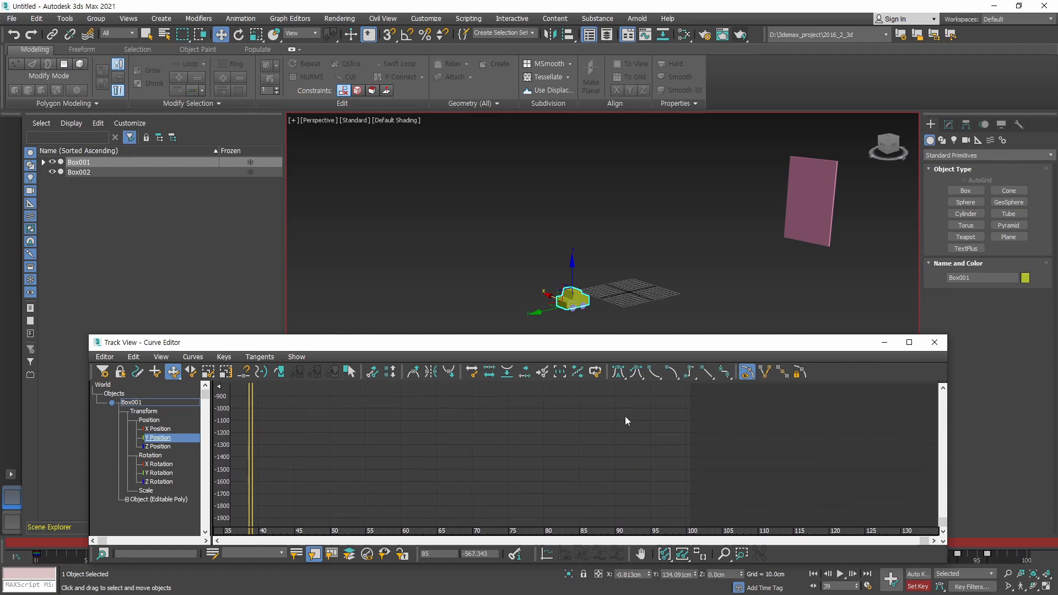
Step: Move the Curve Editor up off the timeline and select the frame 85 key in the track bar
left_click_drag(759, 346, 759, 260)
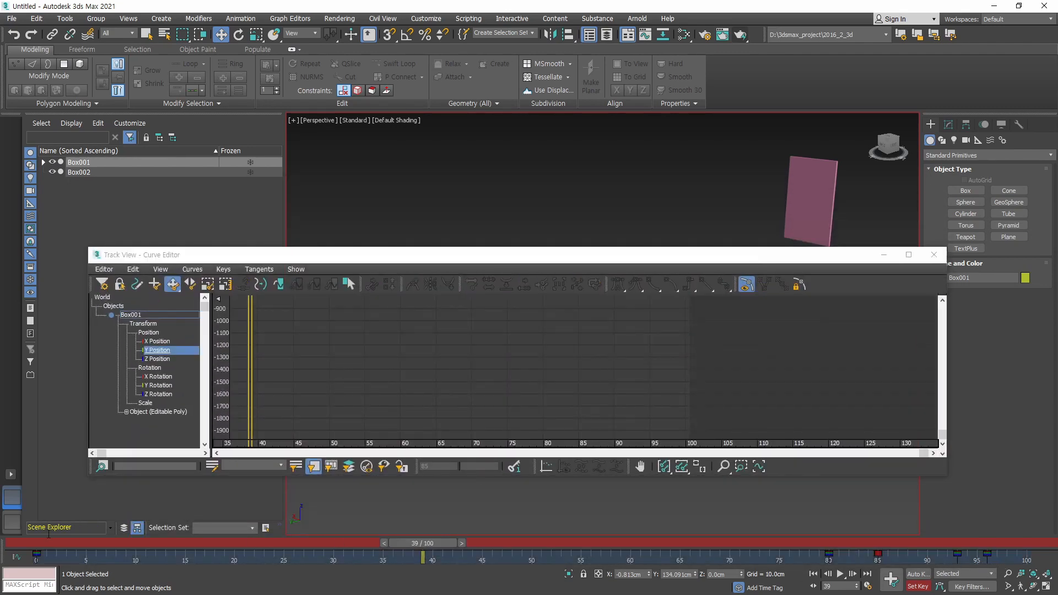
left_click_drag(68, 562, 41, 559)
left_click_drag(833, 565, 814, 554)
left_click(801, 562)
left_click_drag(1009, 562, 849, 553)
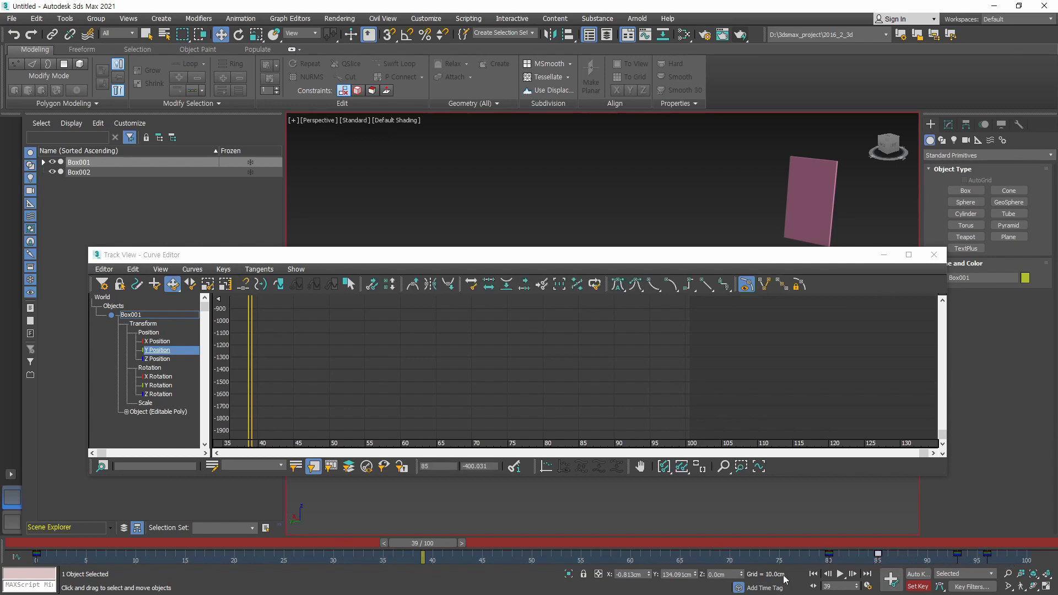
Step: Compare the Y Position curve's keys with the track bar's by selecting the frame 85 key in both places
middle_click_drag(632, 355, 674, 456)
left_click_drag(603, 333, 647, 389)
left_click_drag(716, 256, 622, 332)
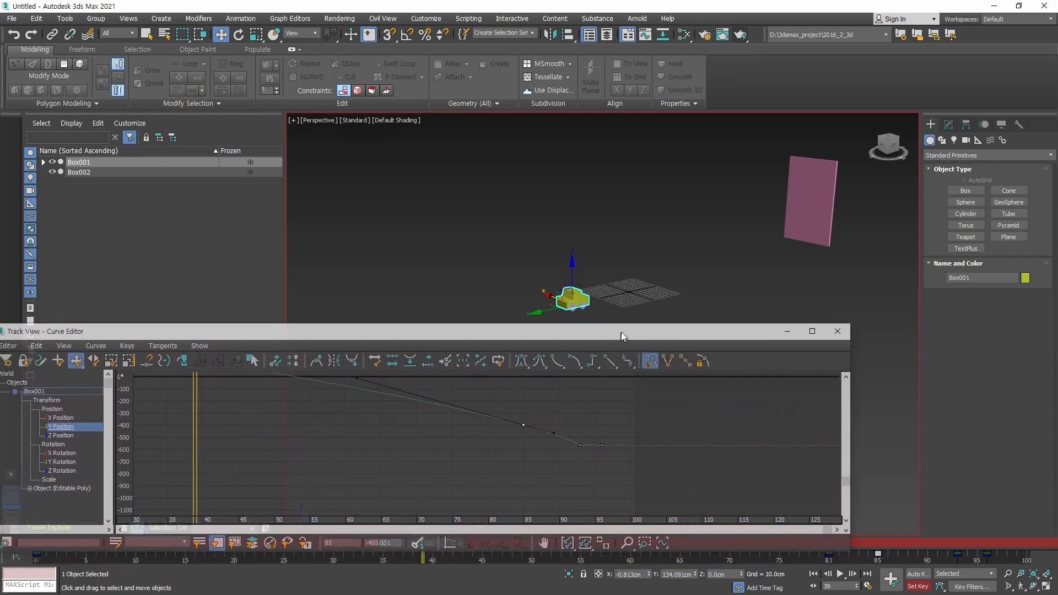
left_click_drag(549, 448, 519, 407)
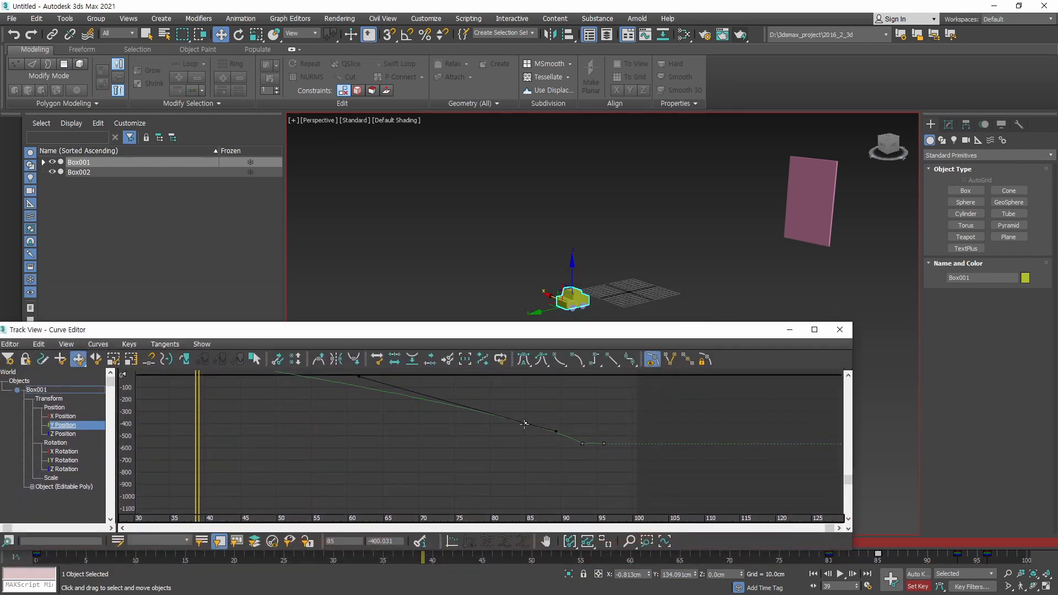
left_click(867, 558)
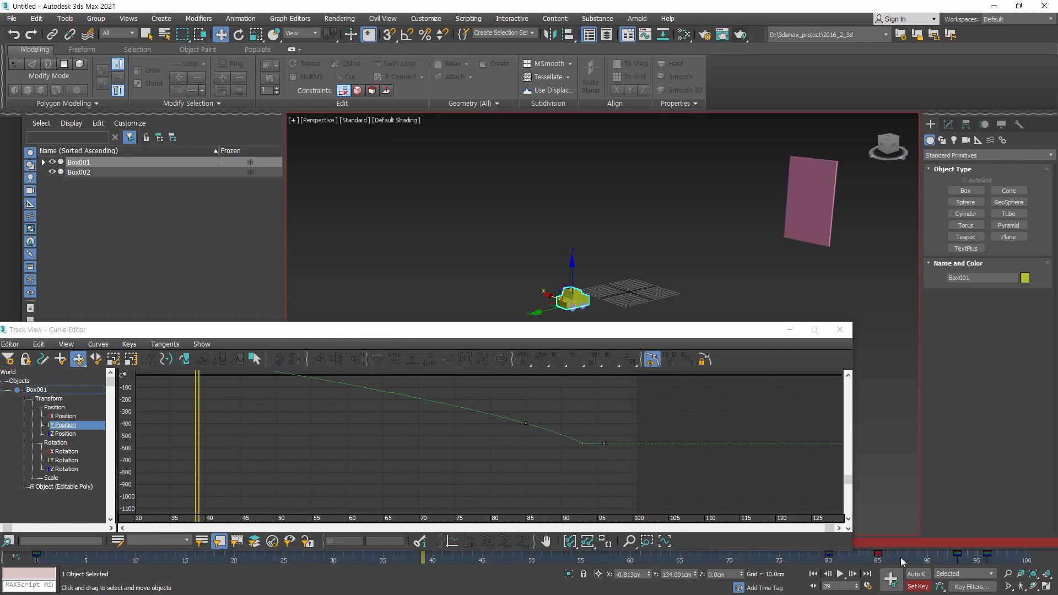
left_click(878, 553)
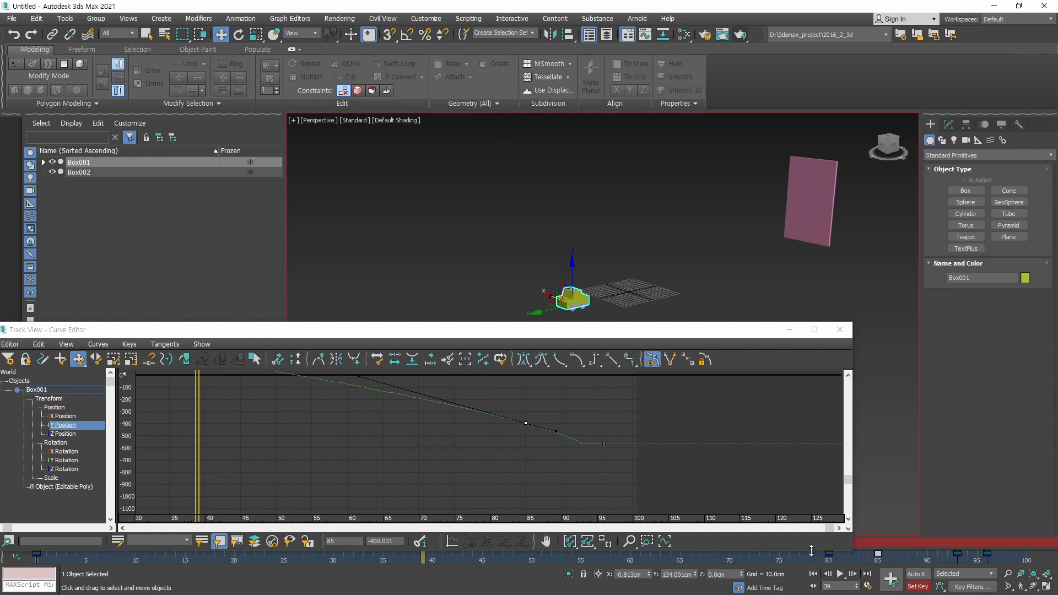
Step: Reduce the Curve Editor's height to uncover the time slider and replay the animation from frame 0
left_click_drag(812, 550, 811, 527)
left_click_drag(406, 543, 2, 568)
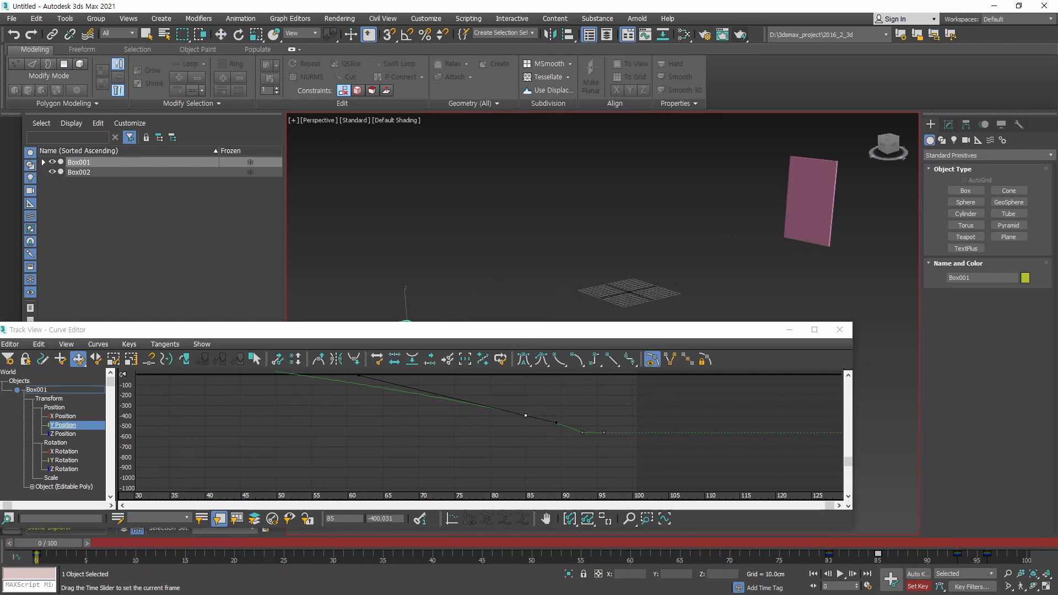
left_click(840, 574)
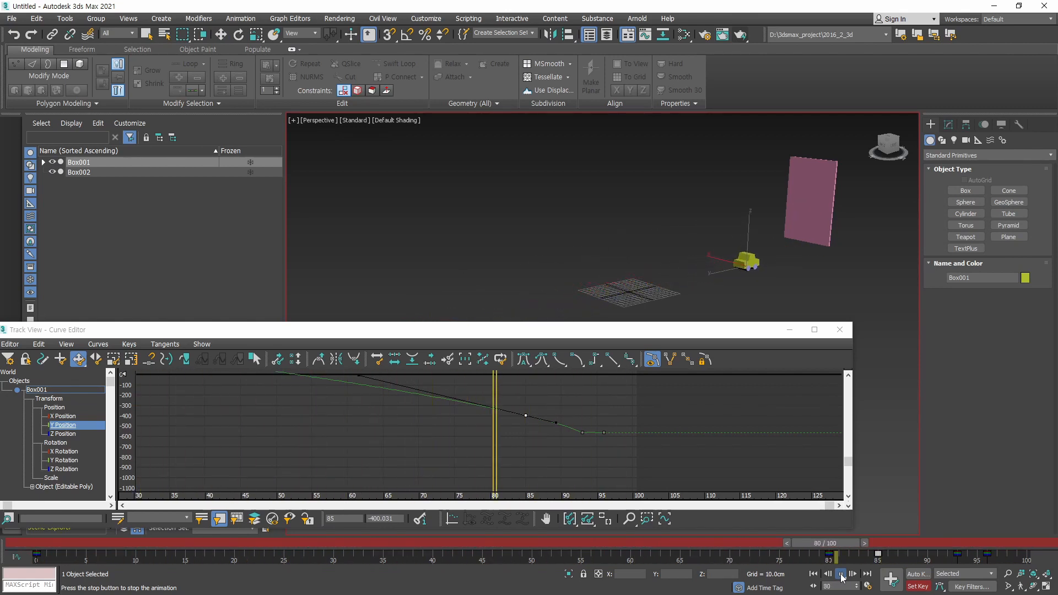
left_click(841, 575)
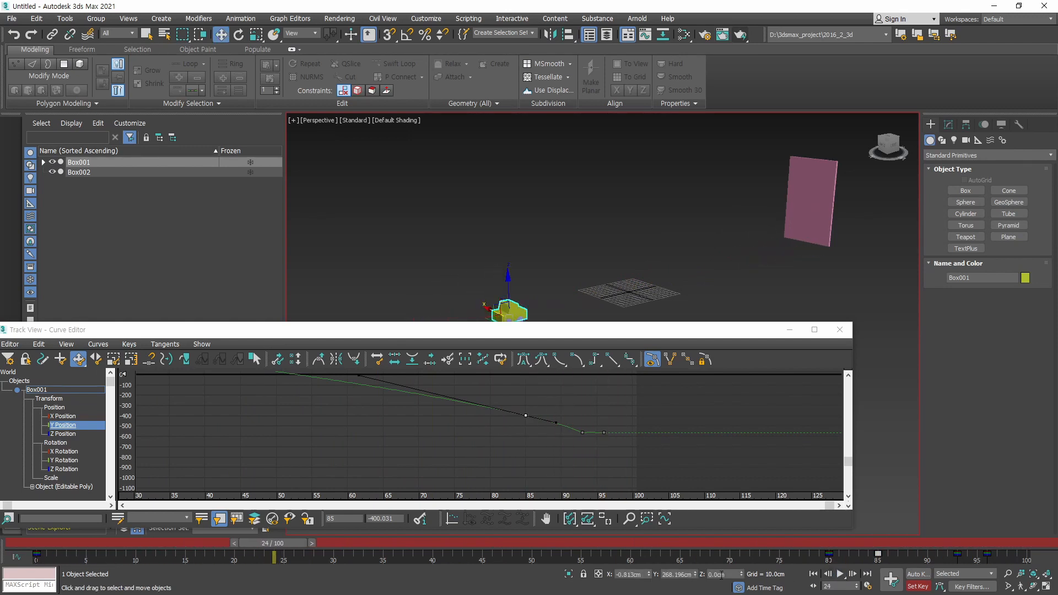
Step: Return to frame 0 and extend the frame 0 Y Position key's outgoing tangent handle to about frame 12
left_click_drag(273, 543, 64, 541)
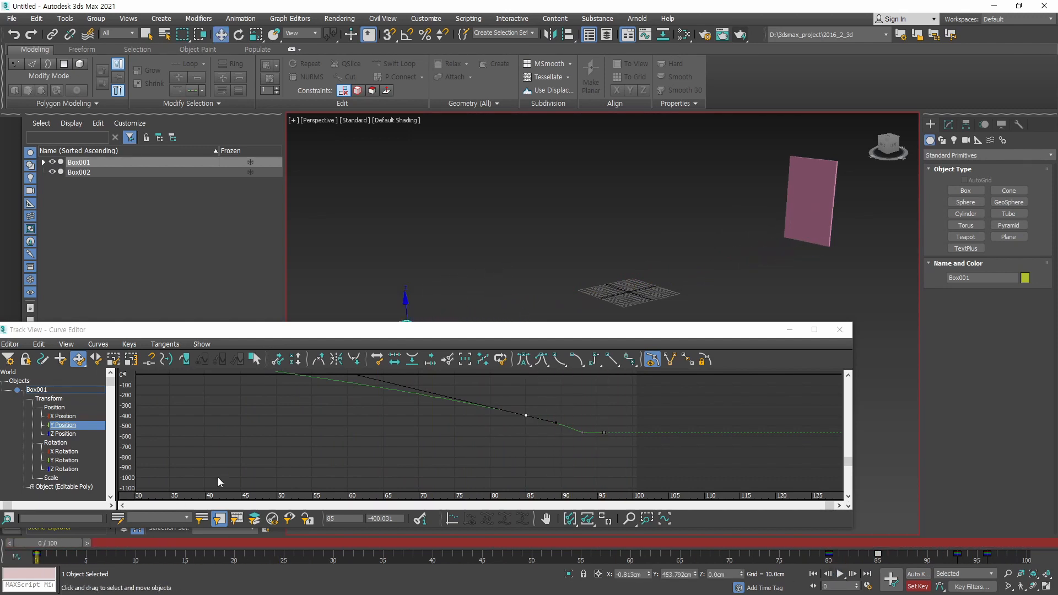
middle_click_drag(278, 419, 419, 457)
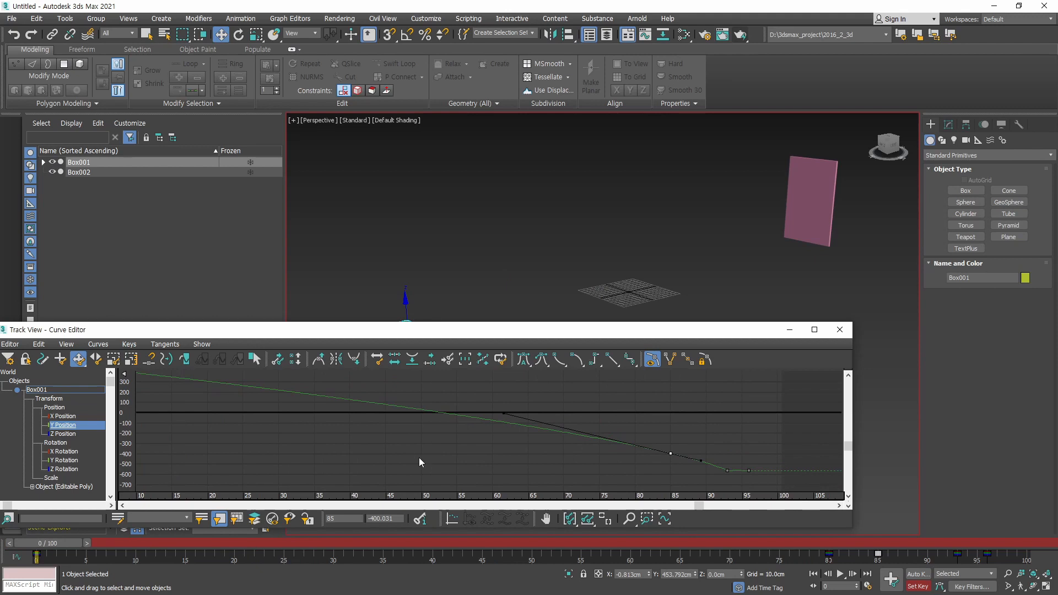
left_click_drag(707, 333, 753, 298)
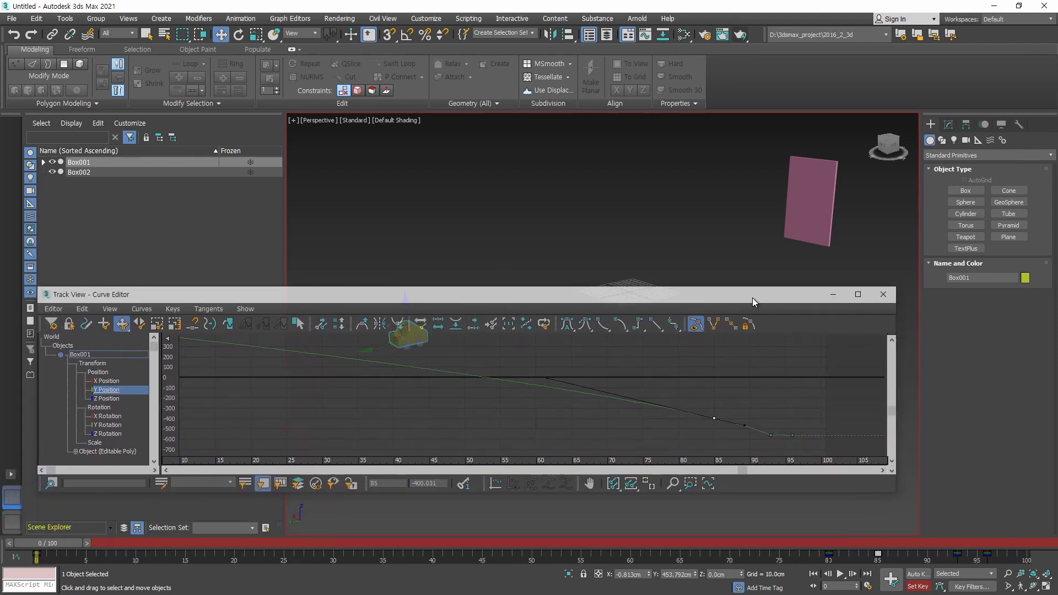
middle_click_drag(406, 405, 668, 454)
left_click_drag(474, 422, 319, 347)
left_click_drag(429, 382, 460, 389)
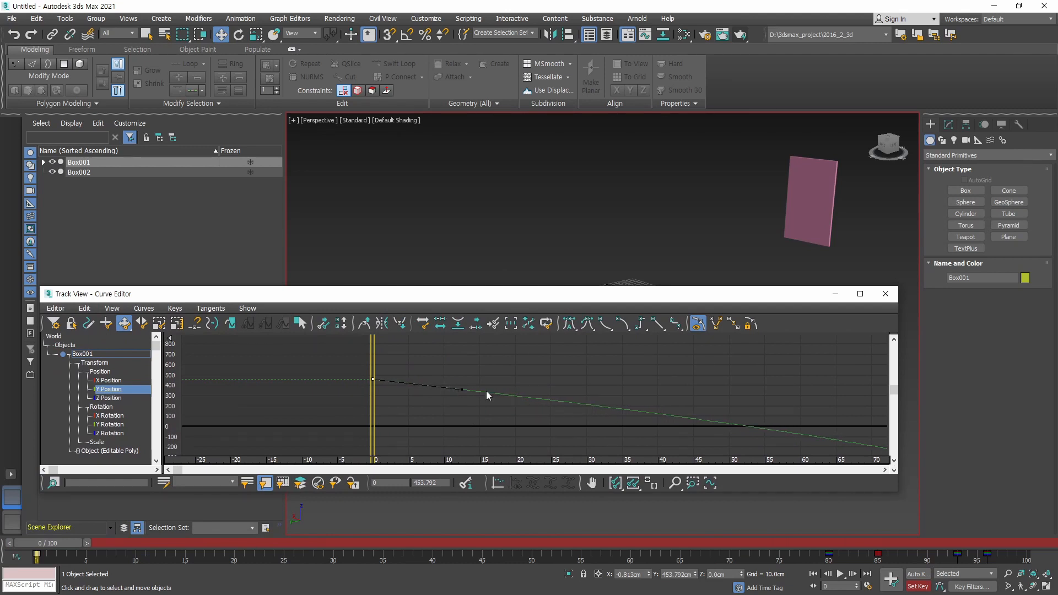
Step: Review the rest of the Y Position curve and display the car's Z Position and X Position curves
middle_click_drag(617, 363, 511, 405)
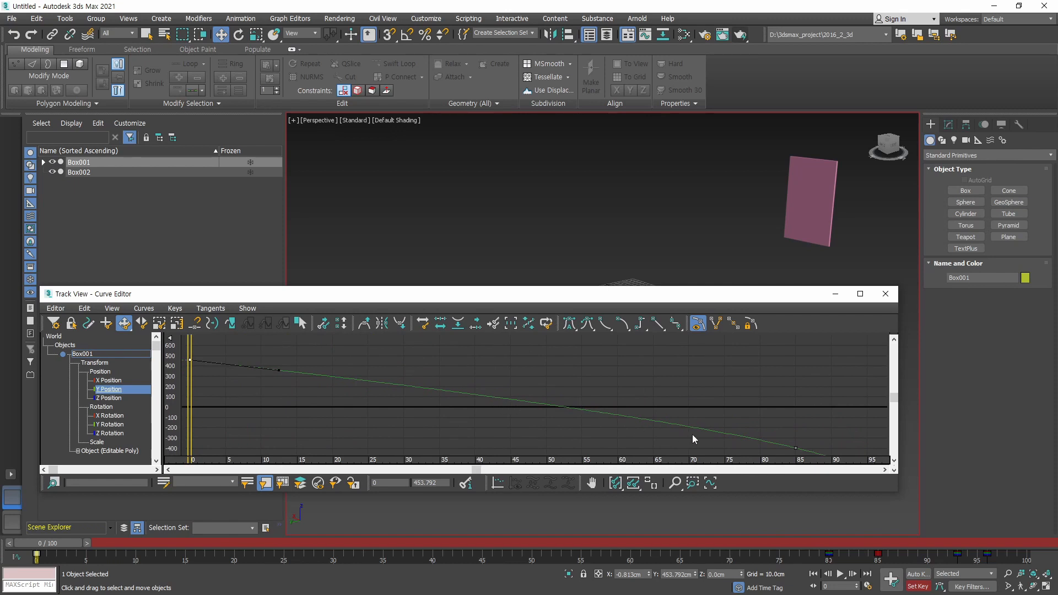
middle_click_drag(692, 434, 672, 383)
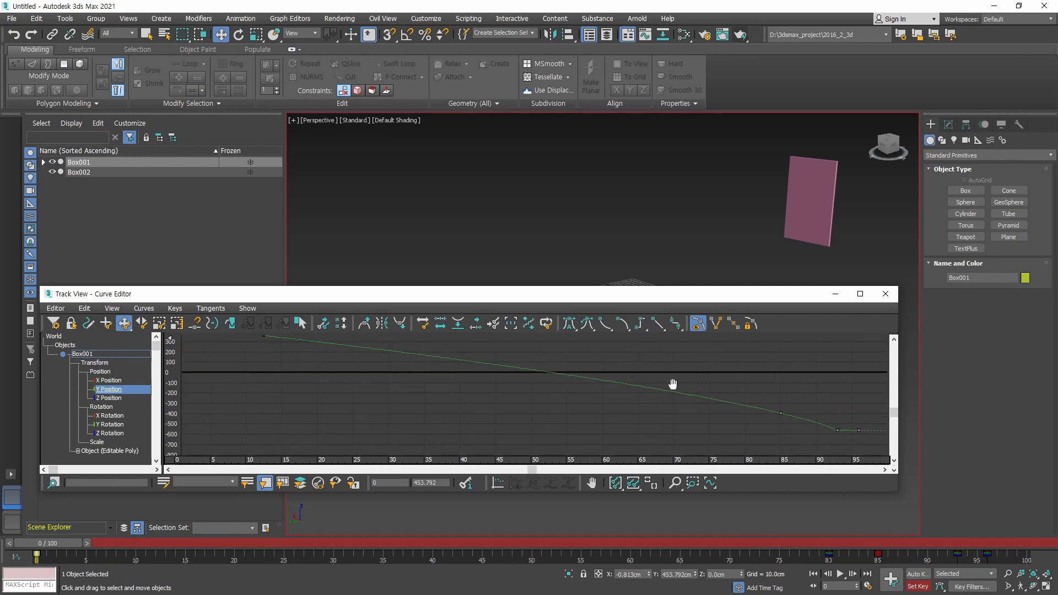
left_click(107, 398)
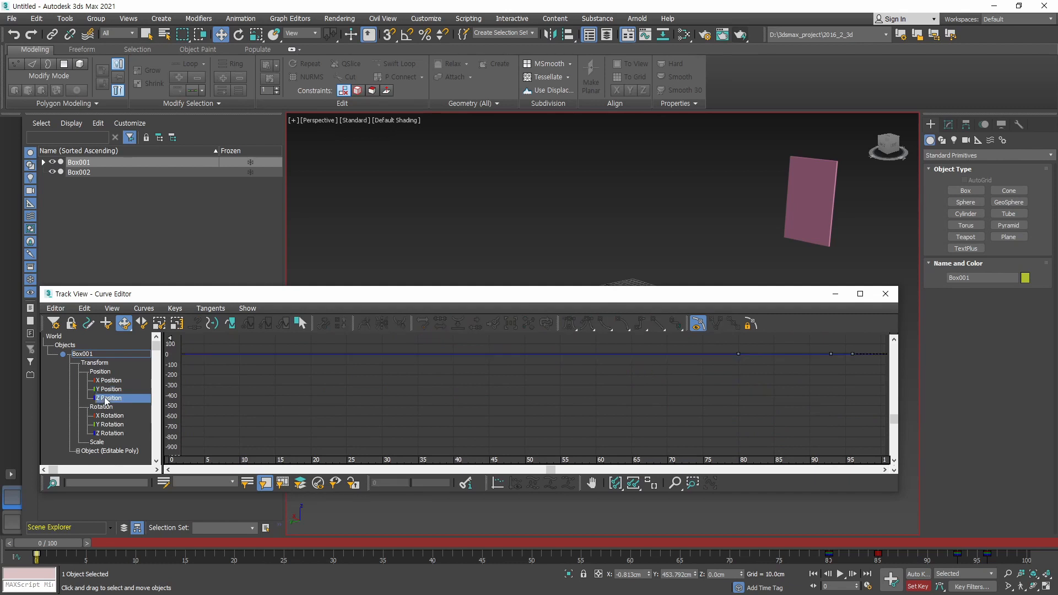
left_click(116, 381)
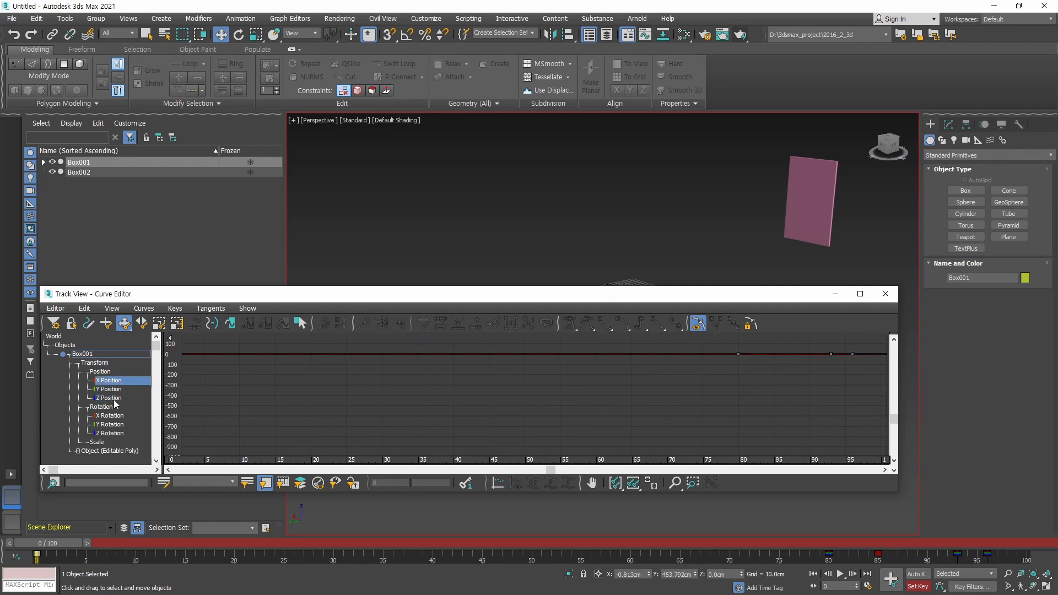
Step: Display the car's Z Position curve and examine its X, Y and Z Rotation curves one after another
left_click(115, 400)
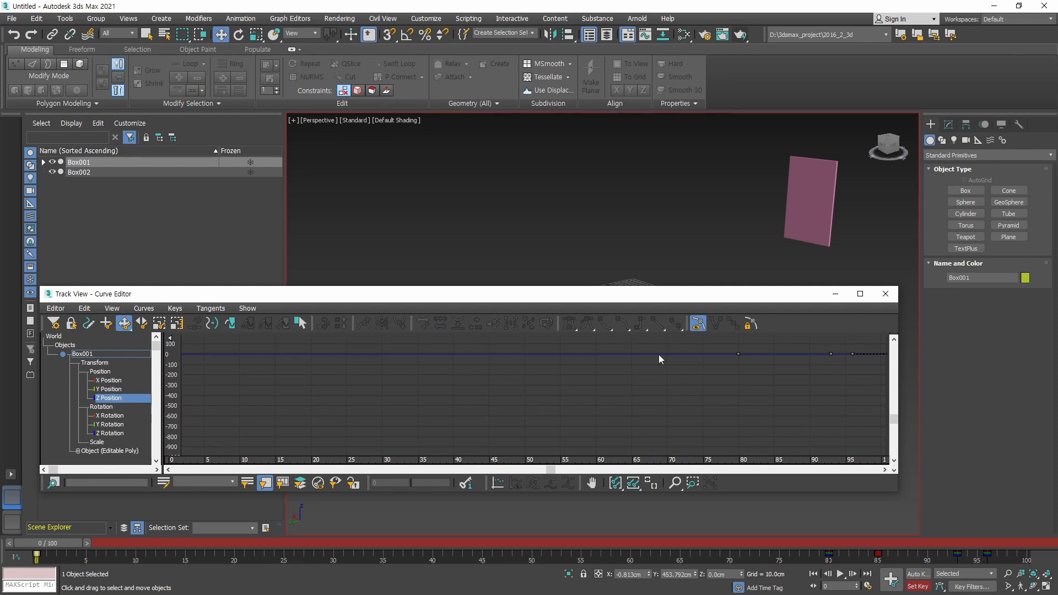
left_click(91, 416)
middle_click_drag(676, 406, 513, 440)
left_click_drag(557, 368, 793, 430)
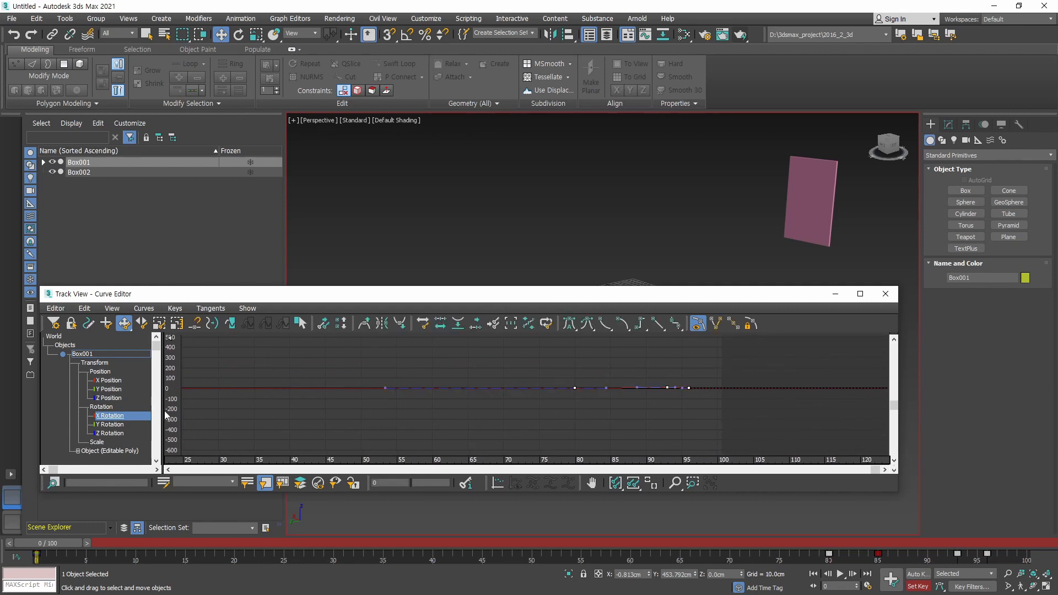
left_click(122, 425)
left_click(116, 434)
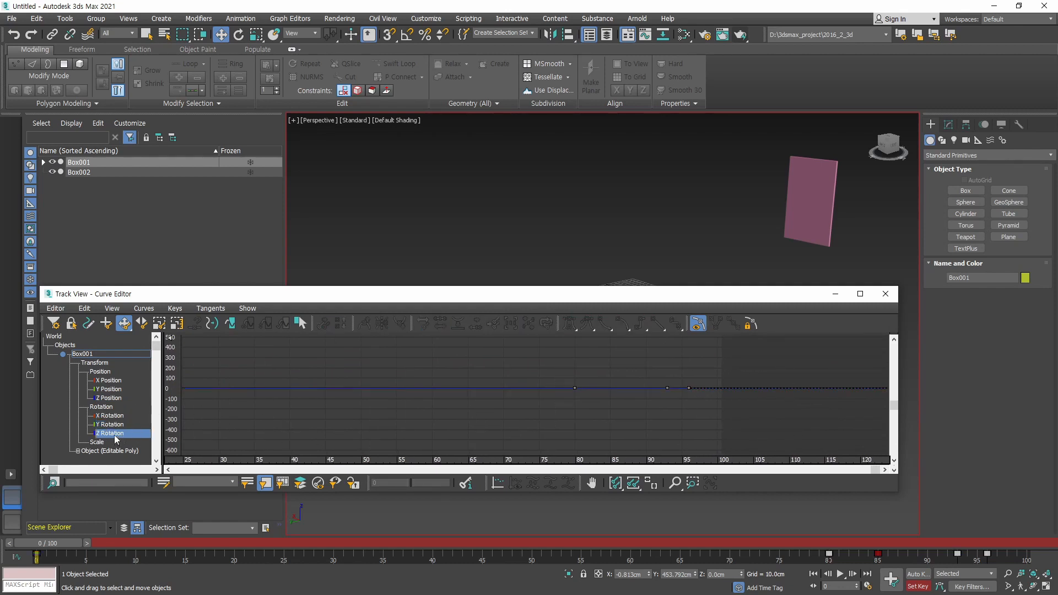
Step: Display all three of the car's rotation curves together and frame their keys both horizontally and by value
left_click(102, 407)
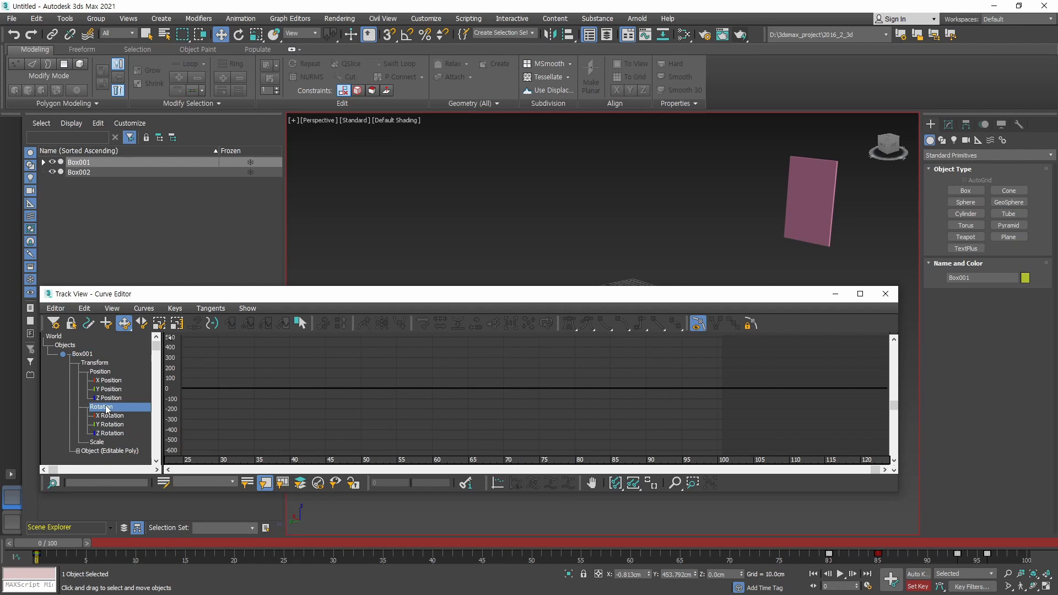
left_click(108, 435, "shift")
left_click_drag(558, 358, 768, 457)
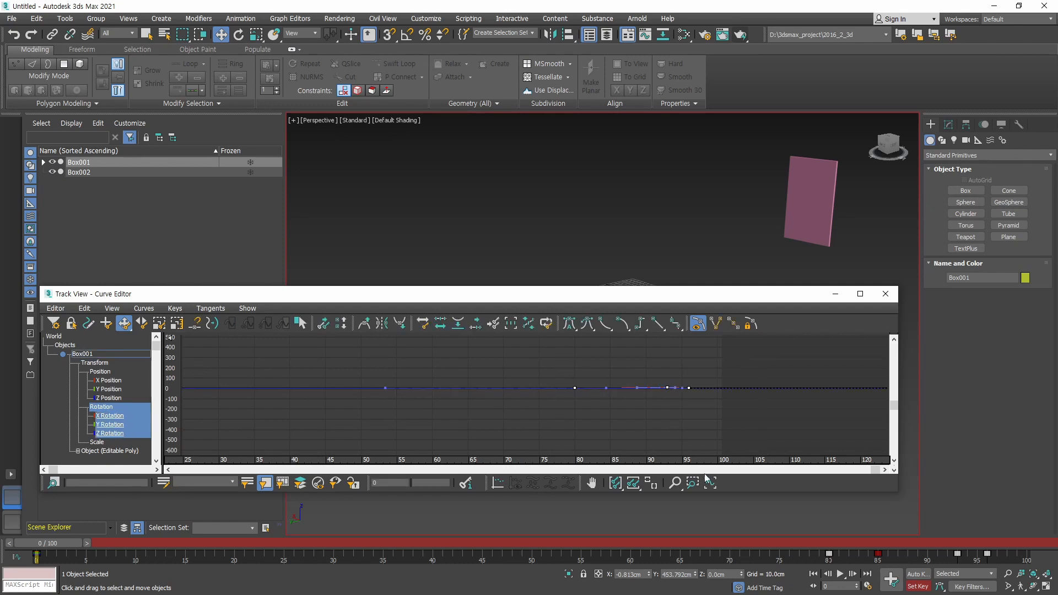
left_click(617, 484)
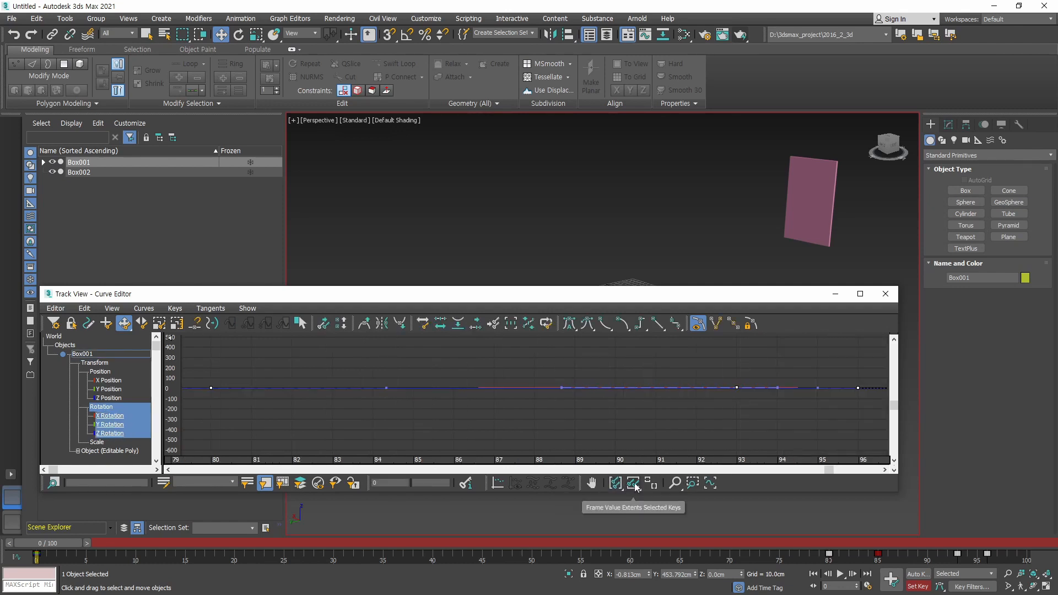
left_click(634, 484)
left_click(689, 415)
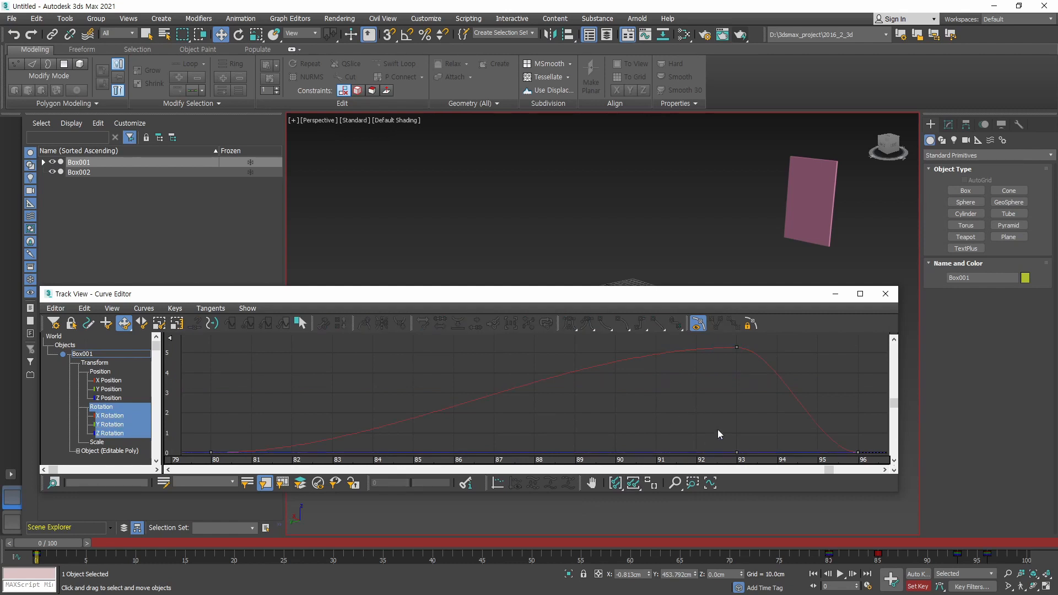
Step: Reshape the X Rotation curve by lowering the frame 93 key's incoming tangent handle and raising the frame 96 key's incoming handle
left_click_drag(731, 338, 731, 338)
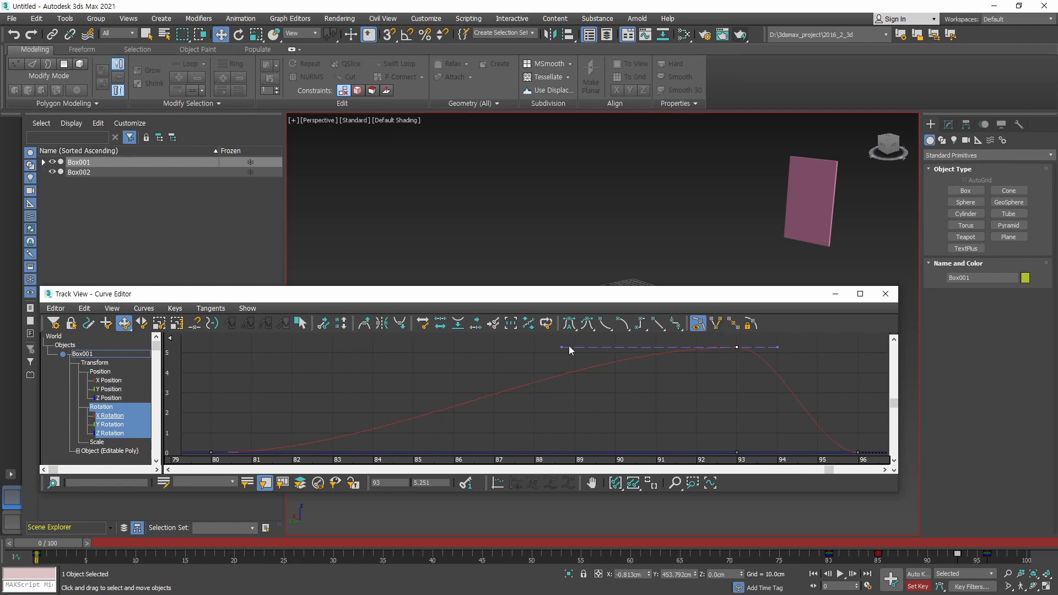
left_click_drag(563, 347, 571, 409)
left_click_drag(837, 426, 835, 392)
Step: Shift the Curve Editor clear of the viewport and play the animation from frame 0 to check the car's tilt
left_click_drag(785, 296, 610, 344)
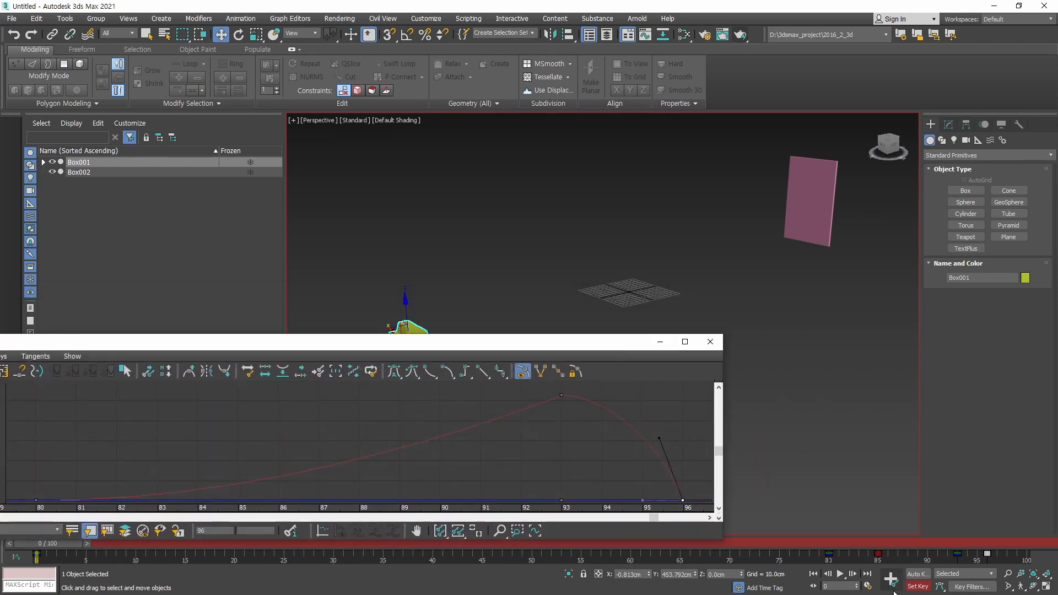
left_click(815, 576)
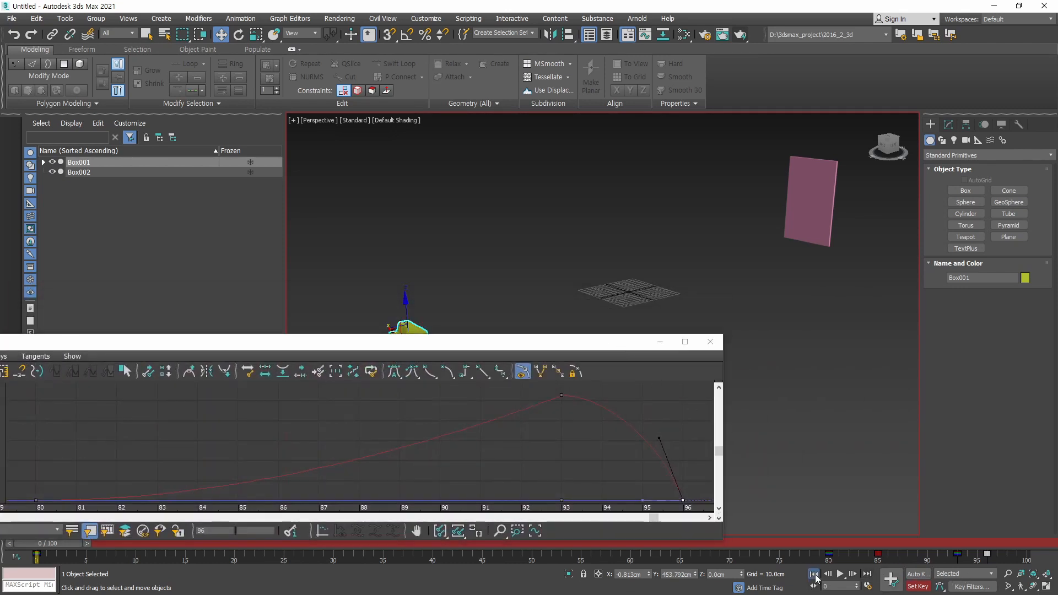
left_click(841, 575)
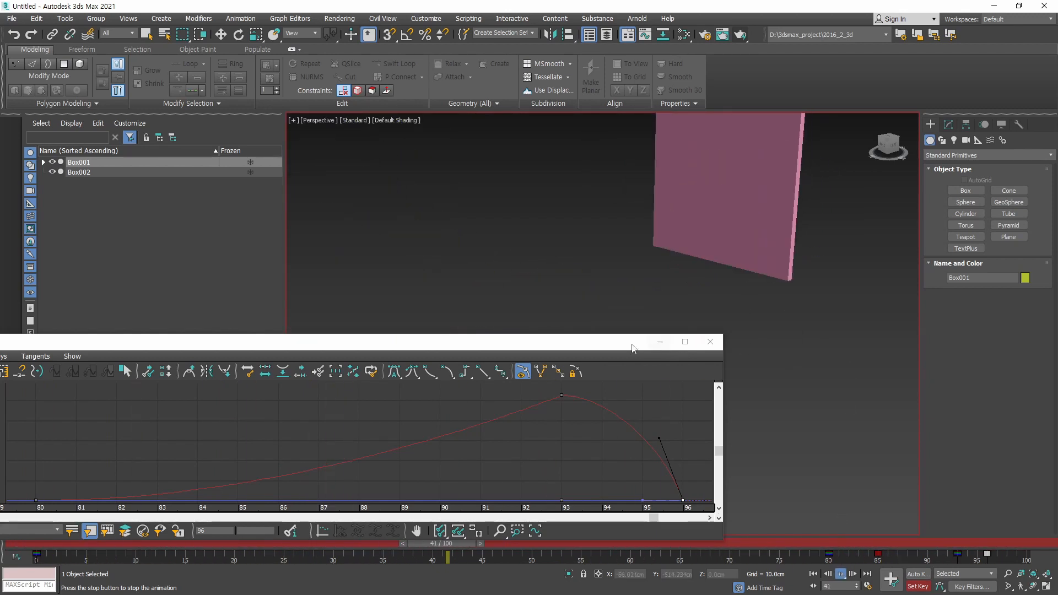
left_click_drag(633, 348, 617, 388)
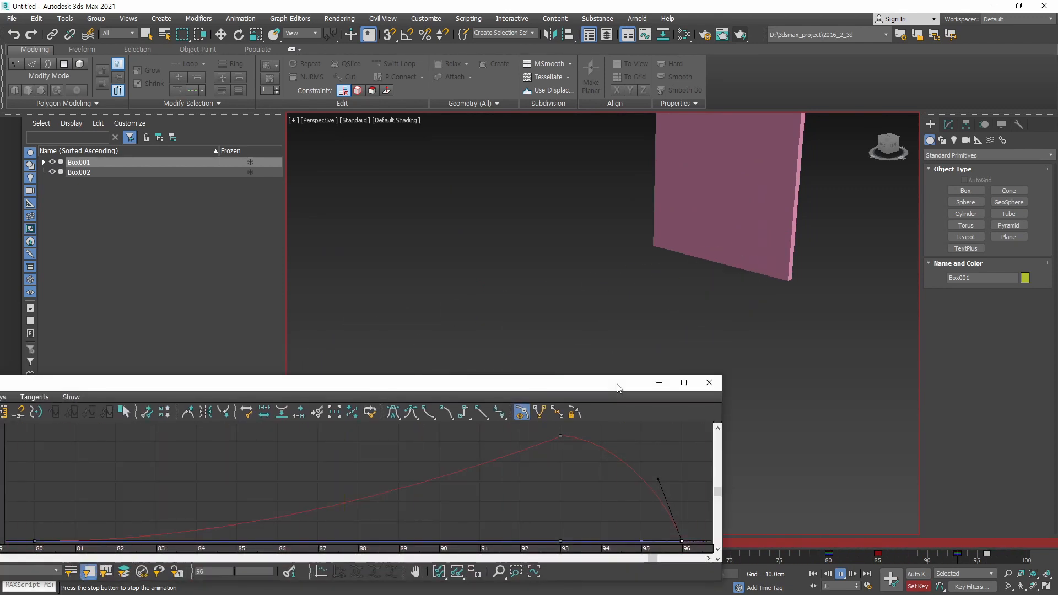
left_click(842, 574)
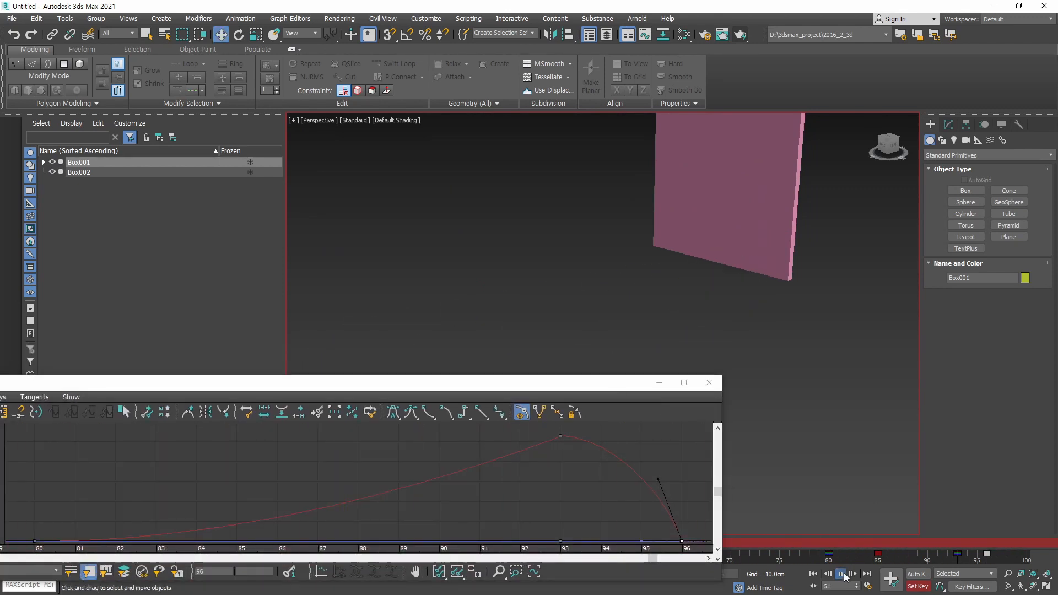
Step: Raise the X Rotation key at frame 93 to about 7.347
middle_click_drag(562, 462, 564, 475)
left_click(562, 450)
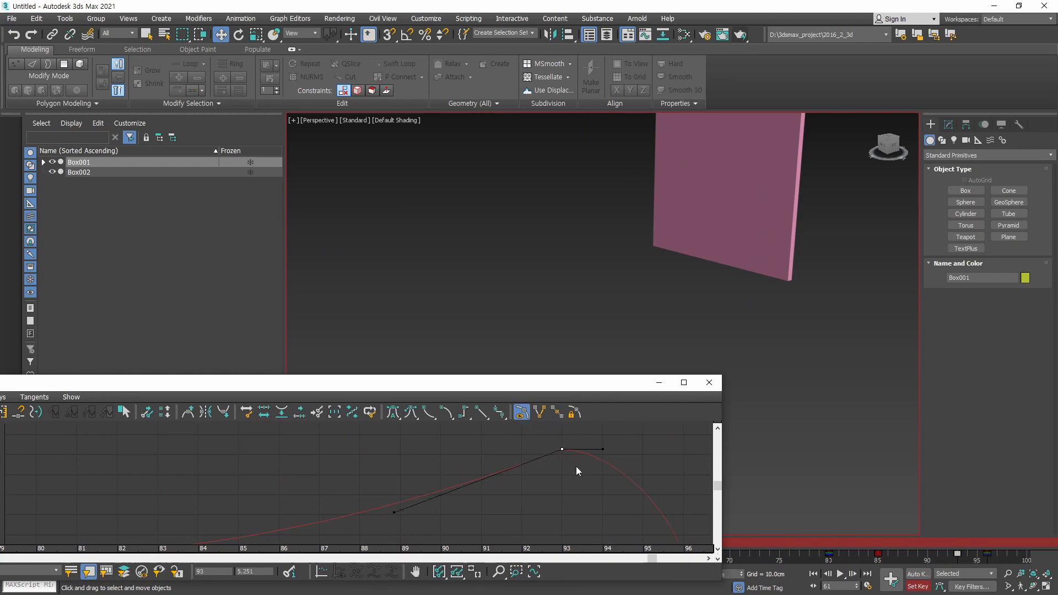
left_click_drag(621, 389, 784, 169)
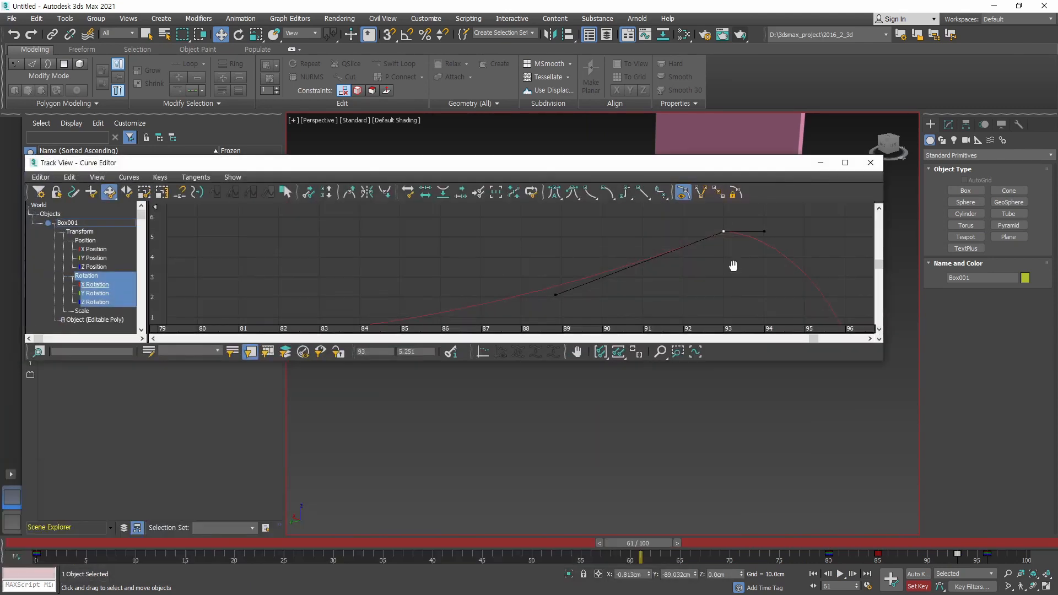
left_click(661, 352)
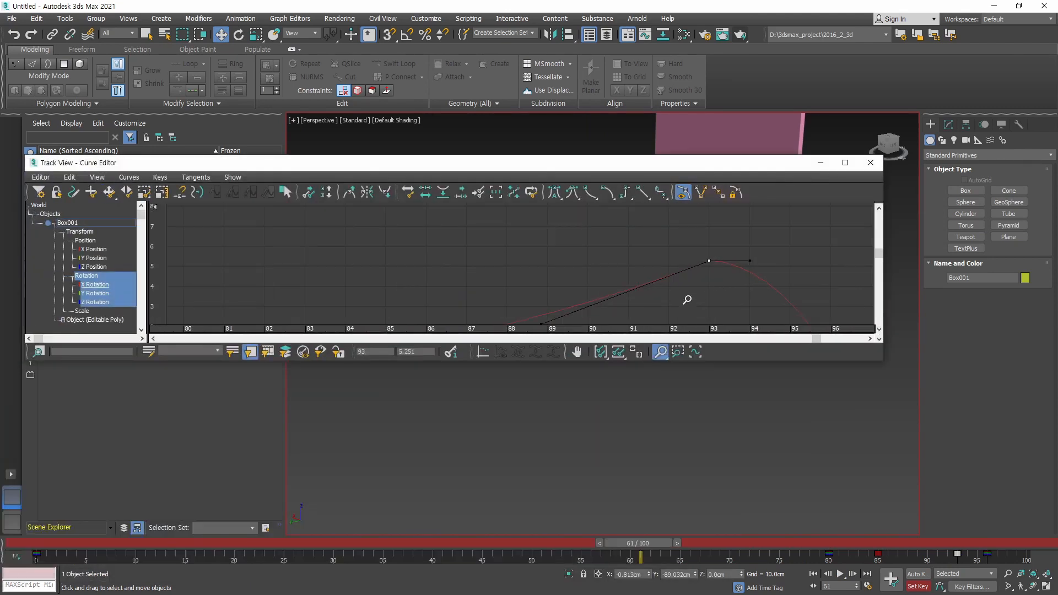
left_click_drag(687, 300, 739, 397)
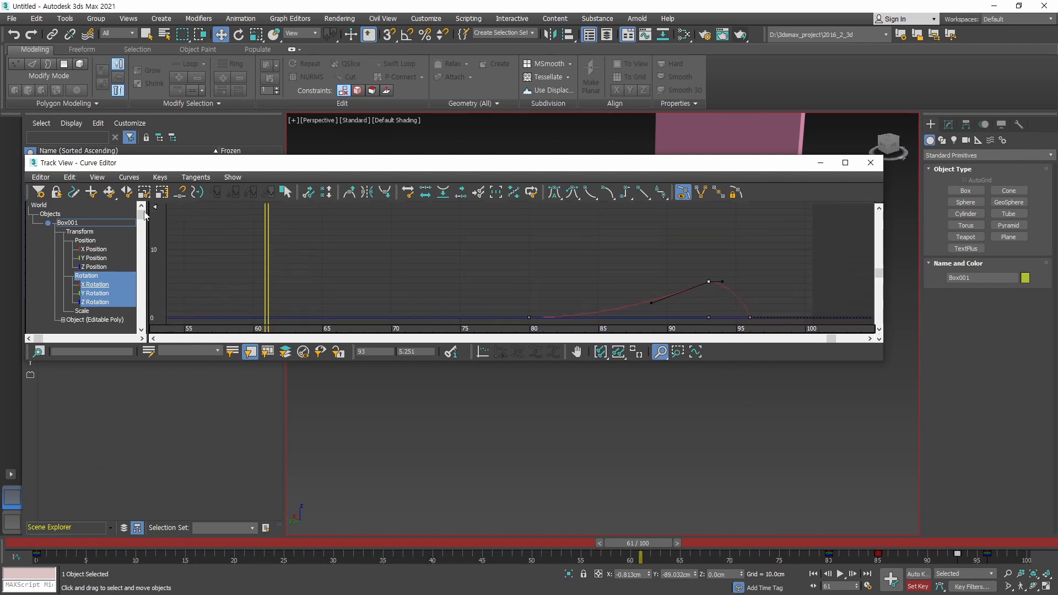
left_click(657, 355)
left_click_drag(708, 281, 709, 268)
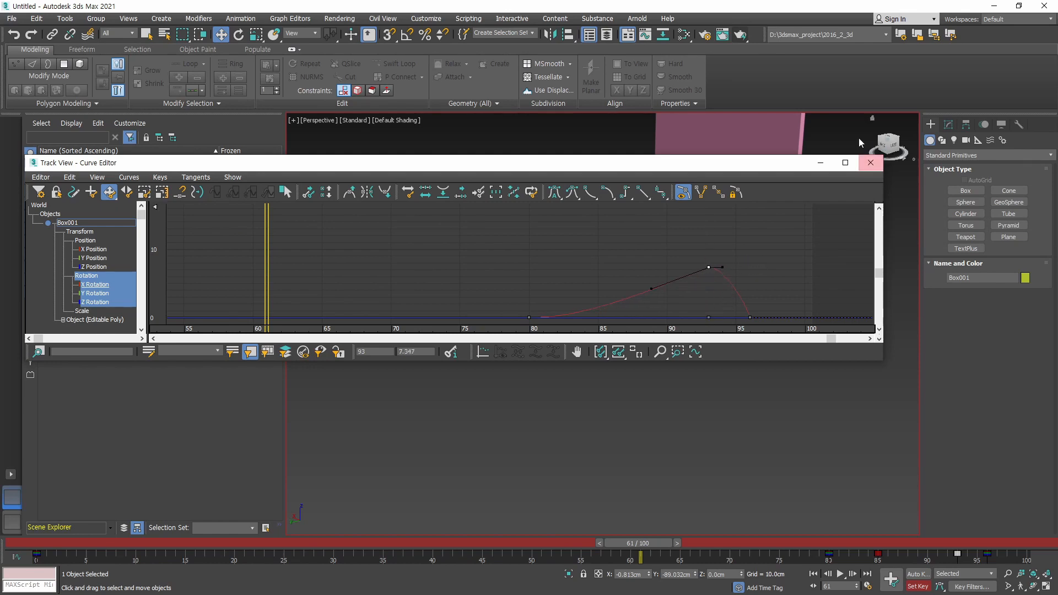
Step: Uncover the viewport, deselect the car and replay the animation to check the stronger tilt
left_click_drag(780, 159, 586, 384)
left_click(749, 418)
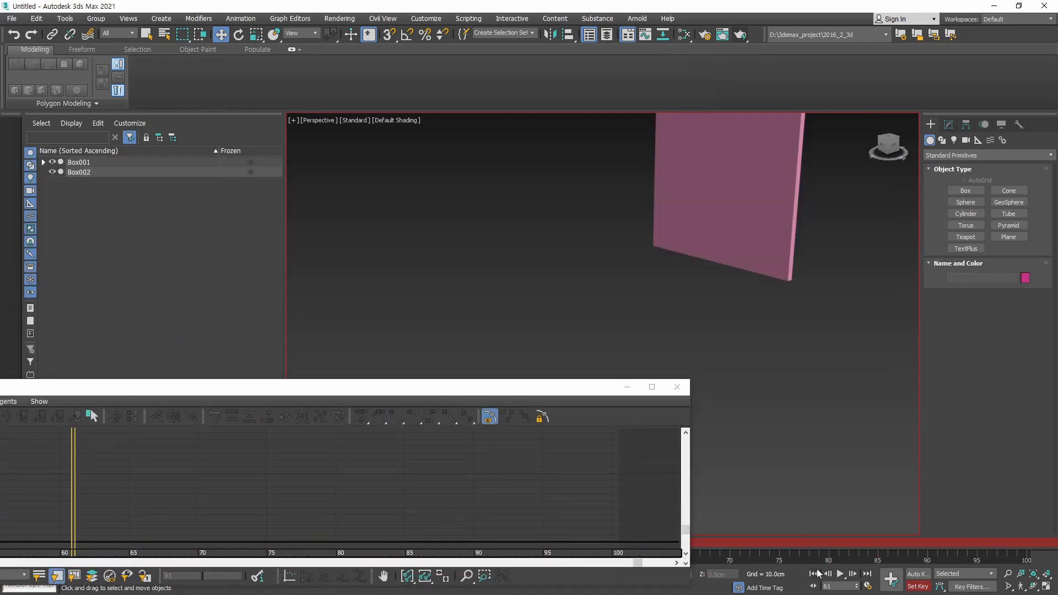
left_click(840, 574)
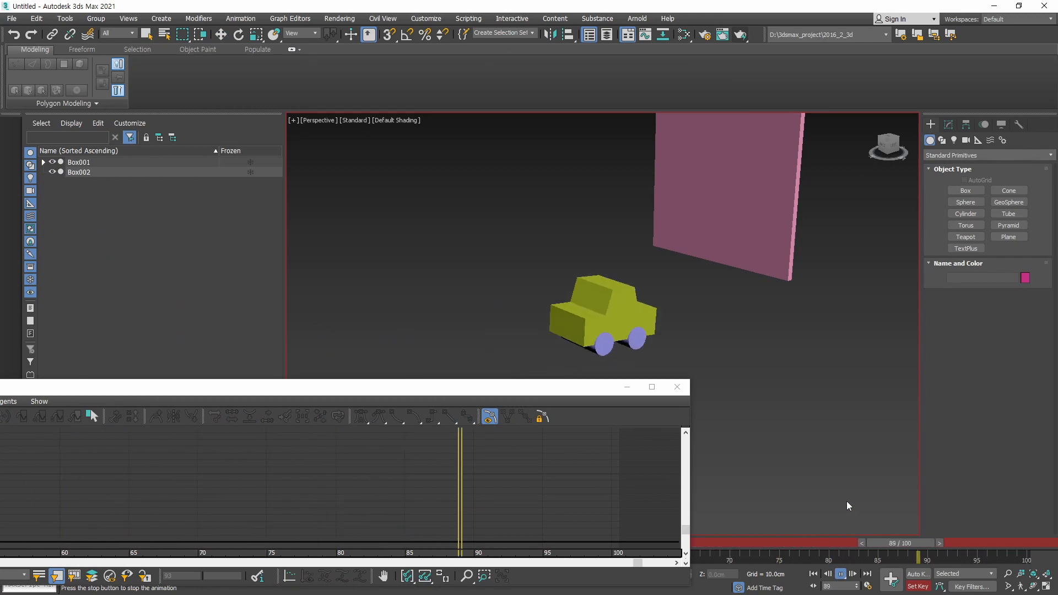
left_click(840, 574)
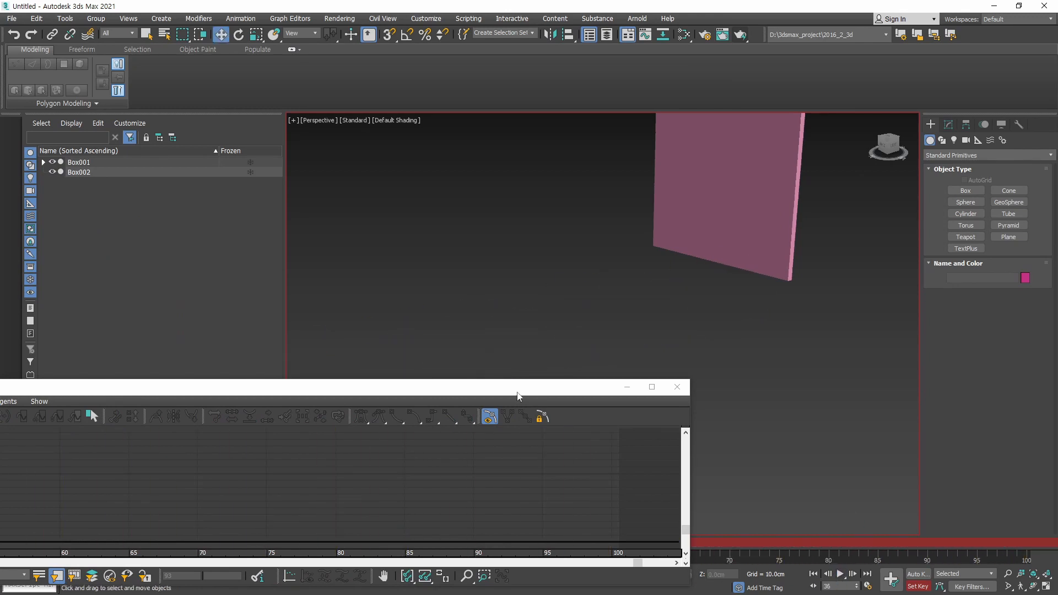
Step: Float the Curve Editor as a wide, short window below the wall, keeping the viewport and time slider uncovered
left_click_drag(518, 395, 527, 173)
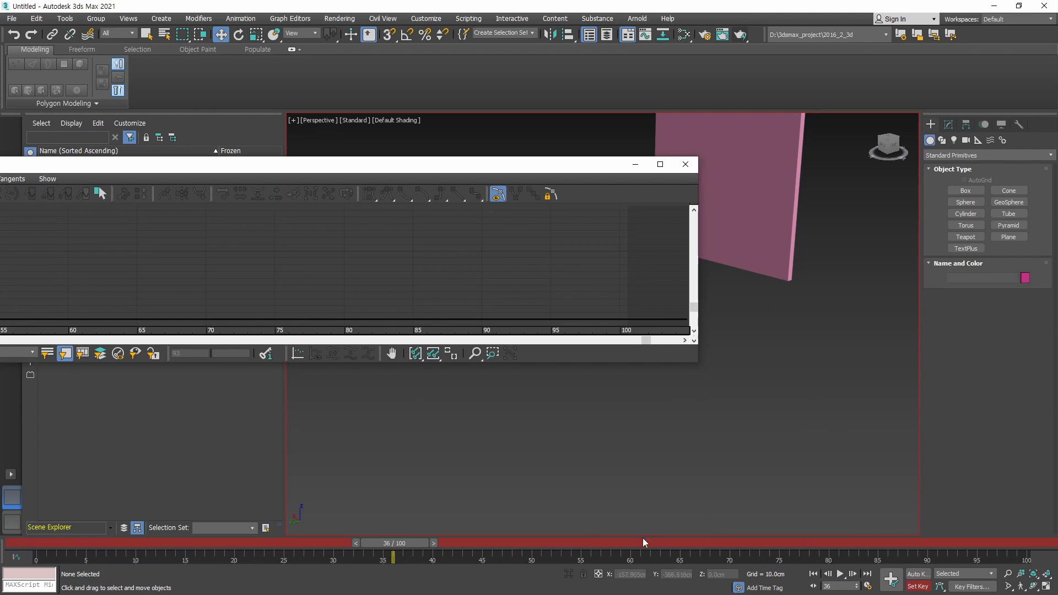
left_click_drag(242, 175, 249, 219)
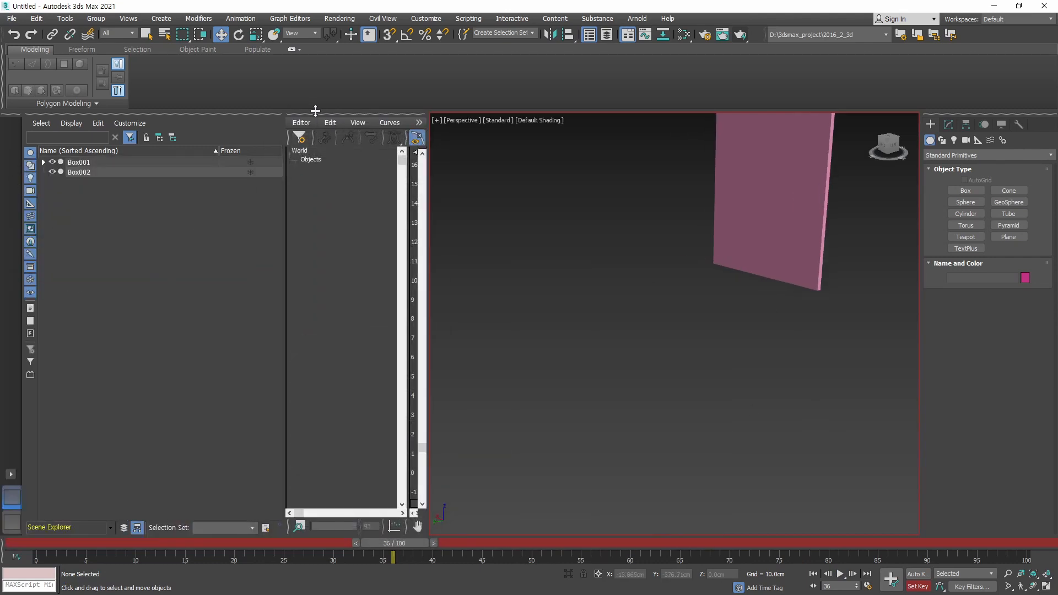
left_click_drag(316, 110, 340, 189)
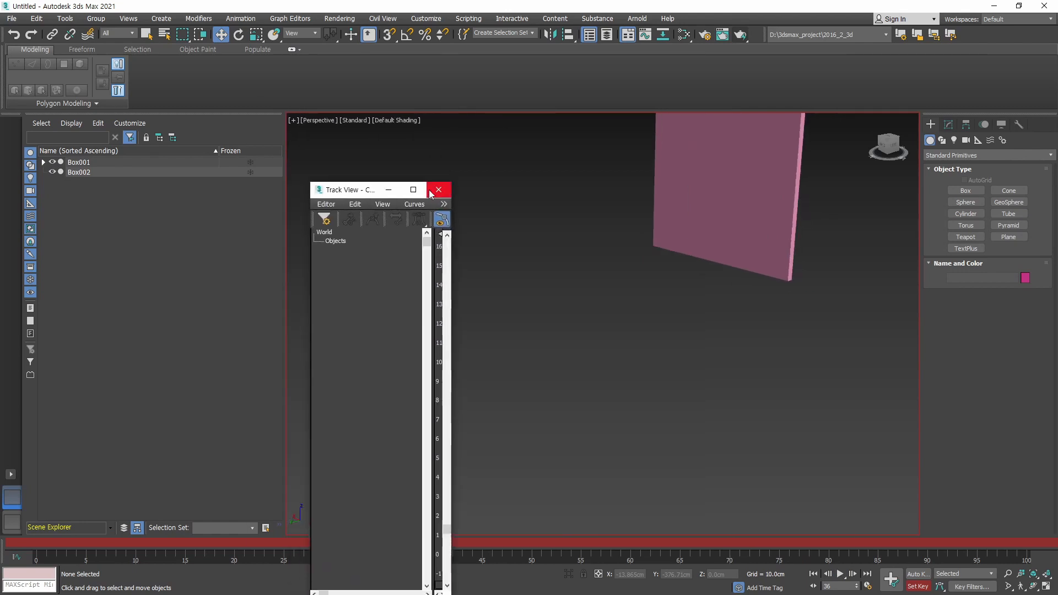
left_click_drag(452, 204, 889, 204)
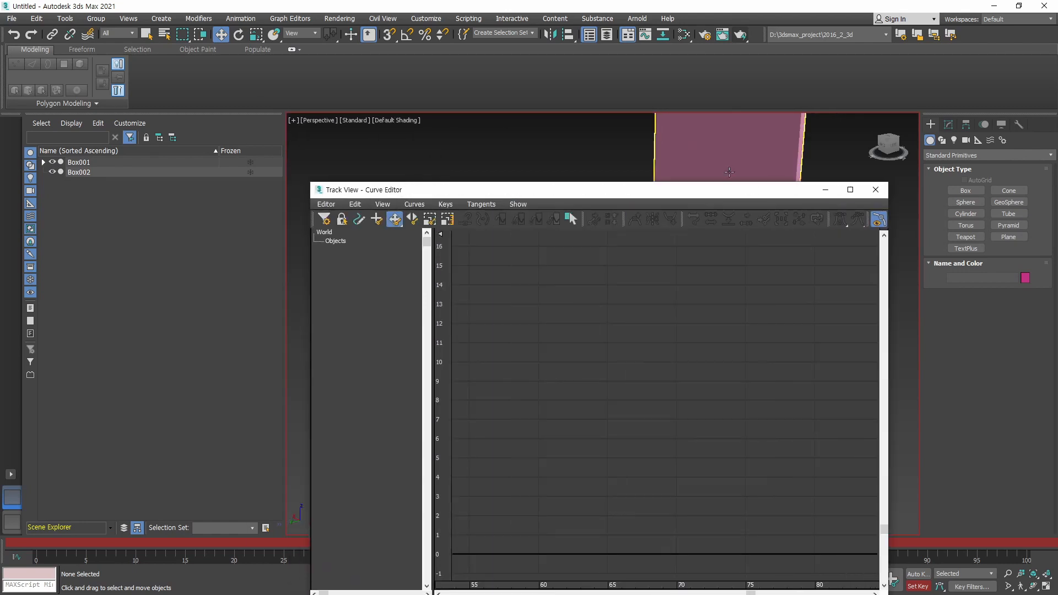
left_click_drag(730, 184, 454, 365)
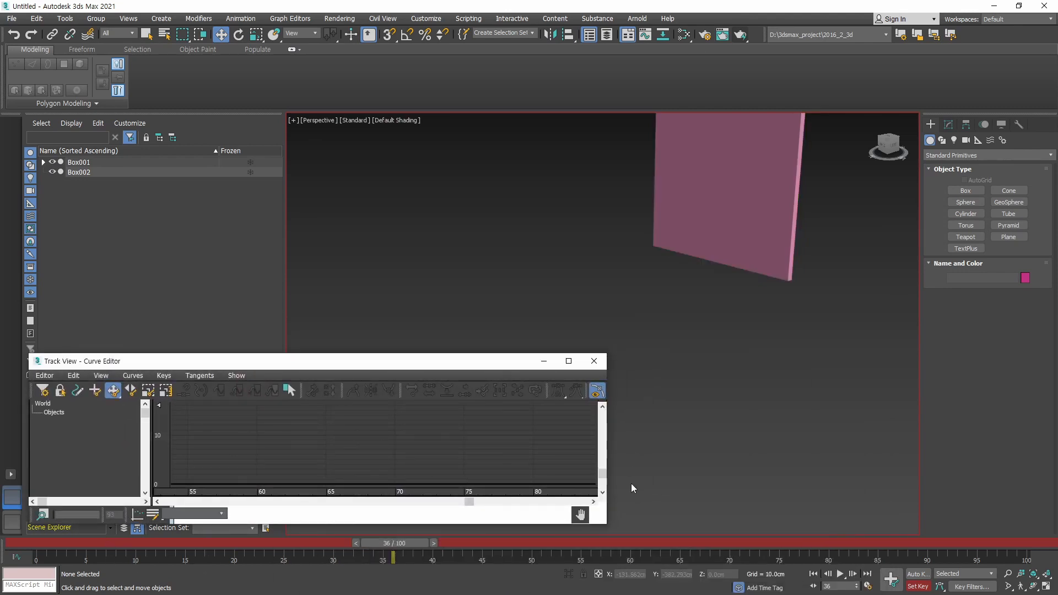
left_click_drag(606, 470, 738, 470)
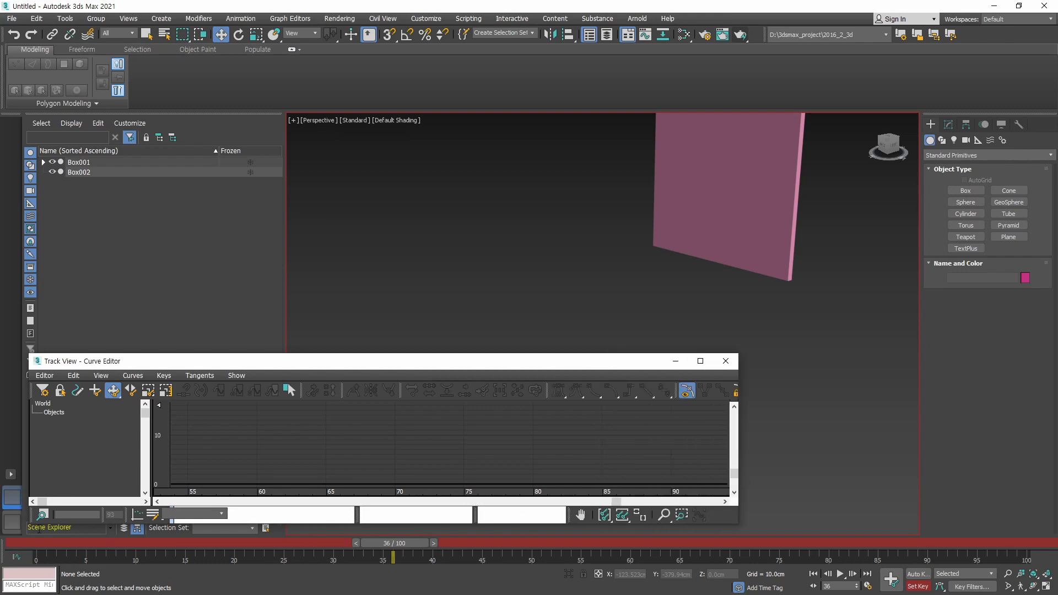
Step: Open the Mini Curve Editor in place of the track bar, examine its curve display options and close it
left_click(17, 557)
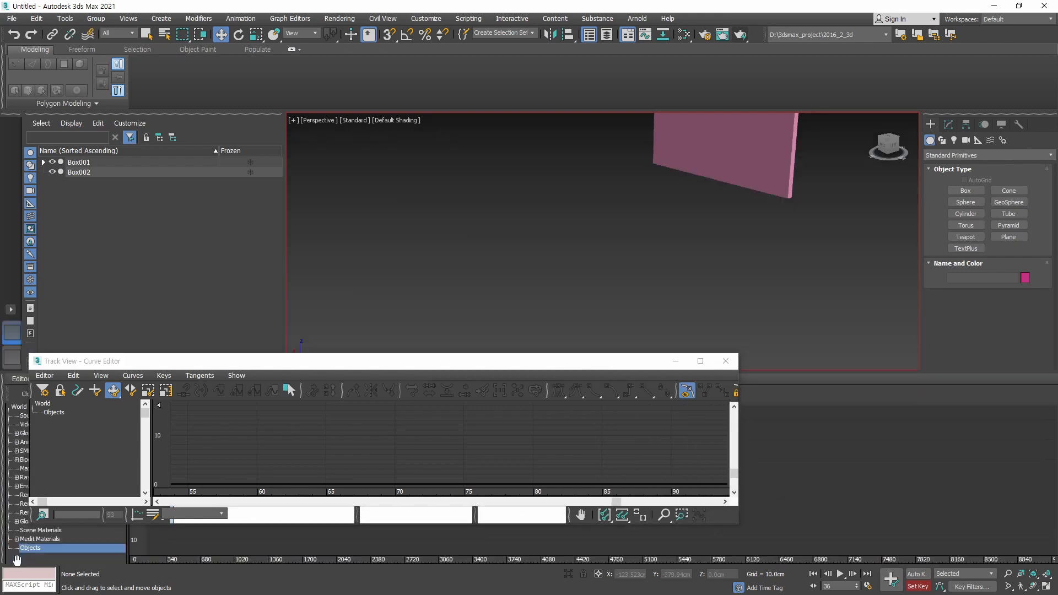
left_click_drag(631, 368, 650, 195)
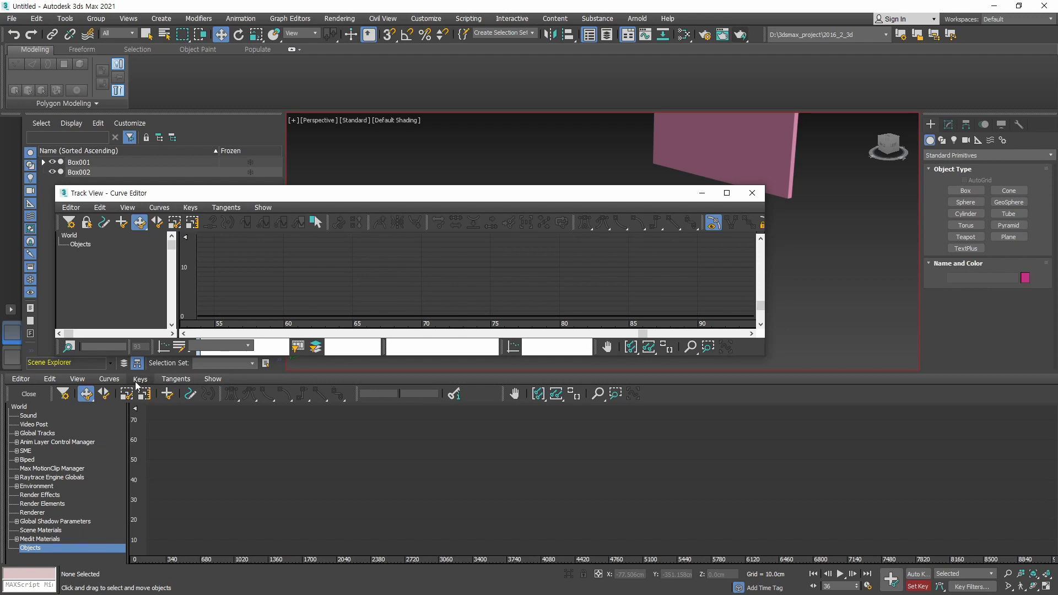
left_click(211, 381)
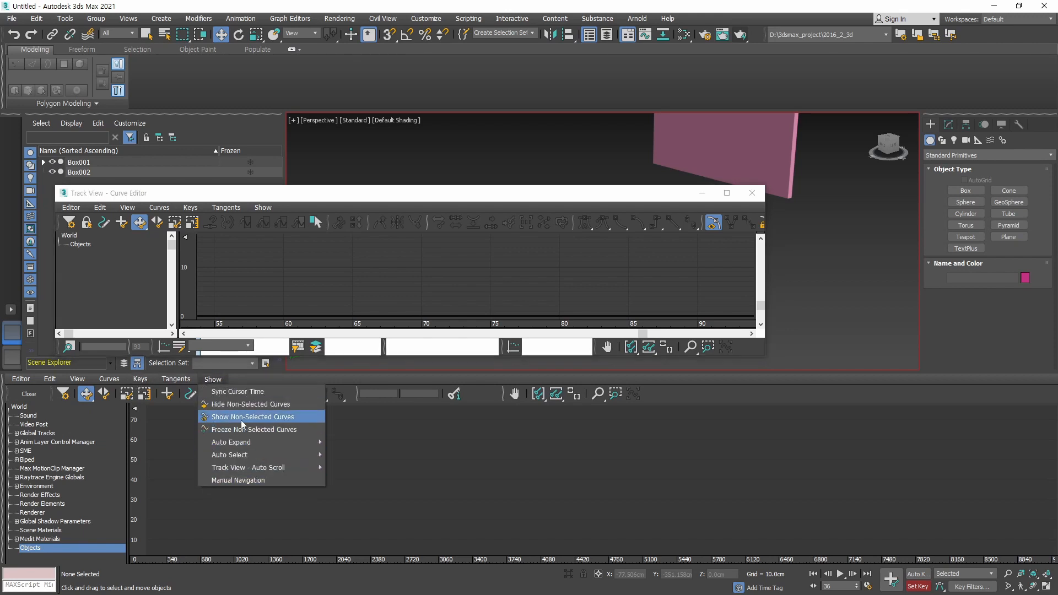
left_click(24, 401)
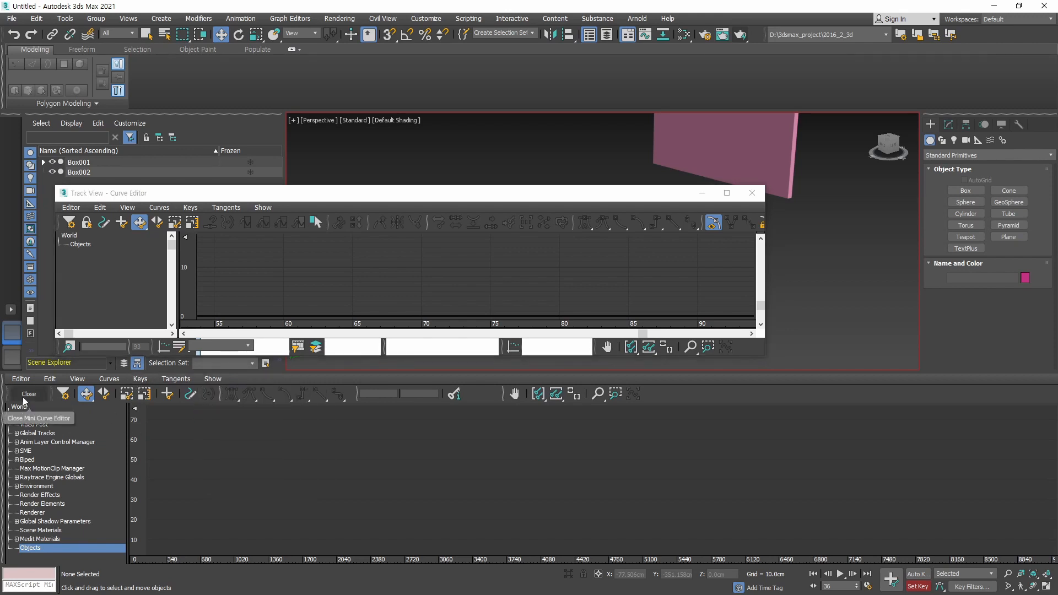
left_click(23, 400)
Step: Place the Curve Editor just above the time slider, widen it to about frame 100 and select Box001 to display its curves
left_click_drag(365, 196, 313, 365)
left_click_drag(317, 370, 317, 374)
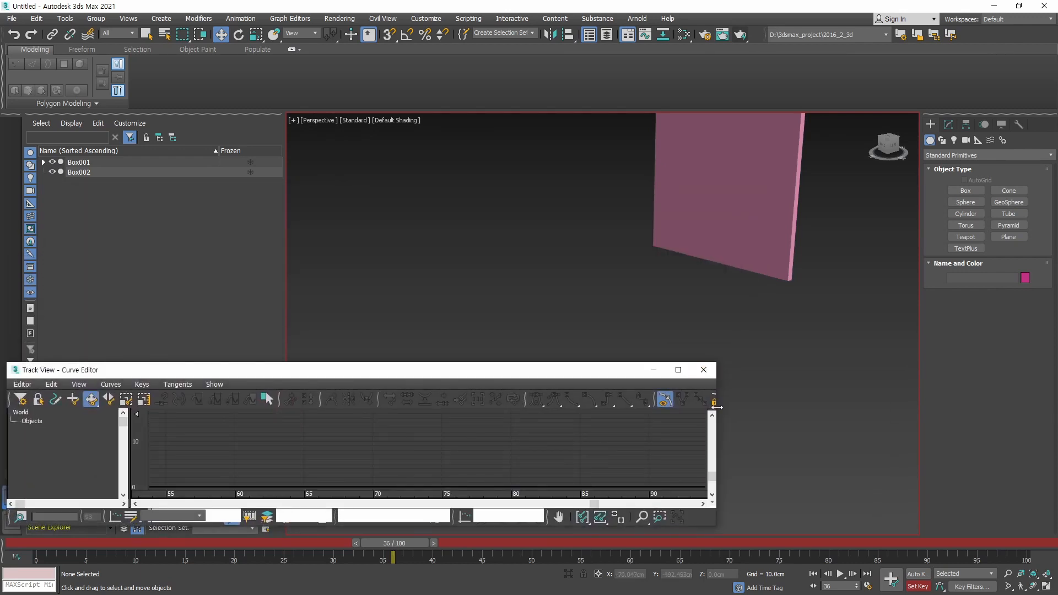
left_click_drag(717, 403, 817, 409)
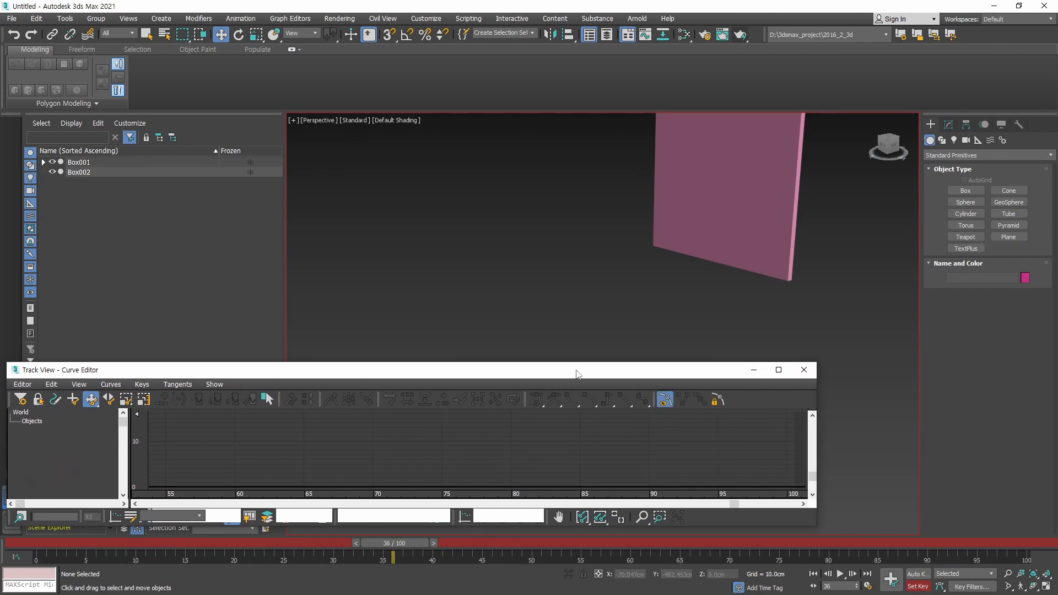
left_click_drag(578, 371, 581, 381)
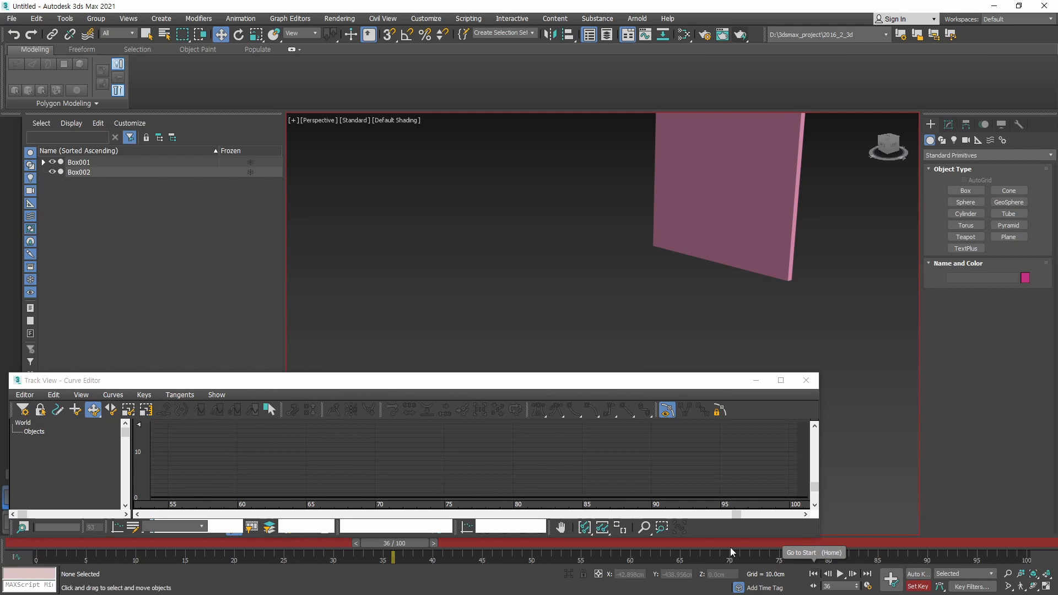
left_click(60, 166)
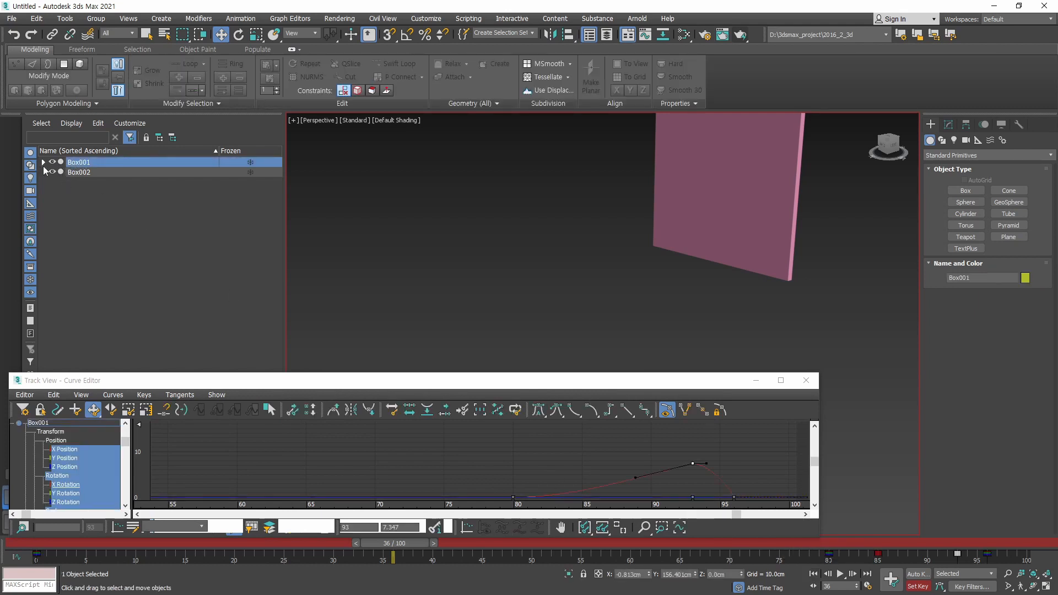
Step: Expand Box001's hierarchy and raise its frame 93 X Rotation key to about 11, adjusting the key's incoming tangent handle
left_click(42, 168)
left_click(44, 163)
left_click(66, 163)
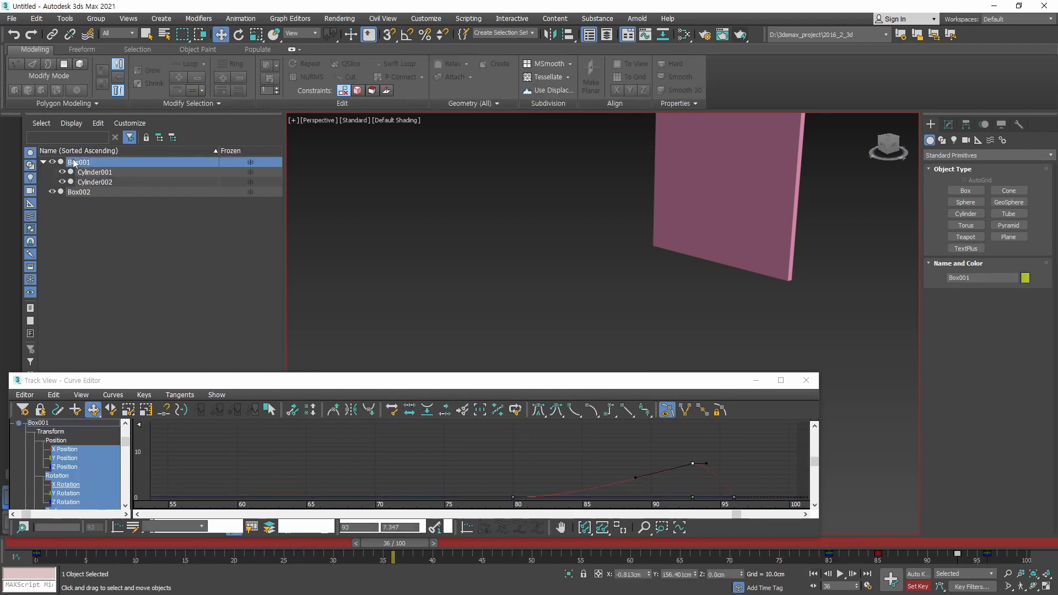
left_click_drag(702, 474, 646, 473)
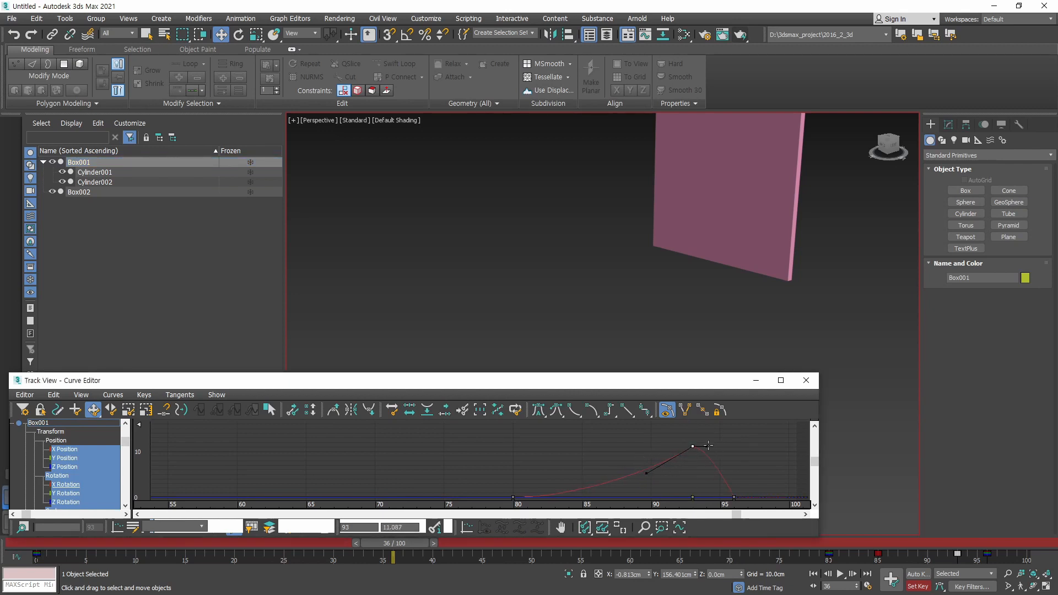
Step: Isolate Box001's X Rotation curve and steepen the incoming tangent of its frame 96 key for a sharper drop
left_click(734, 497)
left_click(69, 484)
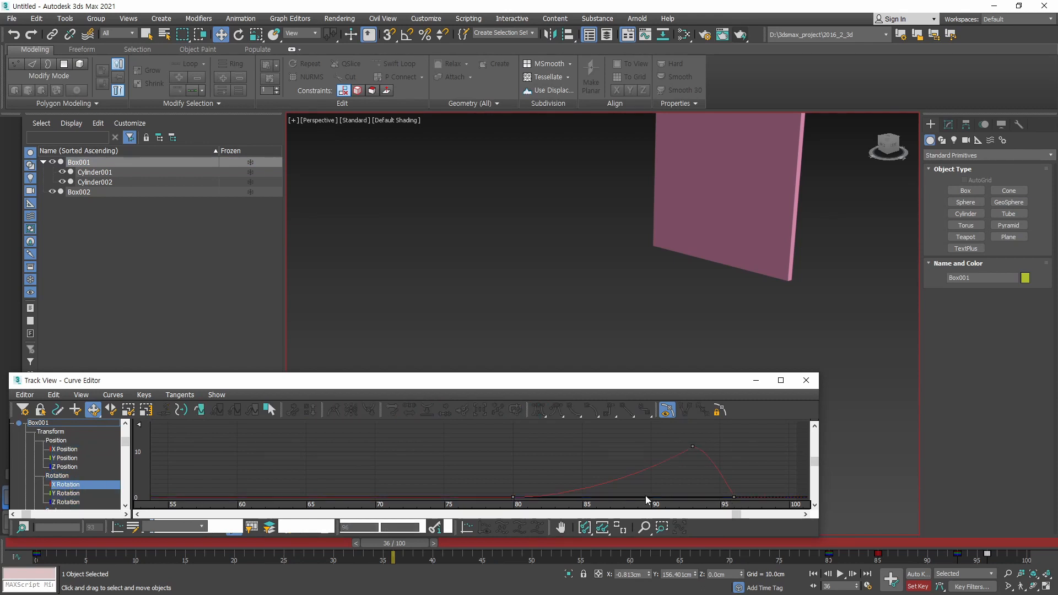
left_click(734, 498)
left_click_drag(725, 486, 730, 472)
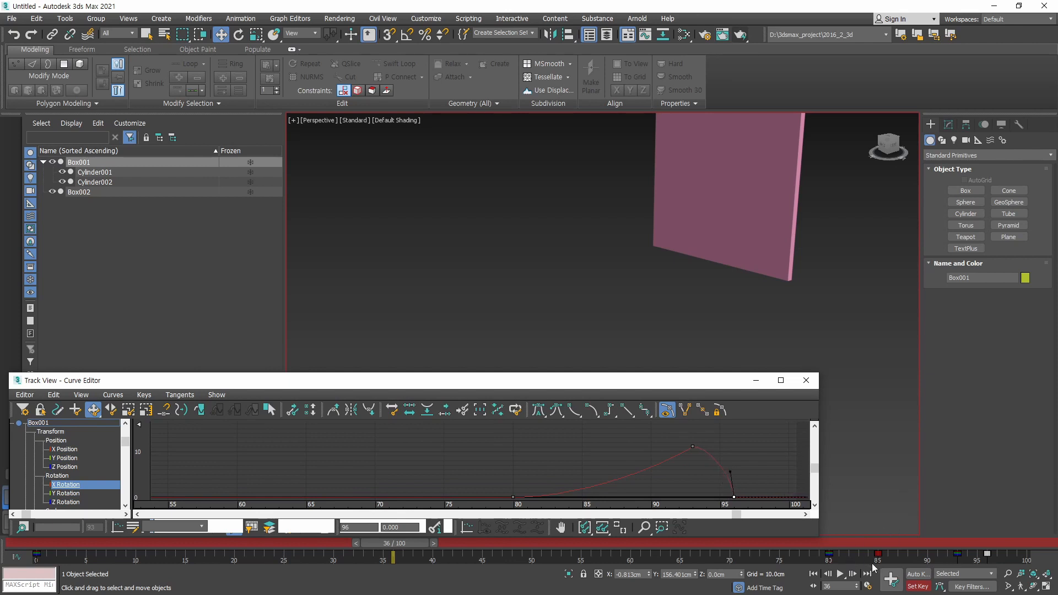
Step: Play the animation from the first frame to check the reshaped tilt, and stop playback
left_click(813, 574)
left_click(840, 574)
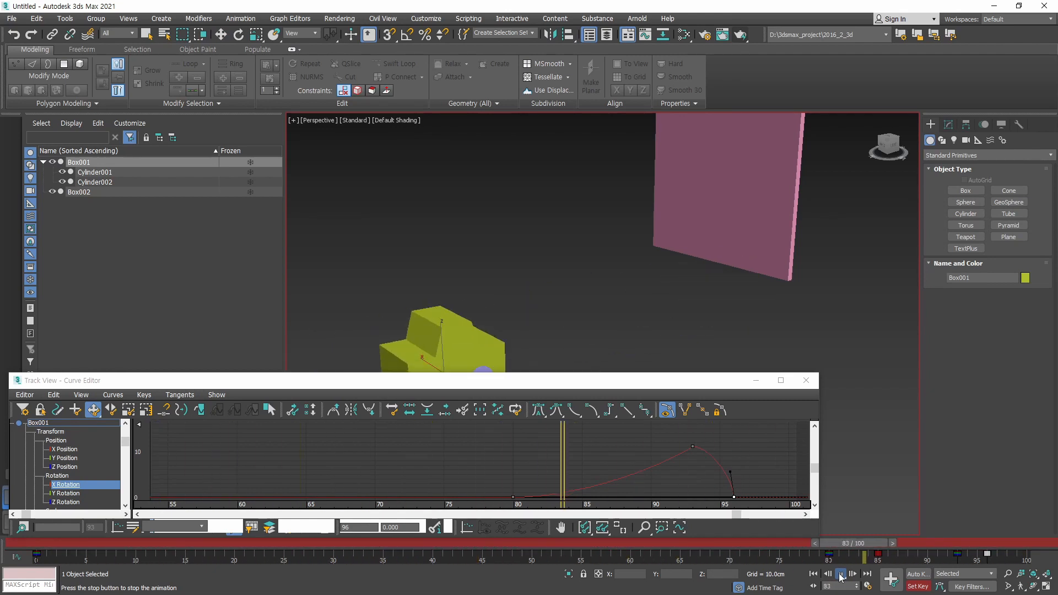
left_click(841, 577)
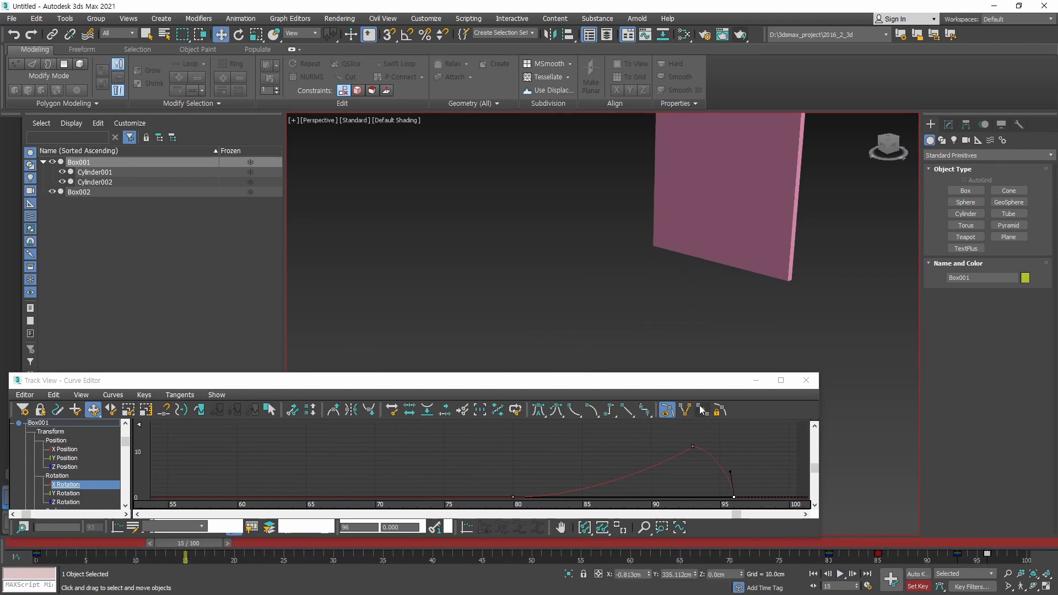
Step: Close the Curve Editor, frame both the car and the wall in the perspective view, and reopen the Curve Editor
left_click(808, 384)
scroll(666, 323, "down", 5)
middle_click_drag(663, 353, 665, 392)
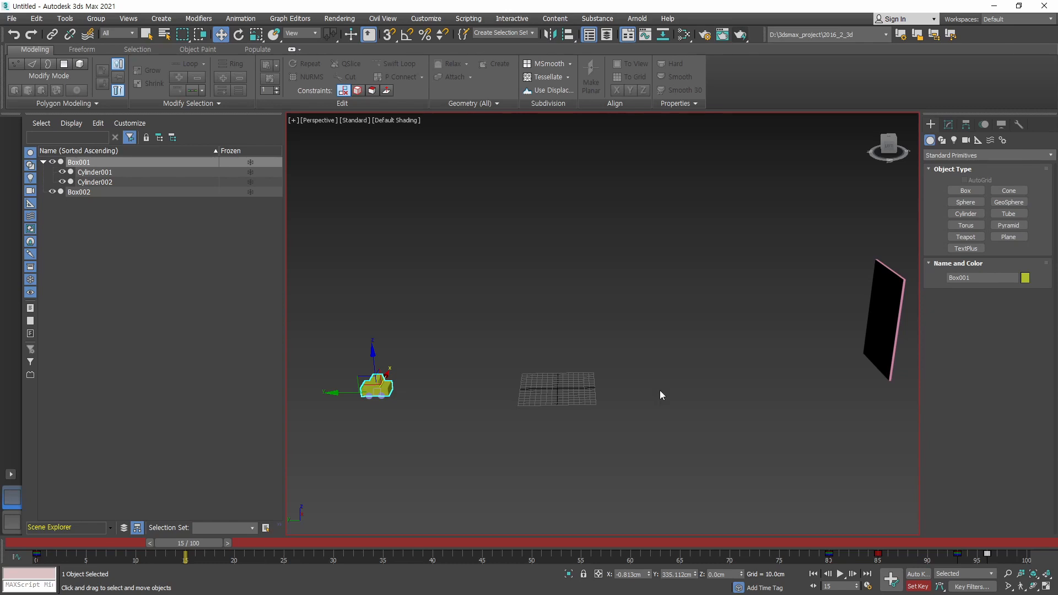
left_click(290, 18)
left_click(319, 36)
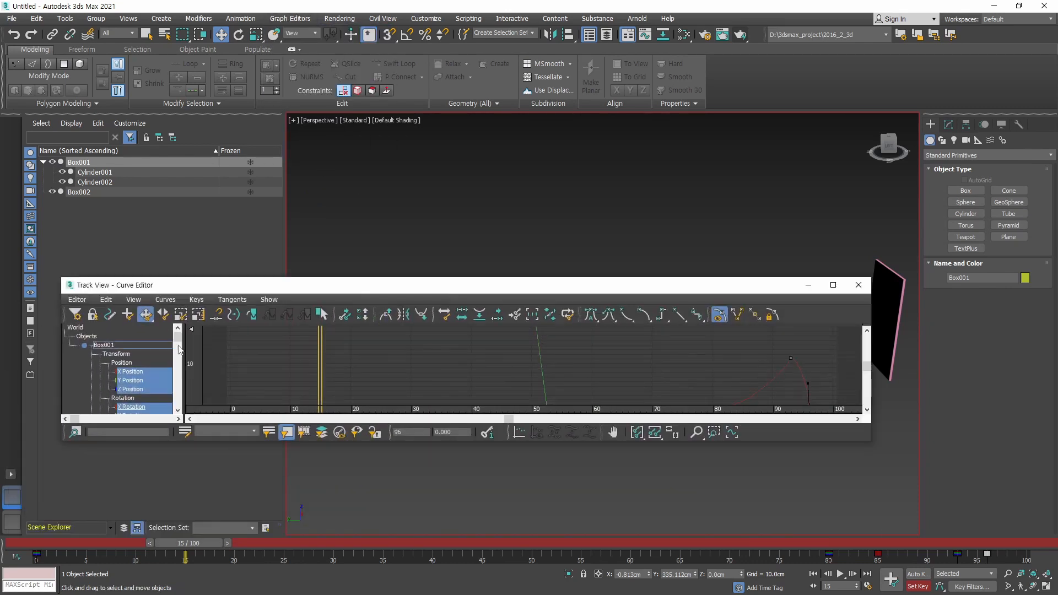
Step: Display only Box001's X Position curve and select all its keys, keeping the Curve Editor window fully on screen
left_click(112, 345)
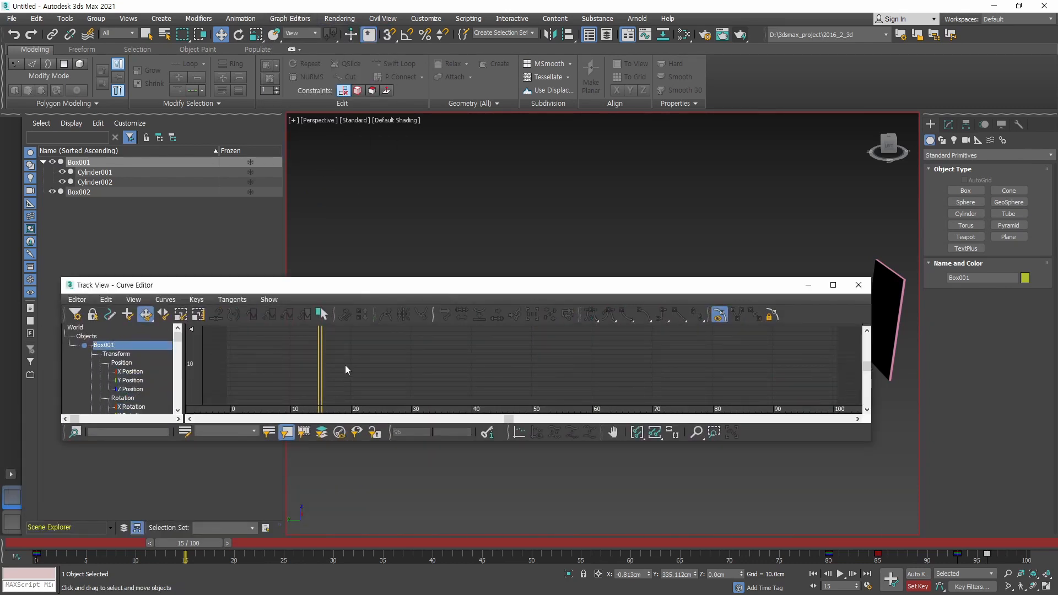
left_click(121, 372)
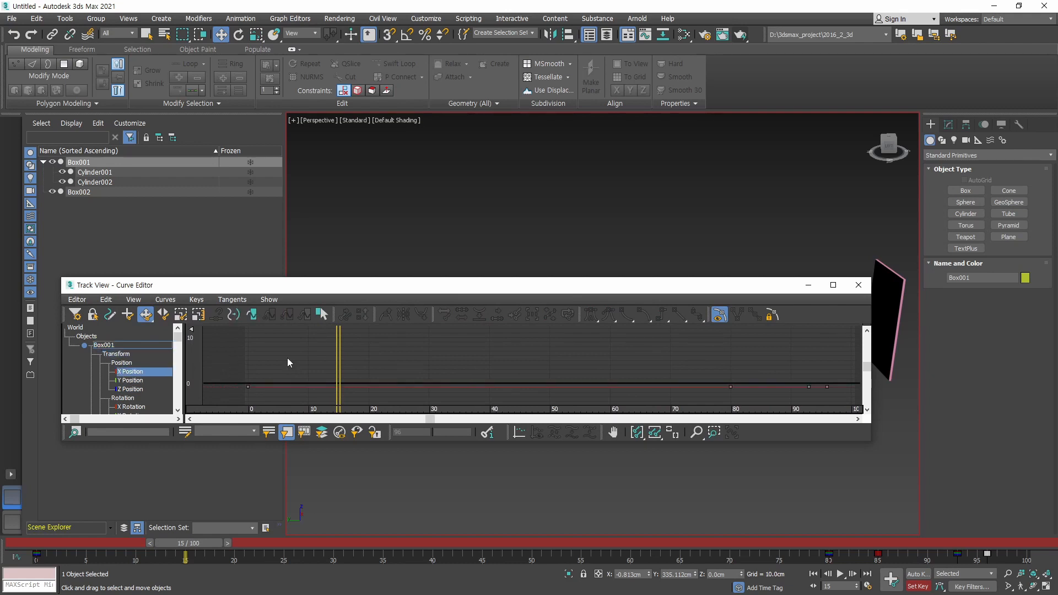
left_click_drag(220, 344, 855, 408)
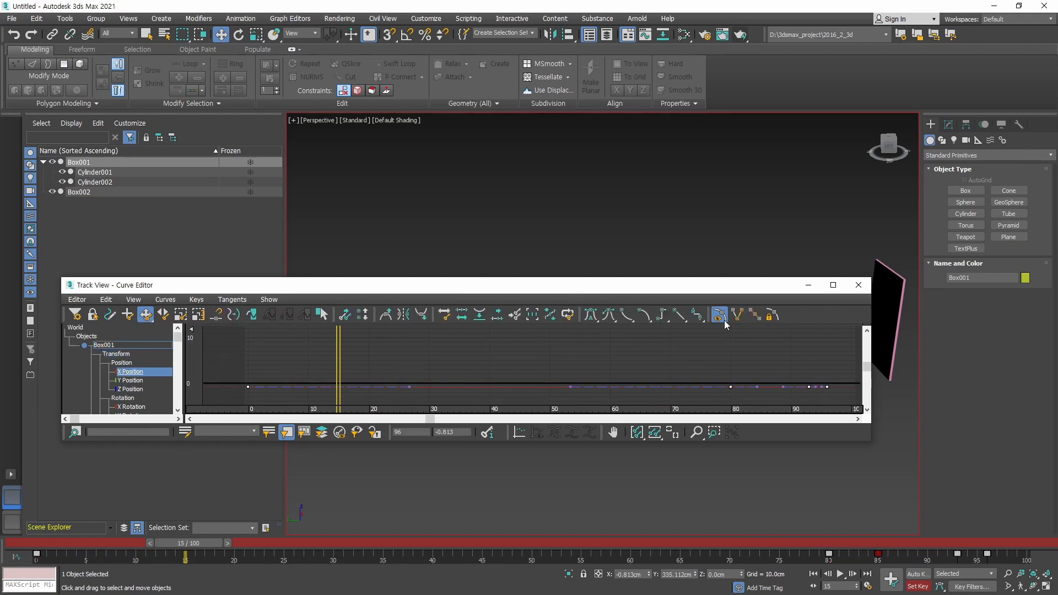
left_click_drag(718, 287, 684, 475)
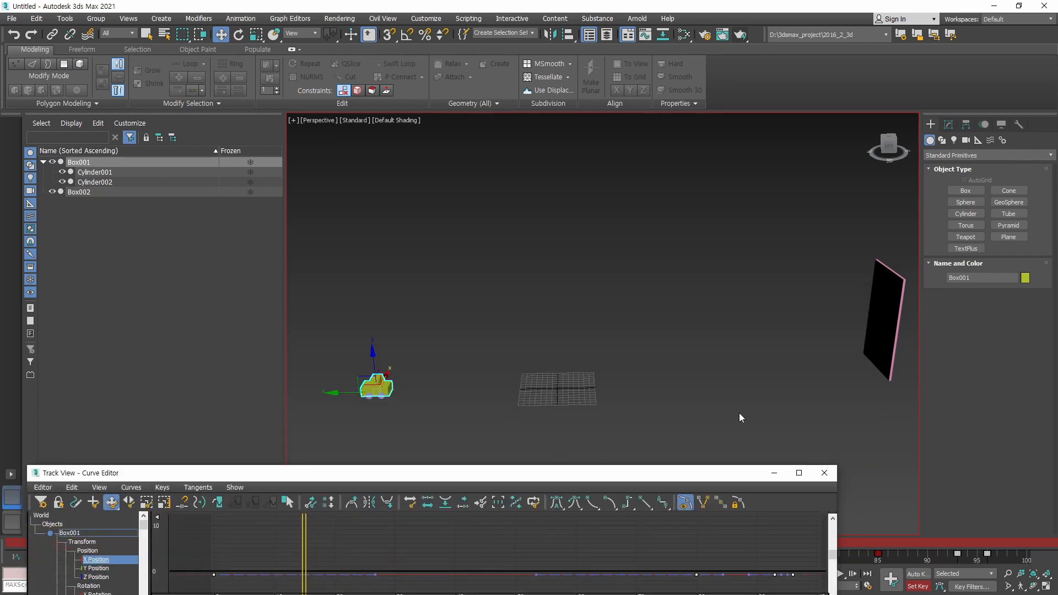
left_click_drag(603, 475, 635, 269)
Step: Display Box001's Y Position curve fitted in time and value, and switch to its Z Position curve
left_click(128, 361)
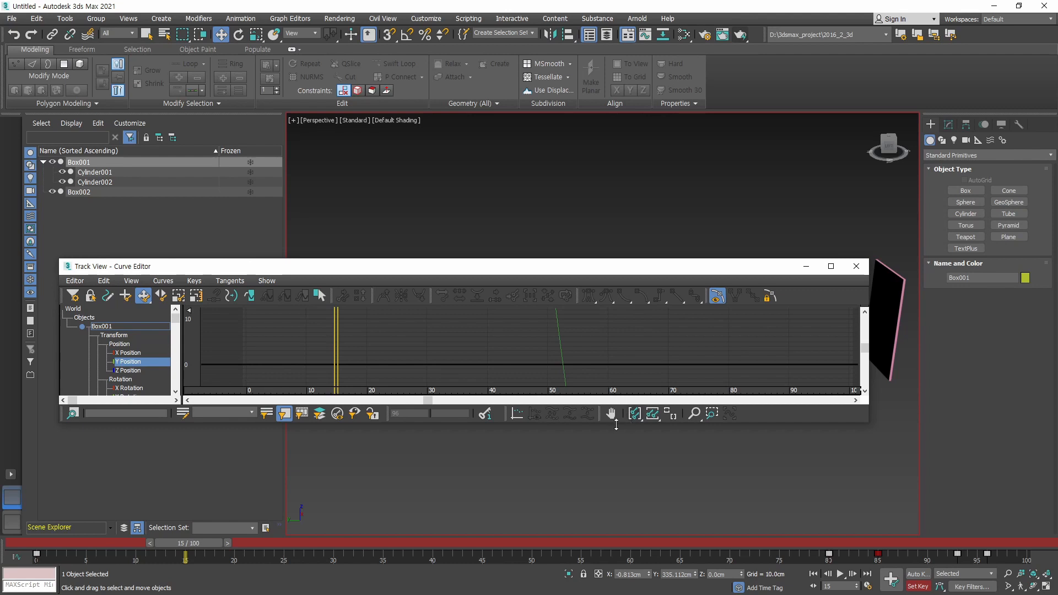
left_click(639, 420)
left_click(654, 417)
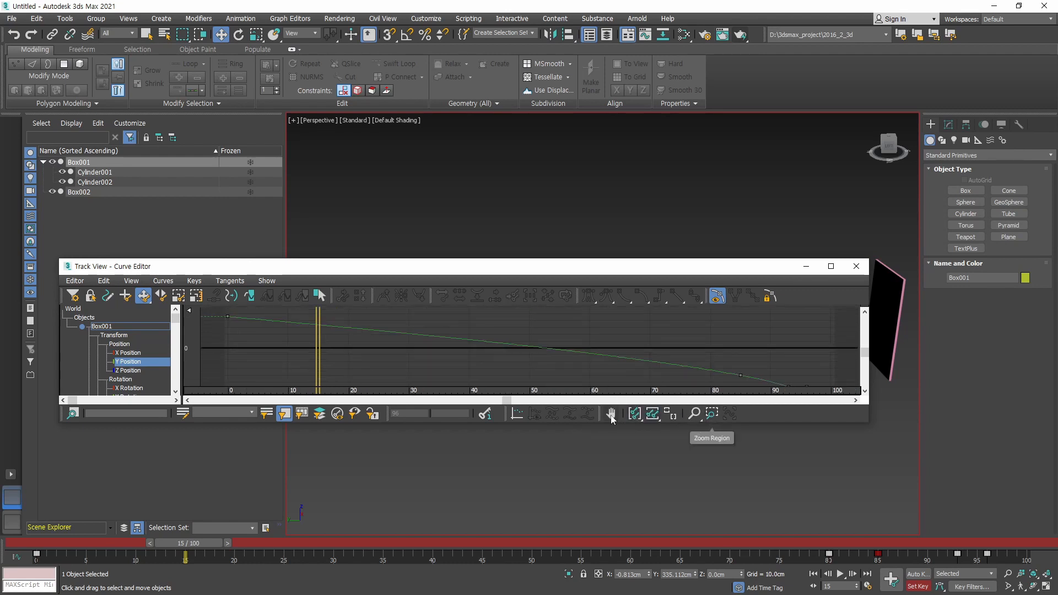
left_click(122, 370)
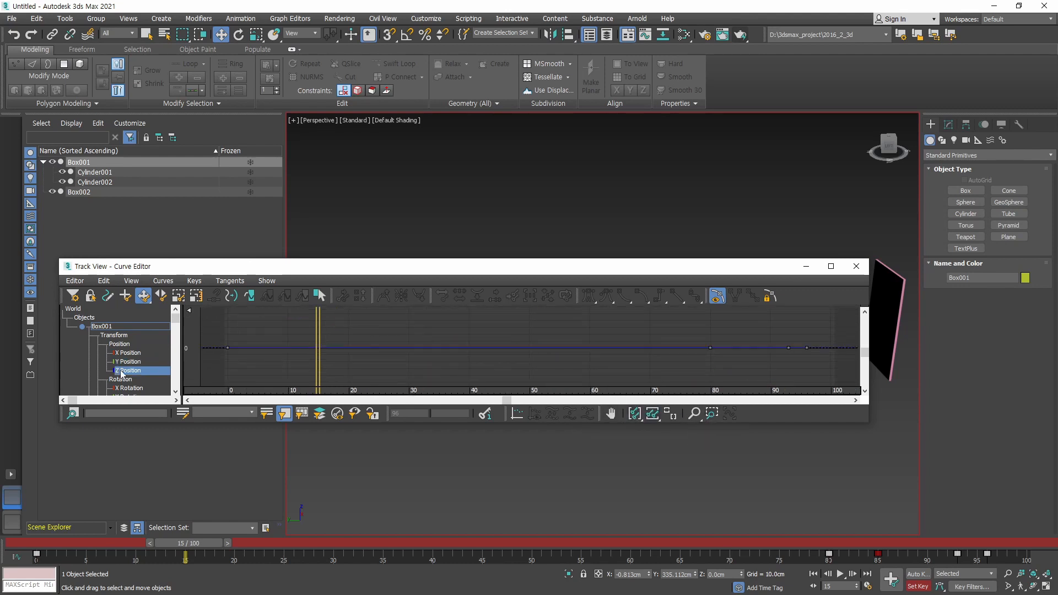
Step: Display Box001's X Rotation curve, select its keys from frame 80 onward and fit the curve's value range
left_click(133, 388)
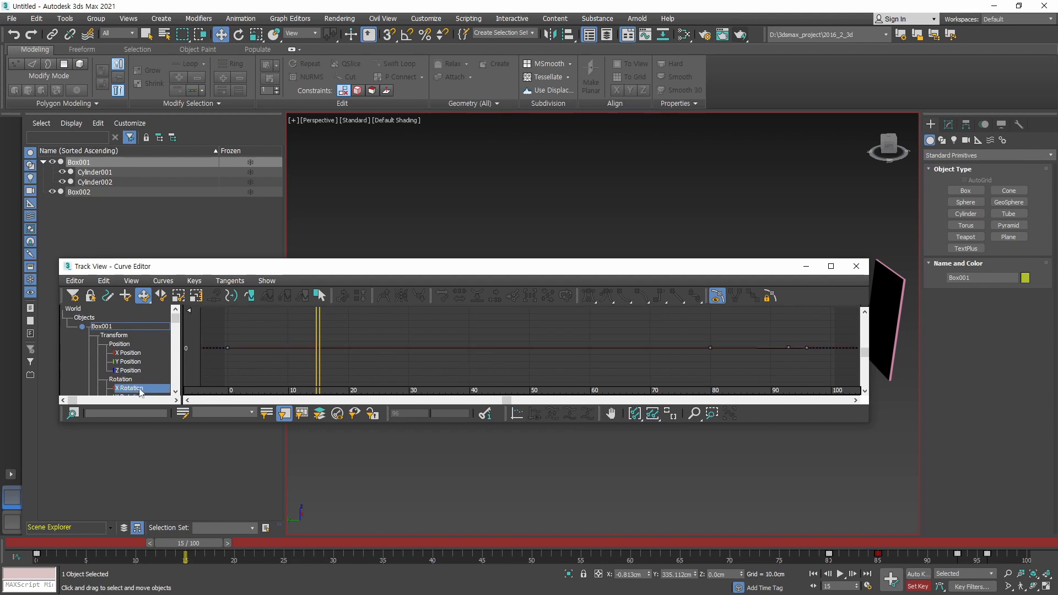
left_click_drag(654, 330, 822, 387)
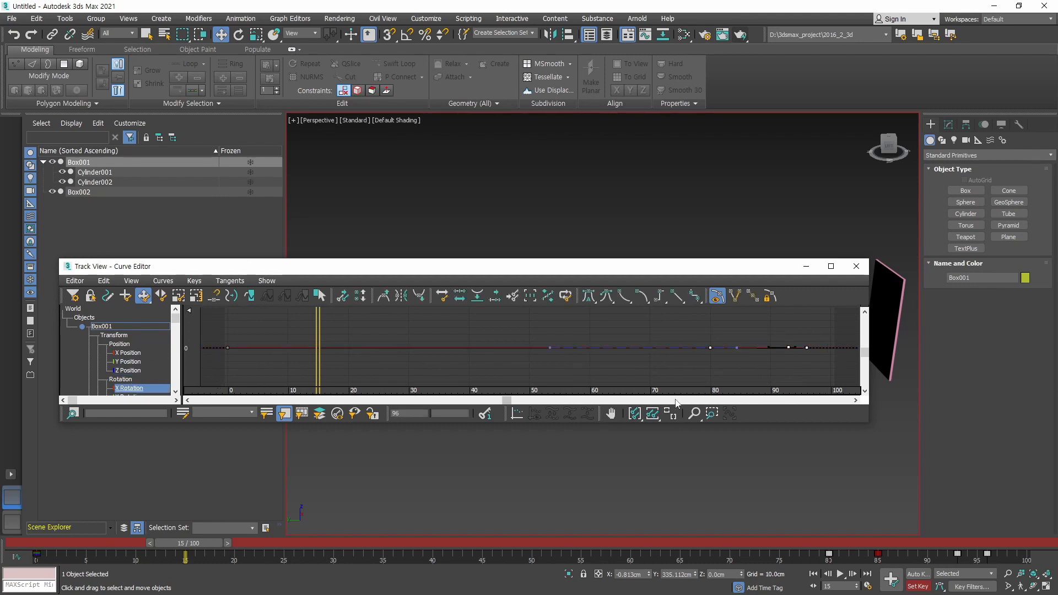
left_click(751, 369)
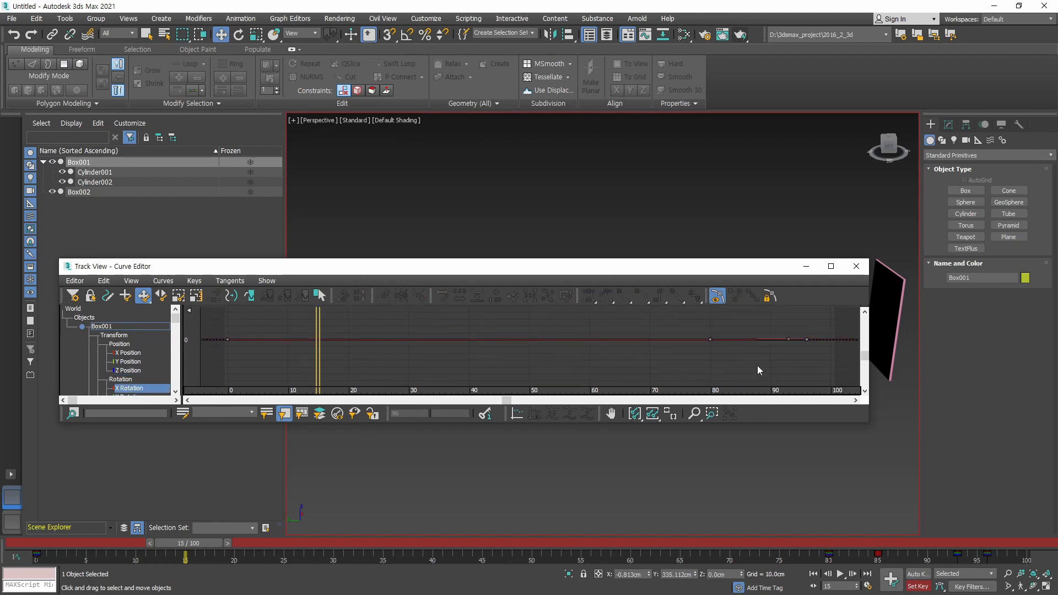
middle_click_drag(759, 362, 630, 355)
left_click_drag(560, 323, 765, 376)
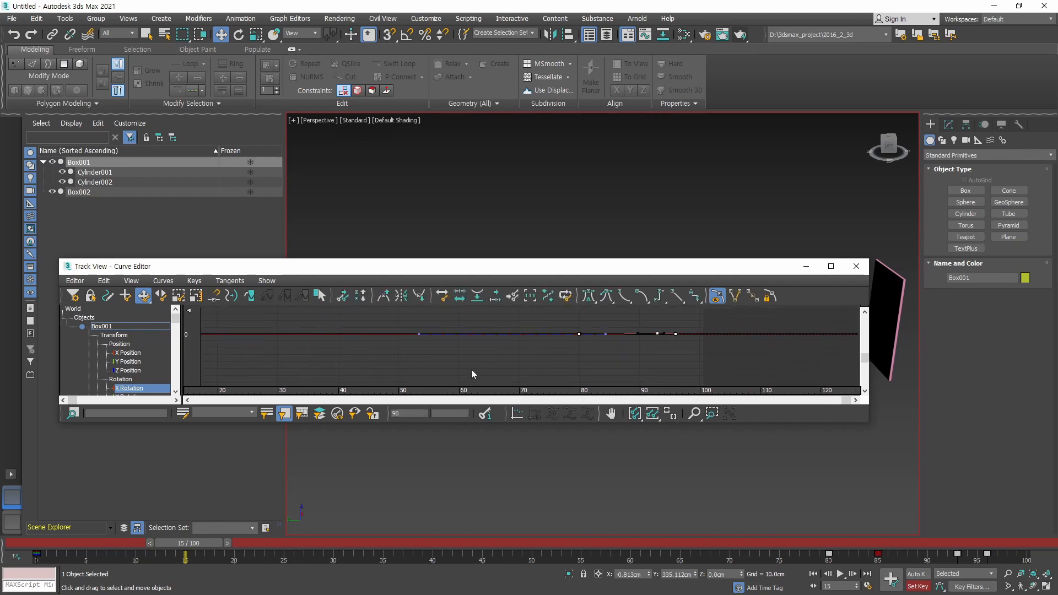
middle_click_drag(471, 369, 627, 383)
middle_click_drag(695, 360, 563, 346)
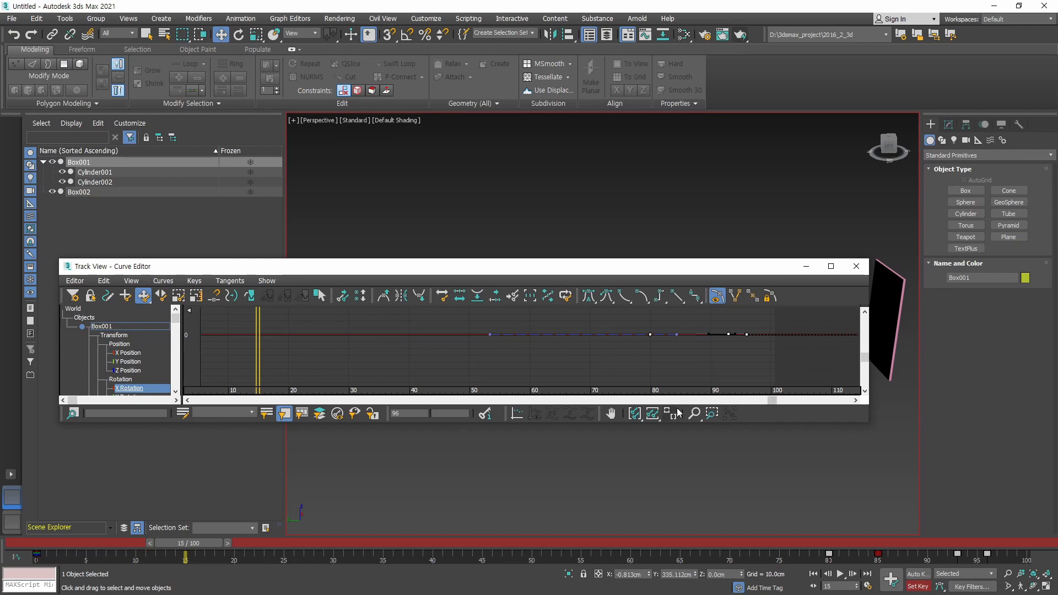
left_click(654, 414)
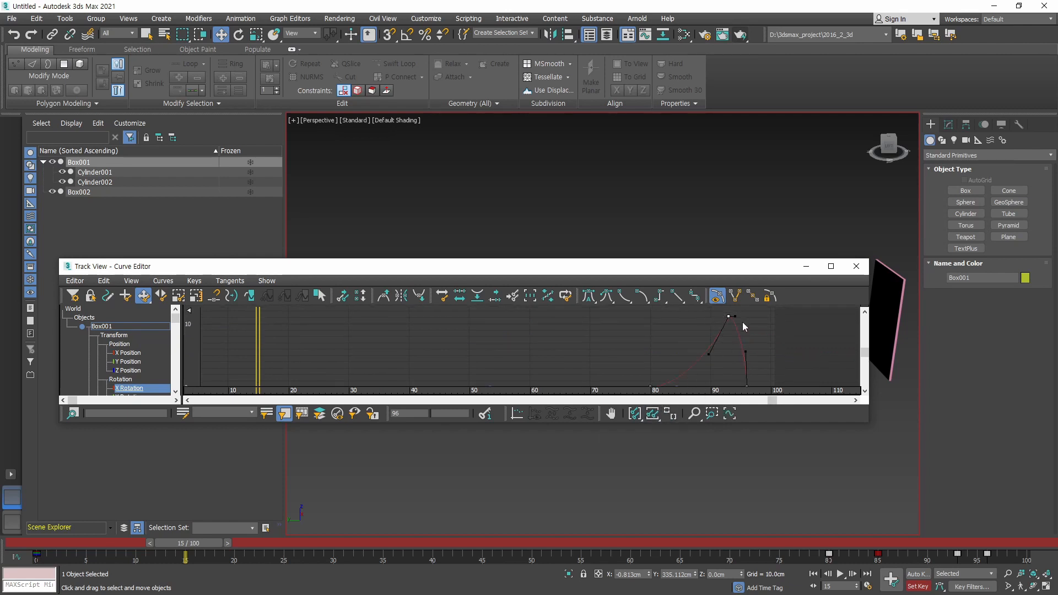
Step: Set the value of the frame 93 X Rotation key to 12
left_click(743, 322)
left_click(450, 413)
type("12")
key("Return")
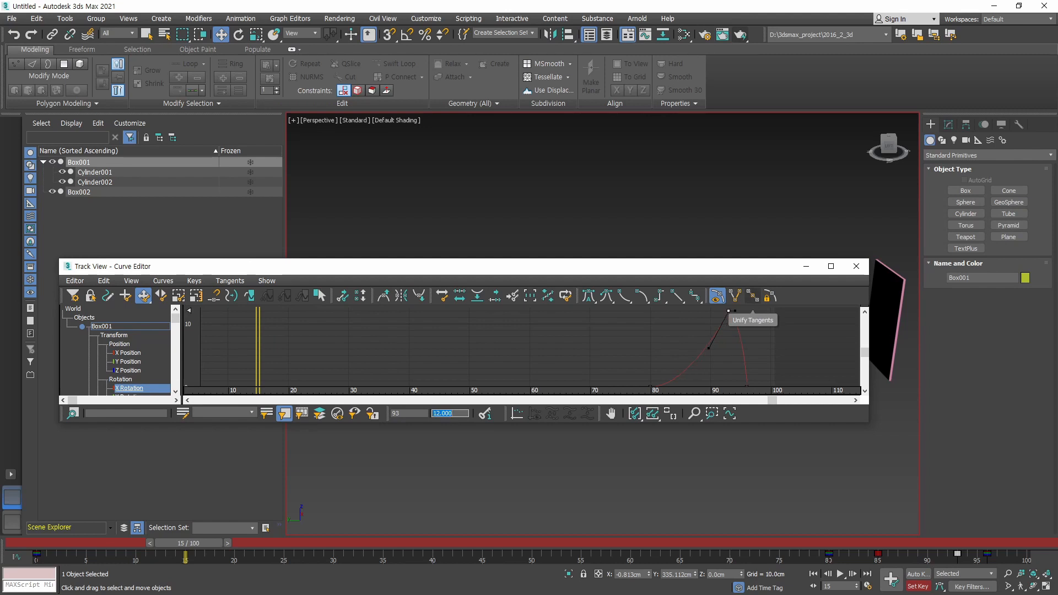
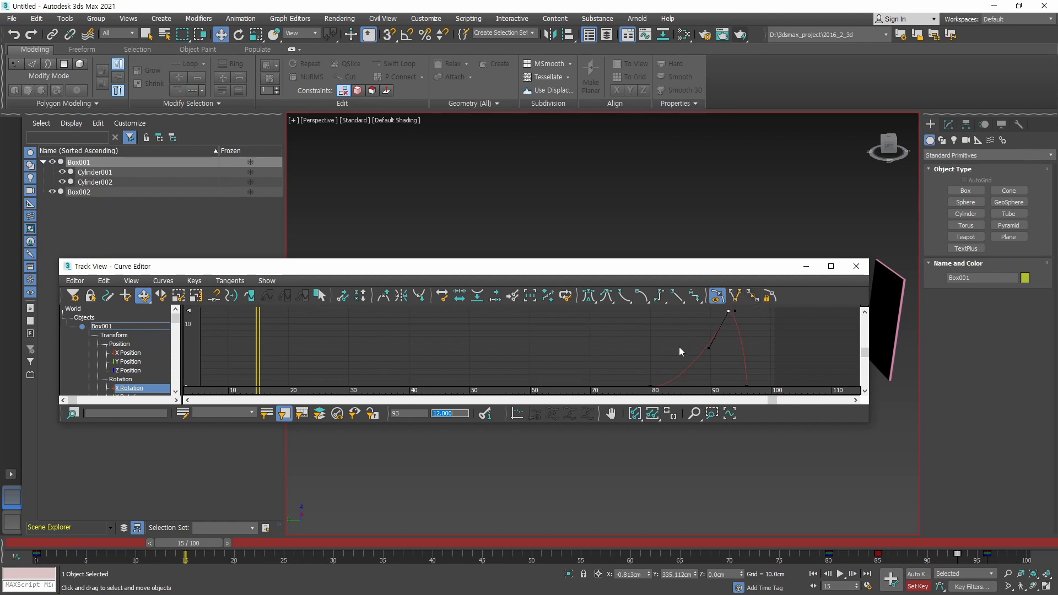
Step: Make the Curve Editor window taller to show the full X Rotation peak, and deselect the key
middle_click_drag(666, 349, 667, 352)
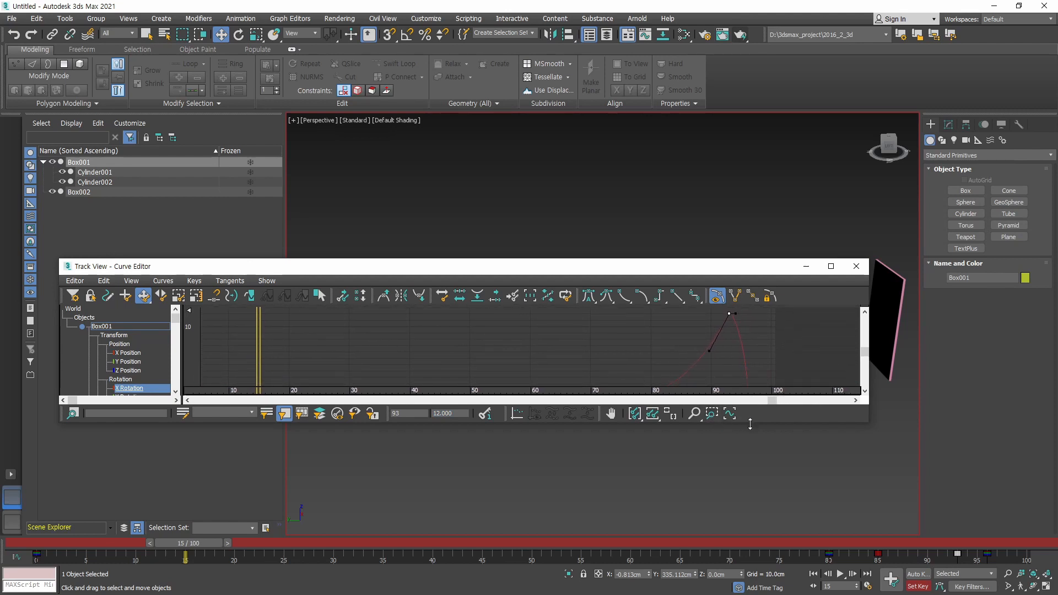
left_click_drag(748, 422, 749, 515)
middle_click_drag(710, 448, 706, 442)
left_click(600, 424)
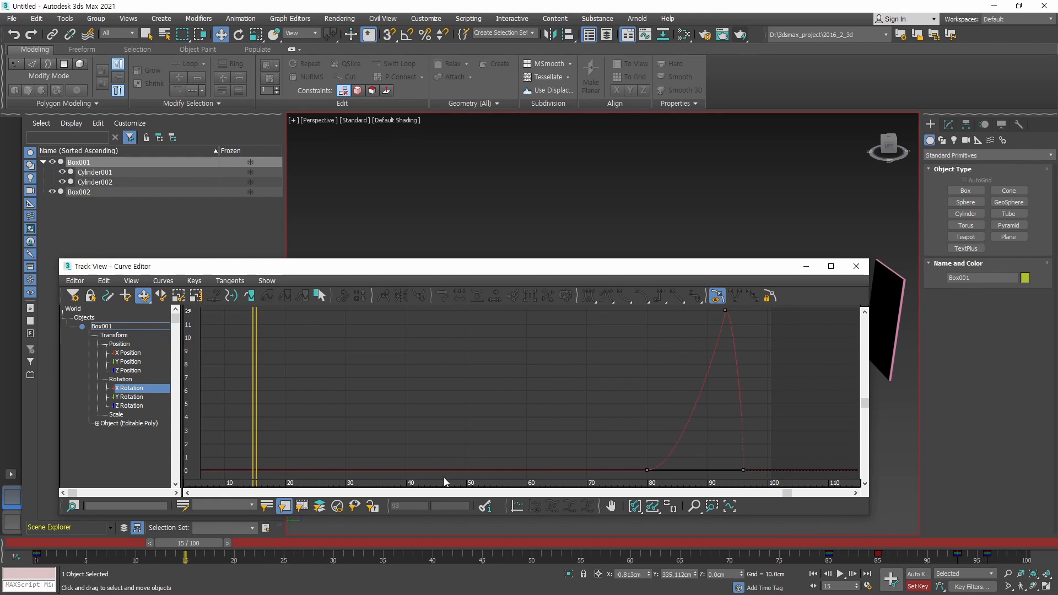
Step: Scrub the animation to frame 93 and shift the Curve Editor away from the car to inspect its tilt
left_click_drag(214, 540, 972, 591)
left_click_drag(758, 271, 552, 230)
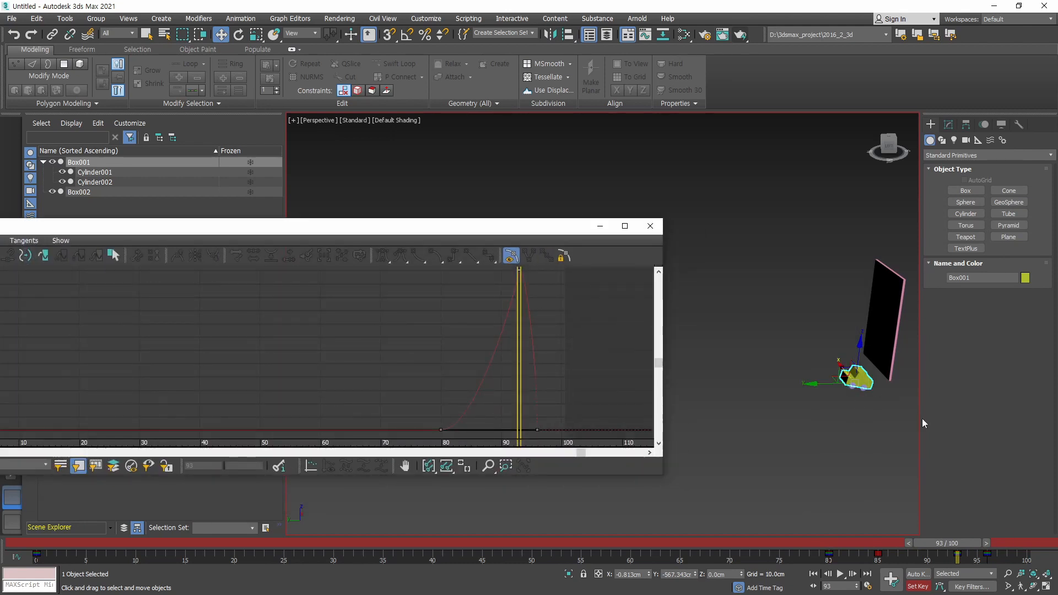
mouse_move(973, 545)
left_mouse_down()
mouse_move(1026, 552)
mouse_move(960, 556)
mouse_move(991, 558)
mouse_move(968, 560)
left_mouse_up()
key("w")
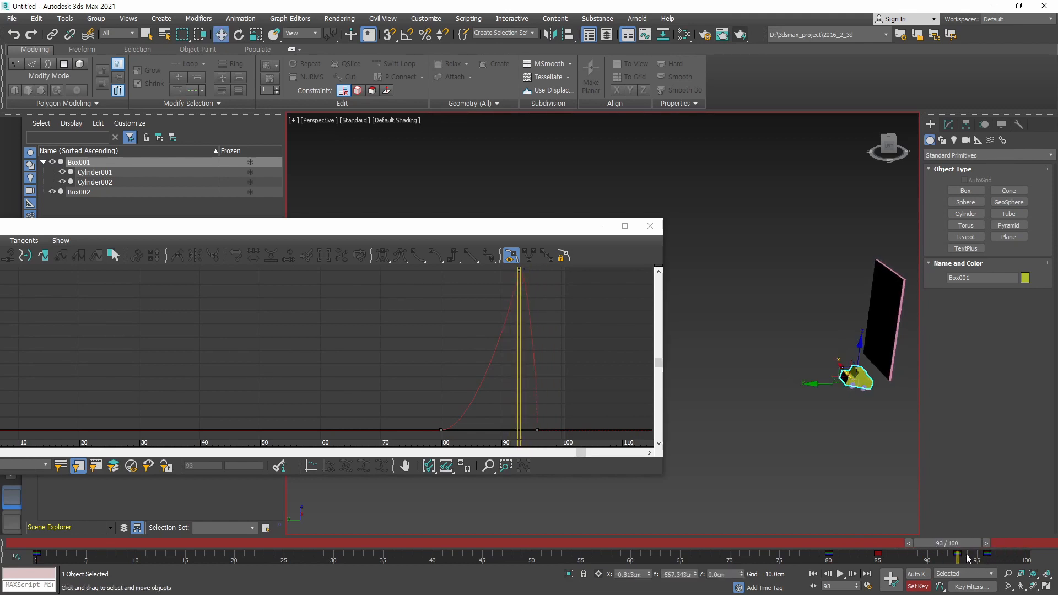
Step: Display Box001's Y Position curve beside the car, fit it to the view and select its frame 93 key
middle_click_drag(418, 274, 428, 360)
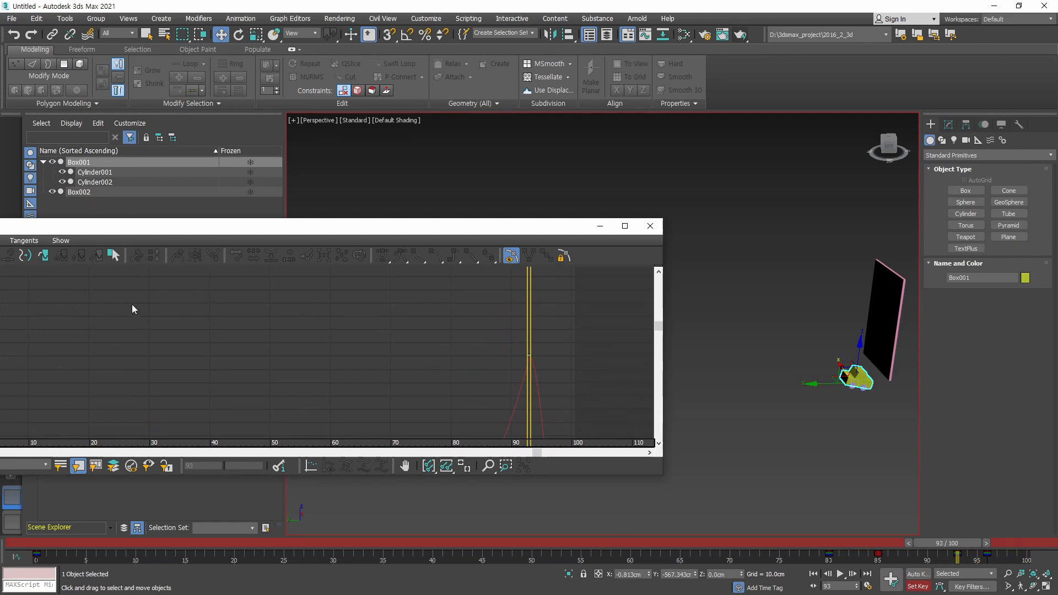
left_click_drag(189, 231, 376, 241)
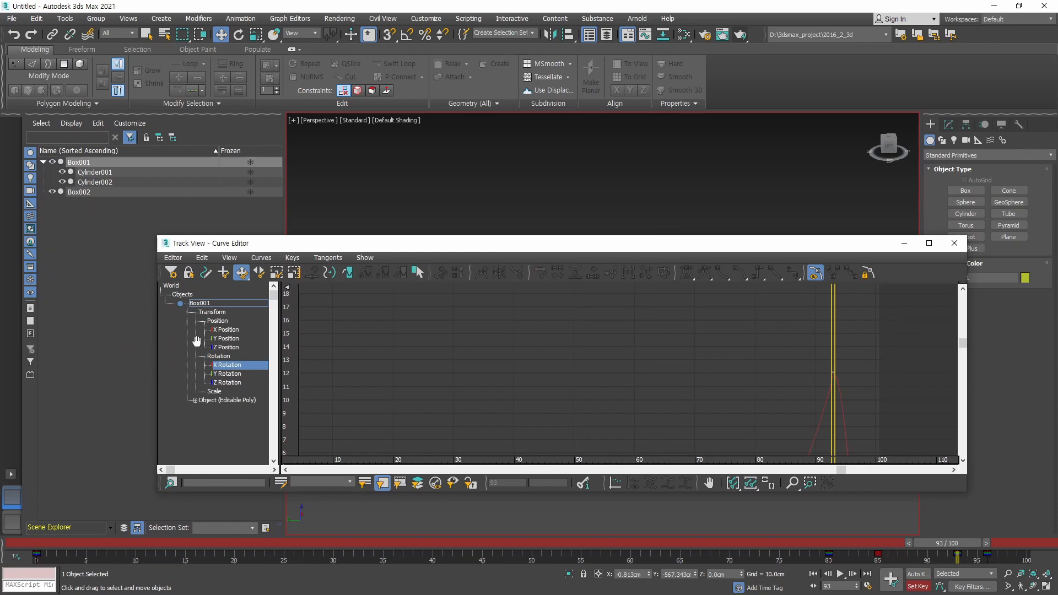
left_click(226, 339)
left_click_drag(768, 247, 613, 133)
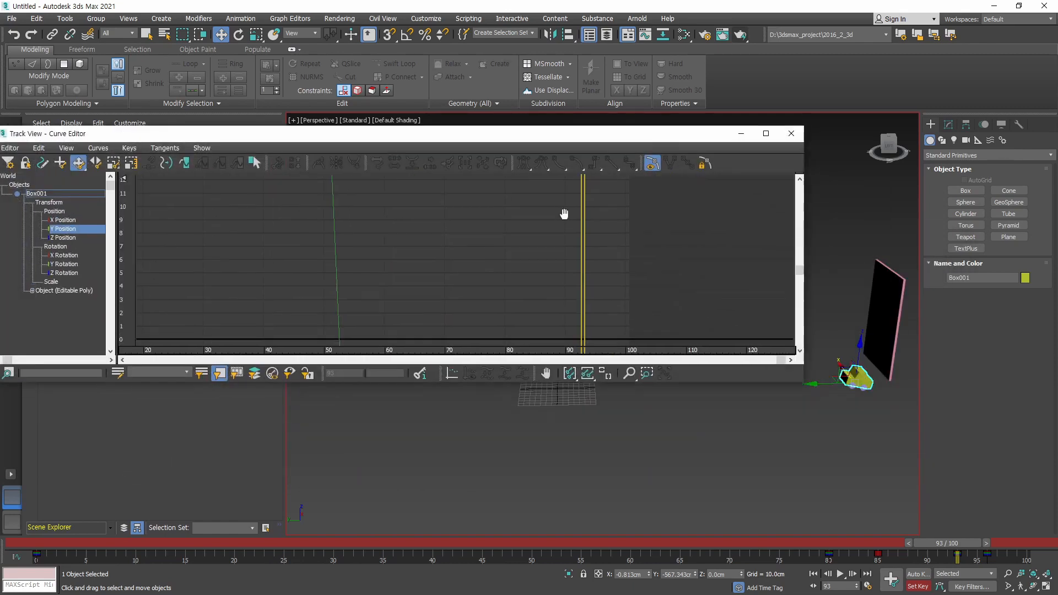
left_click(570, 378)
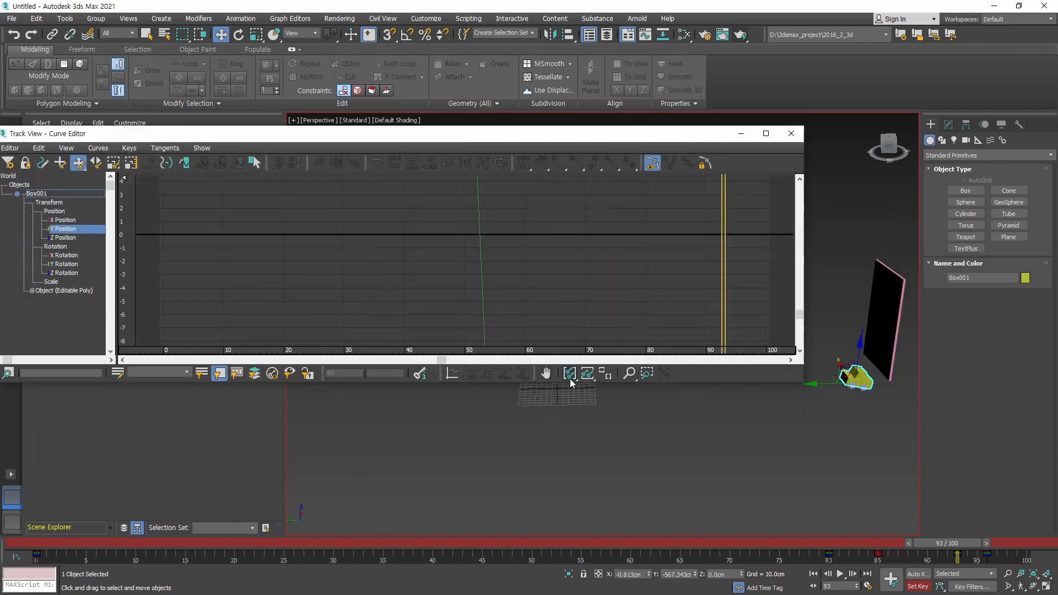
left_click(592, 376)
scroll(629, 320, "up", 2)
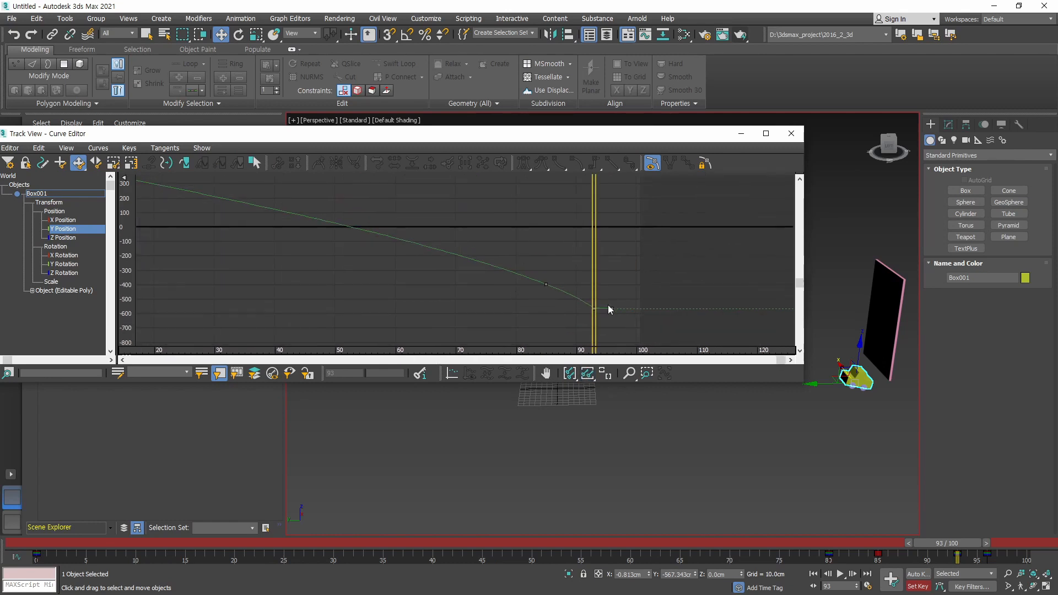
left_click(594, 309)
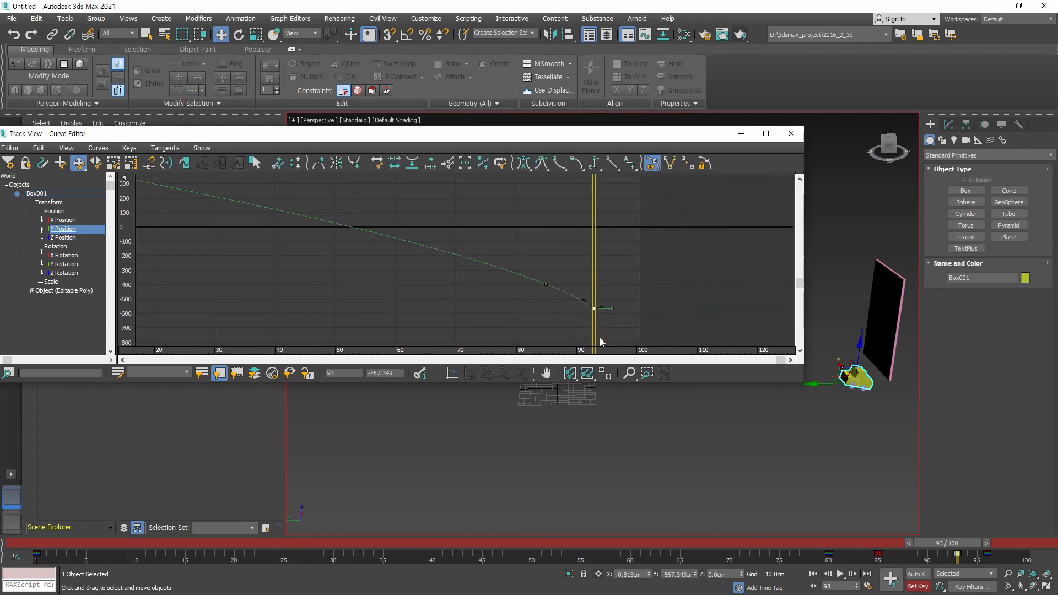
mouse_move(958, 553)
left_mouse_down()
mouse_move(984, 551)
mouse_move(957, 554)
left_mouse_up()
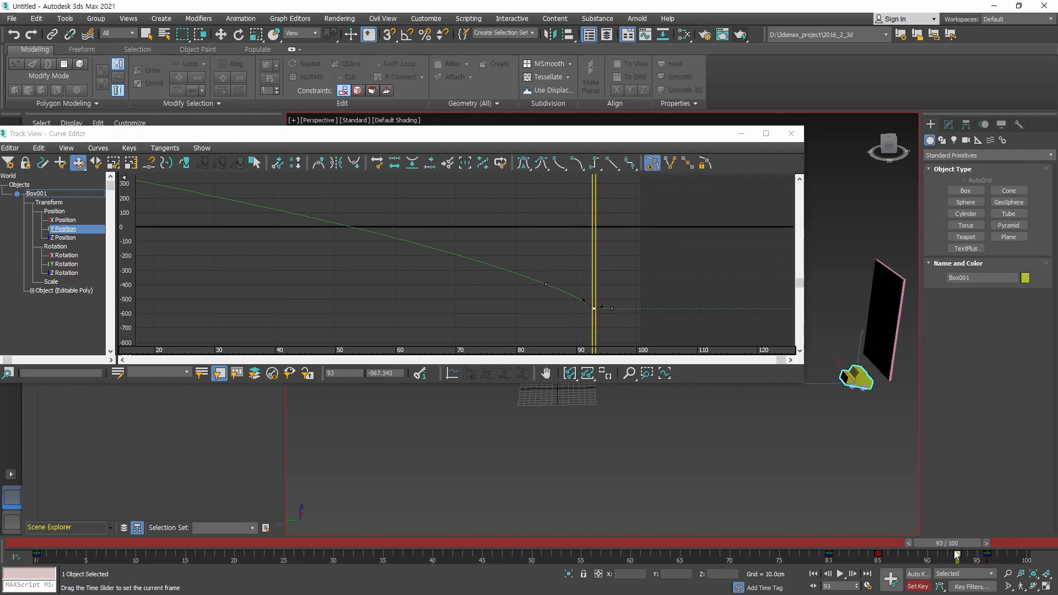
key("w")
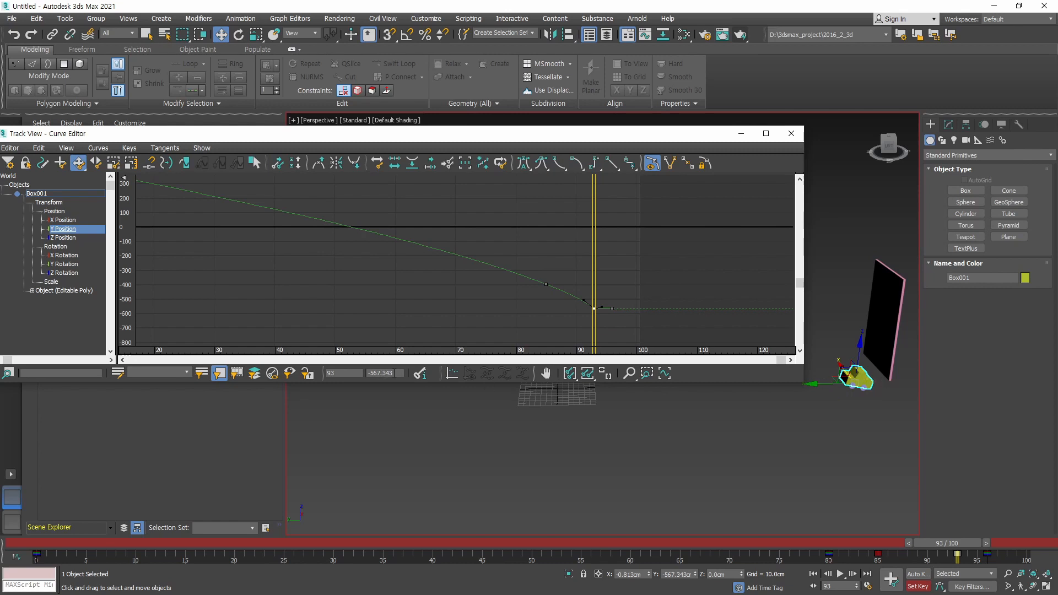
Step: Try to move the car closer to the wall at frame 93, to about Y -592.6 cm, and check the Y Position curve near that key
left_click_drag(395, 374, 357, 371)
left_click_drag(821, 386, 835, 381)
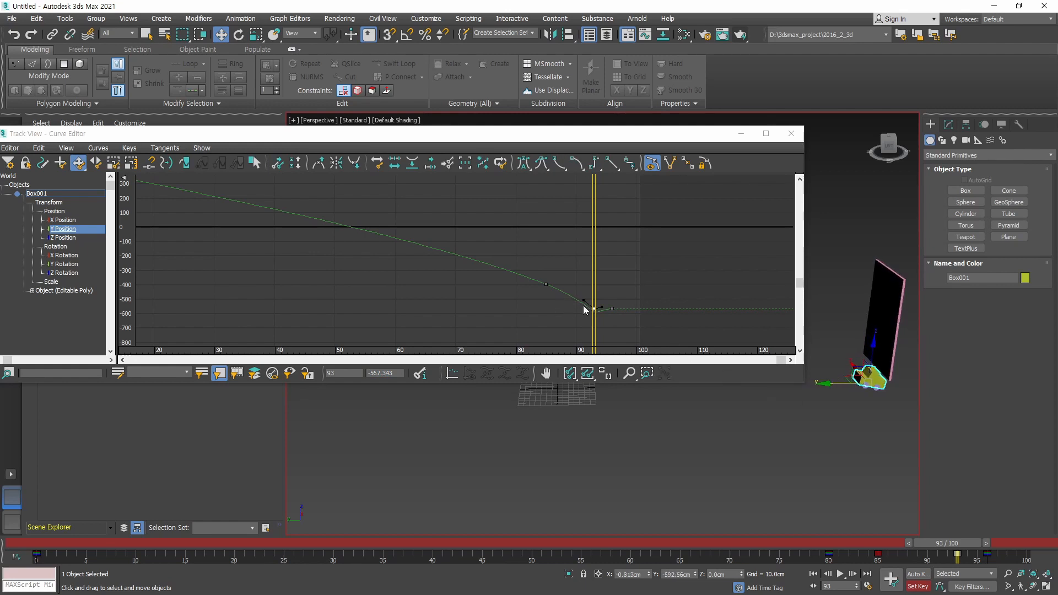
middle_click_drag(643, 322, 664, 296)
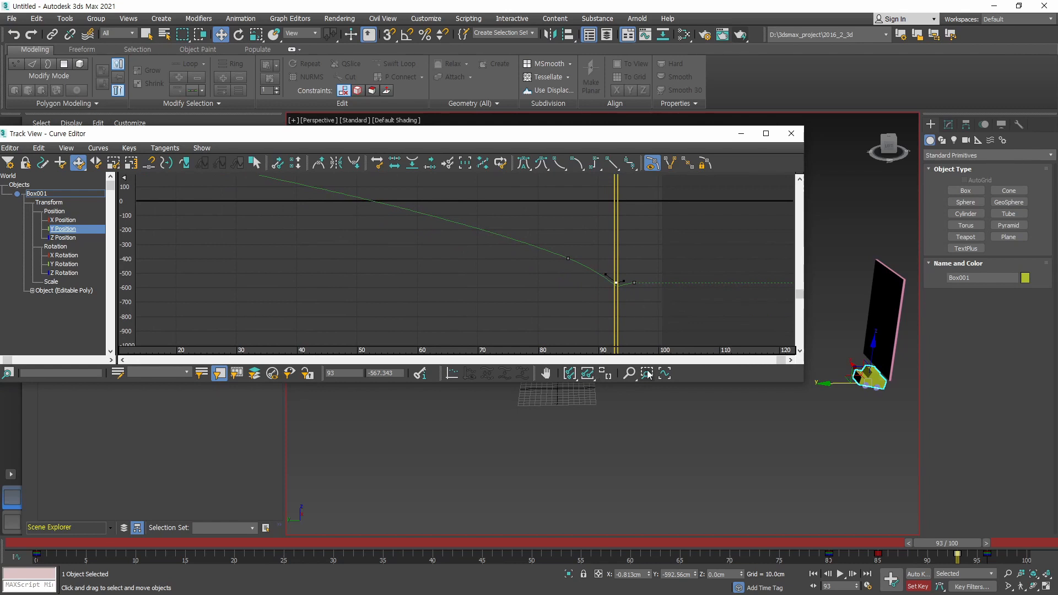
left_click(630, 374)
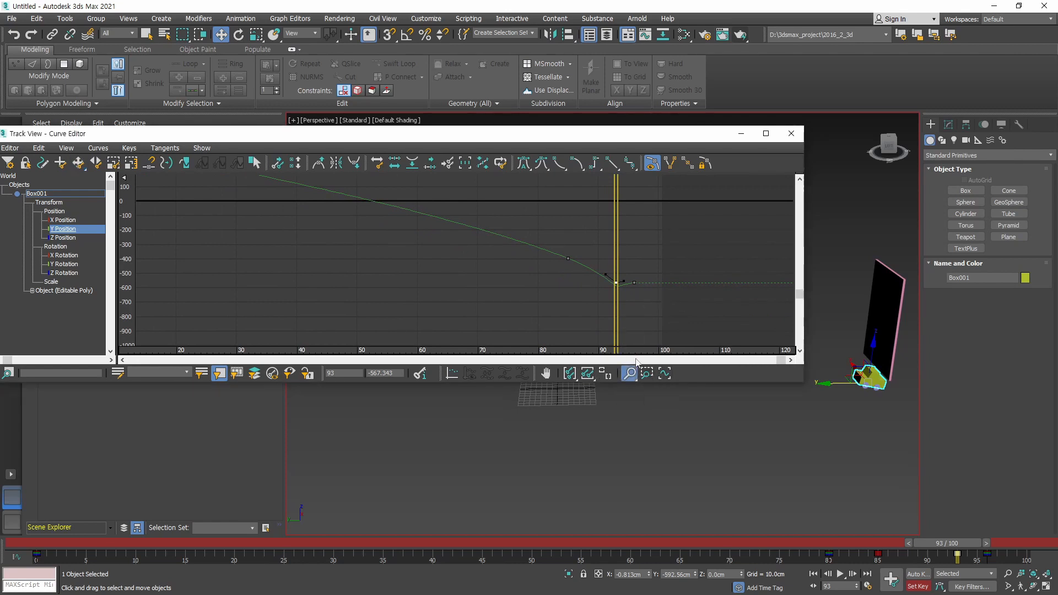
left_click_drag(635, 318, 690, 289)
middle_click_drag(661, 258, 599, 319)
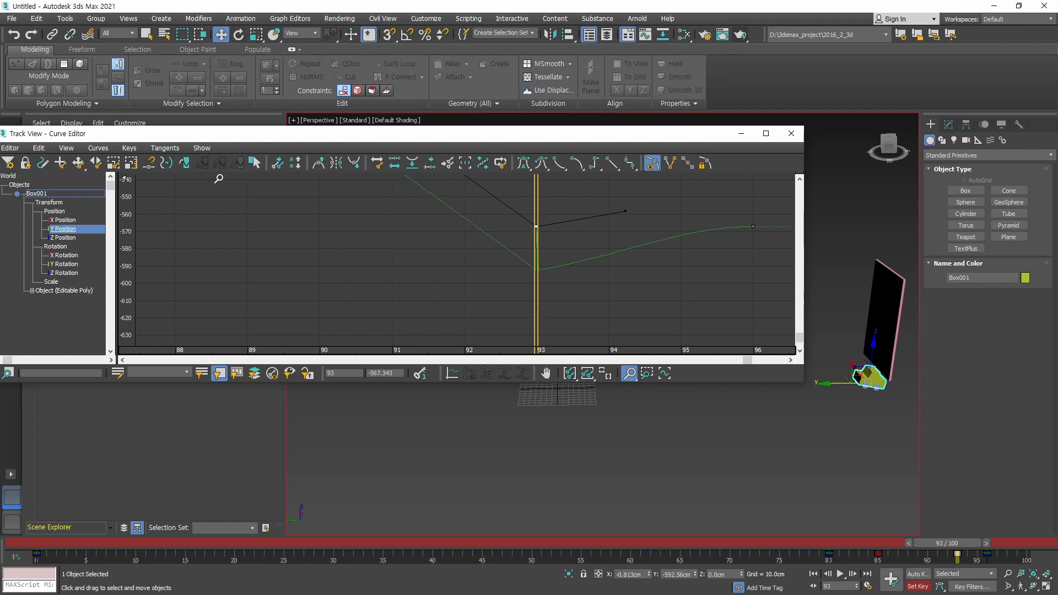
key("ctrl+z")
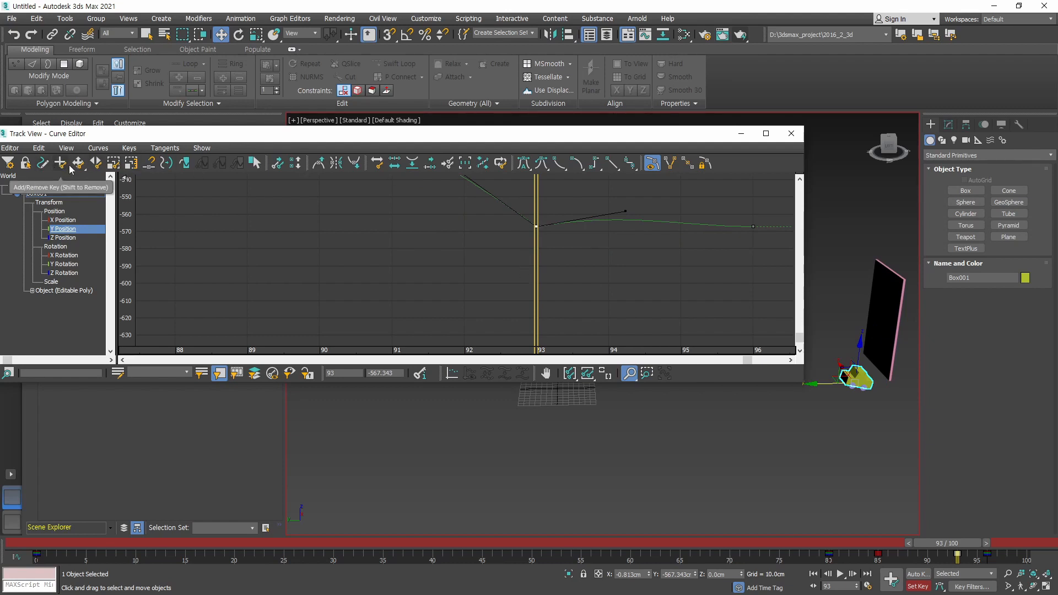
Step: Try to lower the frame 93 Y Position key to about -602 and undo the change after scrubbing to frame 95
right_click(630, 374)
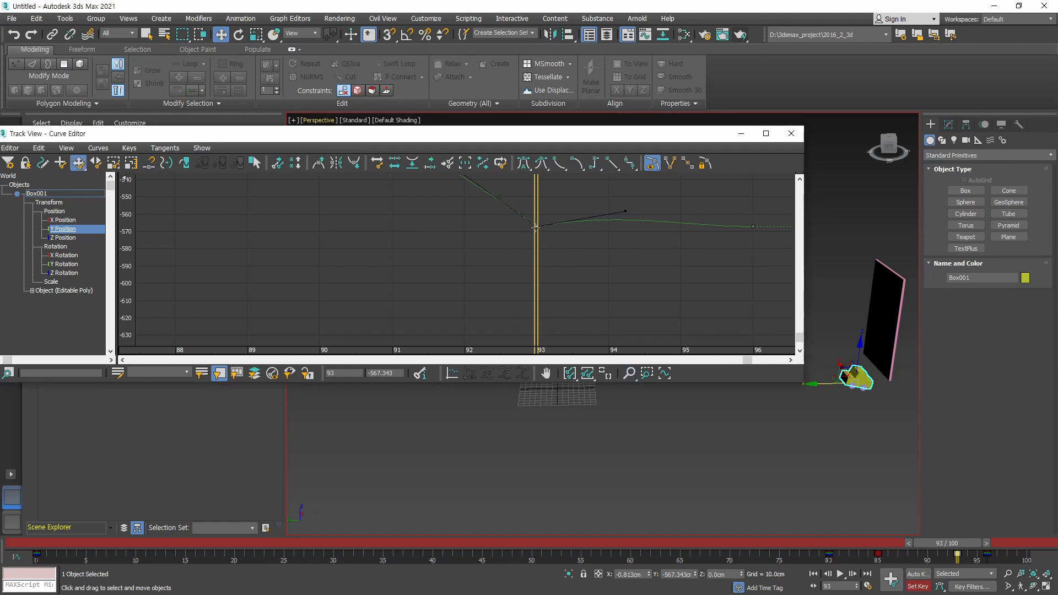
left_click_drag(536, 227, 537, 288)
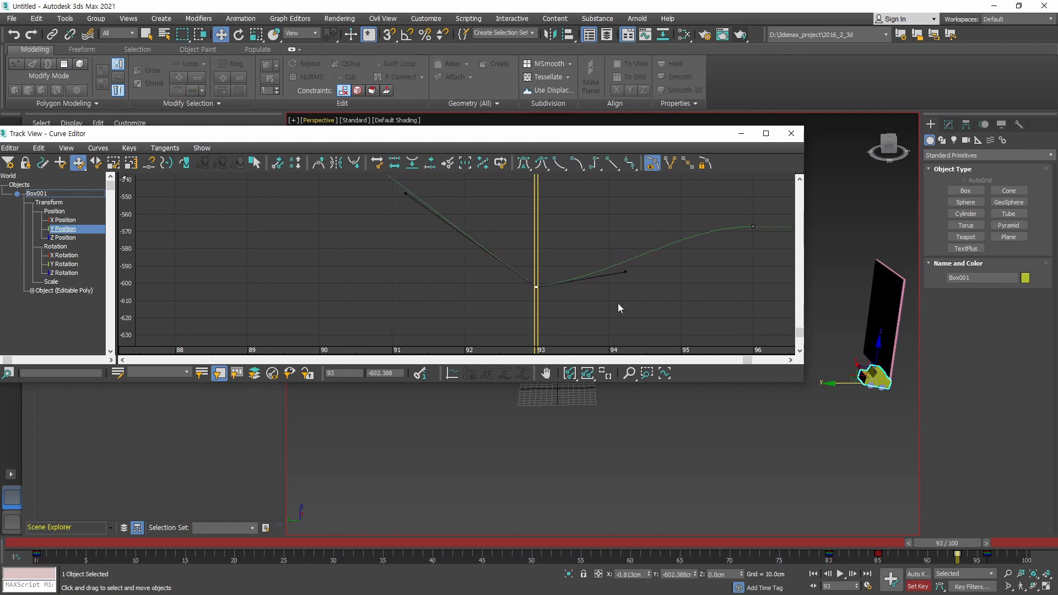
left_click_drag(924, 547, 939, 567)
key("ctrl+z")
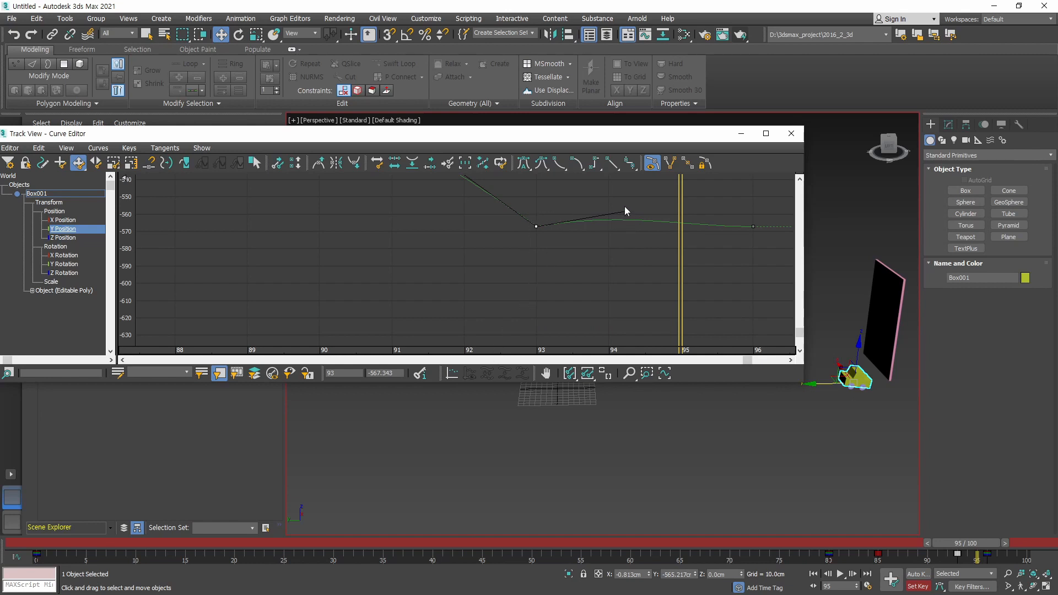
Step: Bend the outgoing tangent of the frame 93 Y Position key steeply downward, in line with the incoming curve, and scrub to frame 92
left_click_drag(625, 211, 617, 304)
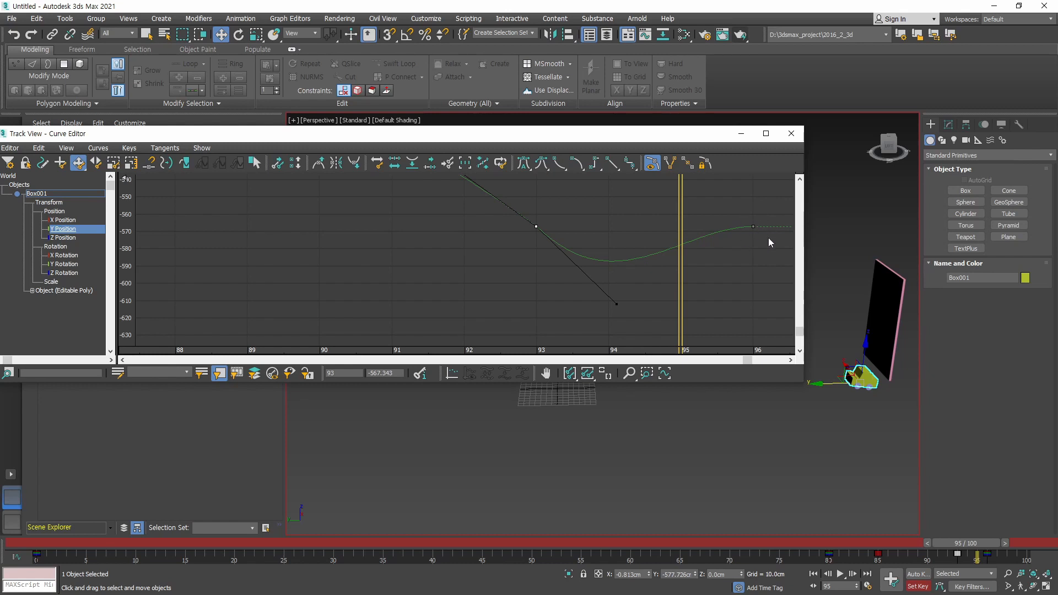
left_click(754, 226)
left_click_drag(504, 203, 543, 246)
left_click_drag(616, 304, 624, 293)
mouse_move(683, 281)
left_mouse_down()
mouse_move(402, 297)
mouse_move(702, 316)
mouse_move(259, 305)
mouse_move(479, 322)
mouse_move(439, 313)
left_mouse_up()
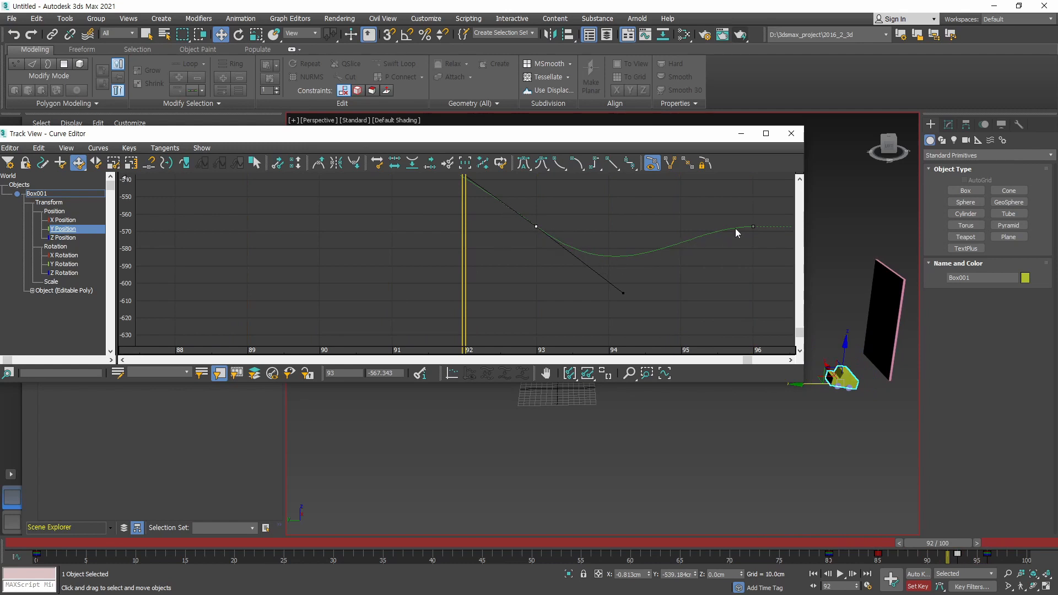
Step: Pull the incoming tangent handle of the frame 96 Y Position key slightly downward to round the dip, and deselect the key
left_click(733, 199)
left_click(754, 227)
left_click_drag(667, 202, 715, 249)
left_click_drag(734, 205, 757, 243)
left_click_drag(679, 226, 691, 251)
left_click(745, 290)
Step: Scrub back to frame 56, shift the Curve Editor away from the car and play the animation to check the crash motion
left_click_drag(945, 545, 590, 543)
left_click_drag(689, 142, 535, 129)
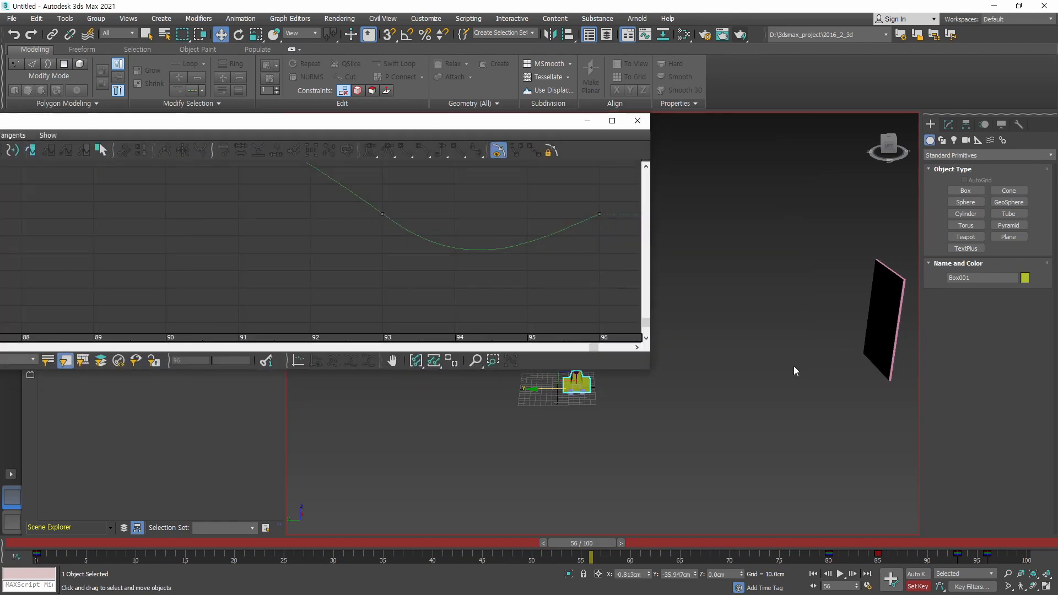
left_click(841, 575)
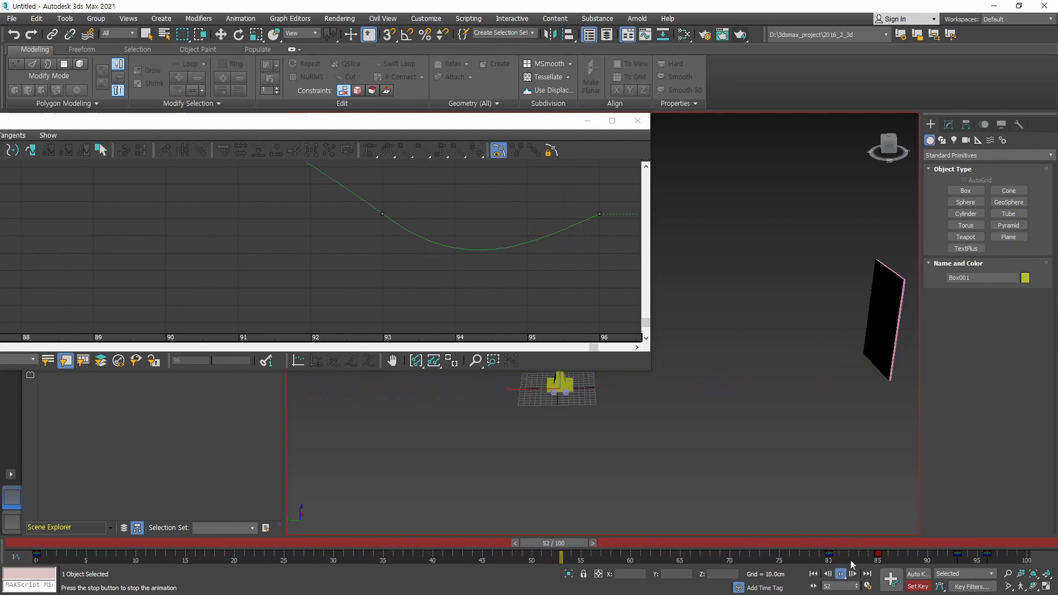
left_click(842, 575)
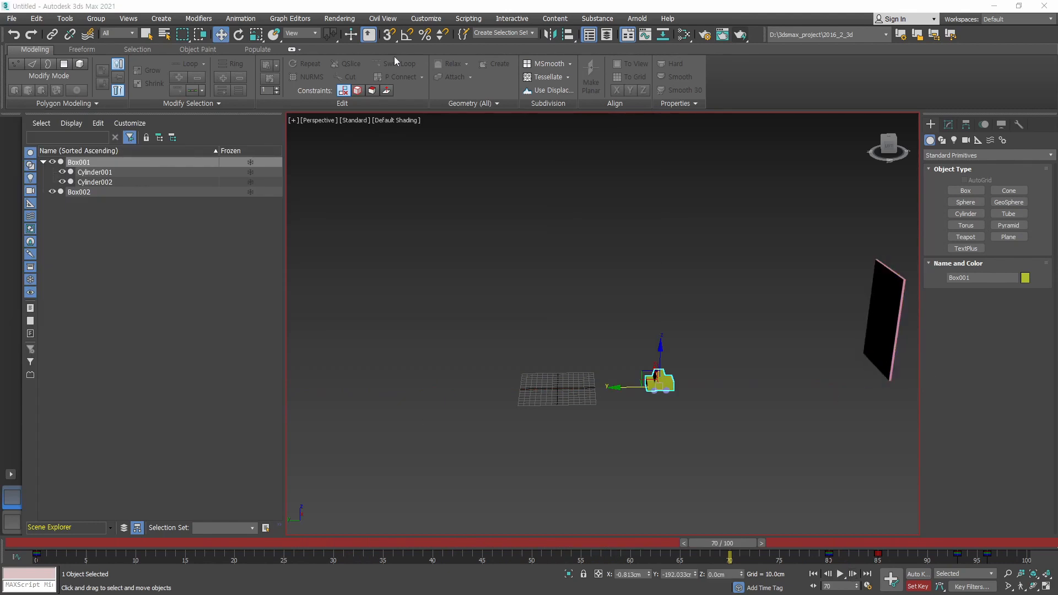
Step: Reopen the Curve Editor, then move and shrink its window so the car and the wall stay in view
left_click(290, 18)
left_click(296, 34)
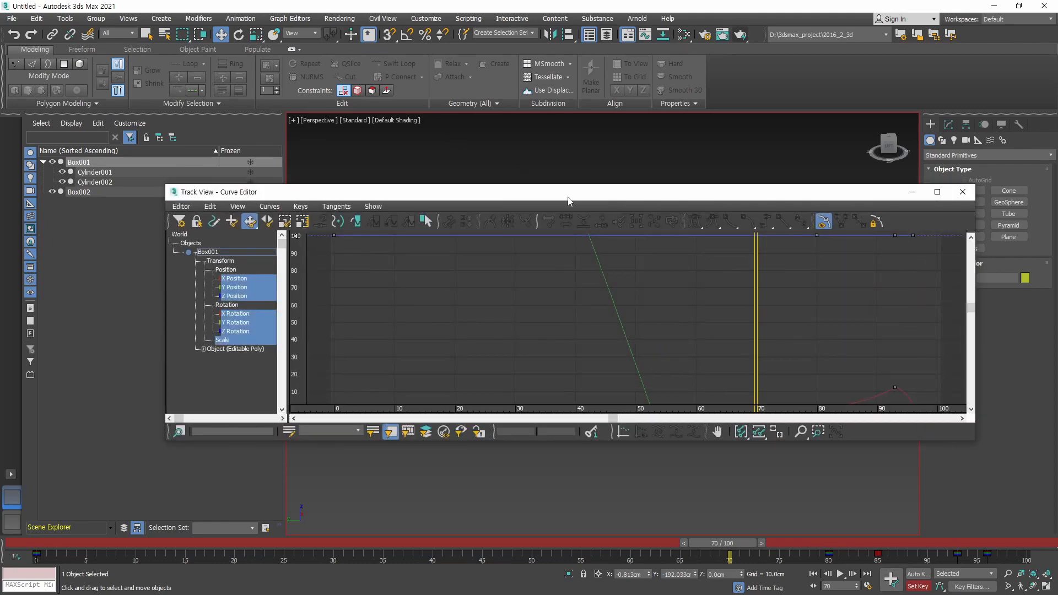
left_click_drag(570, 202, 409, 273)
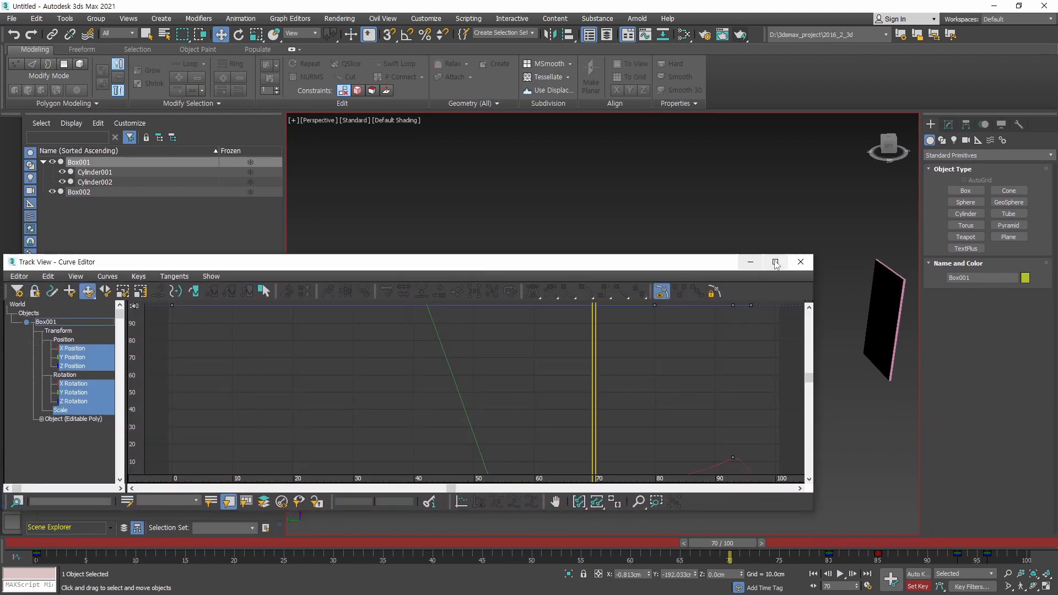
left_click_drag(816, 284, 474, 283)
left_click_drag(298, 256, 315, 305)
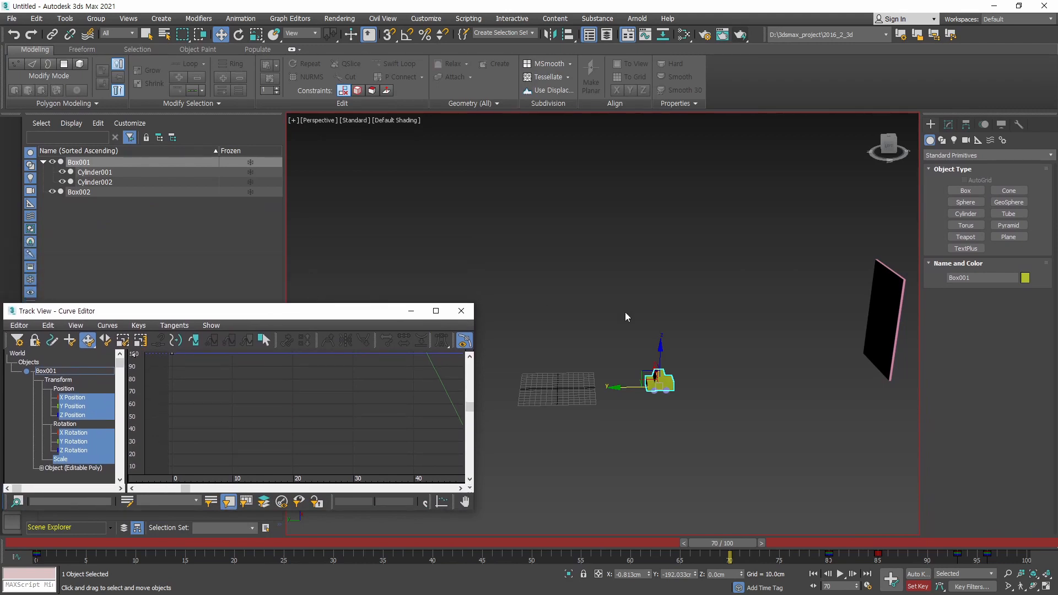
Step: Try to move the wall away from the car's path along the X axis, to about X 698 cm
left_click(876, 319)
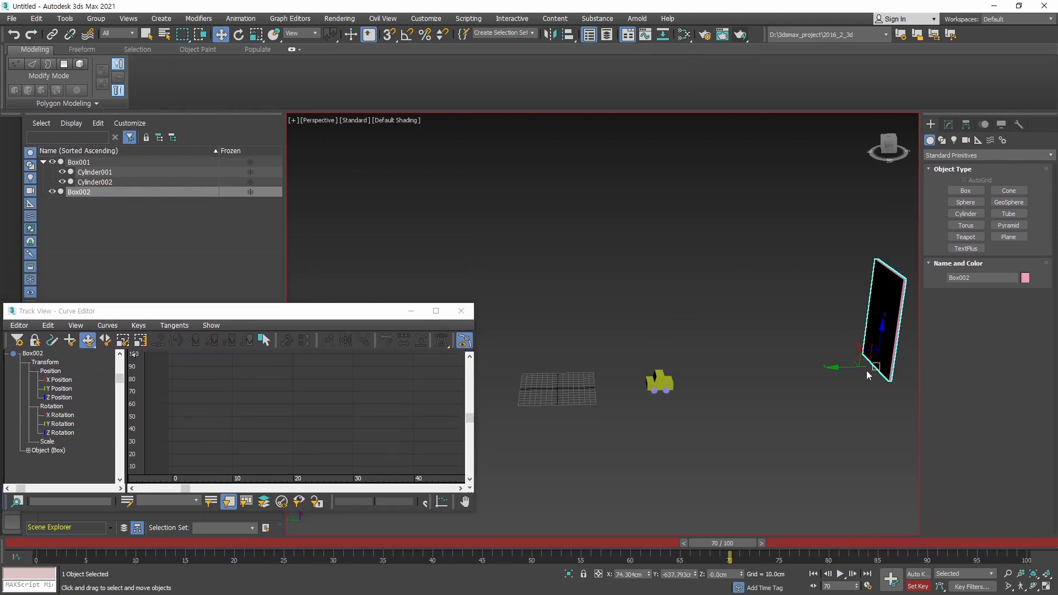
left_click_drag(861, 350, 808, 261)
middle_click_drag(593, 336, 610, 326)
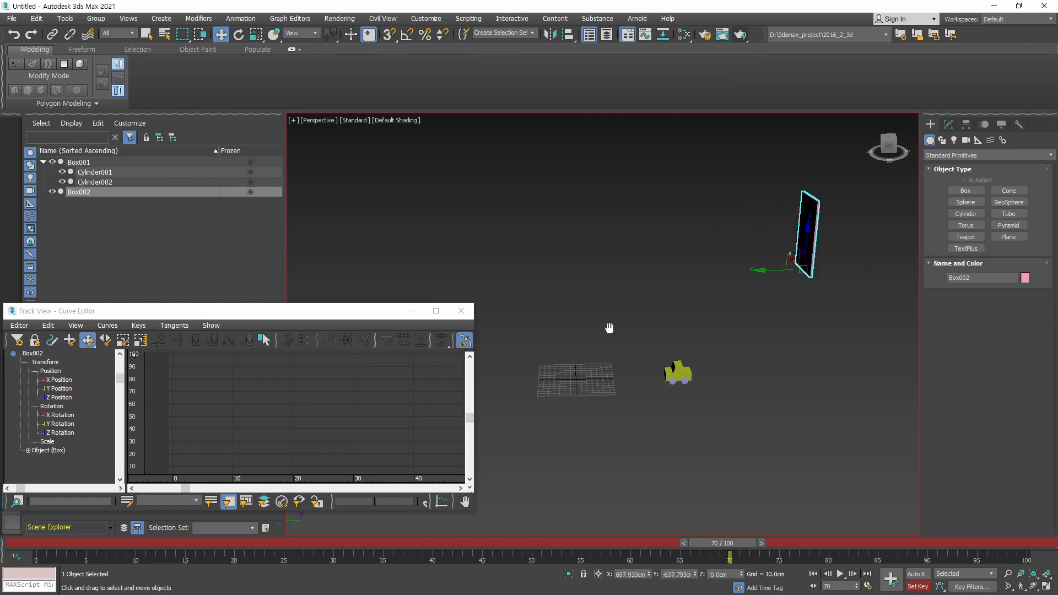
mouse_move(652, 362)
middle_mouse_down("alt")
mouse_move(659, 373)
mouse_move(721, 371)
mouse_move(647, 350)
mouse_move(670, 362)
middle_mouse_up("alt")
scroll(662, 353, "down", 3)
middle_click_drag(775, 358, 715, 381, "alt")
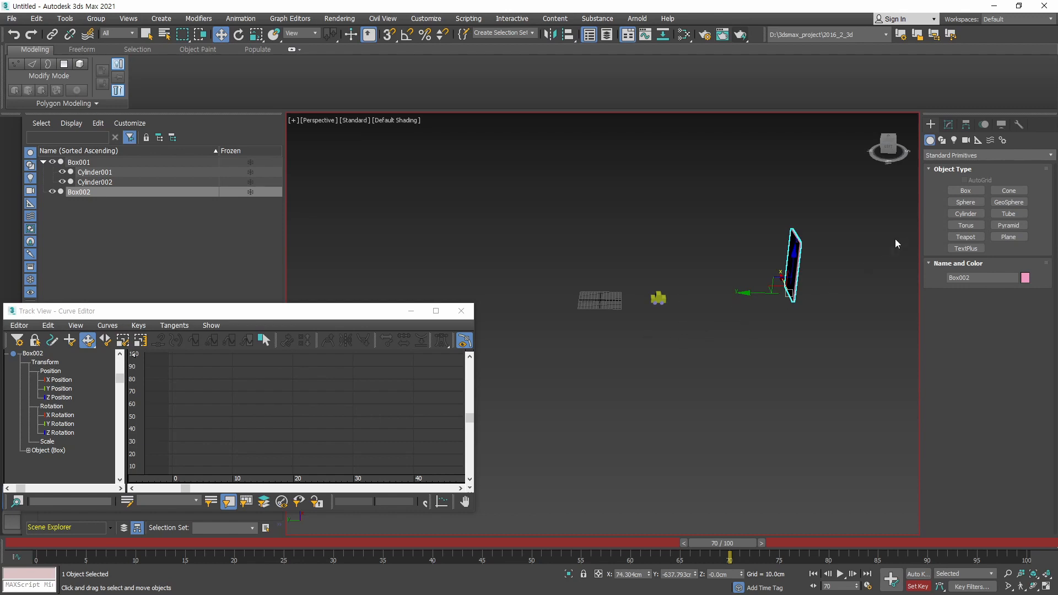
Step: Create a long box about 1092 cm long, 83 cm wide and 28 cm high along the car's path to the wall
left_click(966, 190)
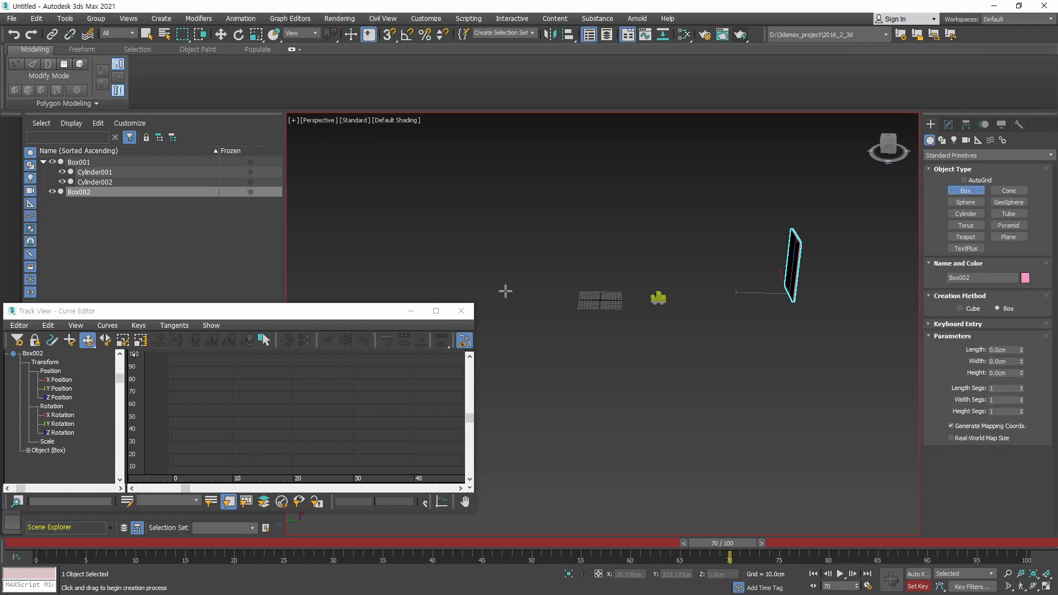
left_click_drag(468, 291, 795, 302)
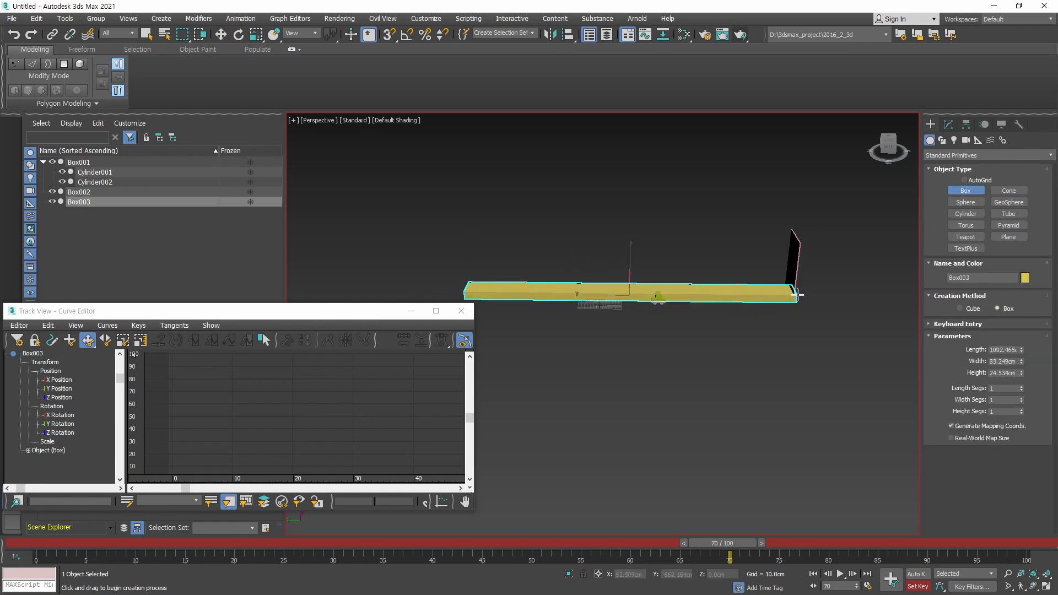
left_click(797, 292)
middle_click_drag(643, 360, 661, 394)
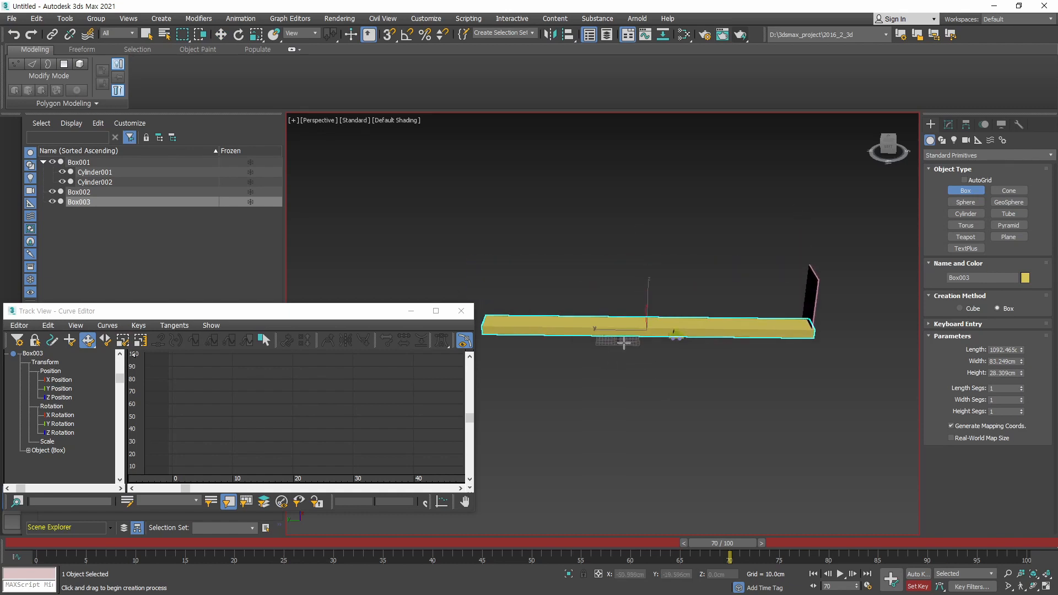
Step: Try to lift the car straight up to about Z 122 cm at frame 54
left_click_drag(743, 542, 599, 542)
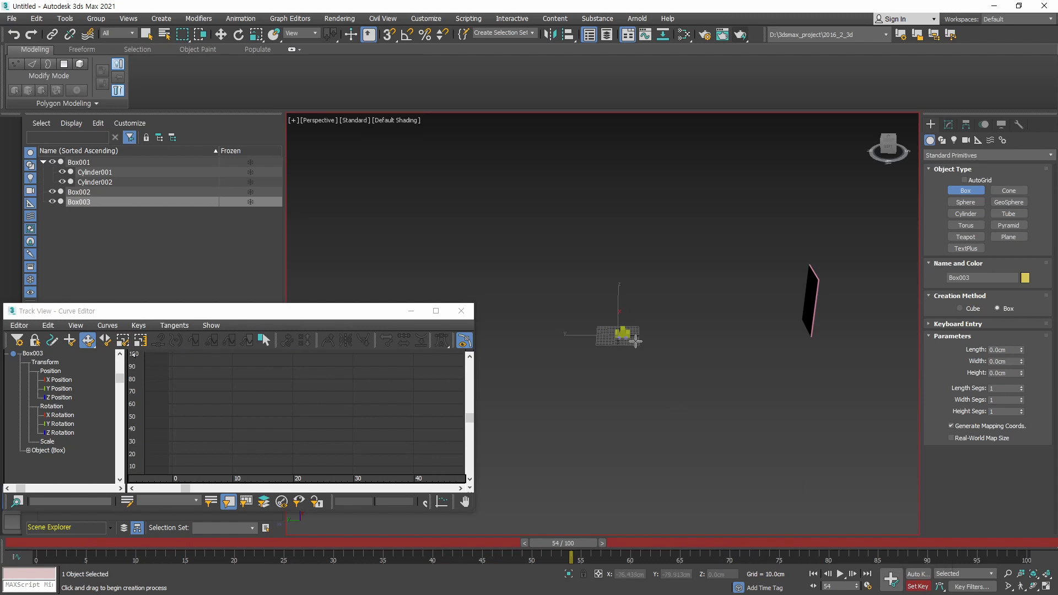
left_click(220, 34)
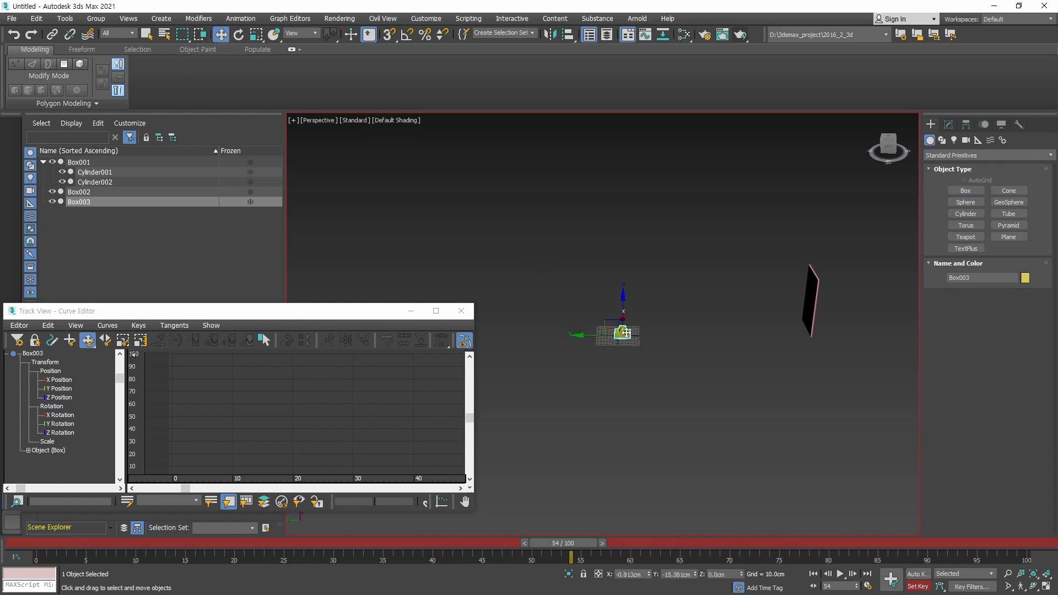
left_click(623, 332)
left_click_drag(623, 305, 625, 271)
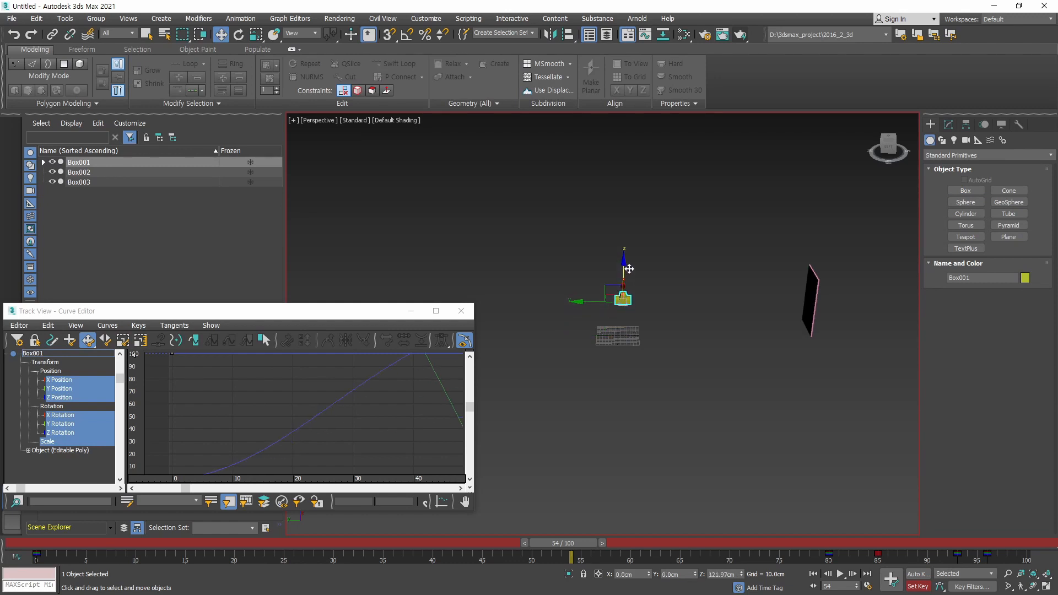
Step: Display only the car's Z Position track in the Curve Editor and scrub the animation back to frame 44
middle_click_drag(386, 401, 289, 443)
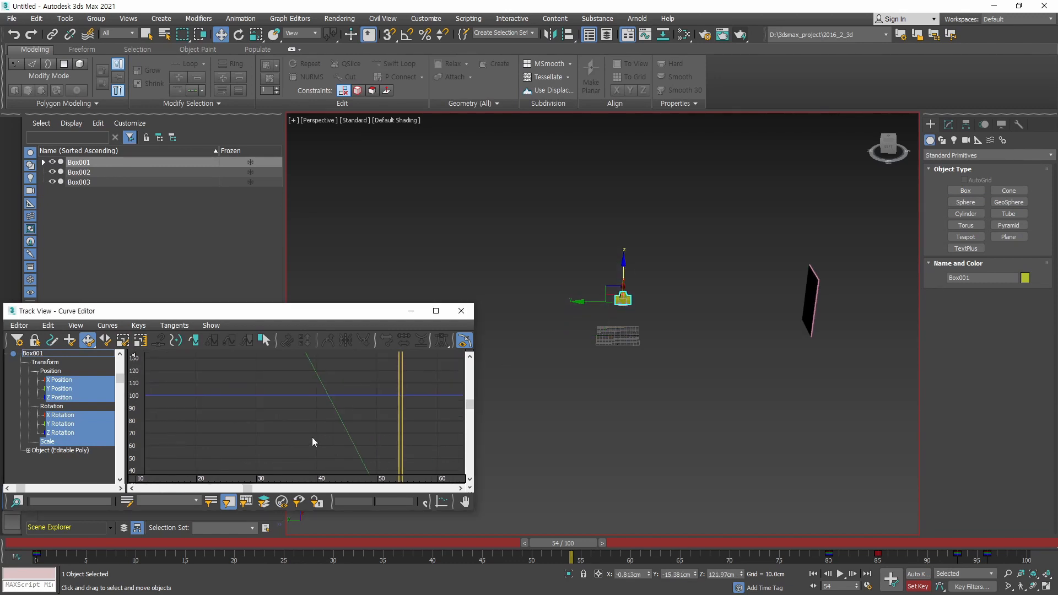
left_click(74, 397)
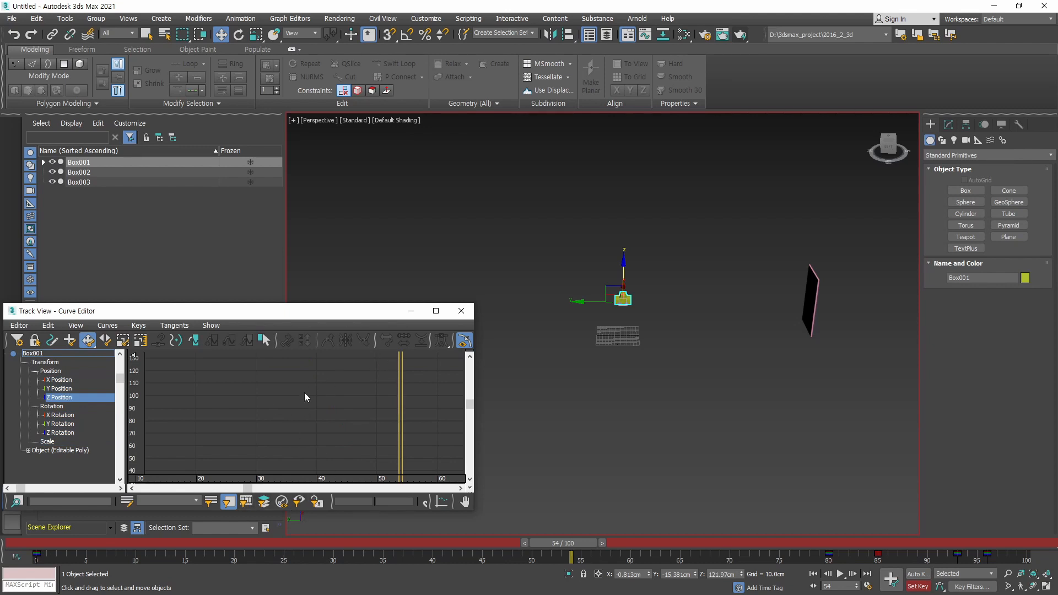
middle_click_drag(305, 397, 364, 387)
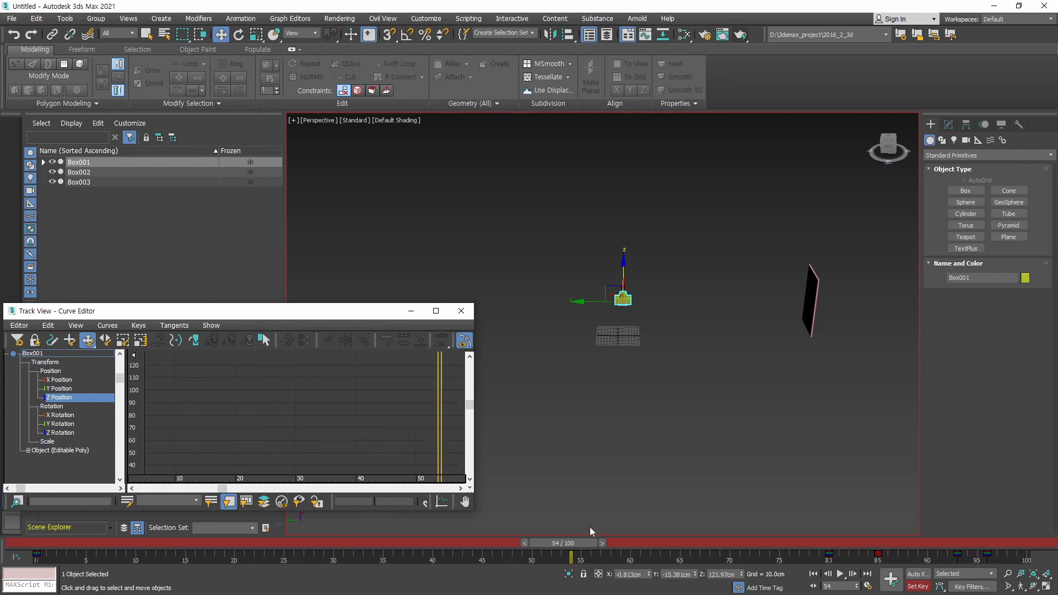
left_click_drag(570, 544, 485, 482)
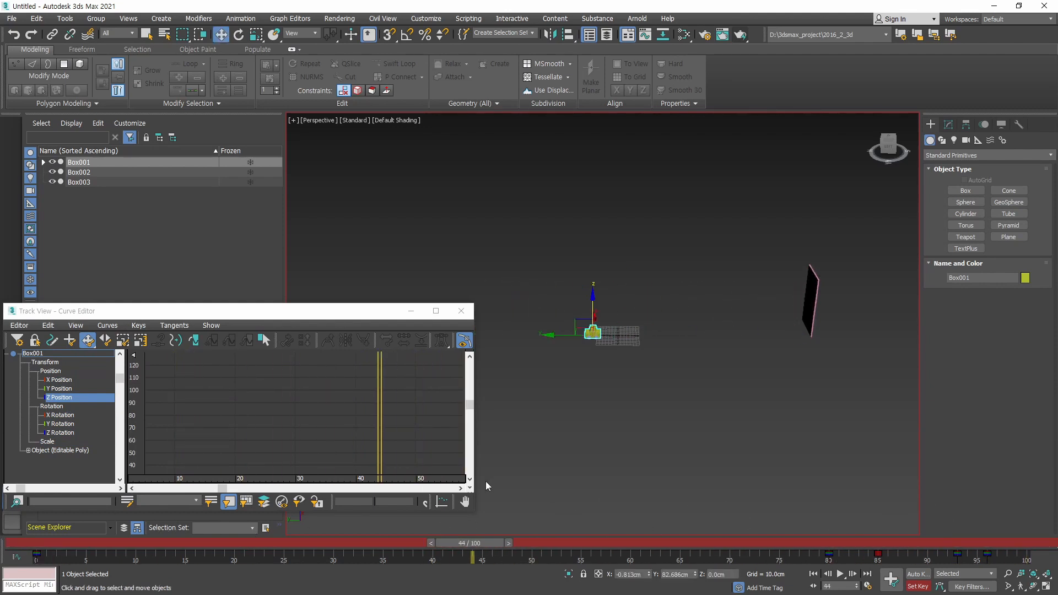
Step: Switch from Set Key mode to Auto Key mode and return to Set Key mode
left_click(920, 587)
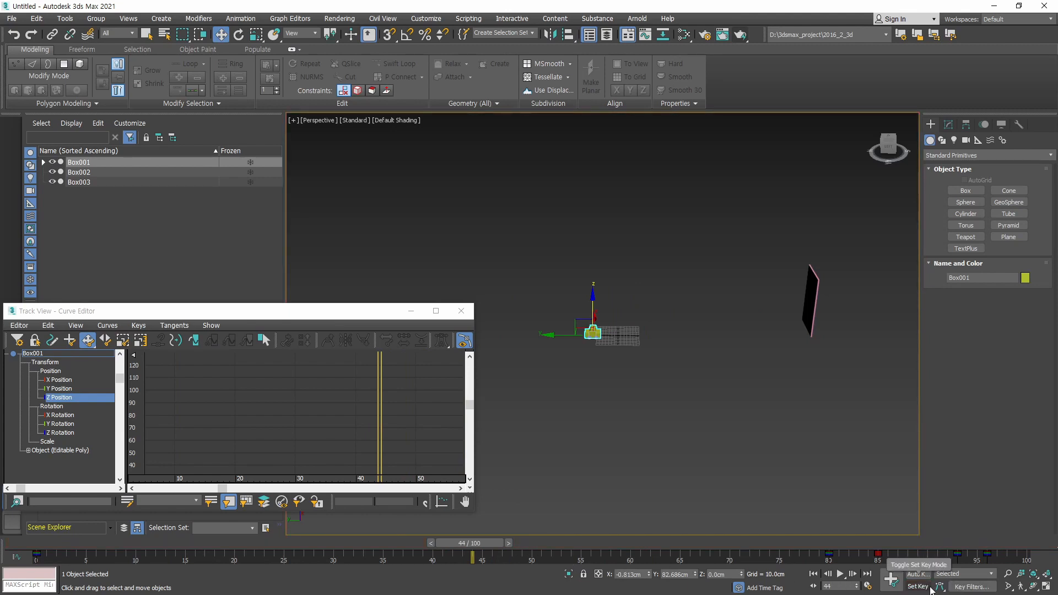
left_click(916, 574)
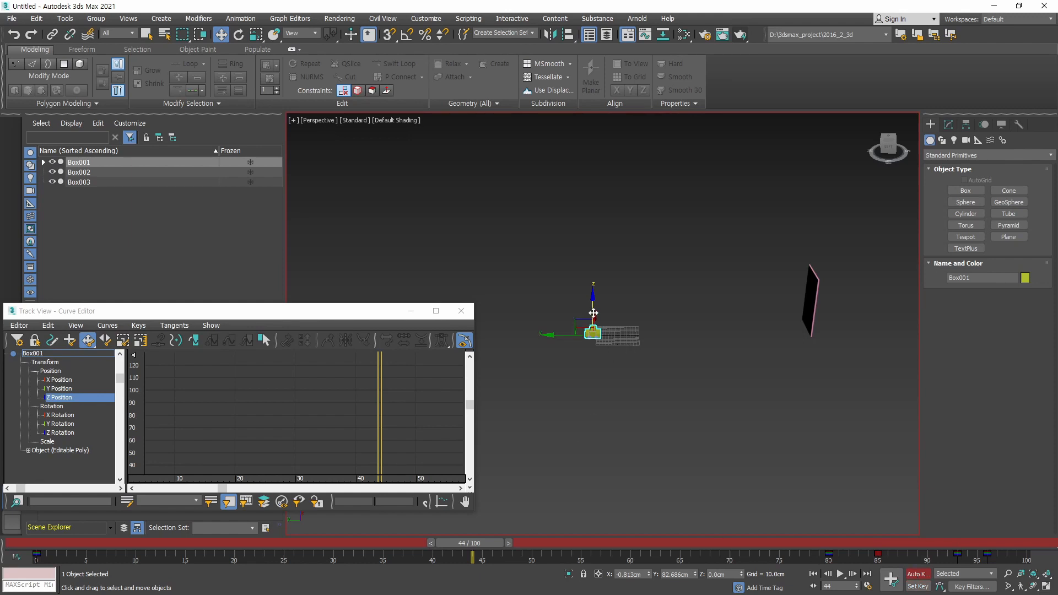
left_click(919, 587)
Step: Display the car's curves from X Position through Y Rotation and select its timeline key at frame 85
left_click(59, 380)
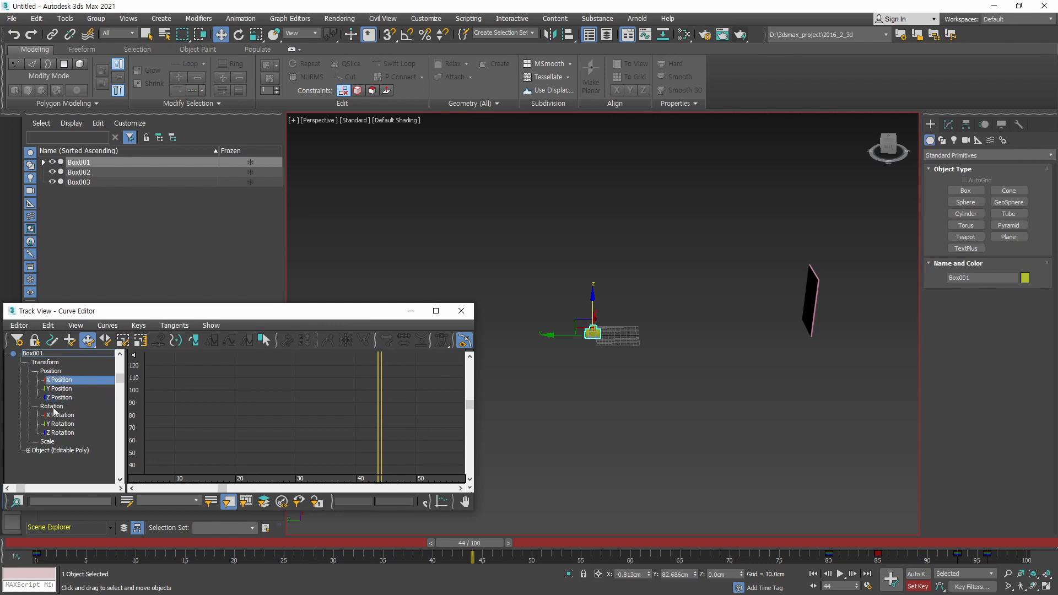
left_click(60, 424, "shift")
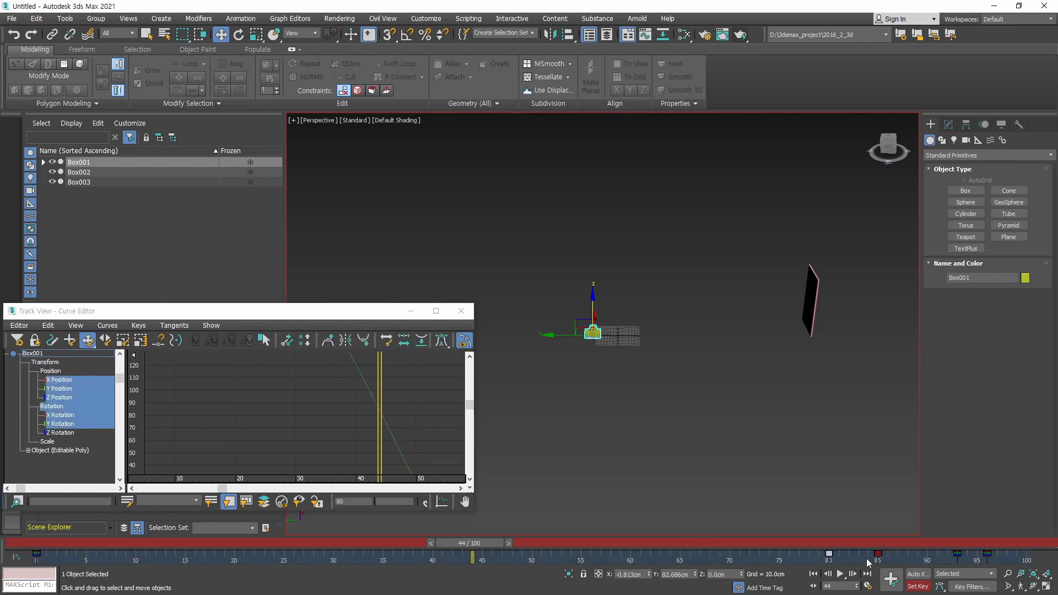
left_click_drag(865, 560, 864, 560)
left_click_drag(934, 558, 997, 562)
left_click_drag(901, 563, 868, 561)
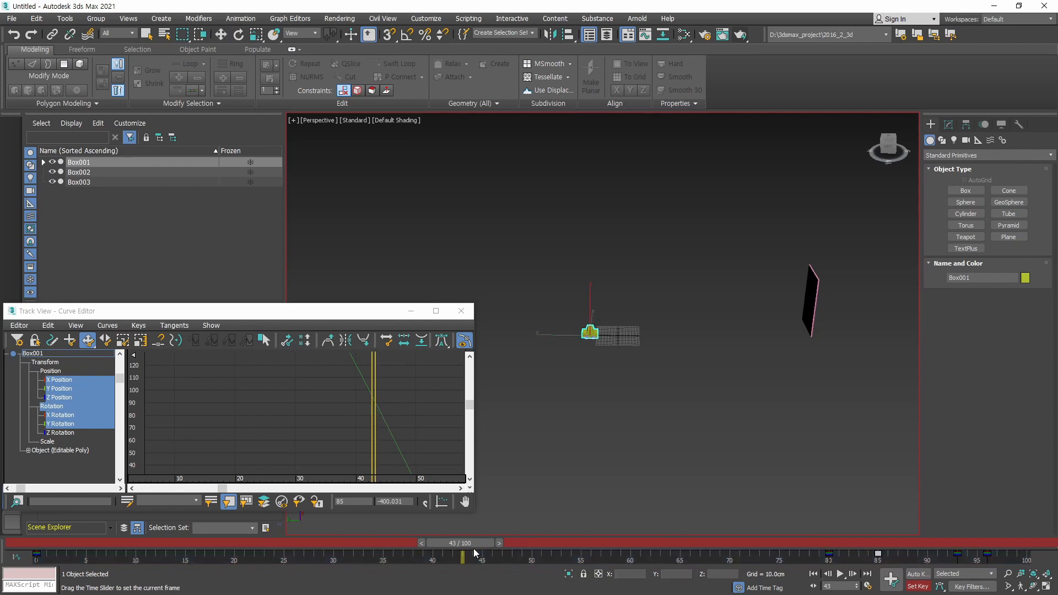
Step: Scrub the car's animation back to frame 16, then forward to frame 96 to review the crash
left_click_drag(474, 548, 212, 570)
key("w")
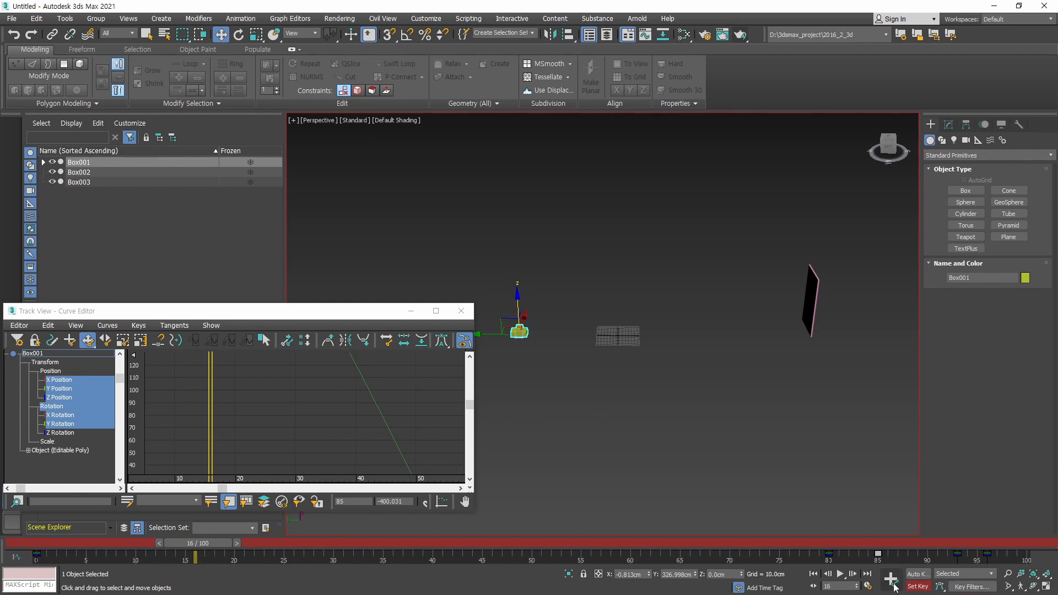
left_click_drag(220, 543, 1047, 576)
left_click_drag(1013, 543, 976, 543)
key("w")
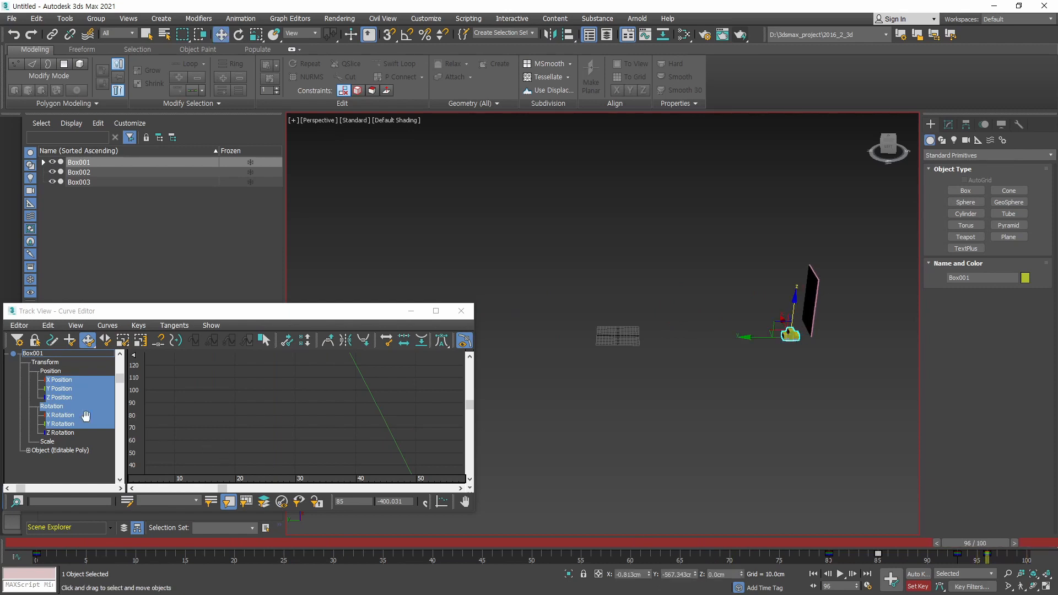
Step: Display only the car's Z Rotation track and widen the Curve Editor to show the whole curve up to frame 100
left_click(61, 433)
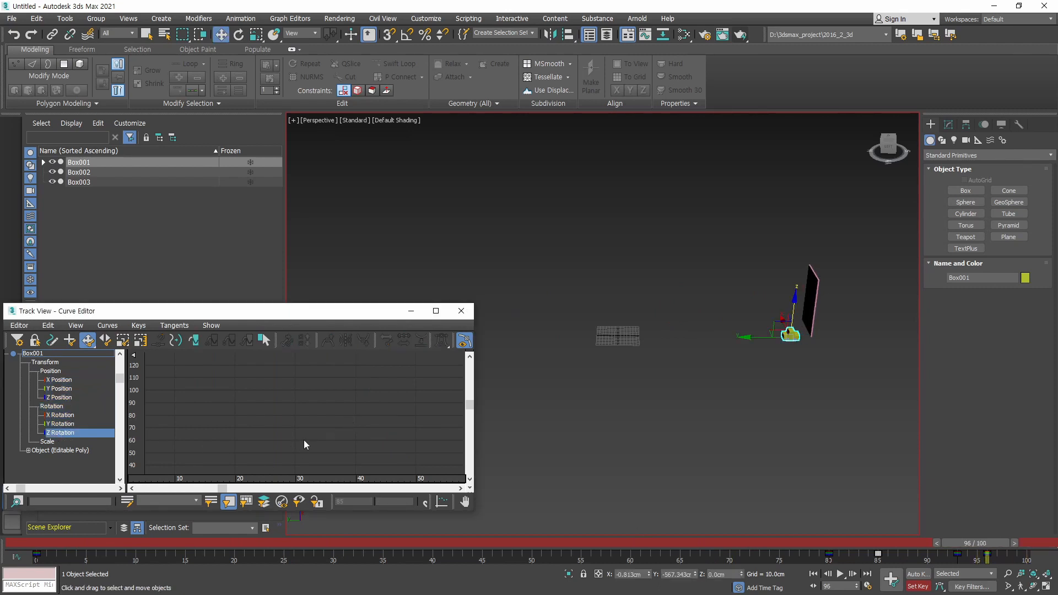
middle_click_drag(303, 441, 330, 386)
middle_click_drag(355, 464, 365, 416)
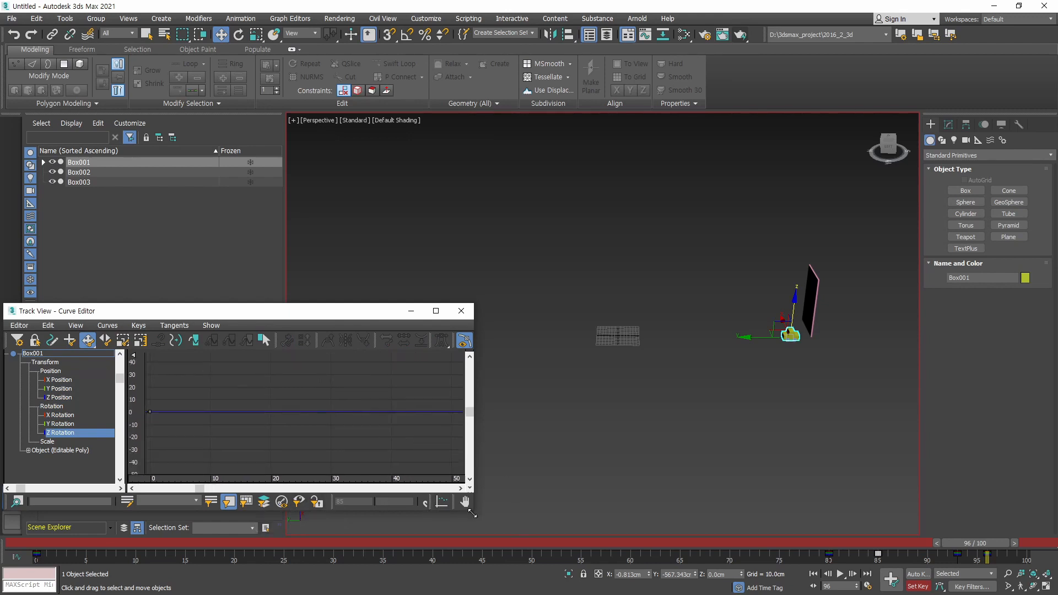
left_click_drag(473, 514, 693, 524)
left_click(577, 516)
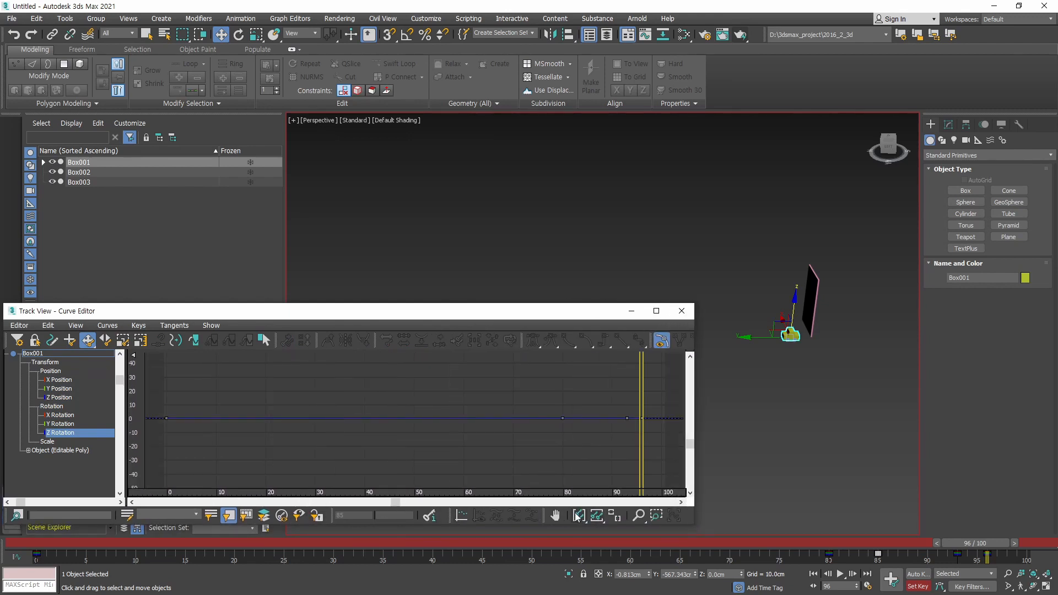
Step: Try setting all of the car's Z Rotation keys to 10, check the motion, and undo the change
left_click_drag(159, 405, 699, 457)
left_click_drag(616, 469, 679, 470)
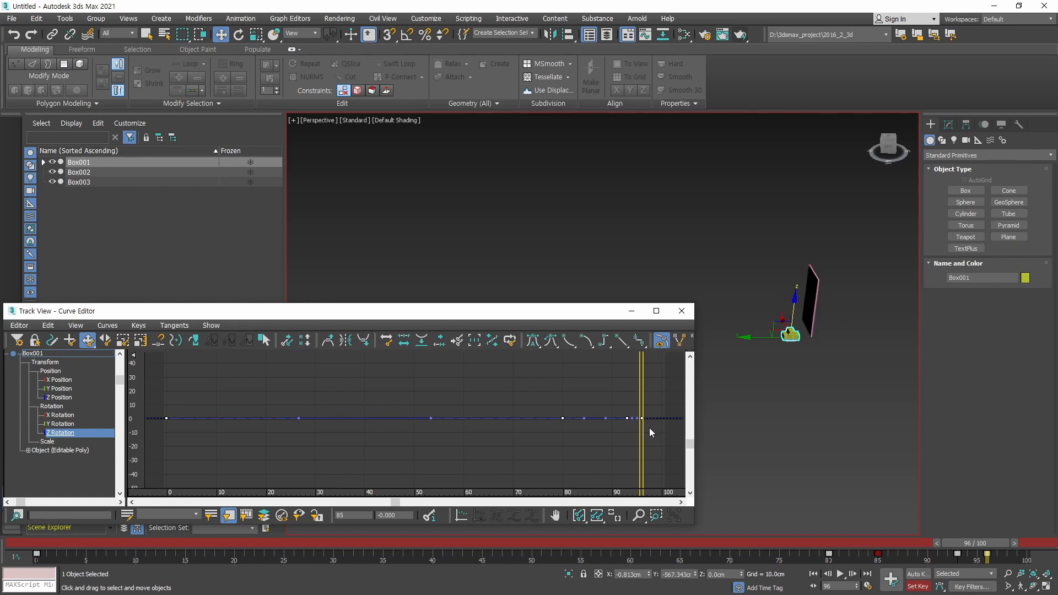
left_click(260, 451)
left_click_drag(151, 395, 677, 467)
left_click_drag(641, 474, 563, 476)
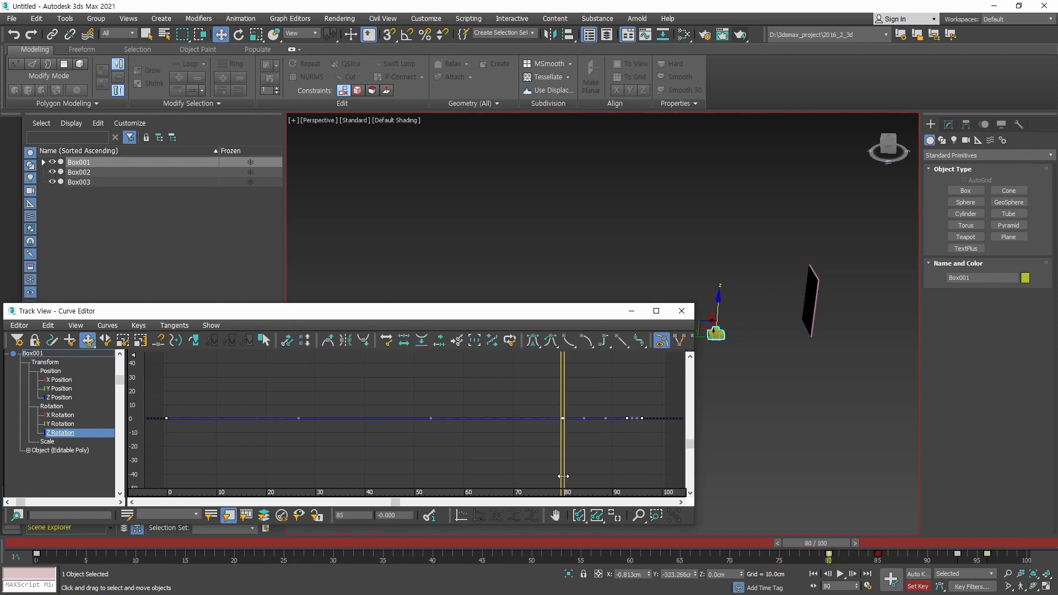
left_click_drag(407, 516, 352, 515)
type("10")
key("Return")
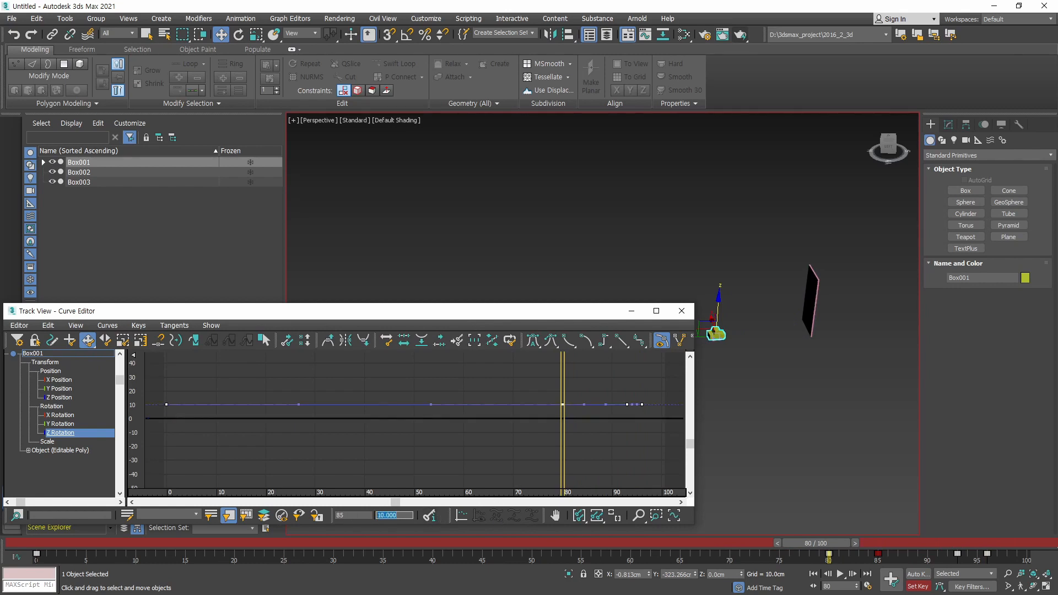
left_click_drag(854, 553, 1045, 590)
left_click_drag(1027, 554, 844, 544)
key("ctrl+z")
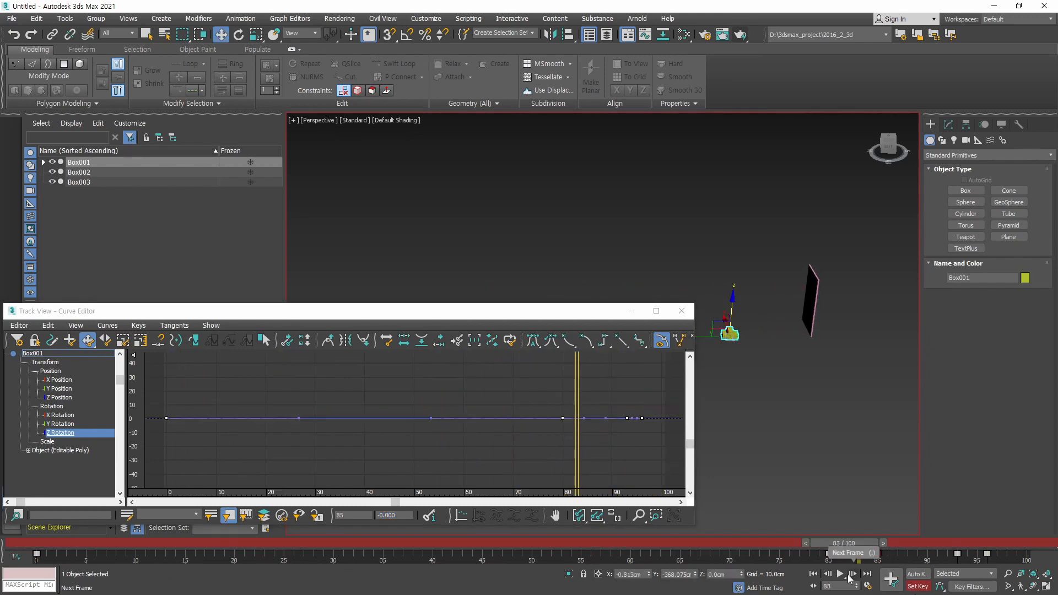
Step: Try setting the car's Z Rotation keys to 90, scrub to frame 95, and undo the change
left_click_drag(567, 307, 539, 270)
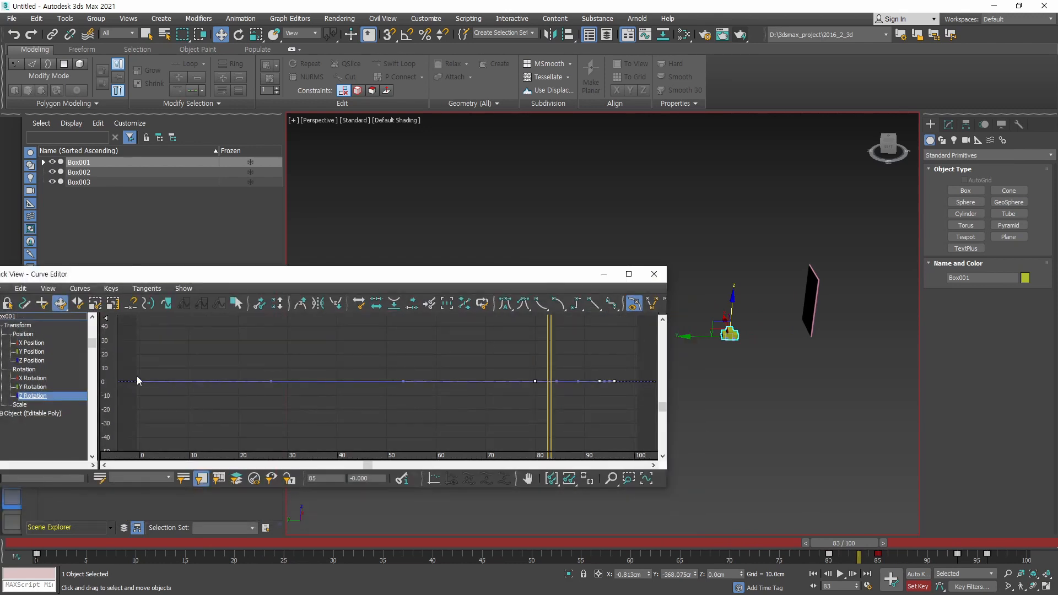
left_click(374, 481)
type("90")
key("Return")
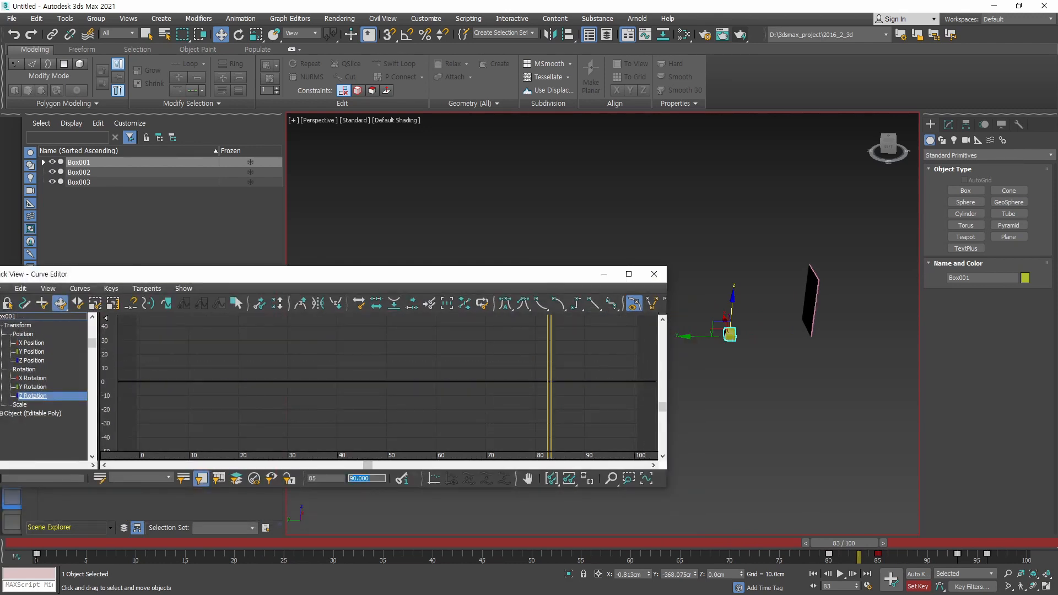
middle_click_drag(837, 408, 786, 479, "alt")
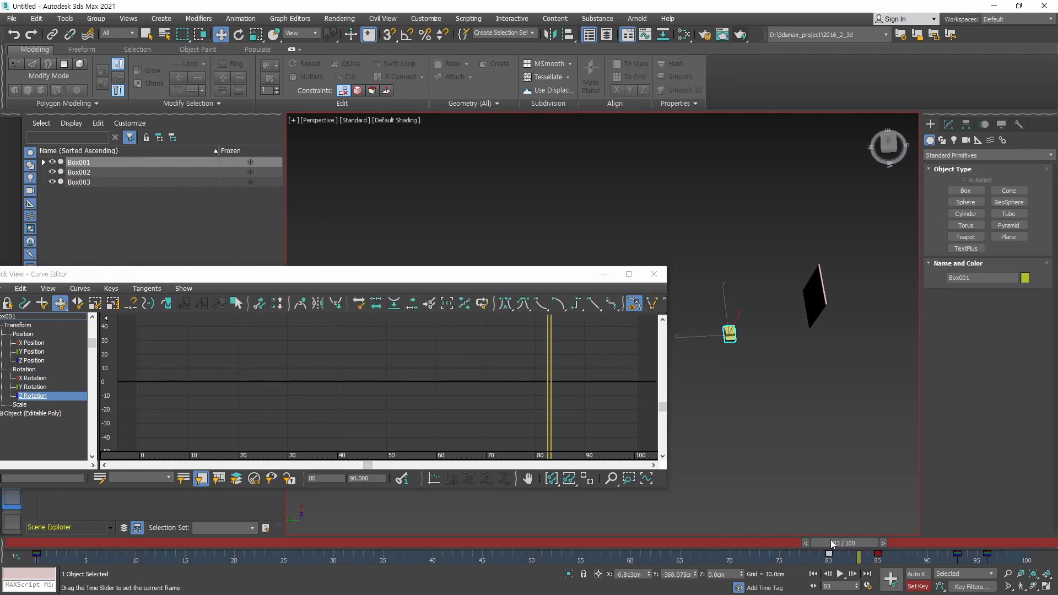
left_click_drag(844, 544, 962, 575)
key("ctrl+z")
key("ctrl+z")
key("ctrl+z")
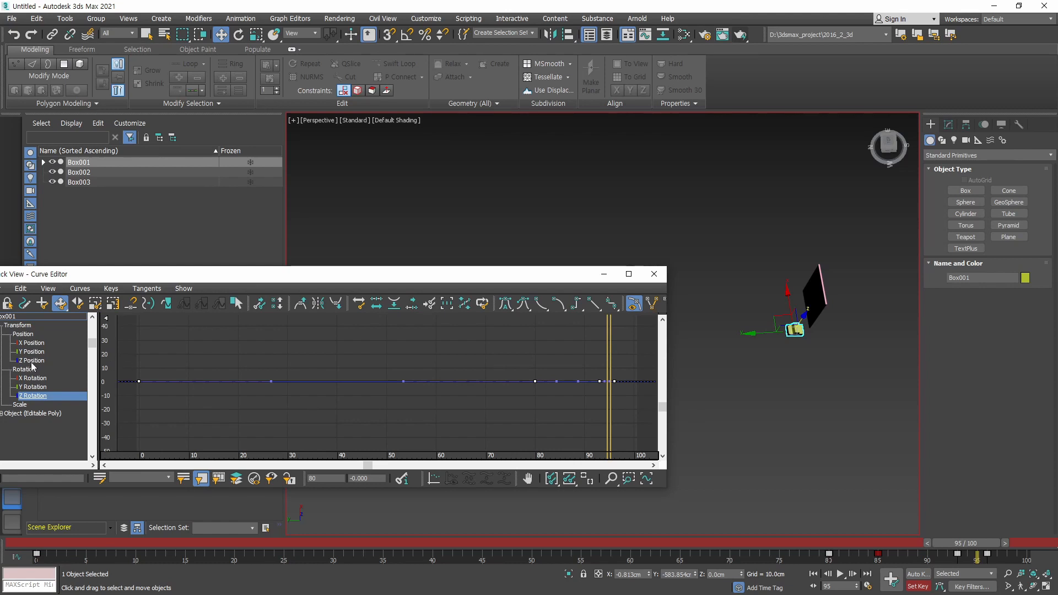
Step: Turn off Set Key mode and move the Curve Editor window away from the car and wall
left_click_drag(454, 275, 428, 301)
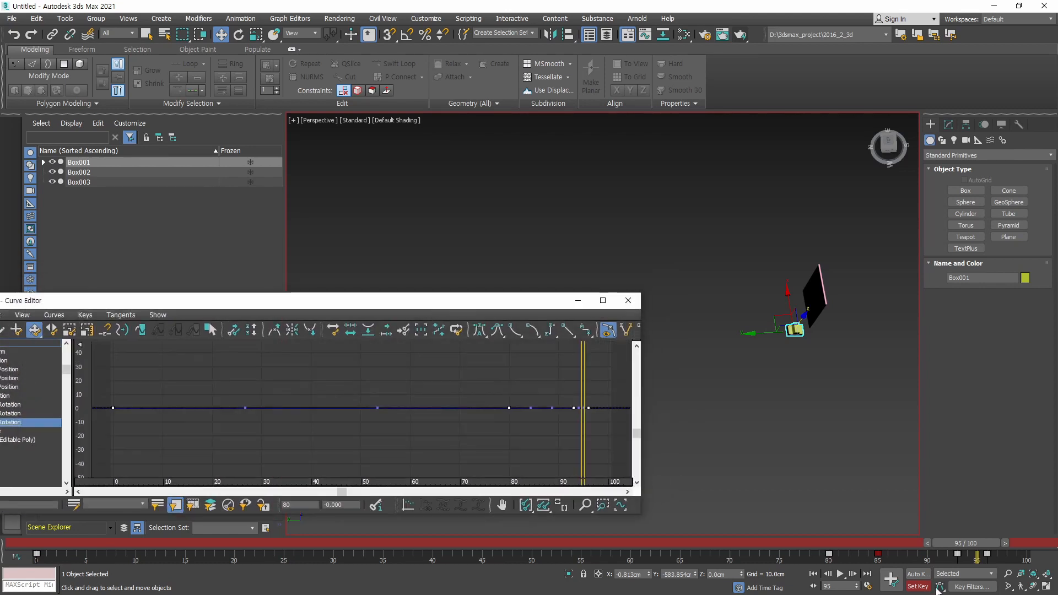
left_click(918, 586)
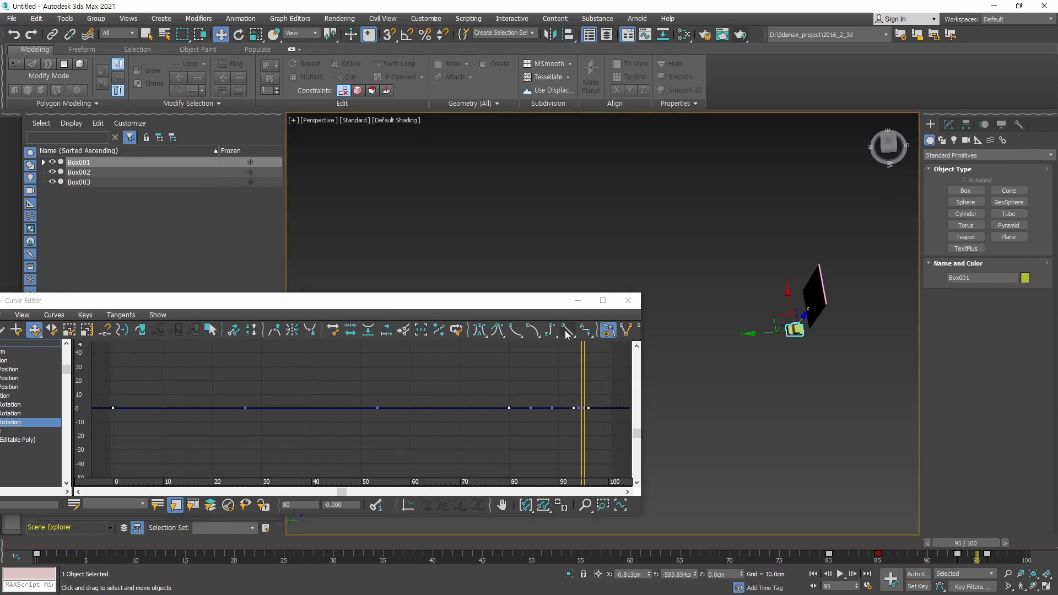
left_click_drag(546, 310, 411, 259)
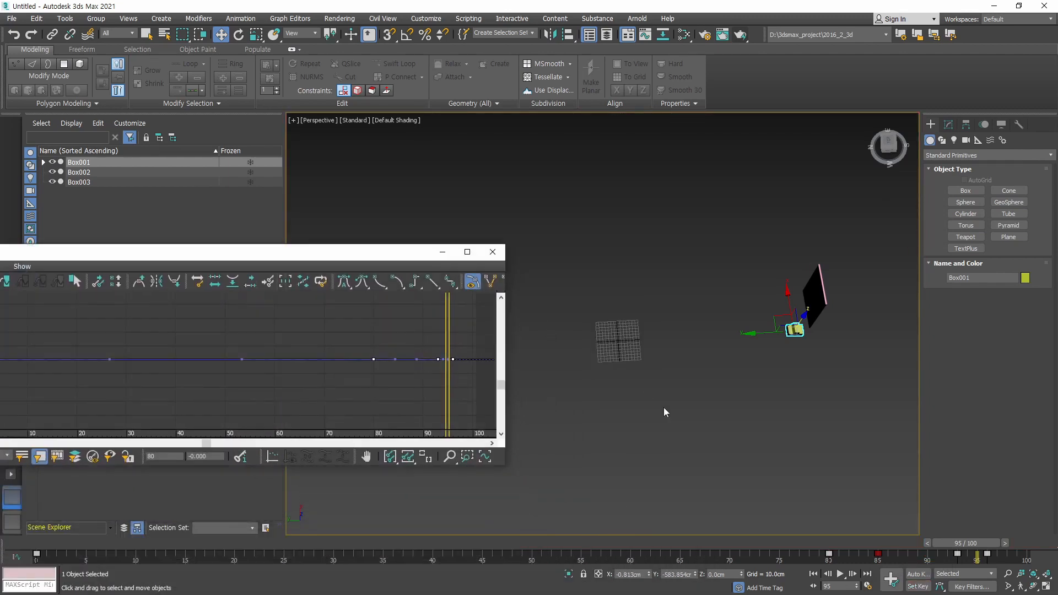
middle_click_drag(705, 462, 693, 415, "alt")
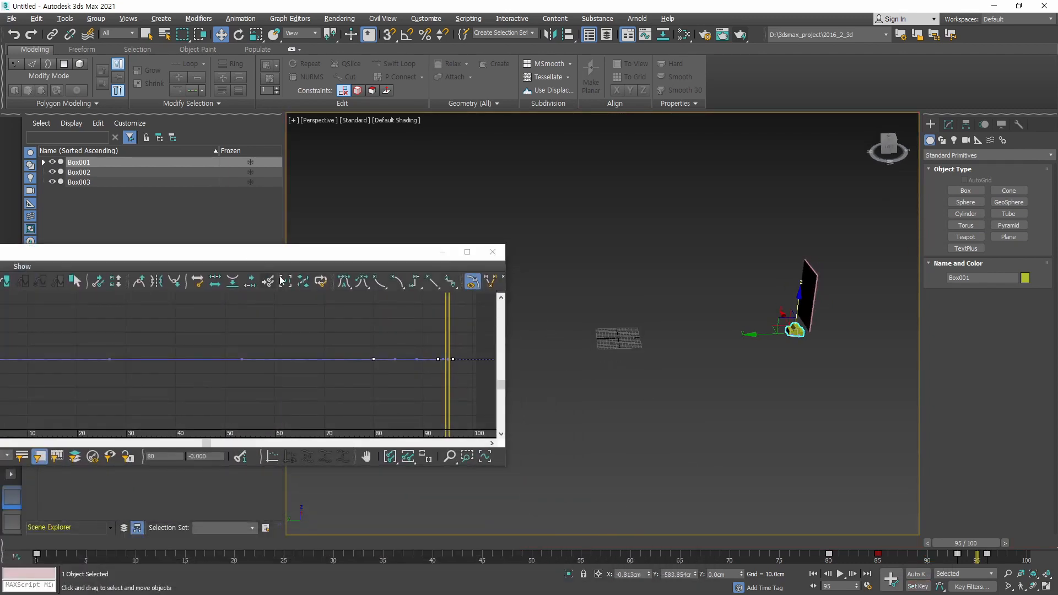
Step: Delete the object Box003 from the scene
left_click(60, 183)
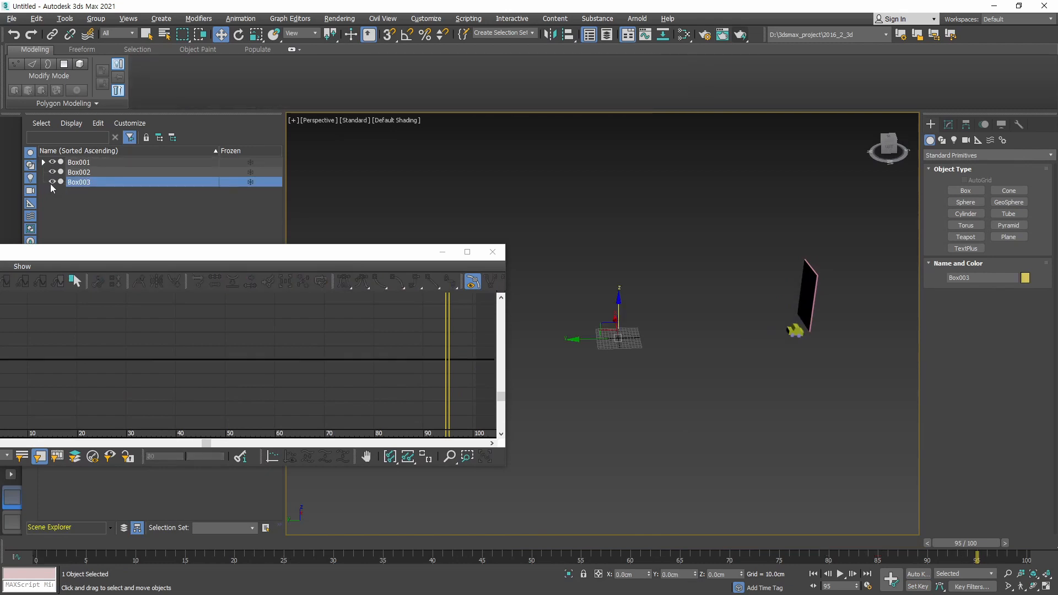
scroll(587, 305, "up", 2)
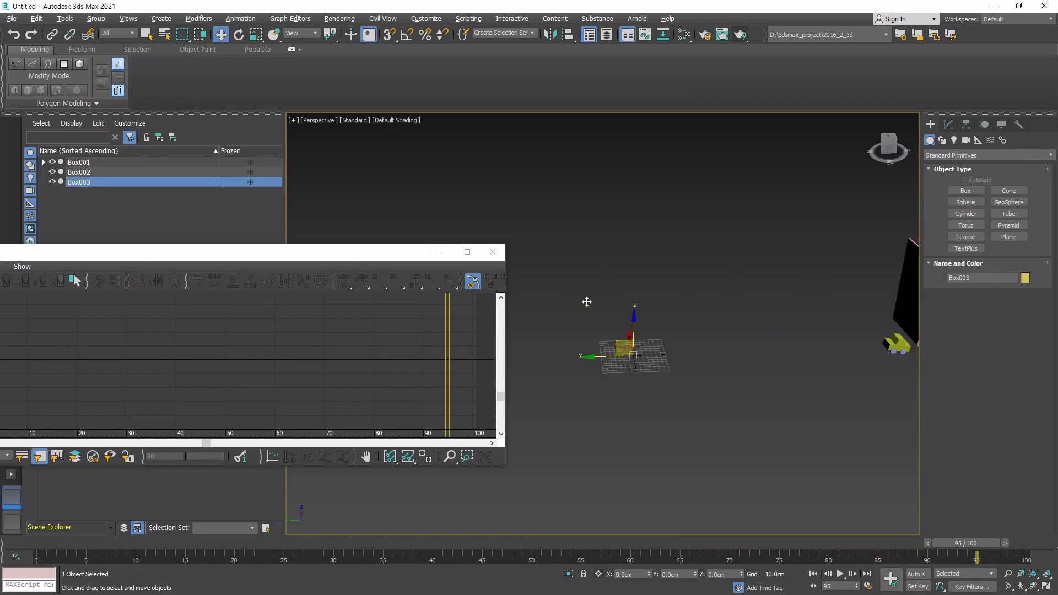
scroll(588, 305, "down", 1)
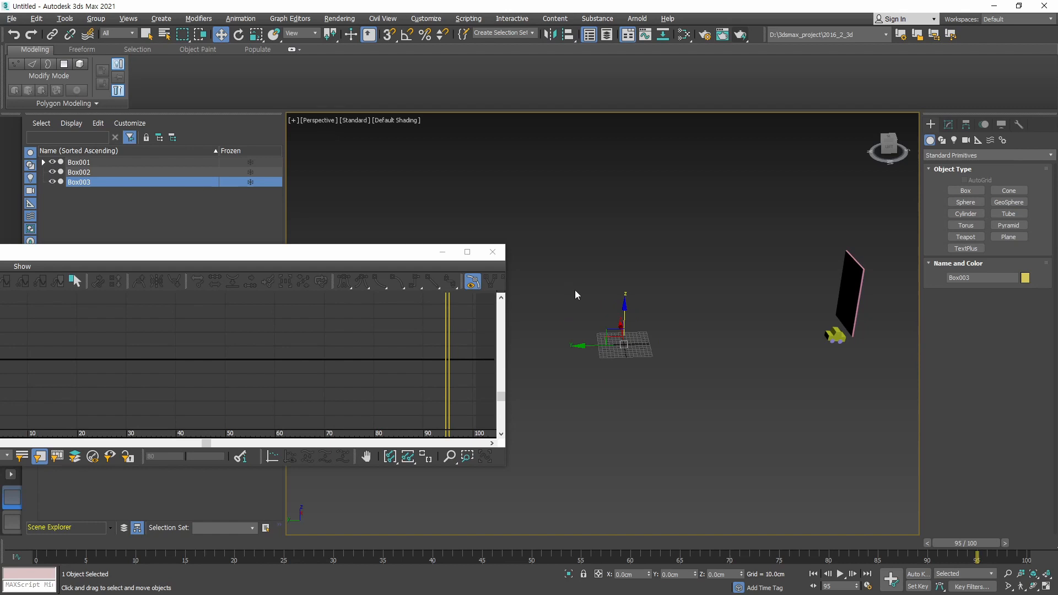
left_click(83, 198)
left_click(85, 184)
key("Delete")
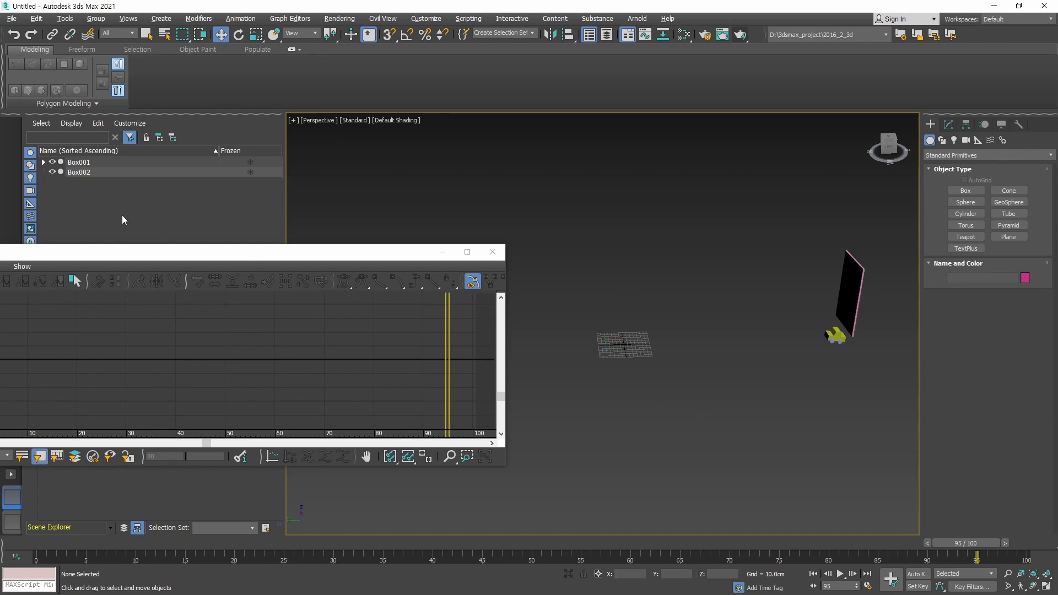
Step: Create a long box along the car's path up to the wall, about 1211 cm long, 232 cm wide and 56 cm high
left_click(954, 192)
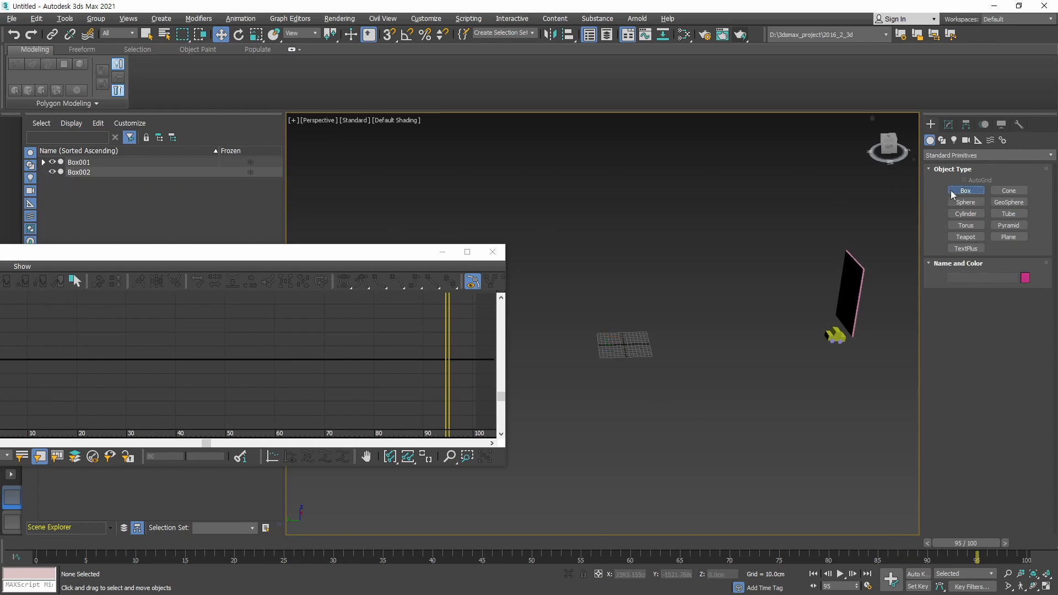
left_click_drag(393, 257, 154, 225)
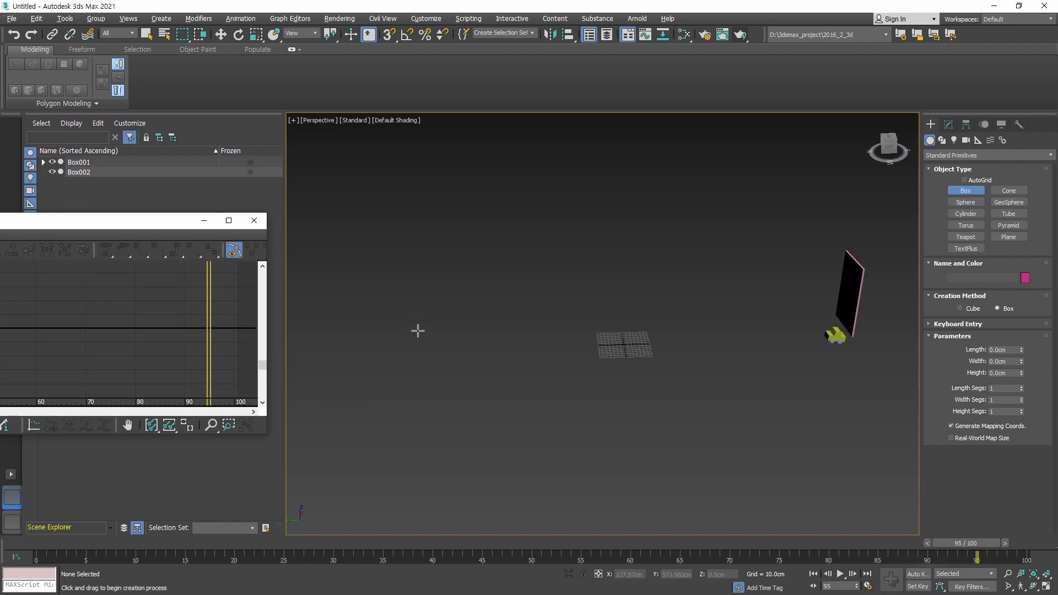
left_click_drag(418, 328, 869, 358)
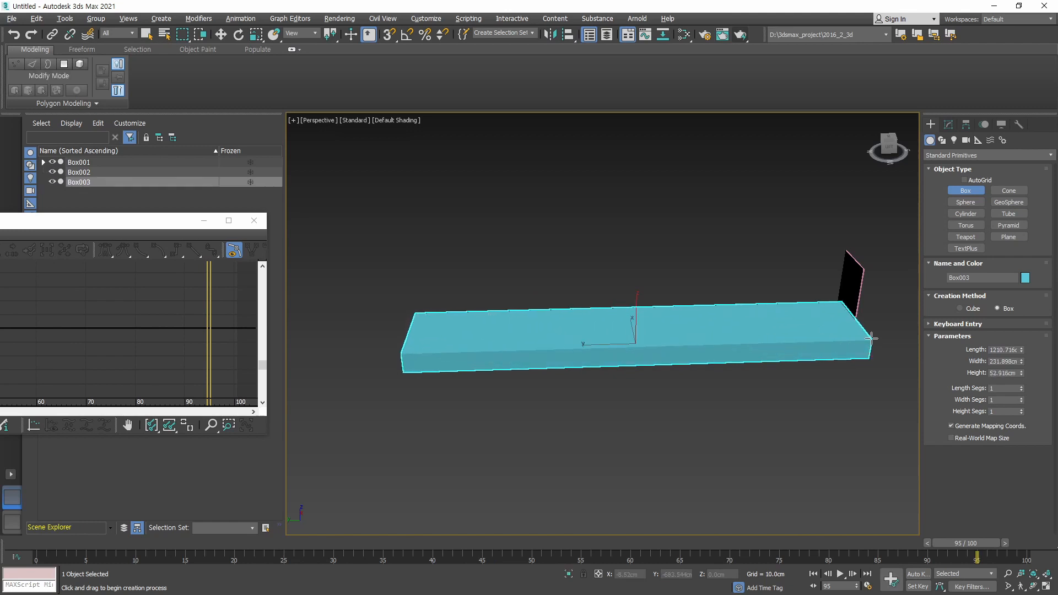
left_click(872, 337)
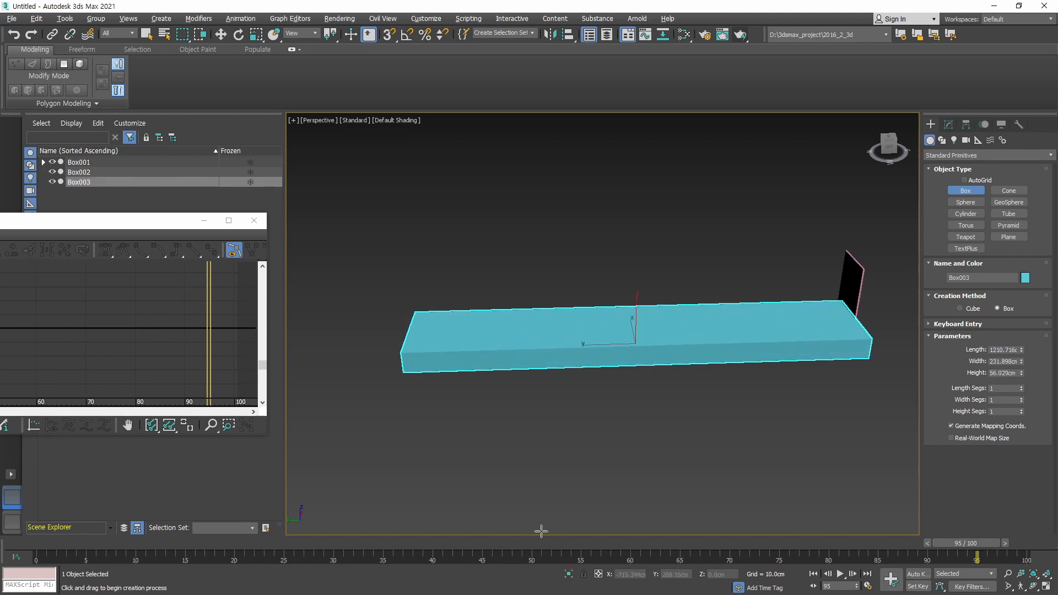
Step: Set the long box's height to 50 cm
left_click(949, 124)
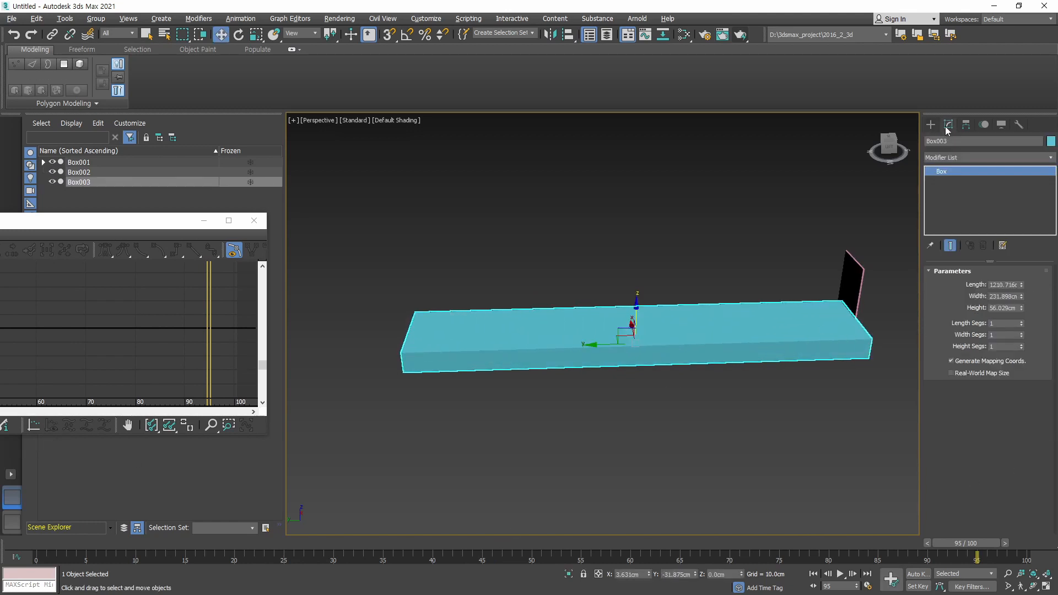
double_click(1009, 308)
type("50")
key("Return")
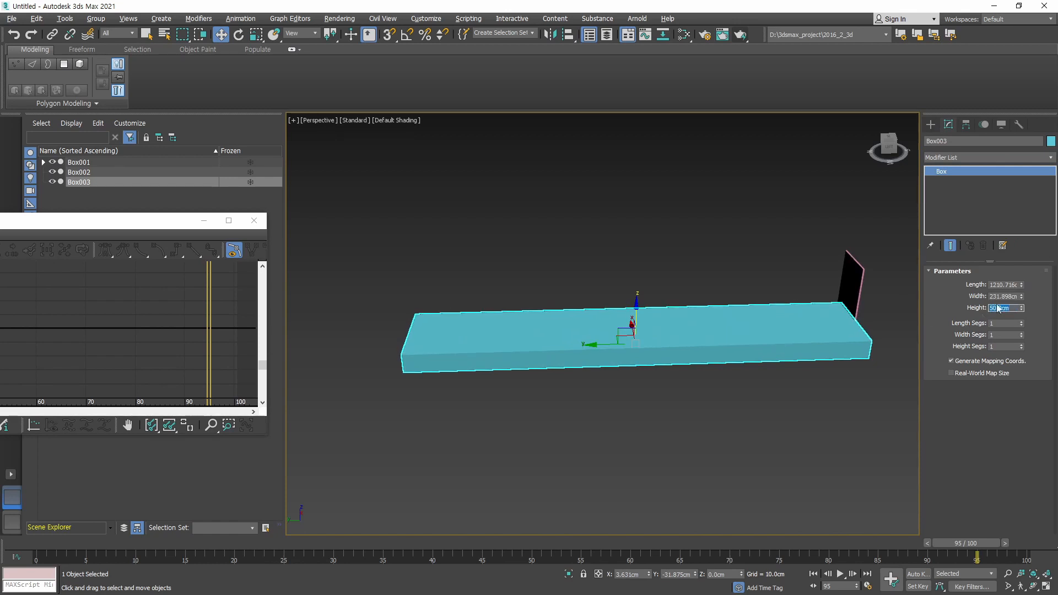
Step: Try a width of 23000 cm for the long box and undo it
left_click(1010, 297)
type("230")
key("Return")
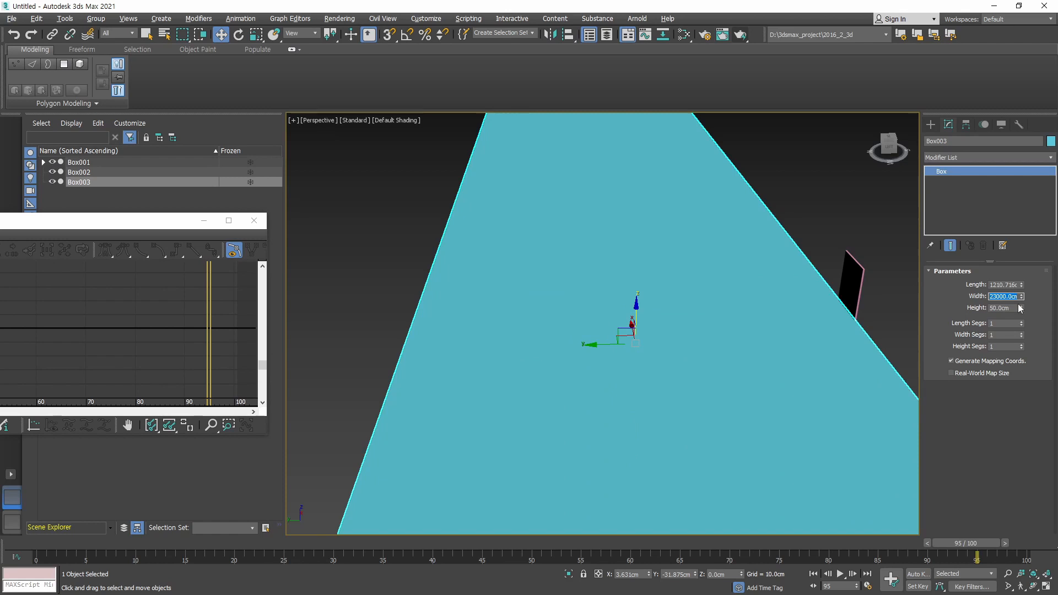
key("ctrl+z")
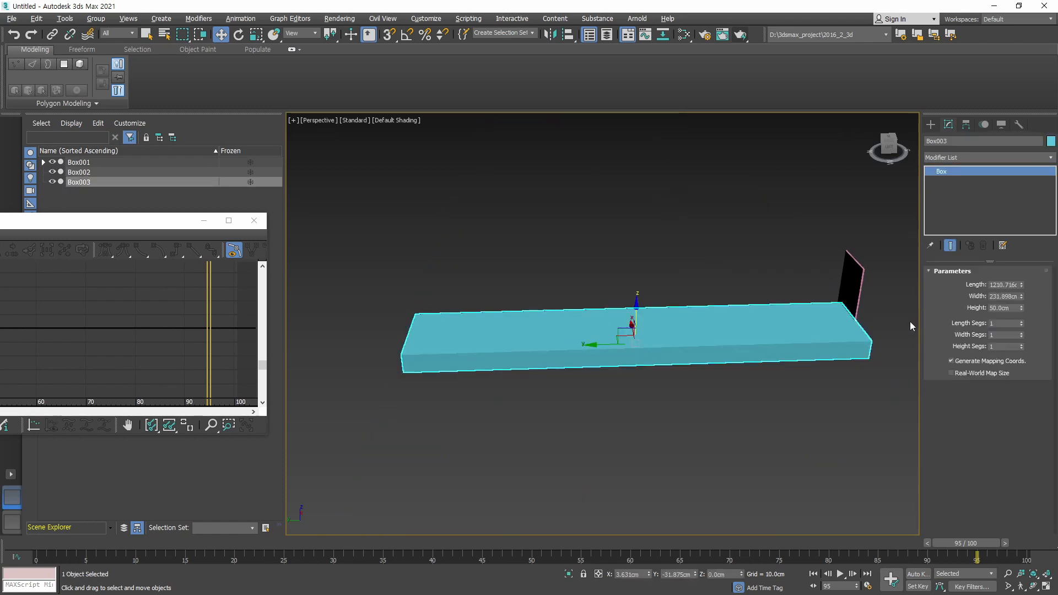
Step: Show the perspective view in wireframe so the car can be seen inside the long box
left_click(1017, 285)
left_click(813, 430)
left_click(652, 354)
middle_click_drag(629, 400, 755, 414, "alt")
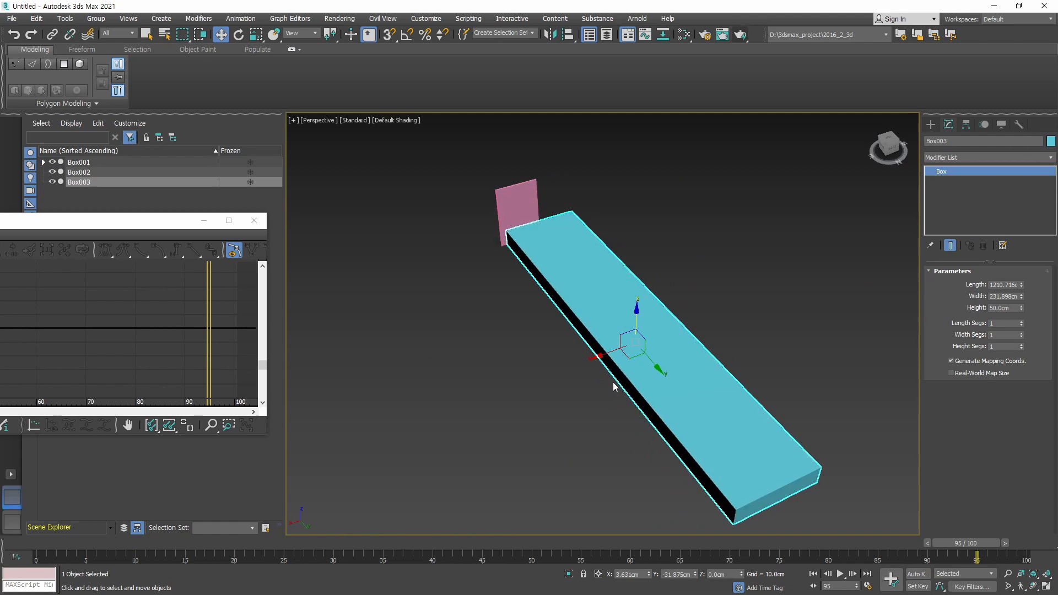
key("F3")
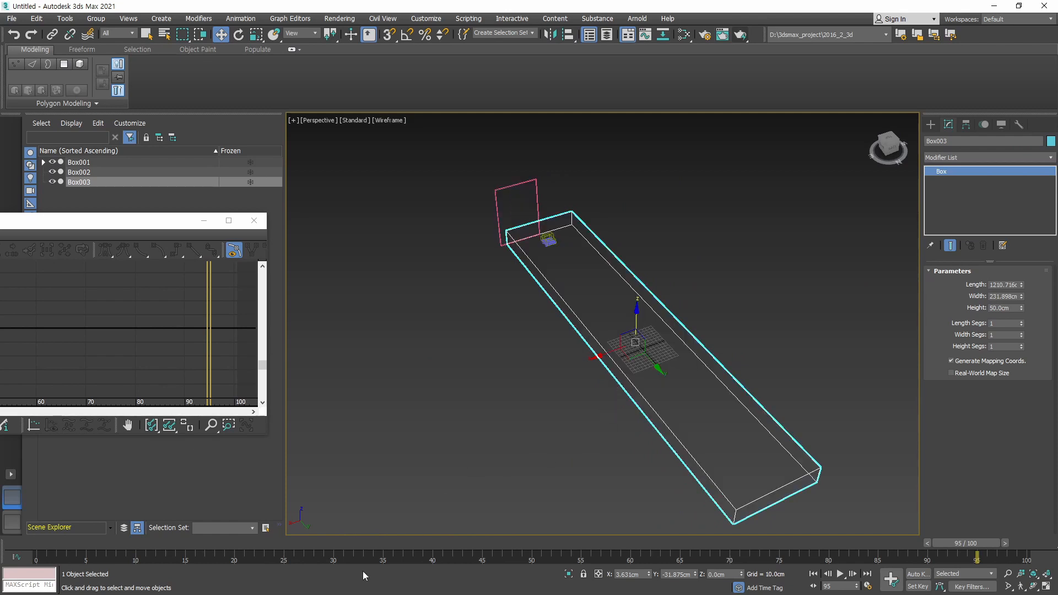
Step: At frame 100, move the wall along X to about 2.2 cm, then scrub the animation from the start to frame 98
left_click_drag(981, 543, 1014, 546)
key("w")
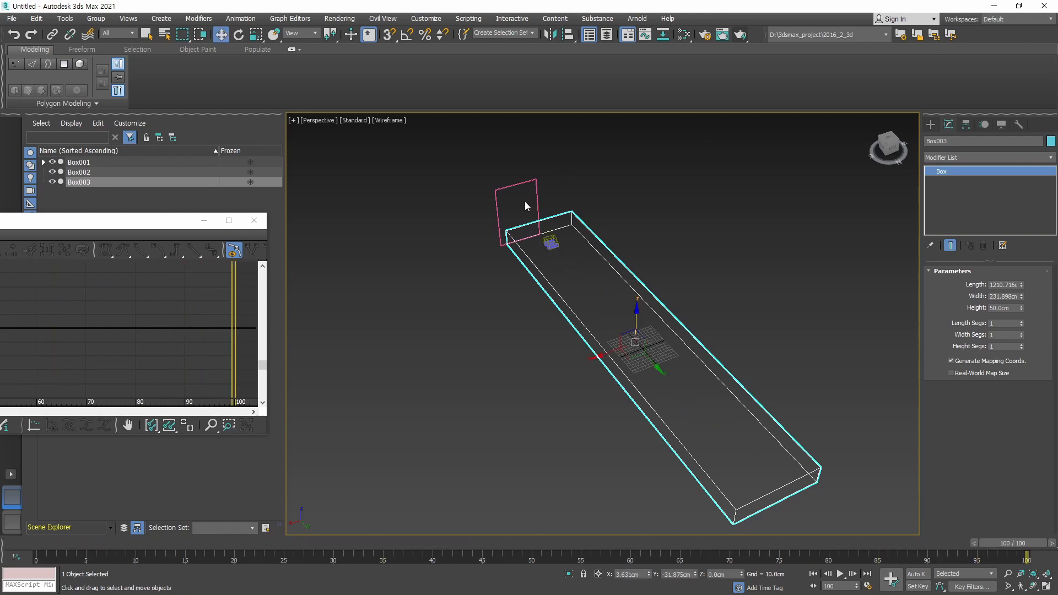
left_click(525, 206)
left_click_drag(479, 252, 501, 246)
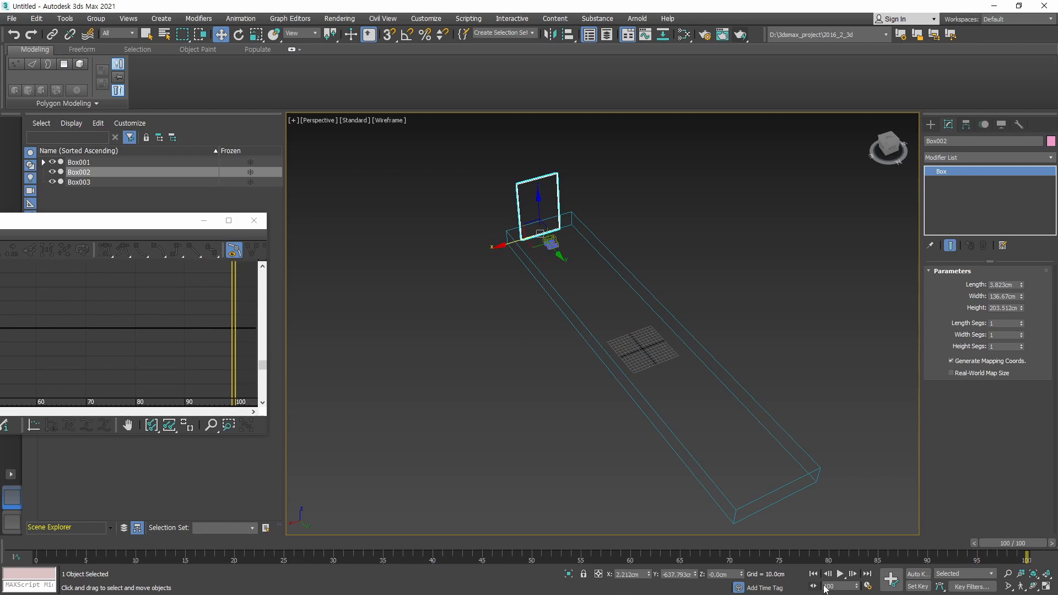
left_click_drag(1027, 543, 85, 544)
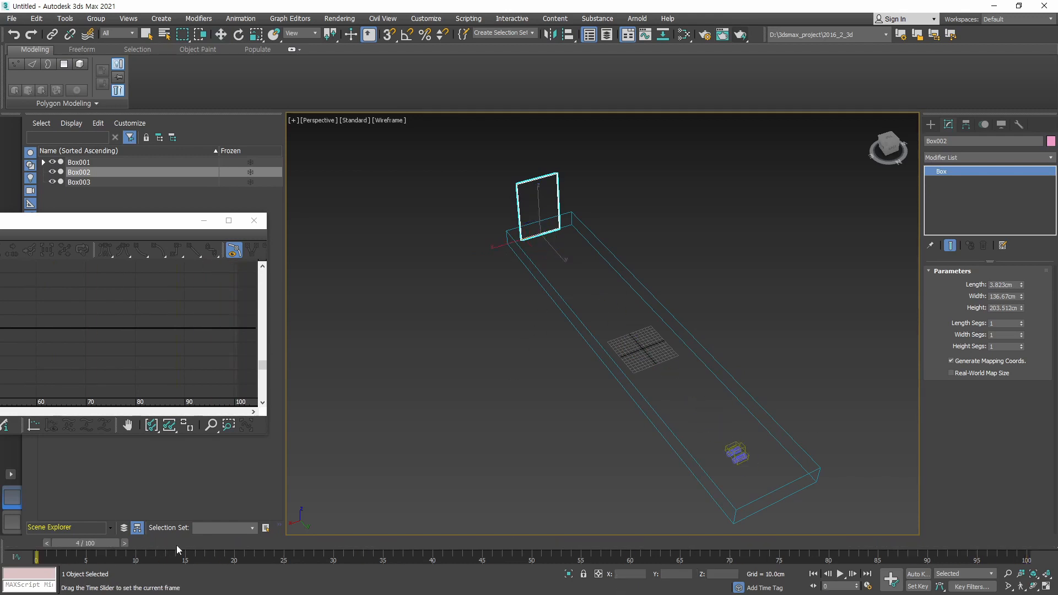
left_click_drag(177, 550, 1012, 582)
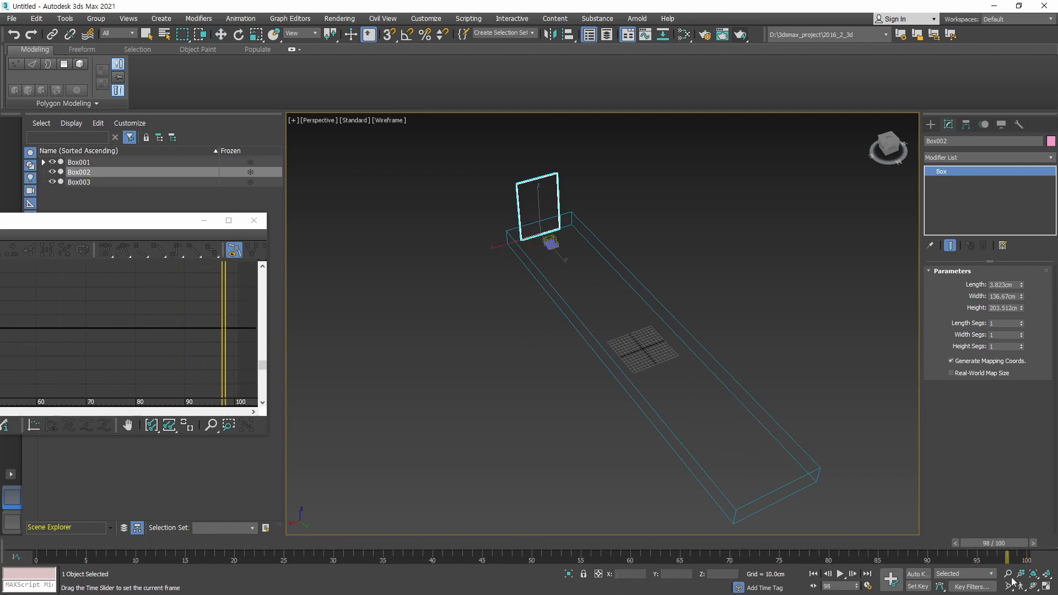
Step: Select all of the car body's Z Position keys in the Curve Editor and set their value to 50
key("w")
left_click_drag(144, 232, 590, 365)
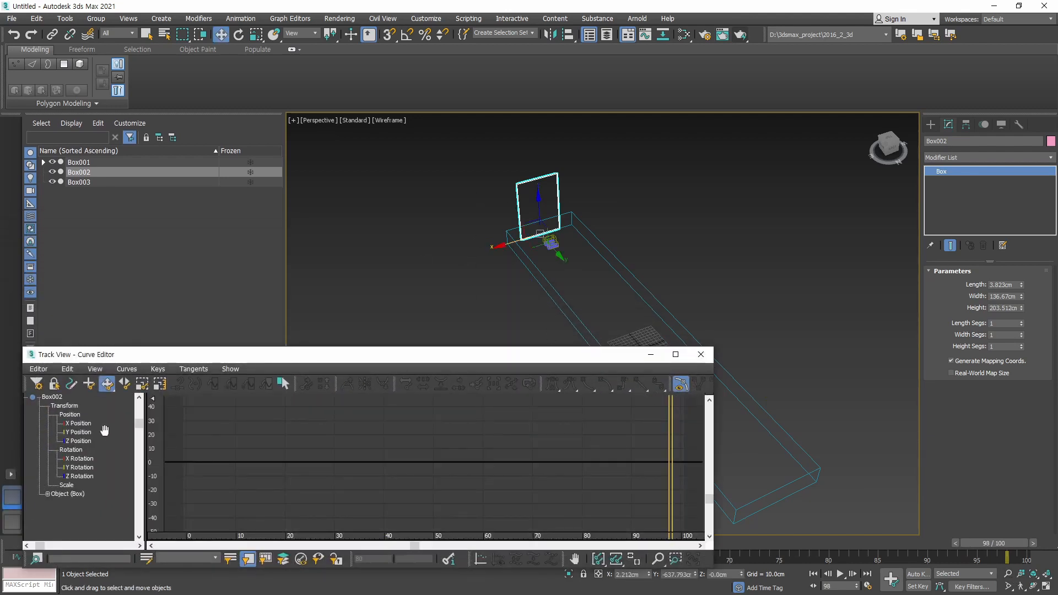
left_click(551, 242)
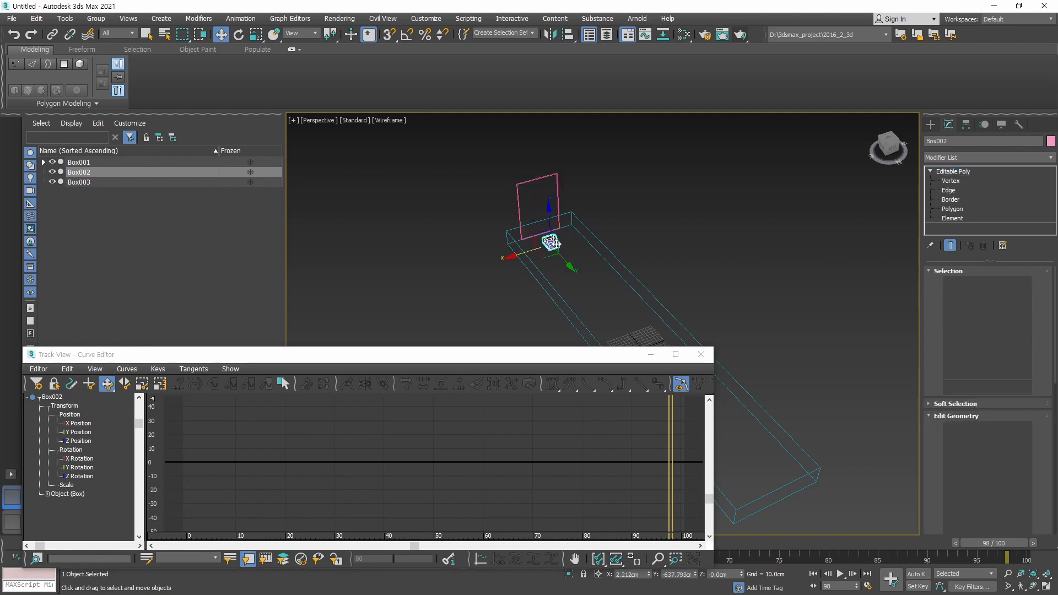
left_click(80, 435)
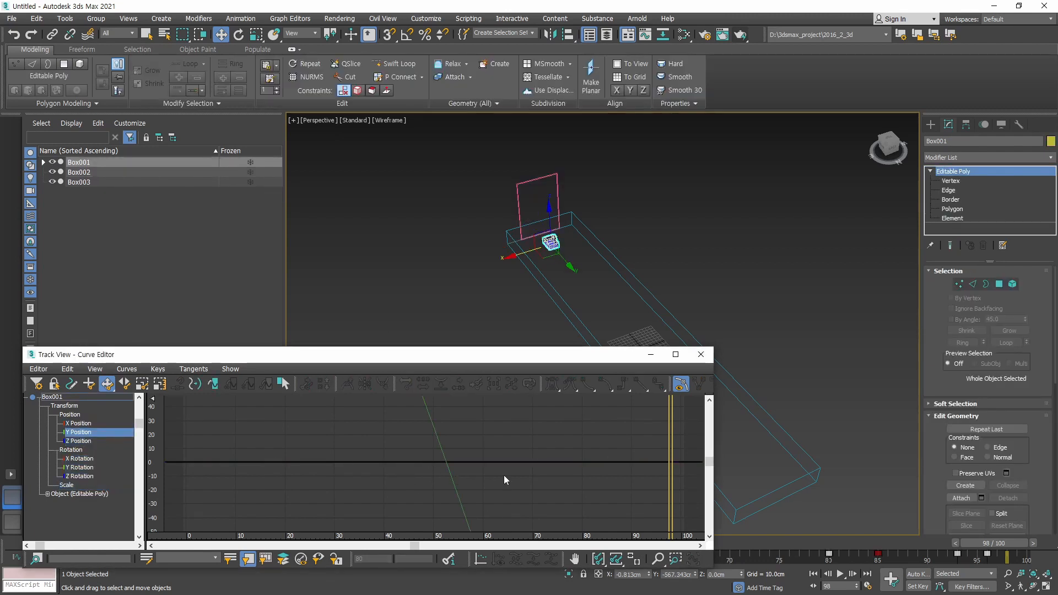
left_click_drag(498, 359, 526, 249)
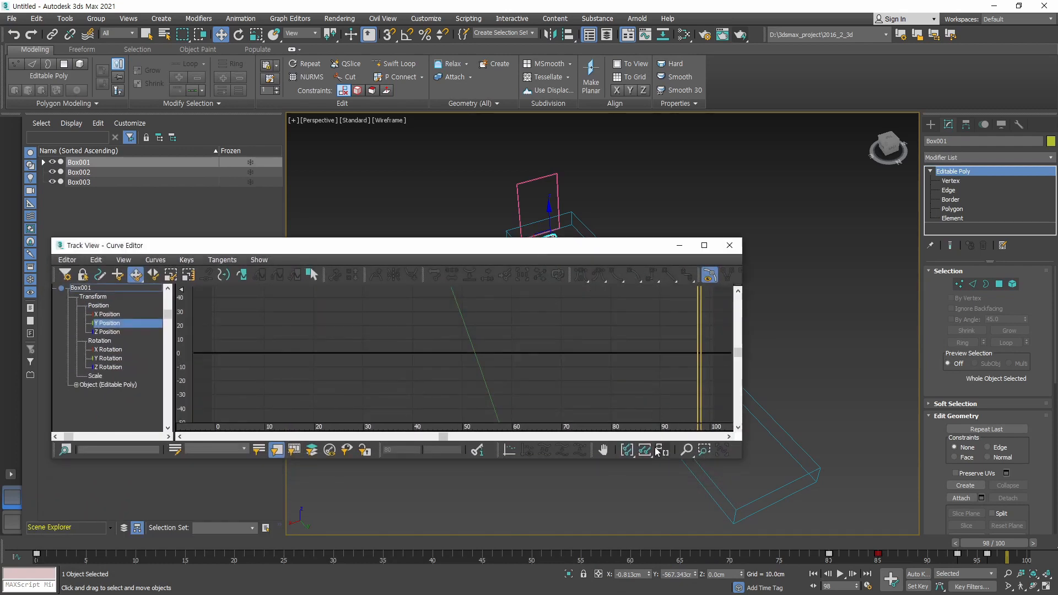
left_click(117, 332)
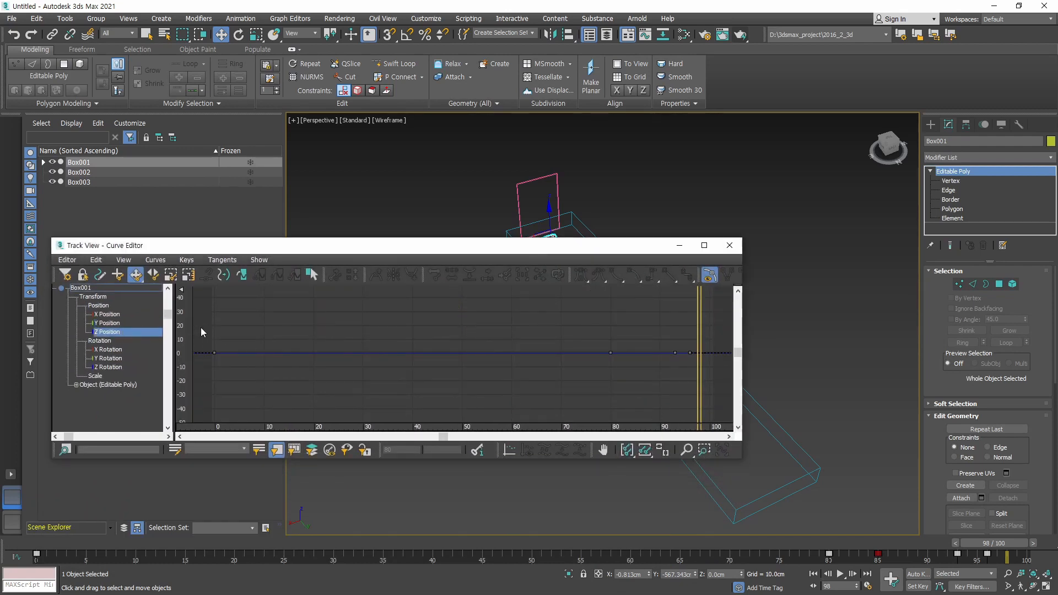
left_click_drag(201, 327, 722, 403)
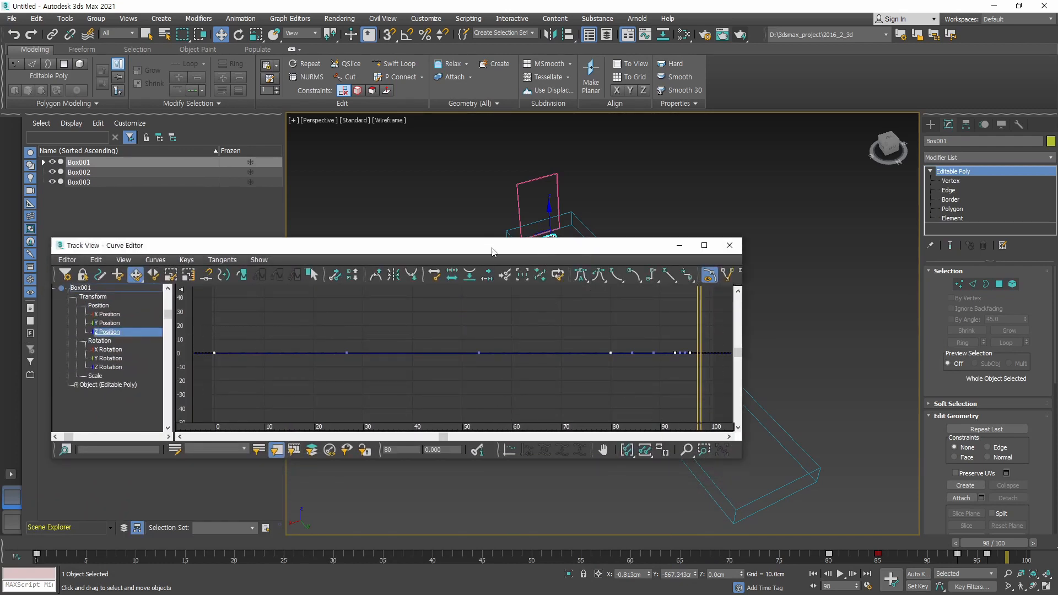
left_click_drag(492, 246, 515, 300)
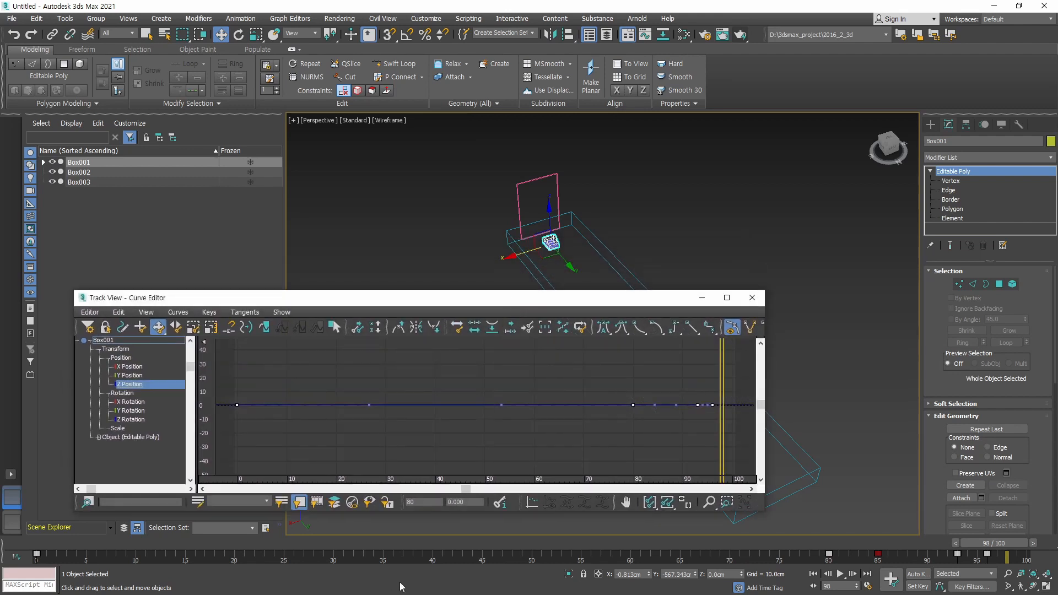
left_click(475, 501)
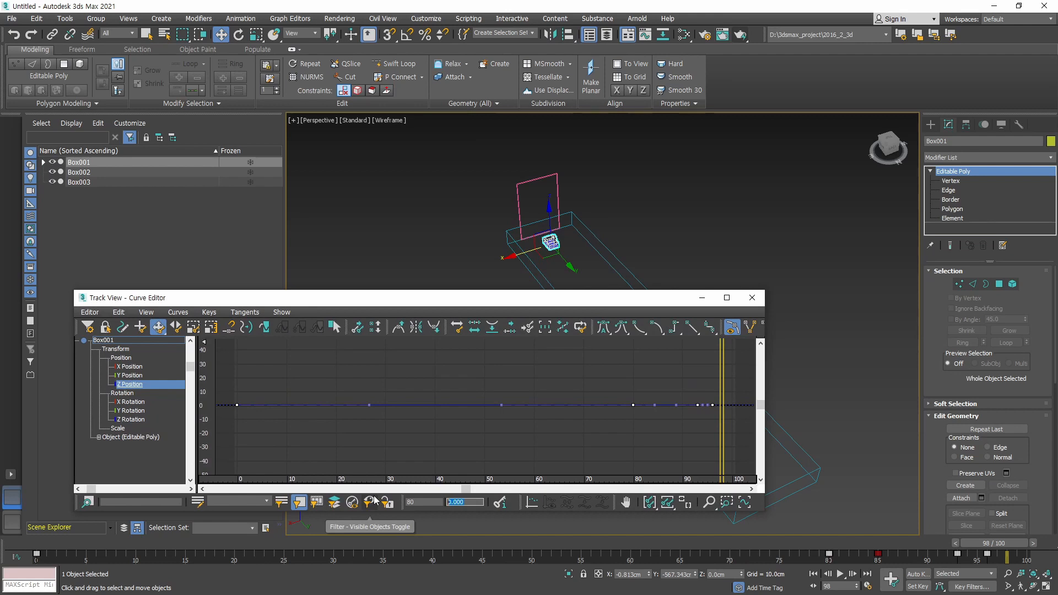
type("50")
key("Return")
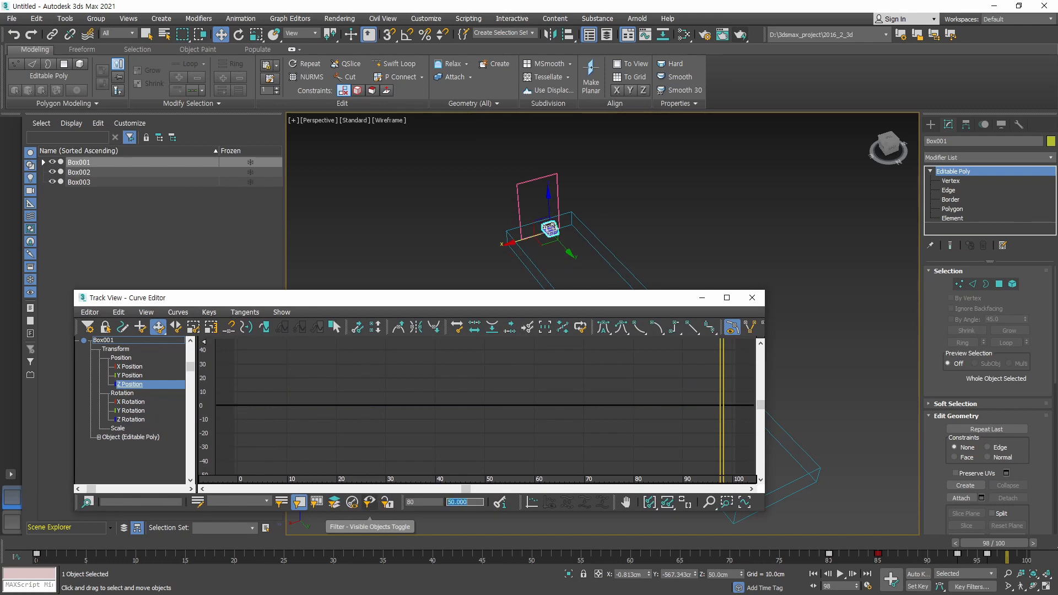
Step: Minimise the Curve Editor and show the car against the long box's upper edge in the Left view
middle_click_drag(580, 411, 627, 462)
left_click(702, 298)
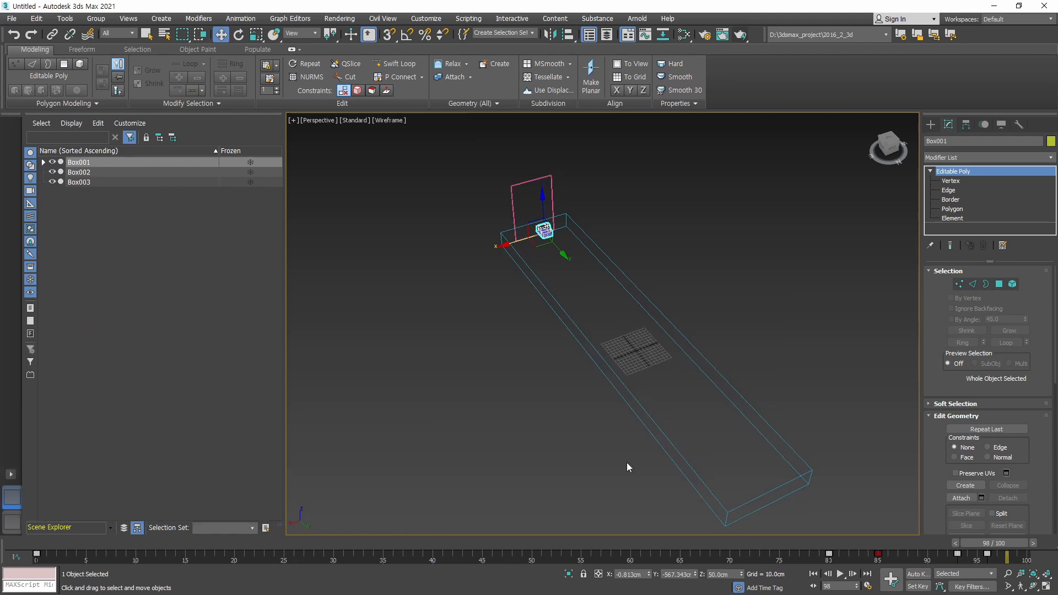
key("l")
middle_click_drag(620, 385, 432, 473)
scroll(685, 382, "up", 8)
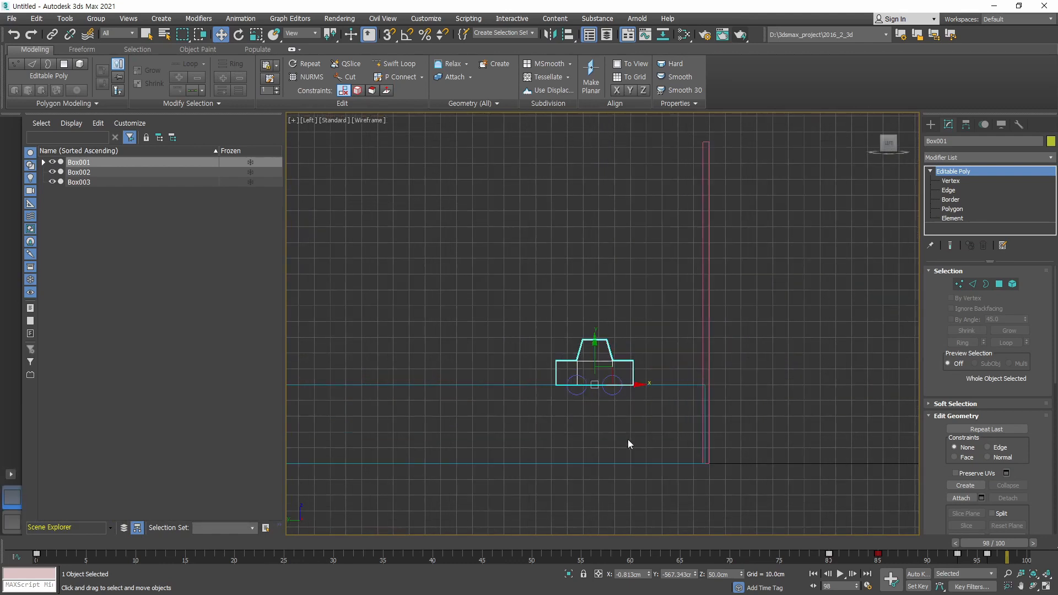
scroll(627, 438, "up", 2)
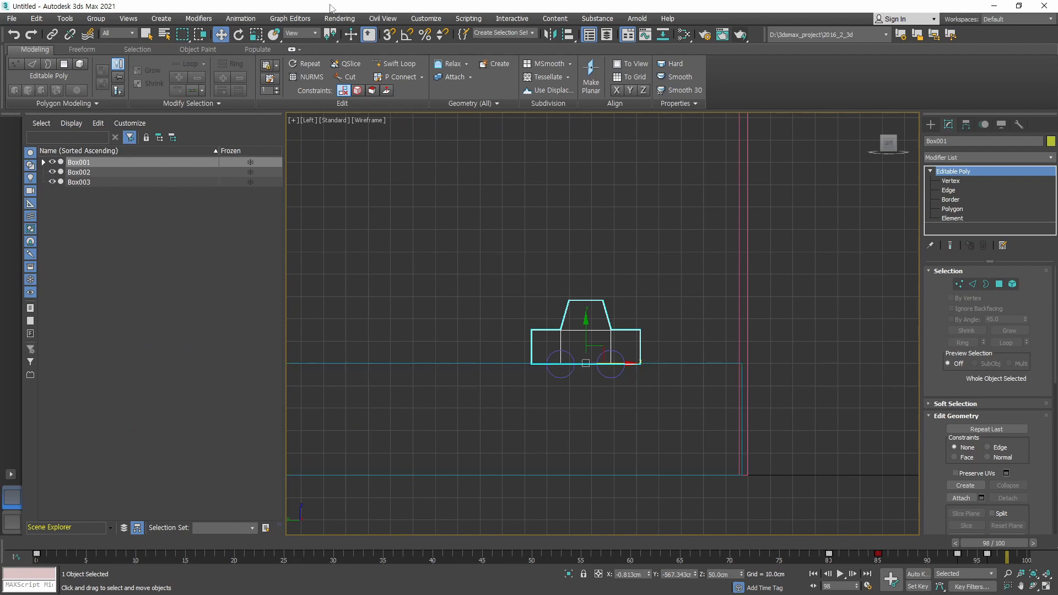
Step: Try to bring back the minimised Curve Editor, looking for it behind the restored main window and maximising that window again
left_click(307, 20)
left_click(303, 35)
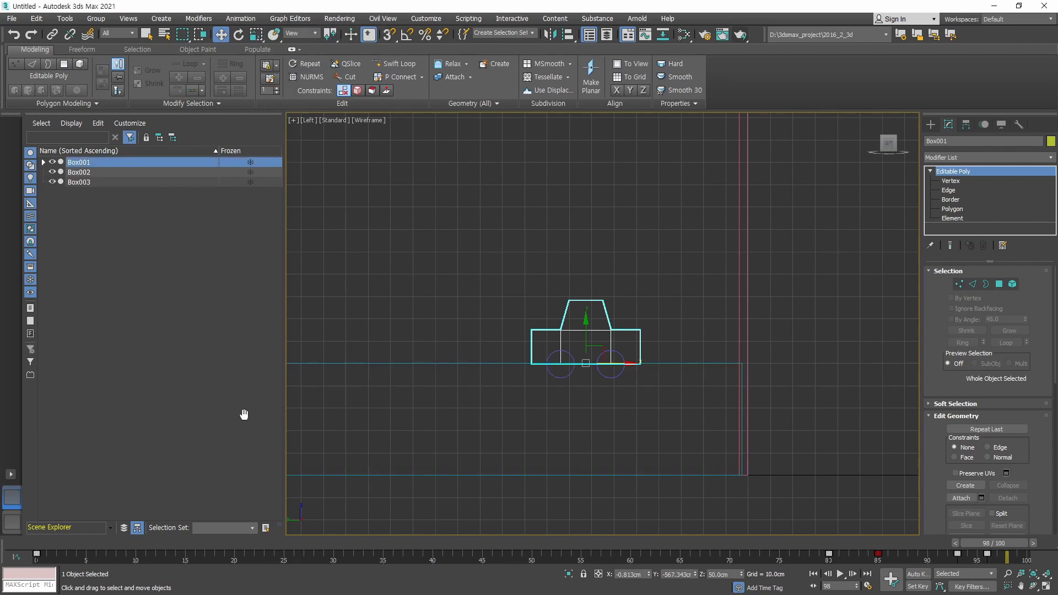
left_click_drag(855, 7, 777, 92)
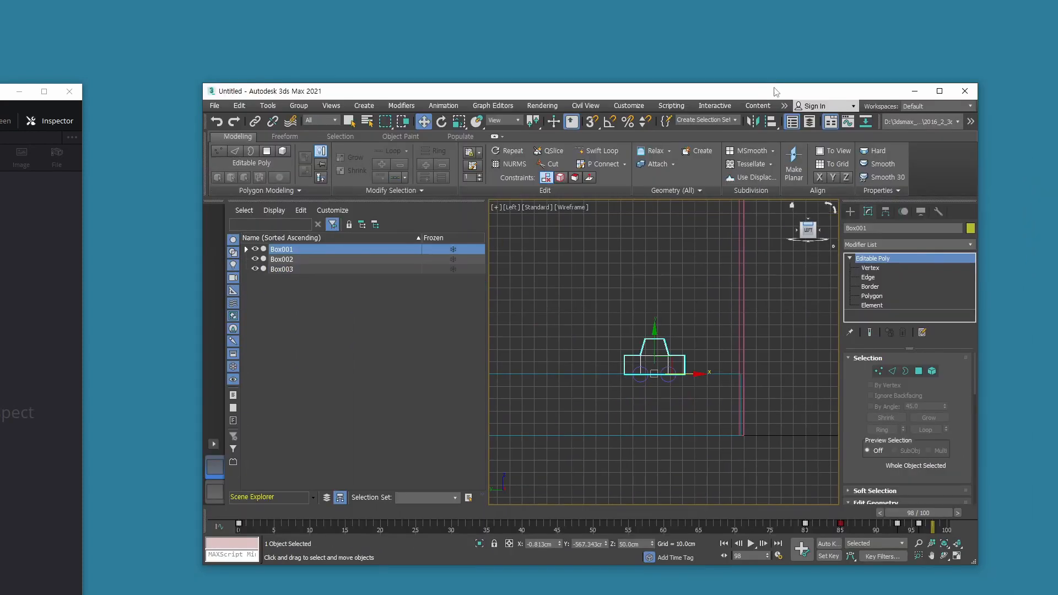
left_click(19, 92)
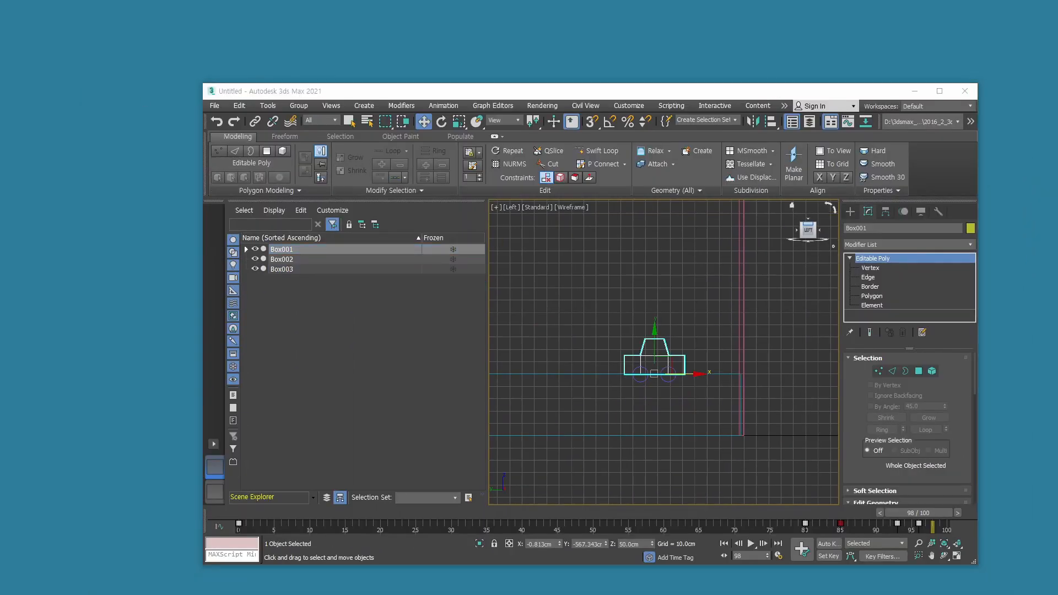
left_click(940, 90)
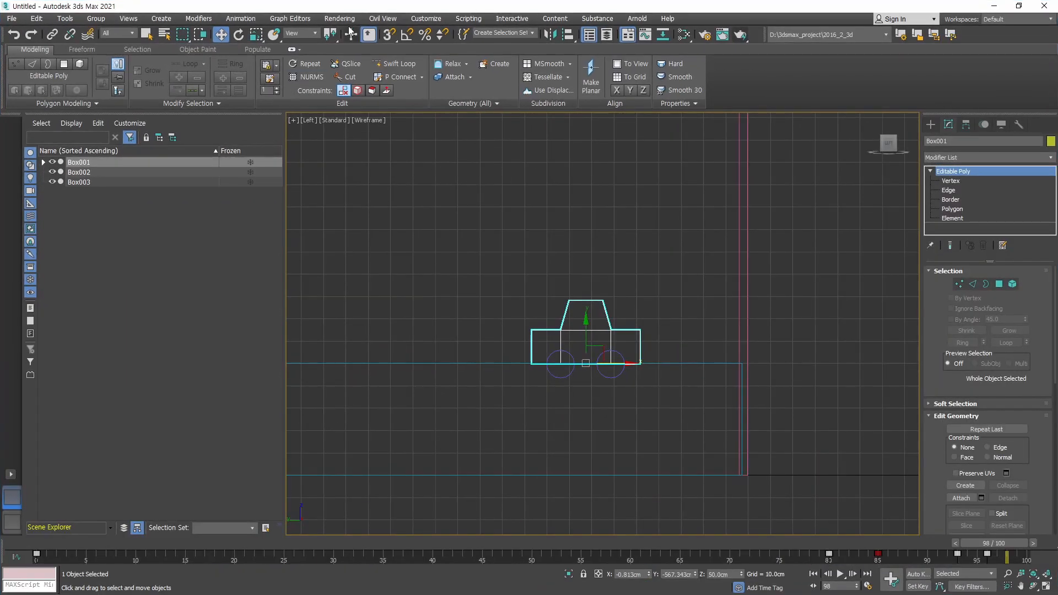
Step: Open a new Track View showing only the car's Z Position curve, and fit its window below the car
left_click(281, 20)
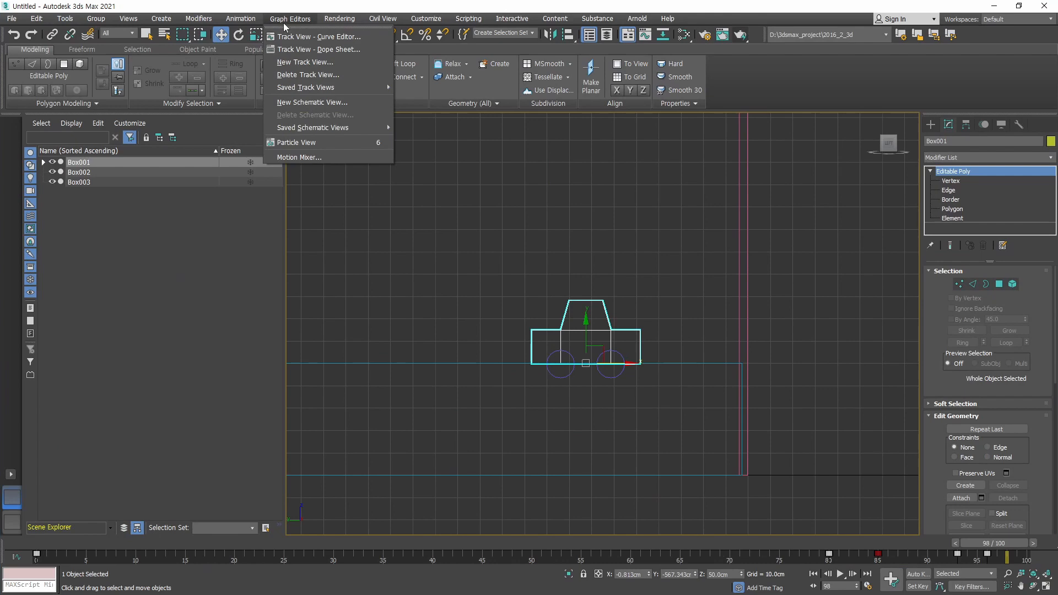
left_click(296, 62)
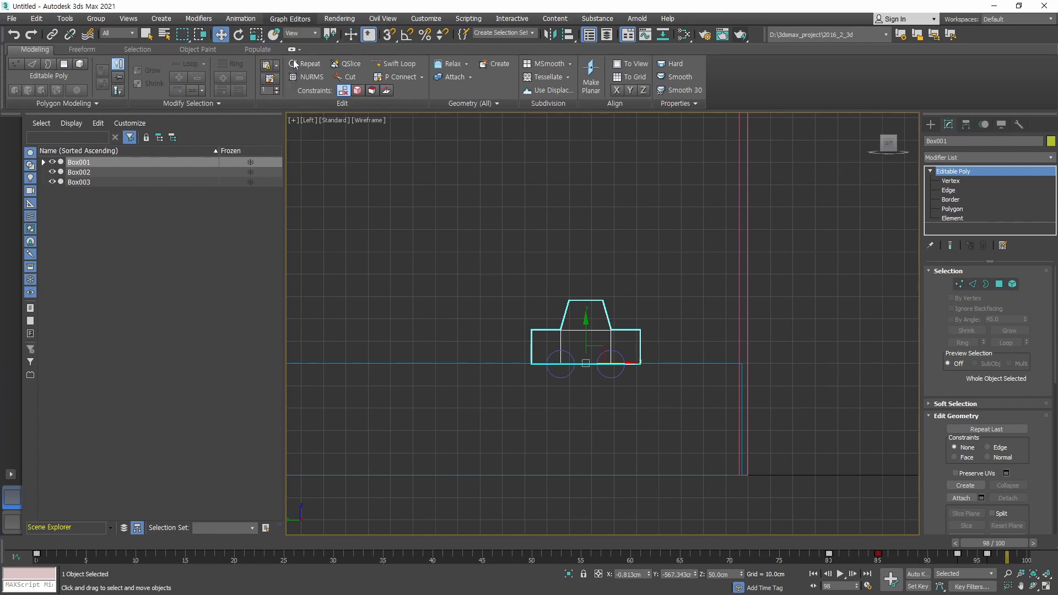
left_click_drag(265, 152, 531, 212)
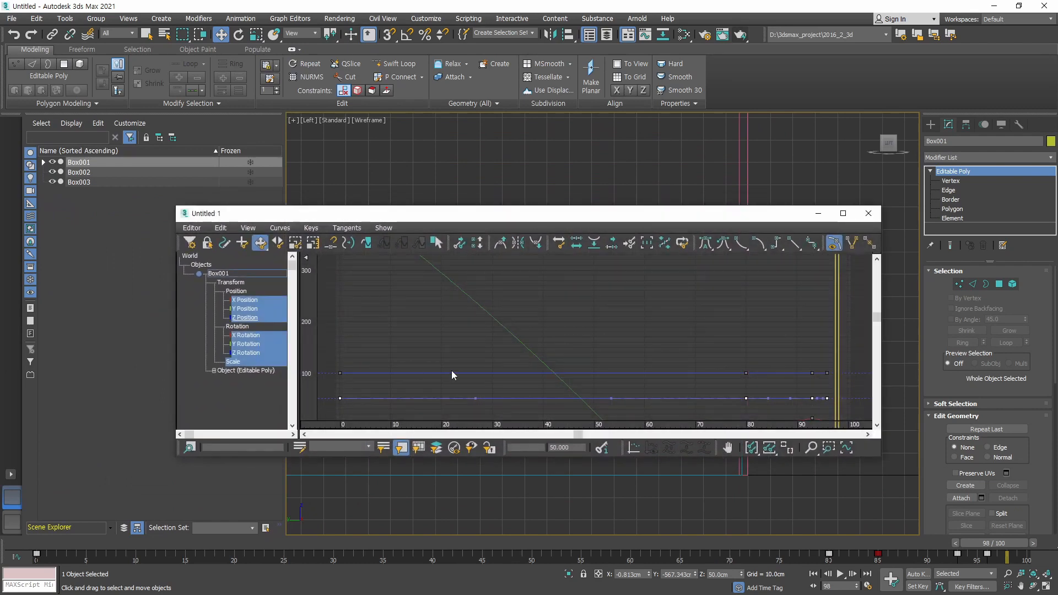
middle_click_drag(463, 368, 448, 316)
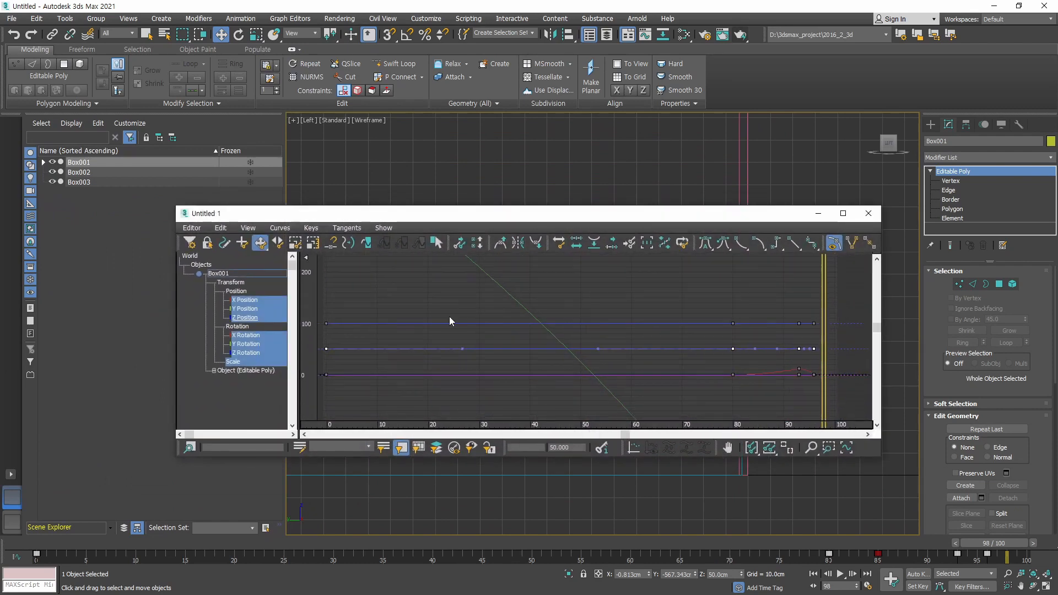
left_click(244, 319)
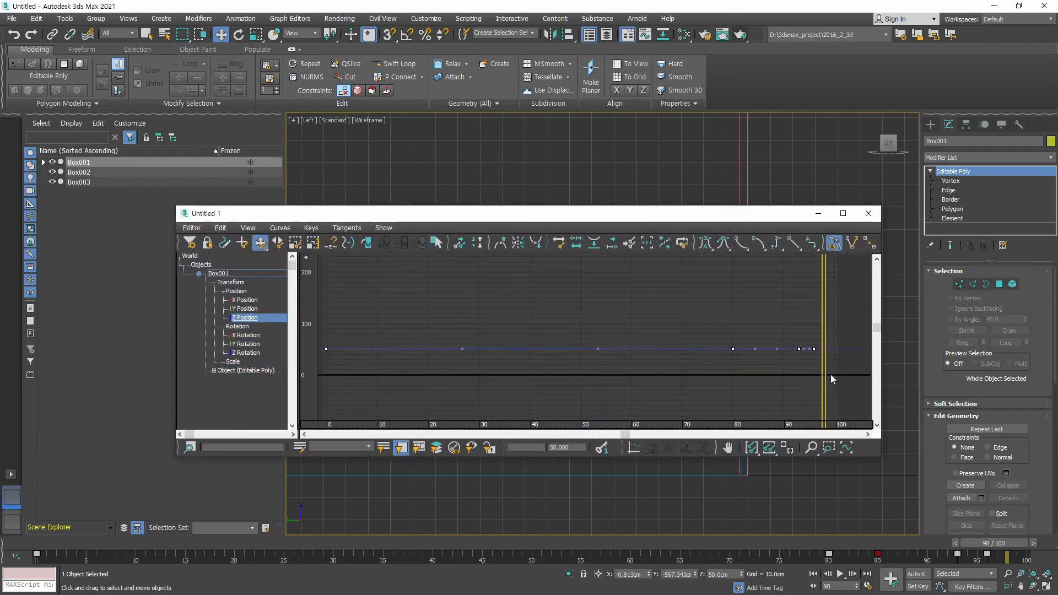
left_click_drag(647, 213, 707, 389)
middle_click_drag(609, 250, 637, 155)
left_click_drag(657, 392, 650, 365)
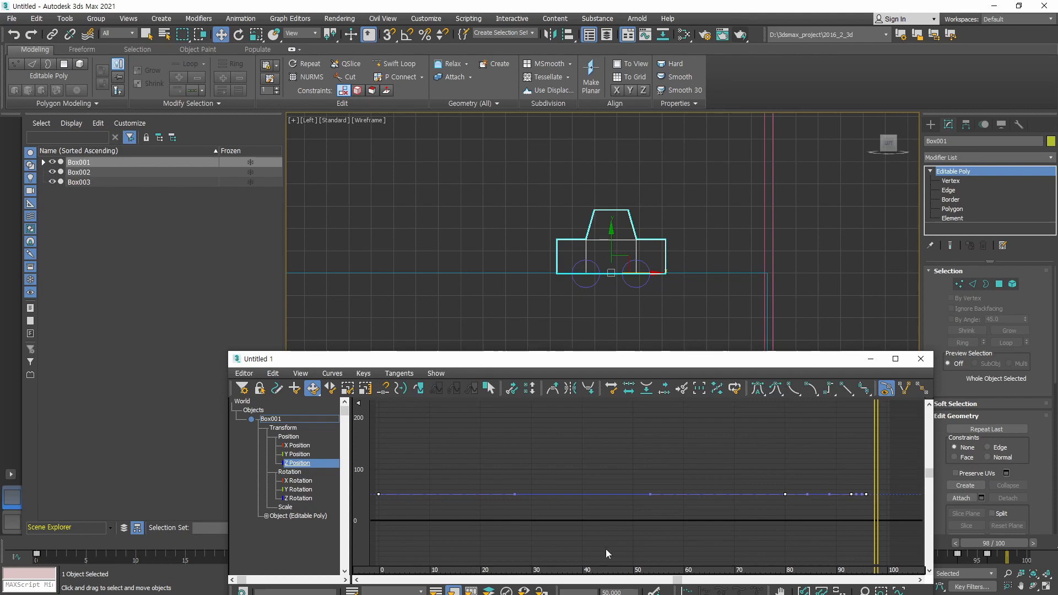
mouse_move(674, 351)
left_mouse_down()
mouse_move(678, 479)
mouse_move(688, 365)
left_mouse_up()
Step: Try values of 53, 54, 55 and 57 for the car's Z Position keys, settle on 56.6, and close the Track View
left_click(580, 504)
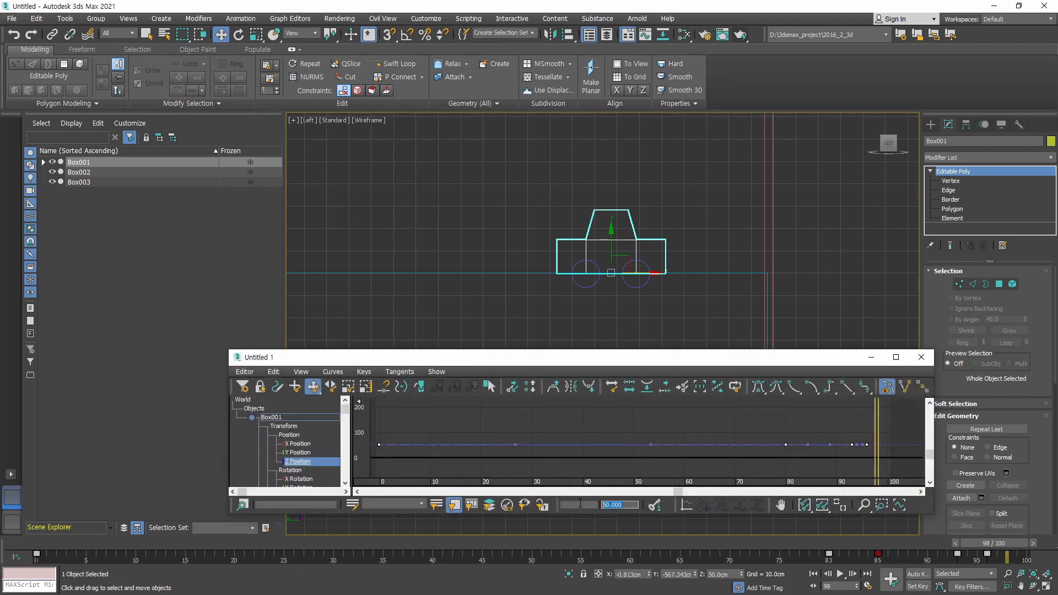
type("53")
key("Return")
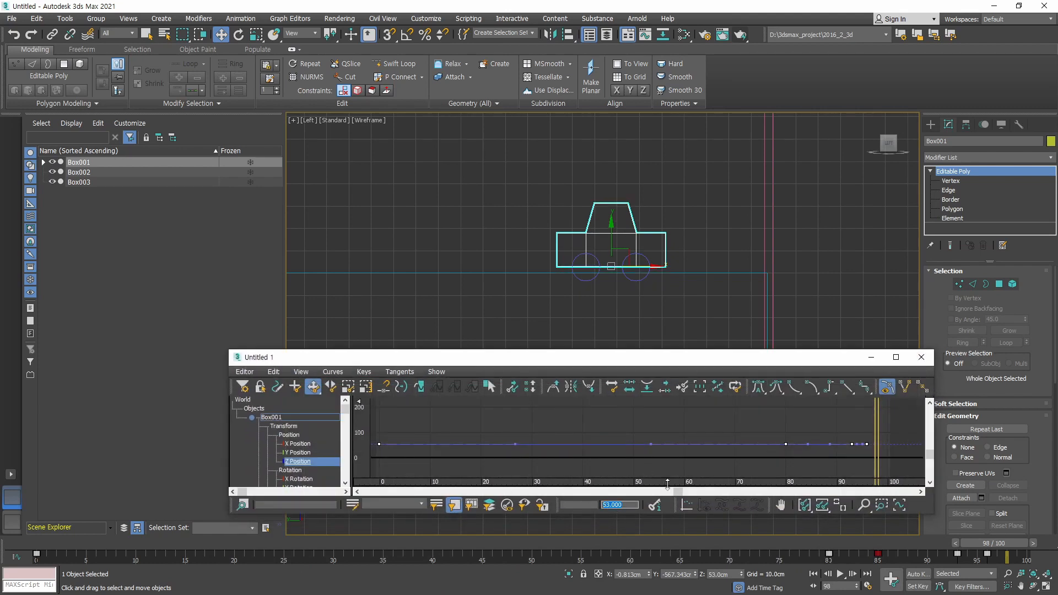
type("54")
key("Return")
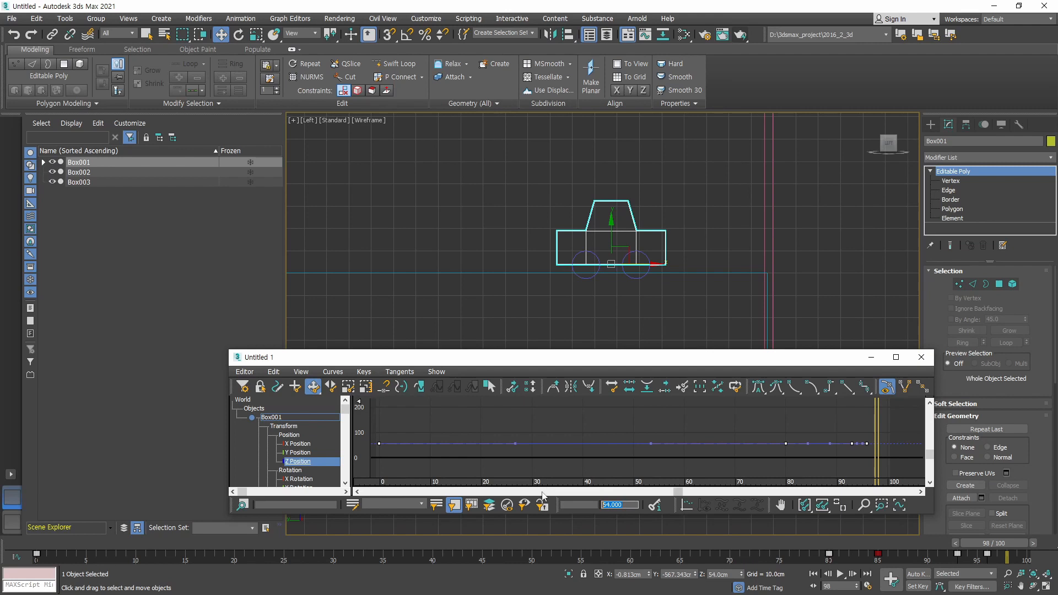
type("55")
key("Return")
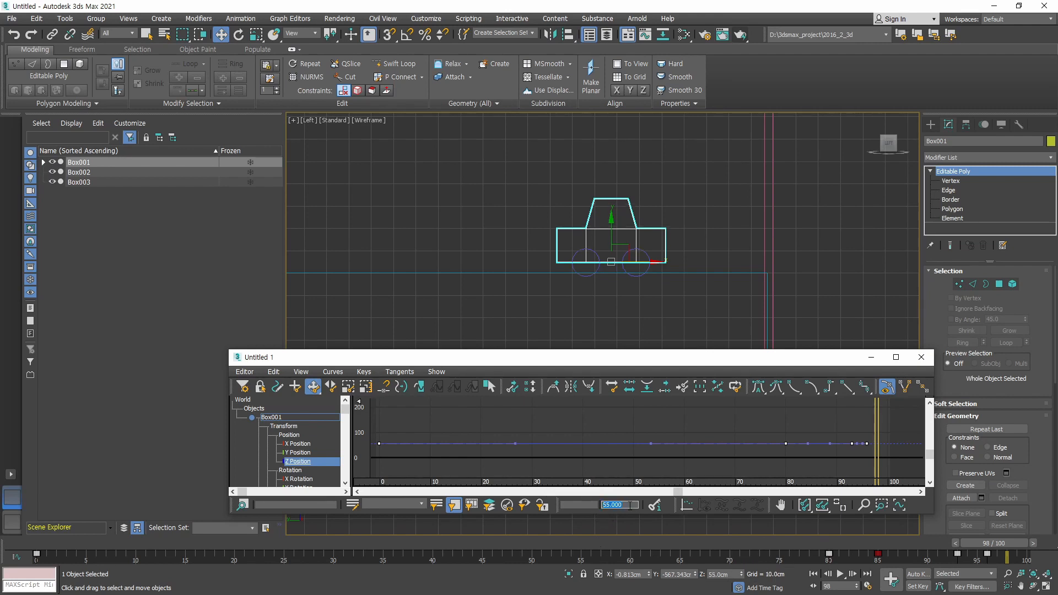
type("57")
key("Return")
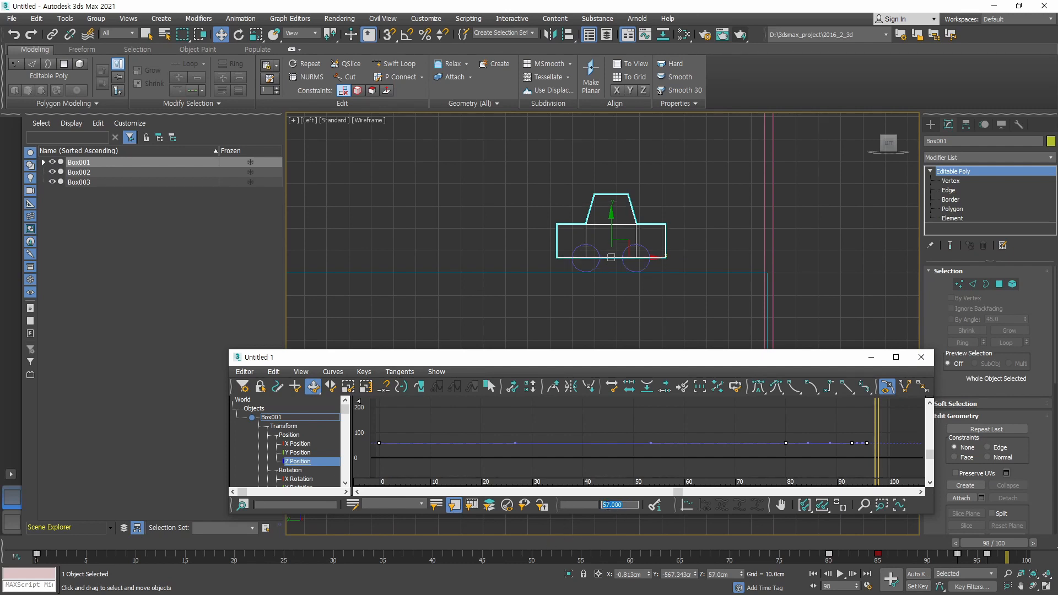
type("56.6")
key("Return")
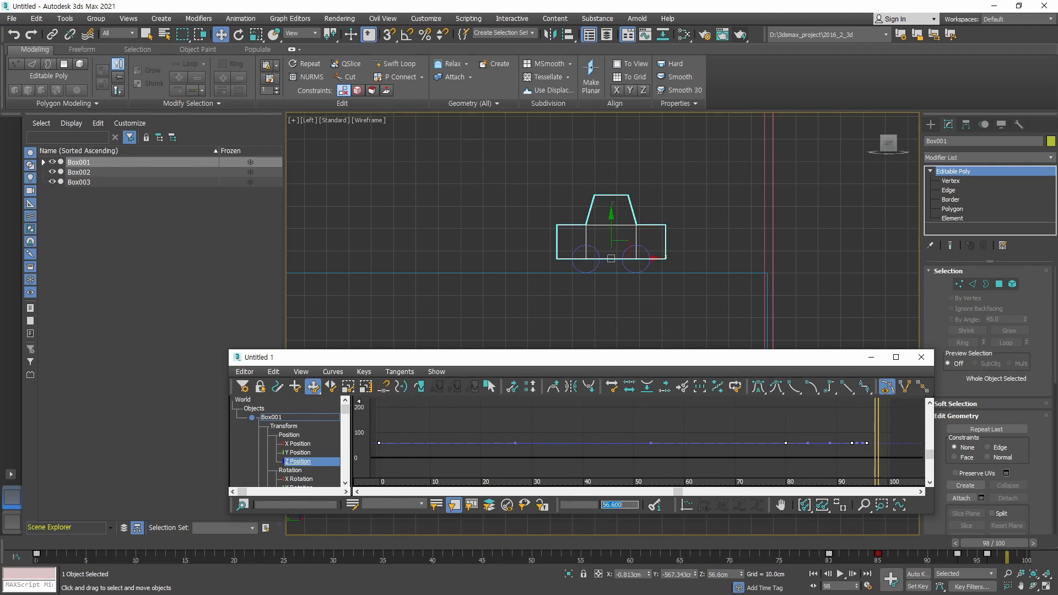
left_click(921, 357)
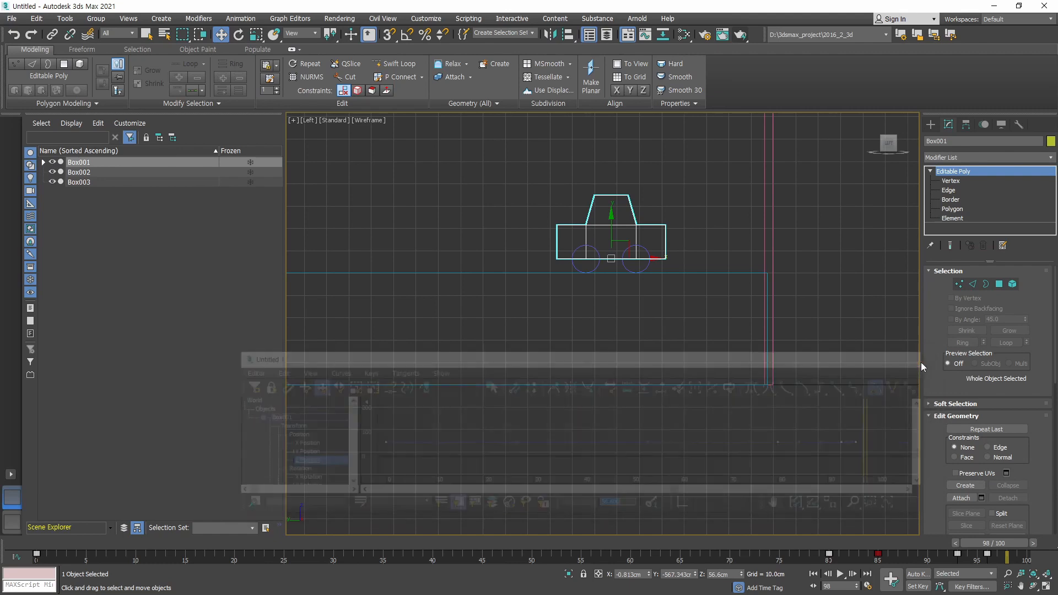
Step: Scrub the animation back to frame 93 and examine the tilted car's wheels against the long box's upper edge
scroll(661, 450, "down", 5)
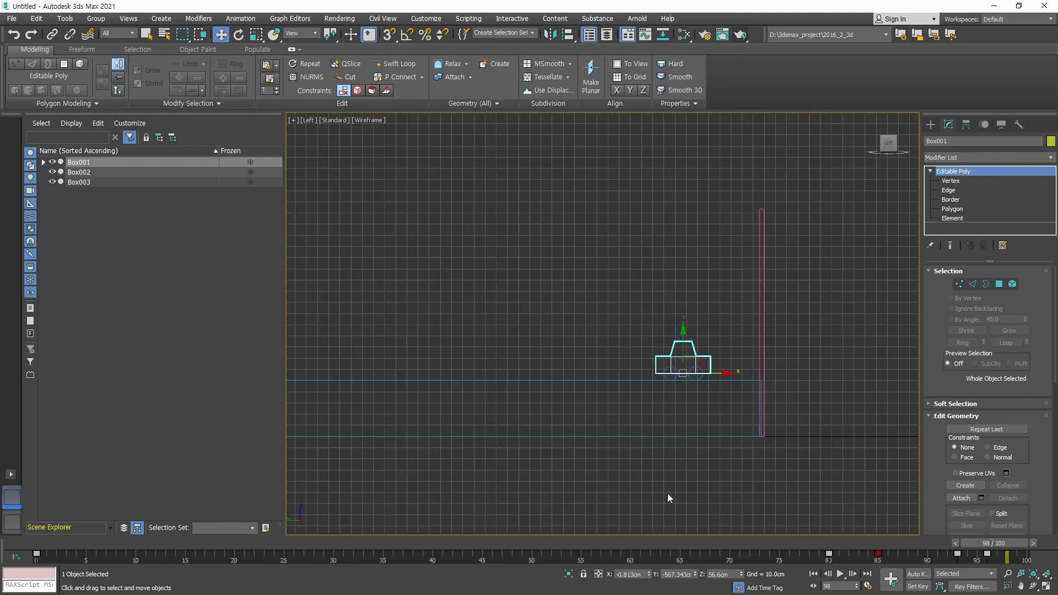
left_click_drag(1018, 542, 971, 544)
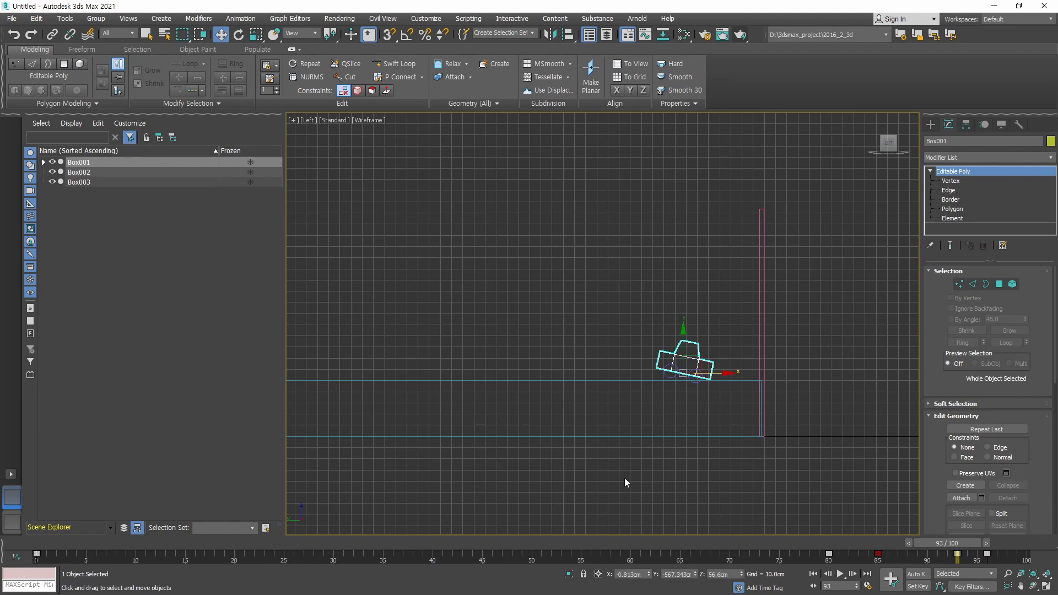
scroll(692, 398, "up", 5)
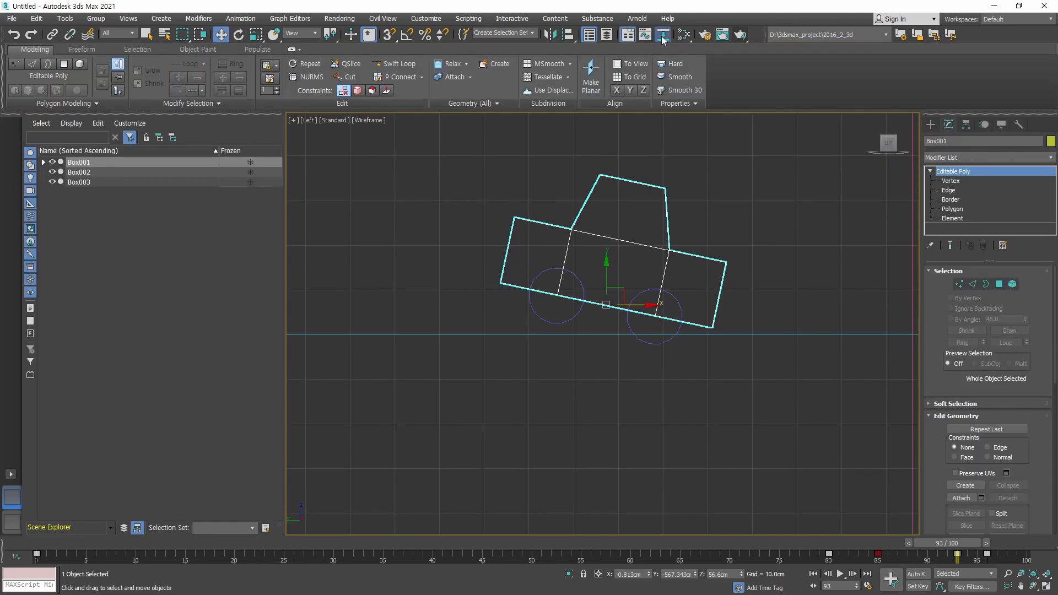
Step: Try to reopen the Curve Editor, including from the saved track views
left_click(645, 35)
left_click(903, 120)
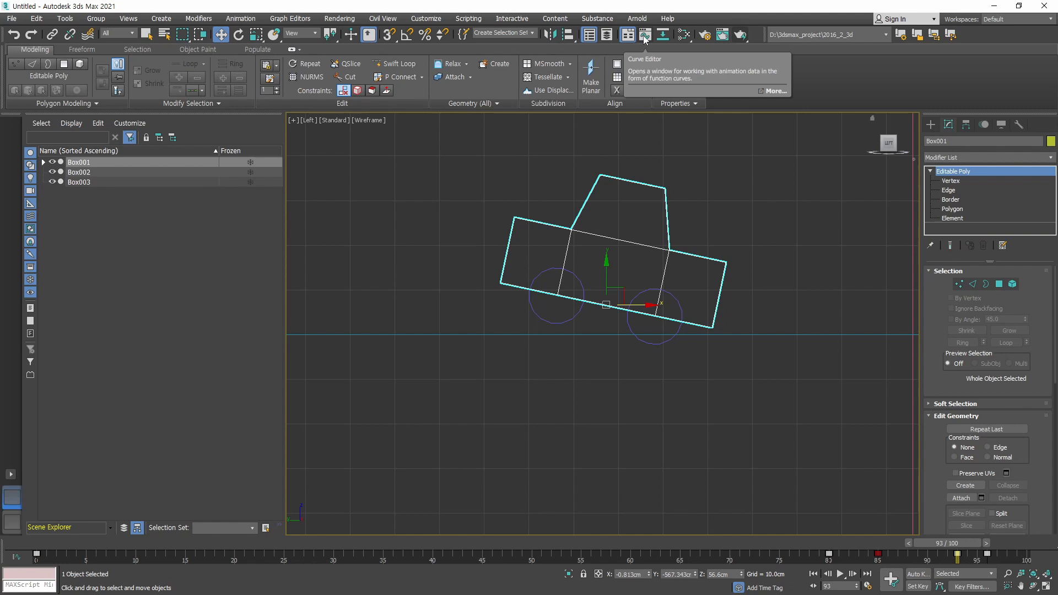
left_click(281, 19)
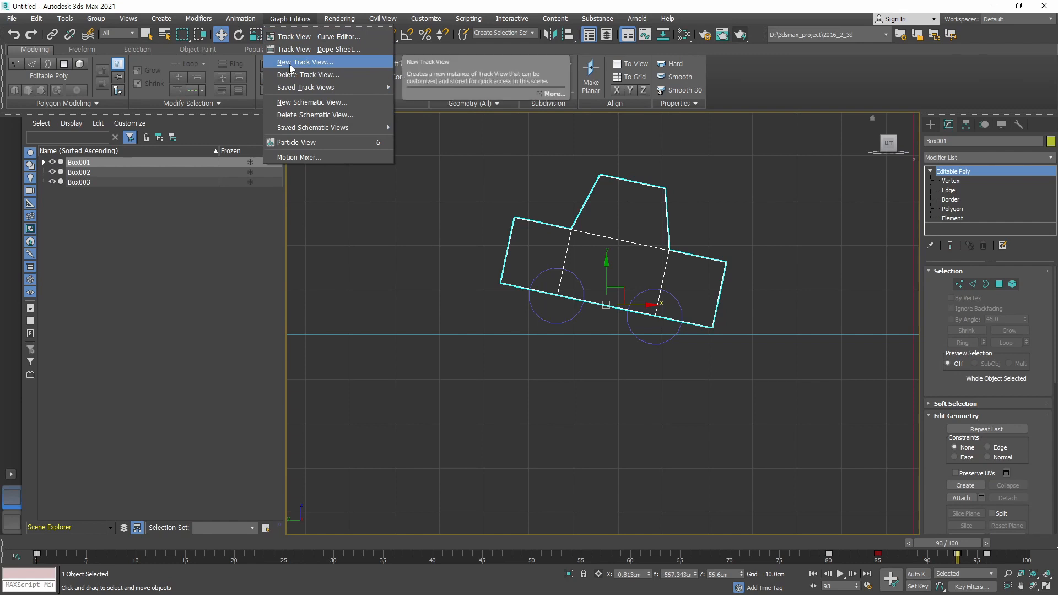
mouse_move(307, 94)
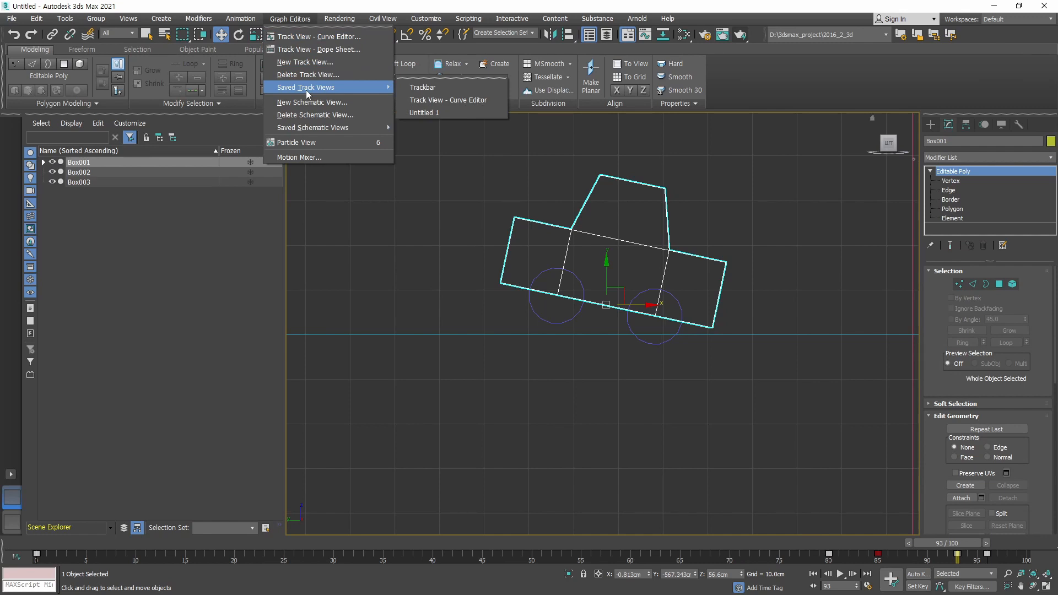
left_click(455, 100)
Step: Open a new Track View showing only the car's Z Position curve, and fit its window below the car
left_click(287, 19)
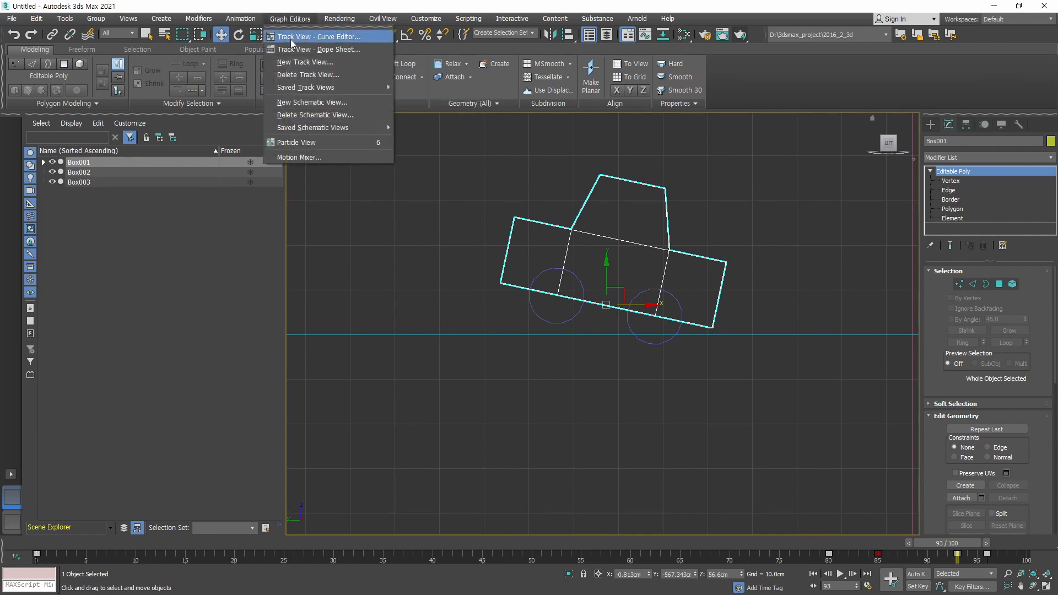
left_click(297, 66)
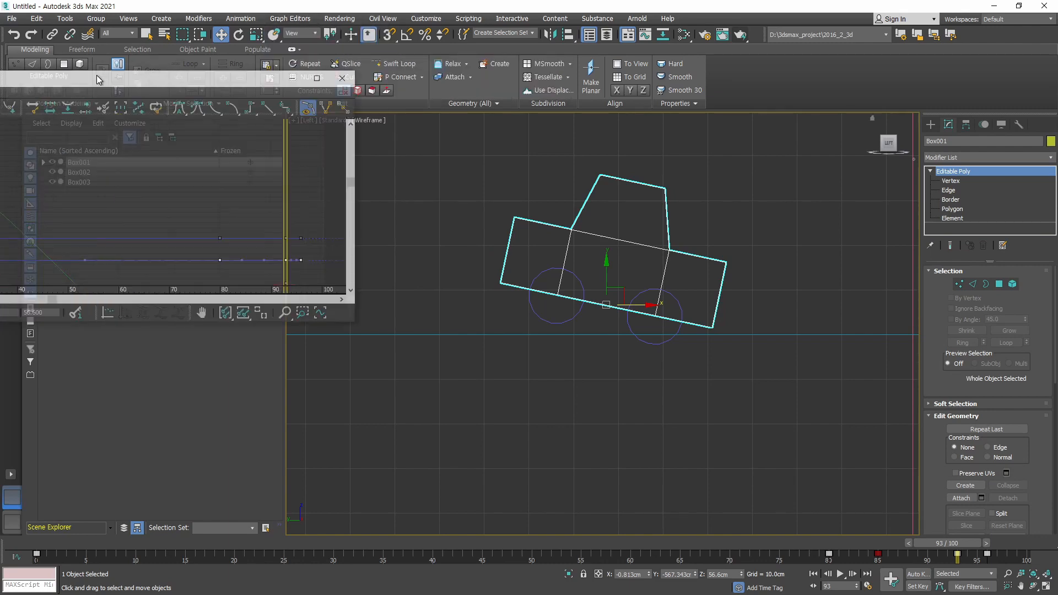
left_click_drag(98, 101, 593, 282)
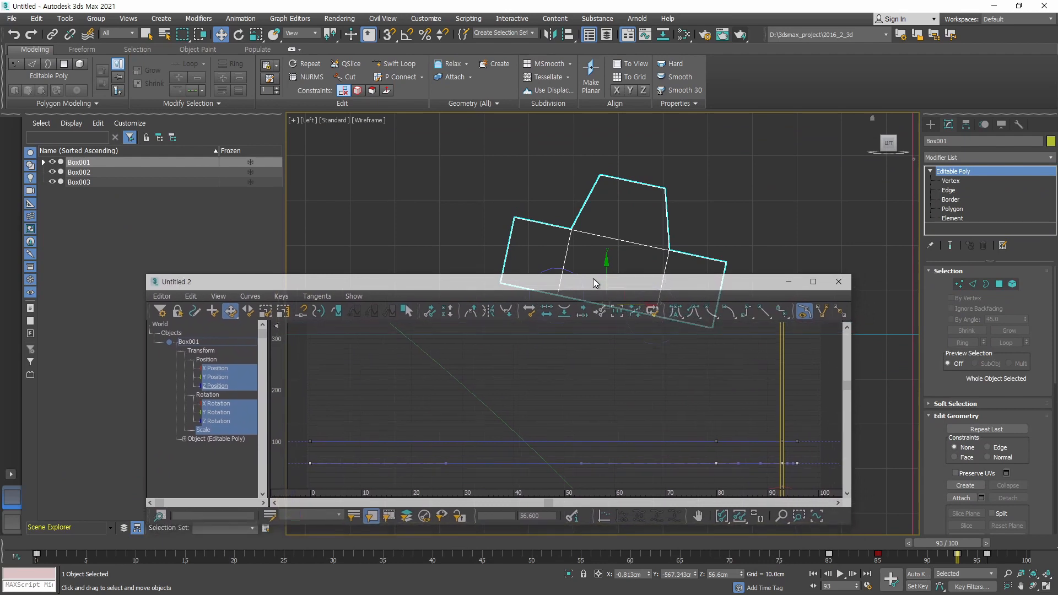
middle_click_drag(545, 420, 557, 393)
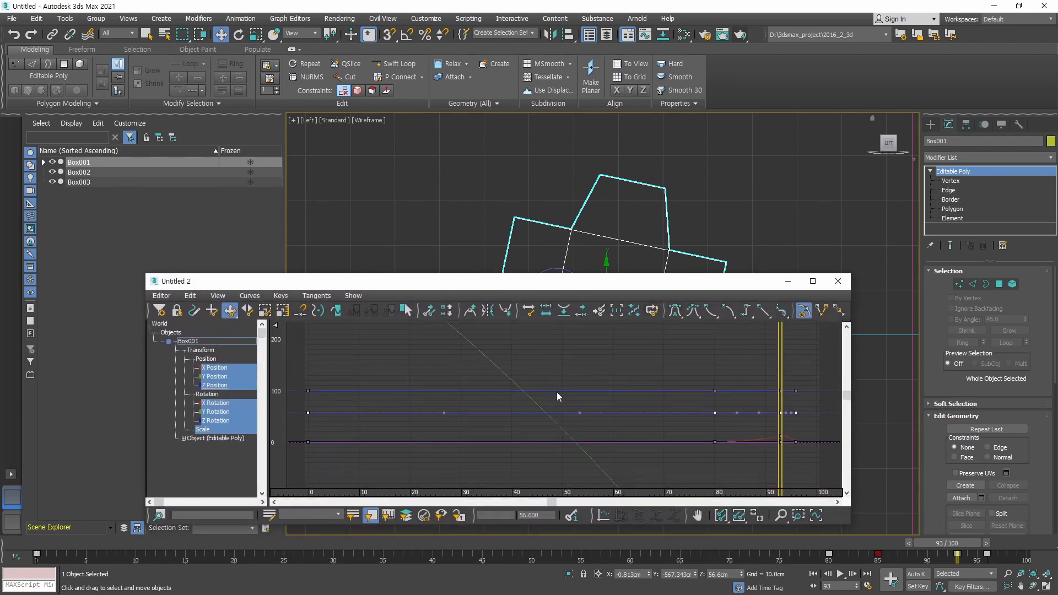
left_click(222, 386)
middle_click_drag(805, 427, 663, 426)
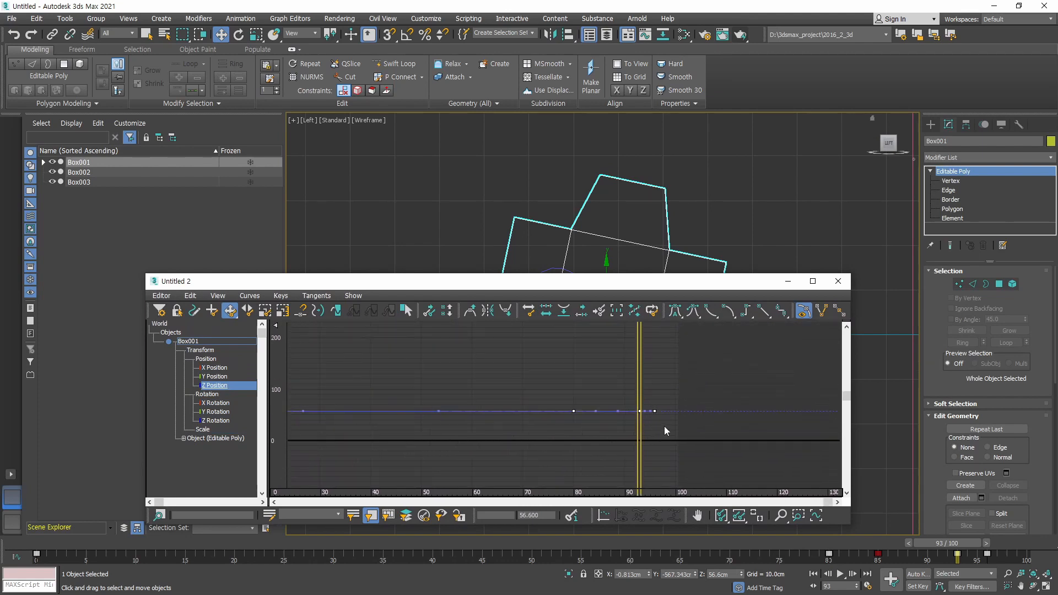
left_click_drag(747, 288, 773, 368)
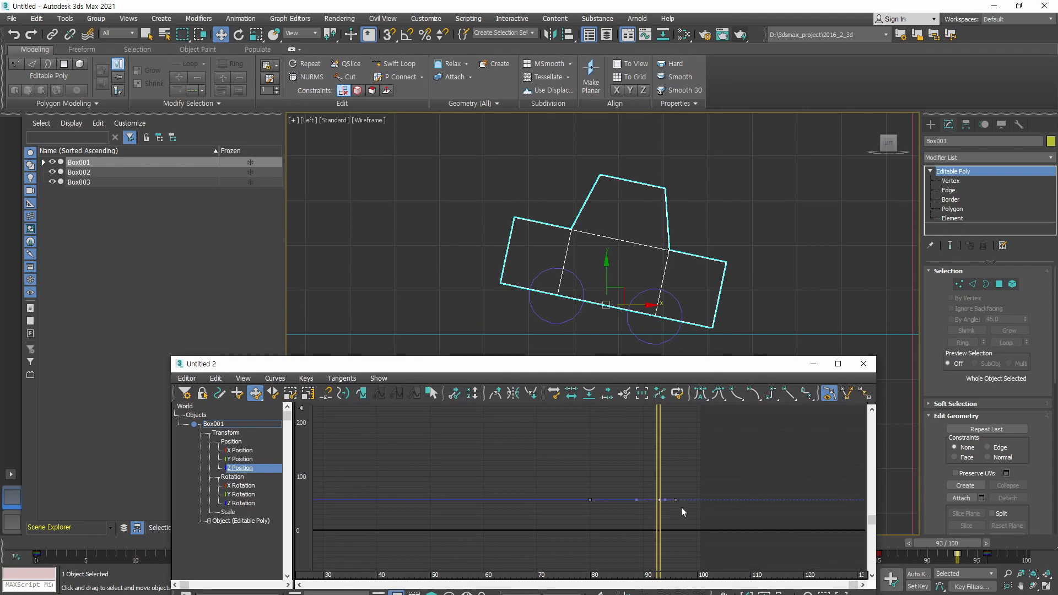
middle_click_drag(680, 511, 654, 513)
left_click_drag(678, 369, 667, 318)
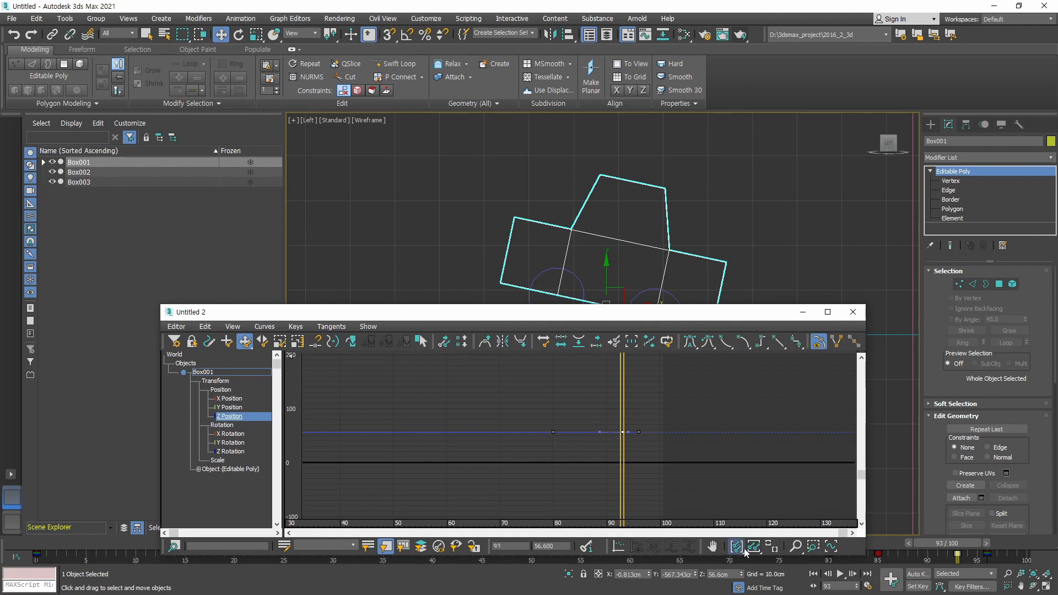
Step: Raise the car's Z Position key at frame 93 to about 58.8
left_click(738, 546)
middle_click_drag(794, 456, 636, 451)
left_click(756, 550)
left_click(796, 546)
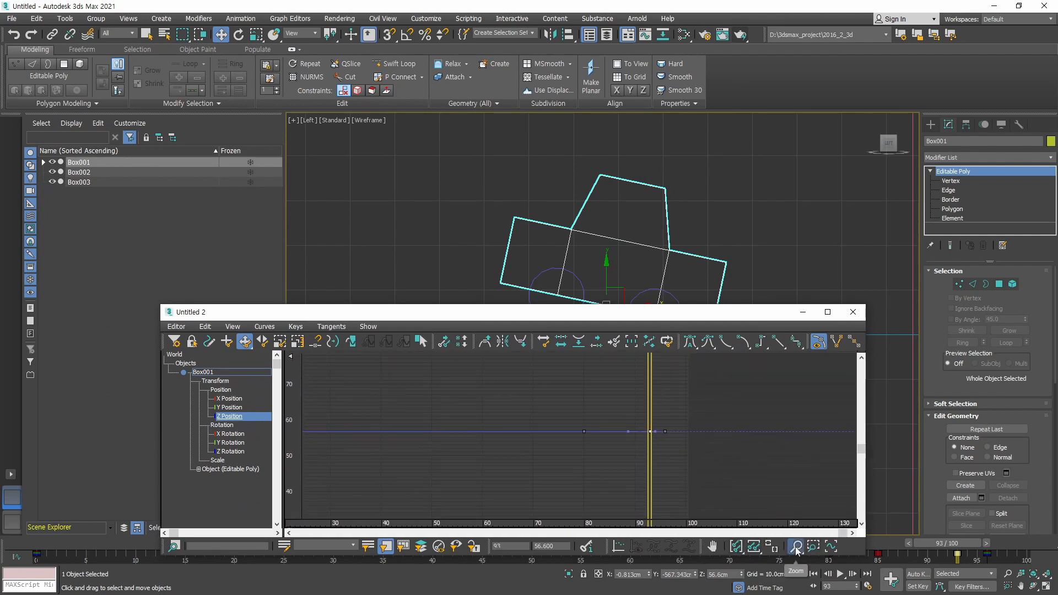
left_click_drag(606, 414, 739, 474)
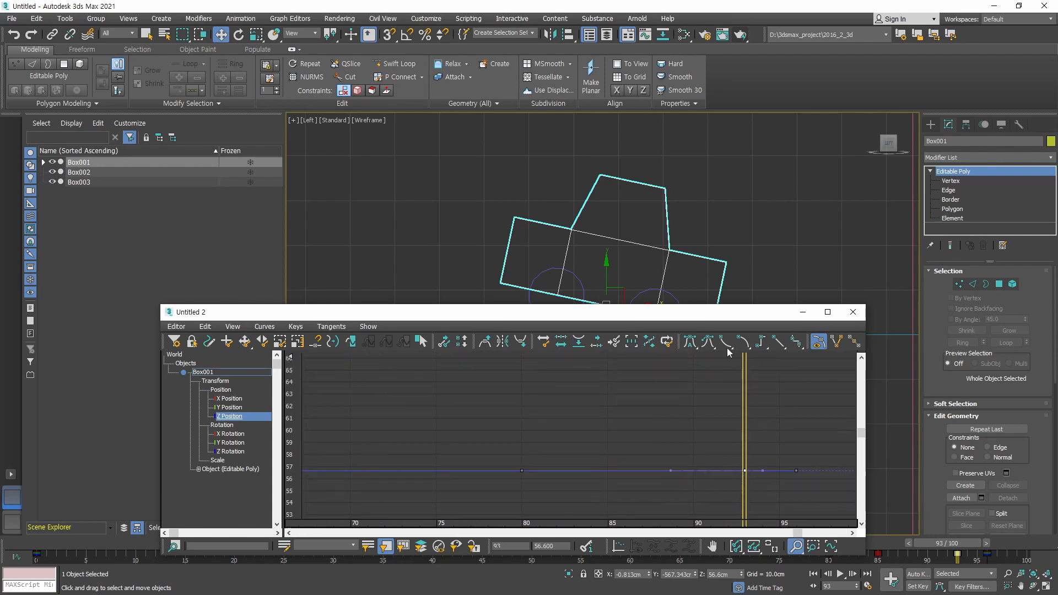
left_click_drag(696, 318, 688, 354)
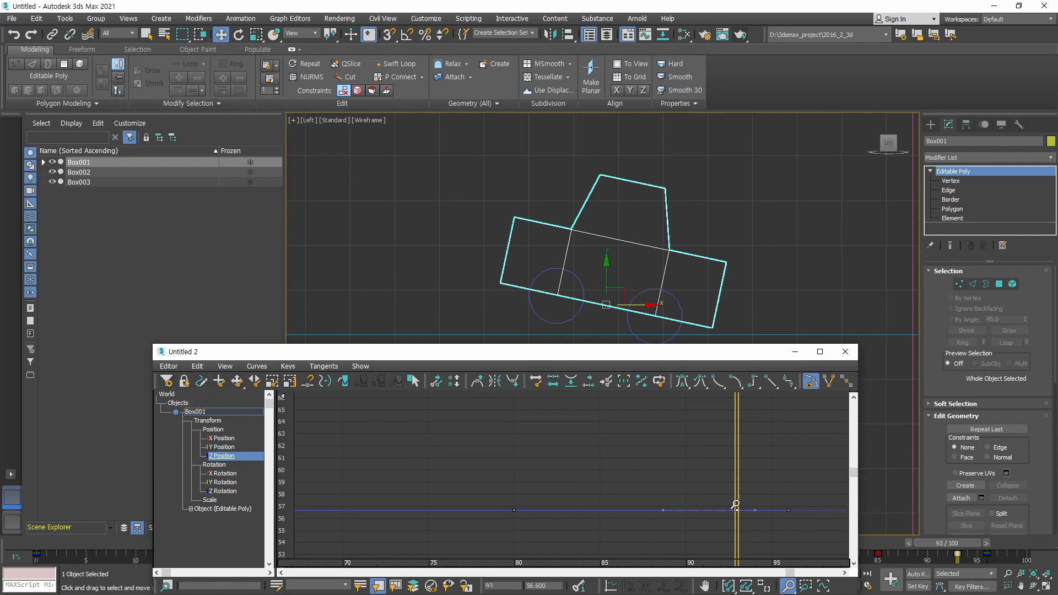
left_click_drag(723, 357, 751, 358)
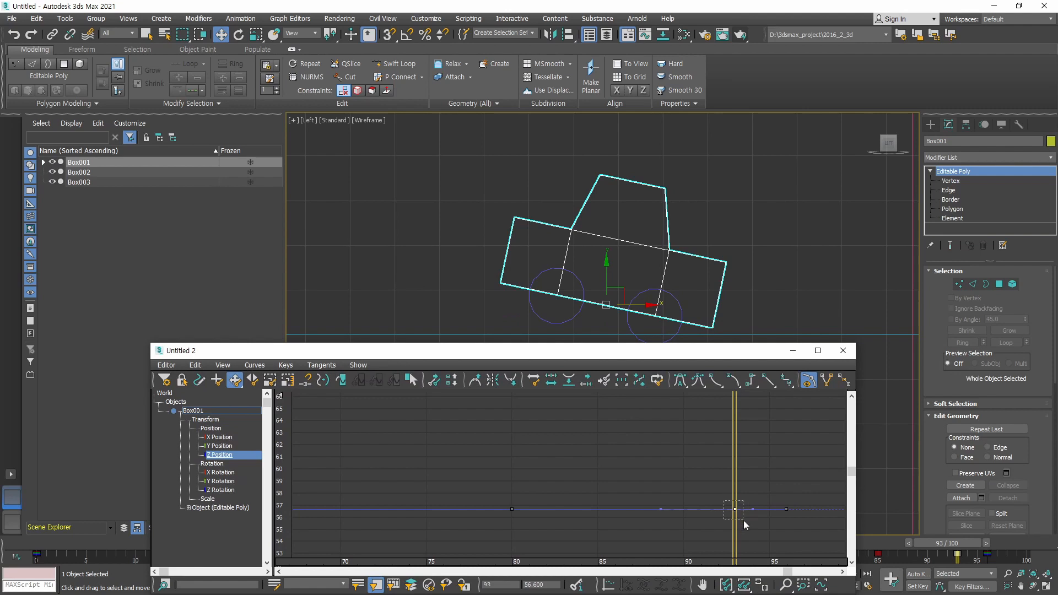
left_click_drag(735, 509, 737, 483)
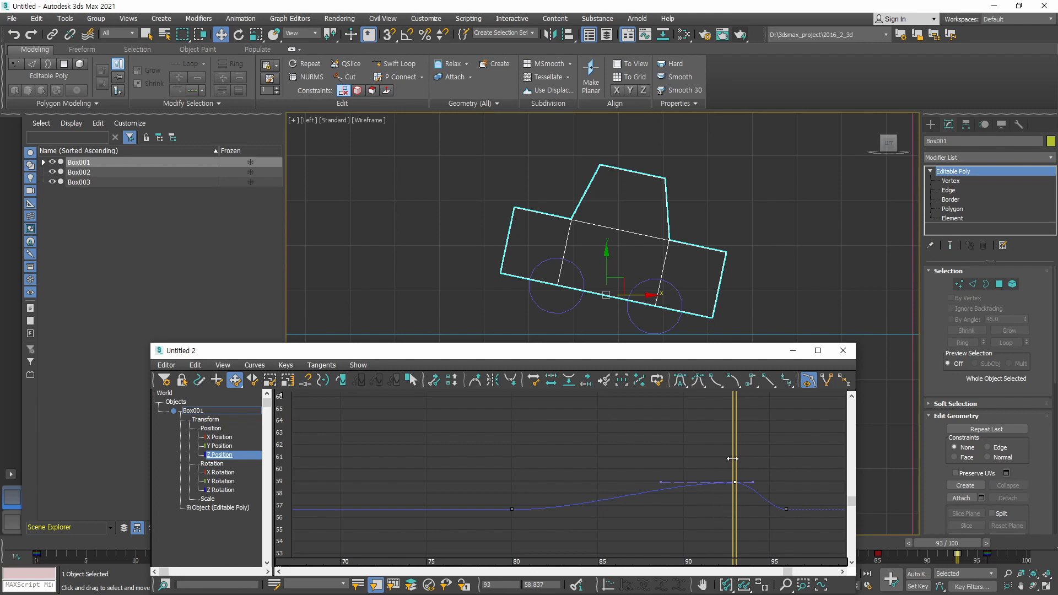
Step: Scrub between about frame 84 and frame 93 and examine the wheels' height above the long box's upper edge
left_click_drag(732, 459, 580, 459)
middle_click_drag(495, 292, 777, 253)
scroll(575, 260, "down", 4)
scroll(478, 307, "up", 1)
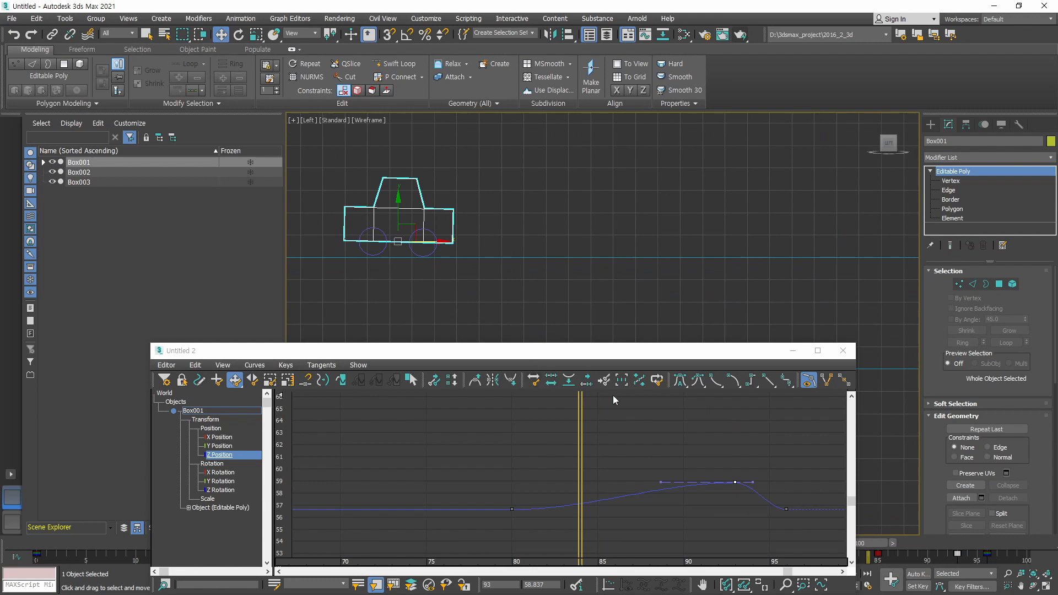
left_click_drag(580, 420, 736, 460)
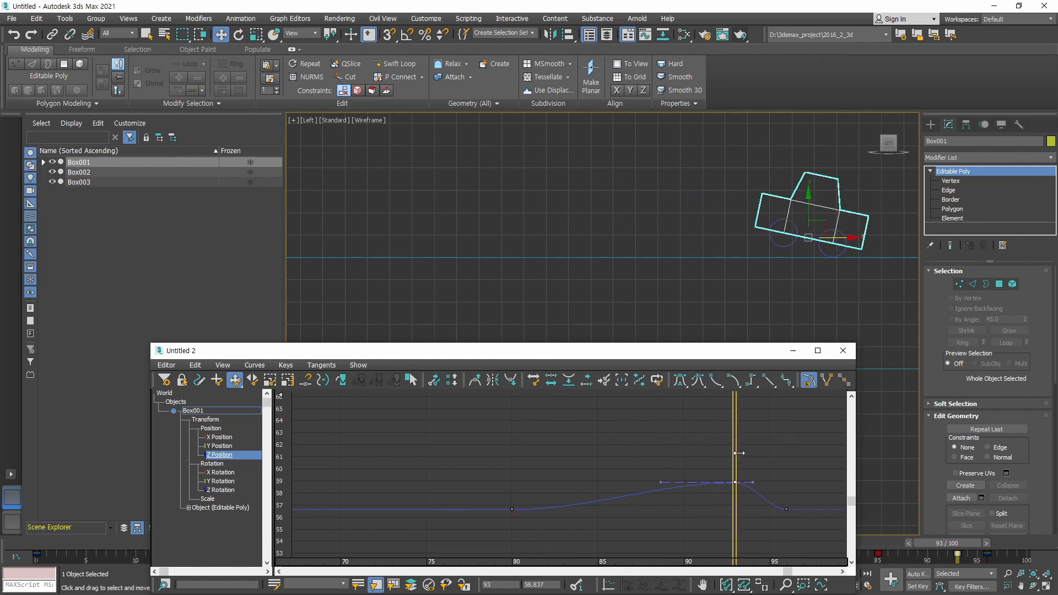
middle_click_drag(698, 234, 607, 234)
scroll(693, 298, "up", 3)
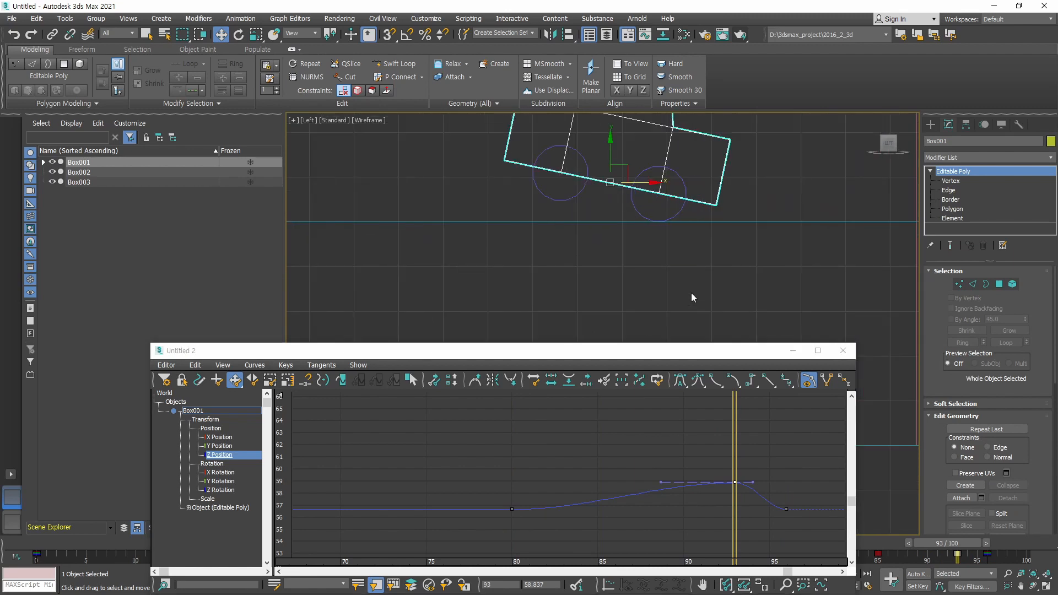
left_click_drag(735, 415, 600, 416)
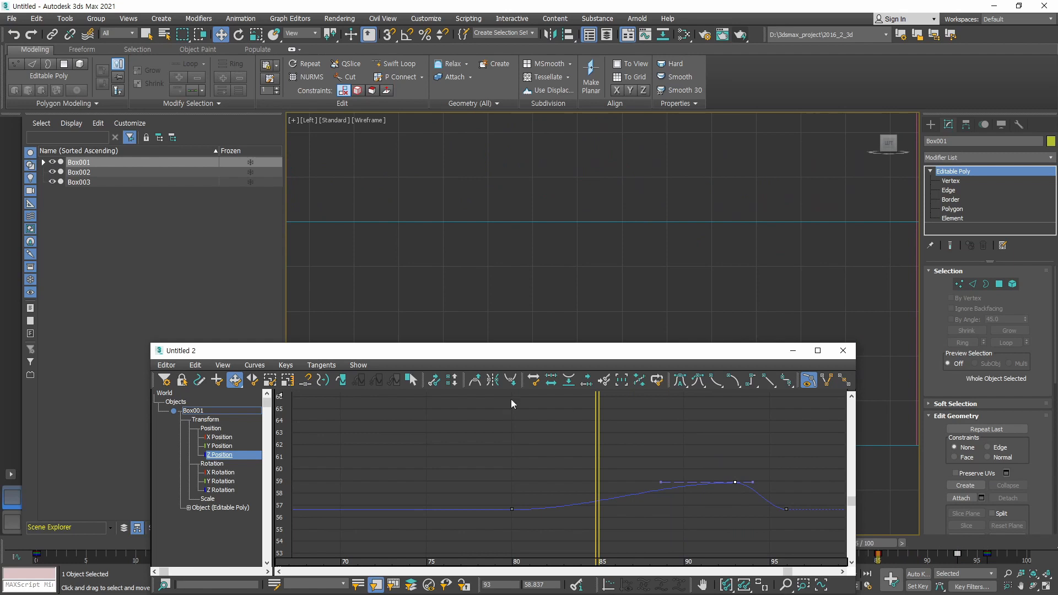
mouse_move(488, 250)
middle_mouse_down()
mouse_move(739, 250)
mouse_move(753, 235)
mouse_move(735, 248)
middle_mouse_up()
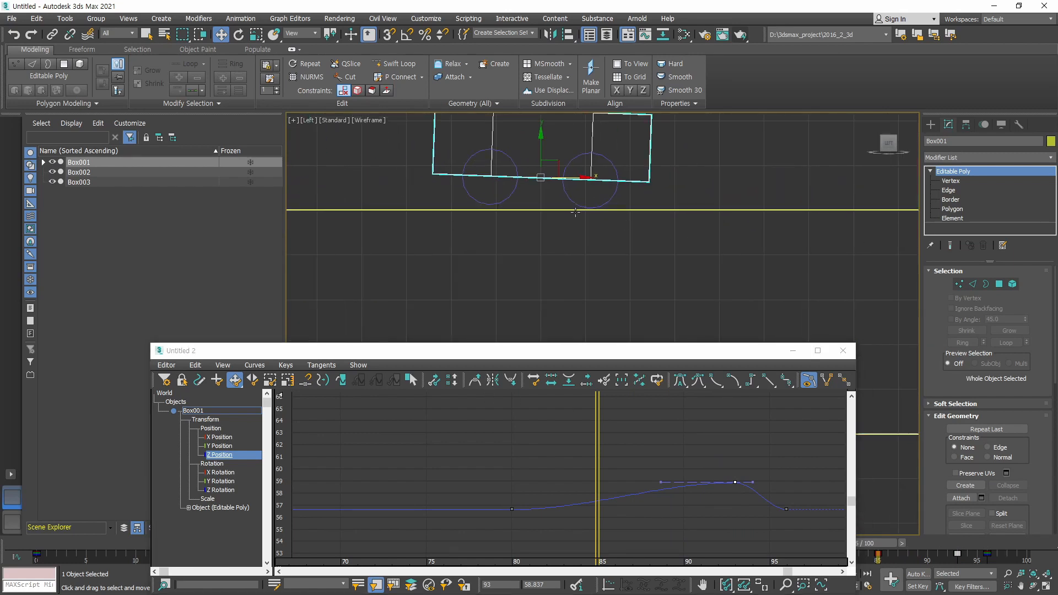
Step: On the Z Position curve, lengthen the frame 80 key's outgoing tangent to about frame 94 and shorten the frame 93 key's incoming tangent
left_click(512, 508)
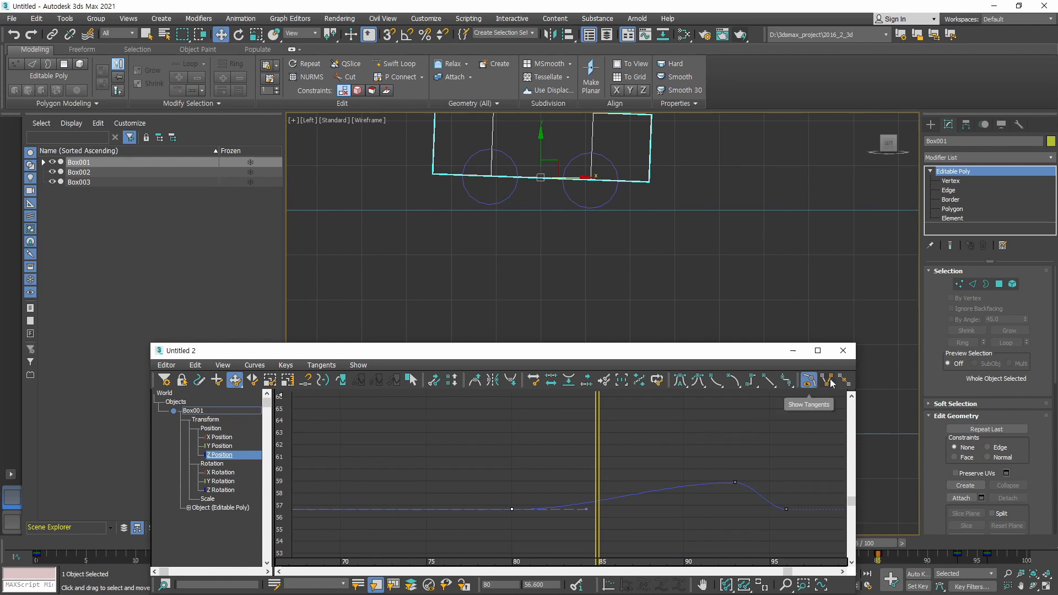
left_click_drag(587, 511, 759, 509)
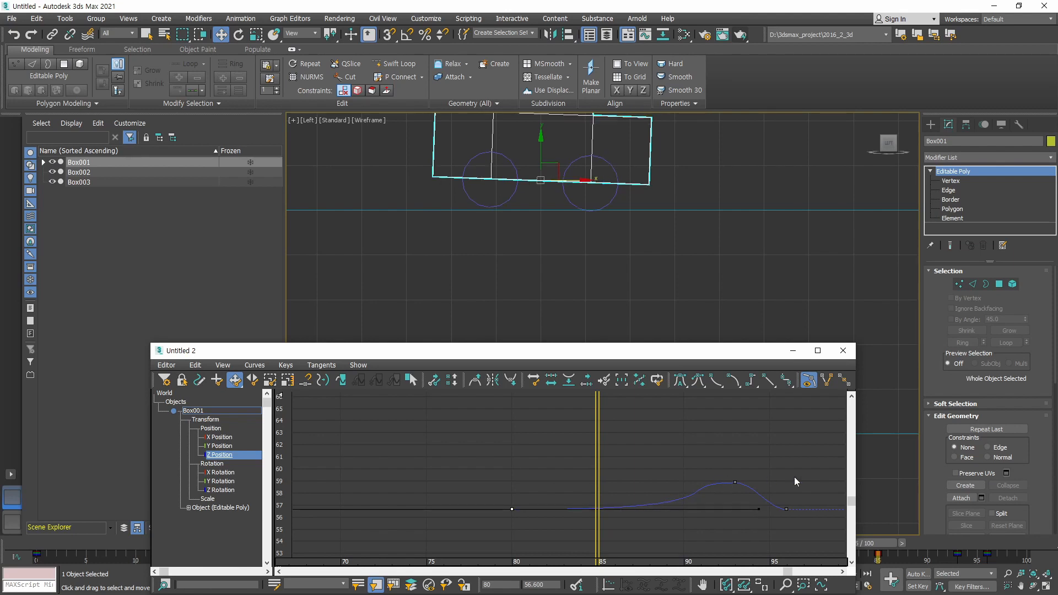
left_click(734, 482)
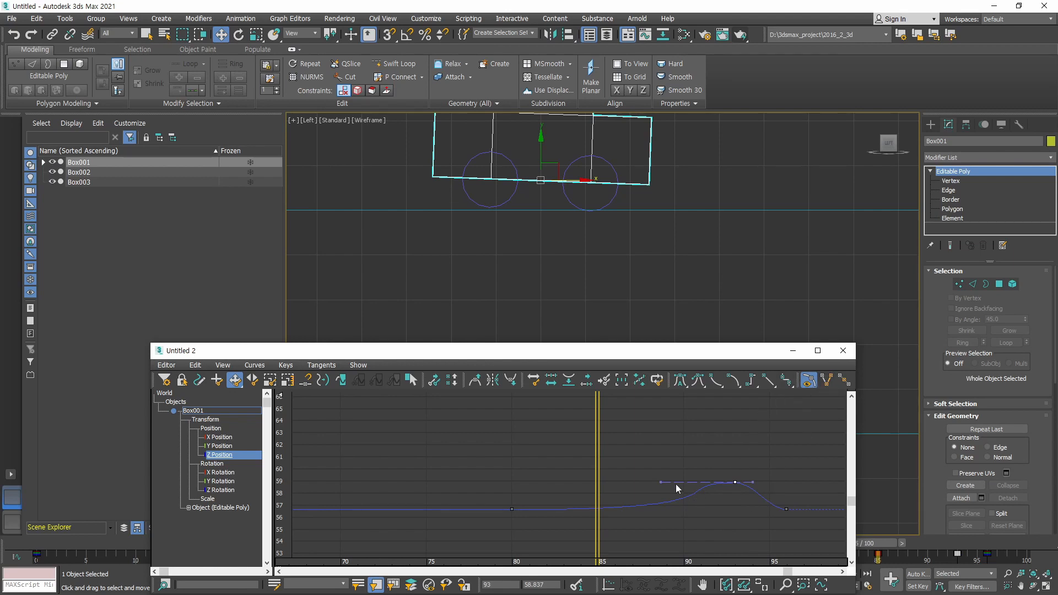
left_click_drag(599, 426, 736, 441)
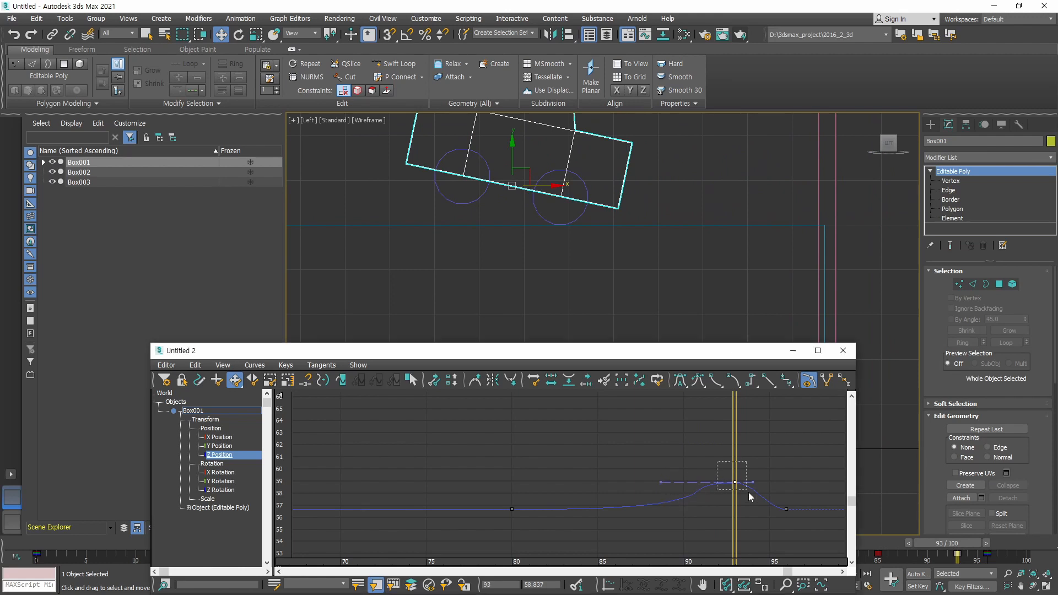
left_click_drag(660, 482, 720, 488)
Step: Go to frame 95 and lengthen the frame 93 key's outgoing tangent, keeping its handle nearly level
left_click_drag(739, 464, 764, 476)
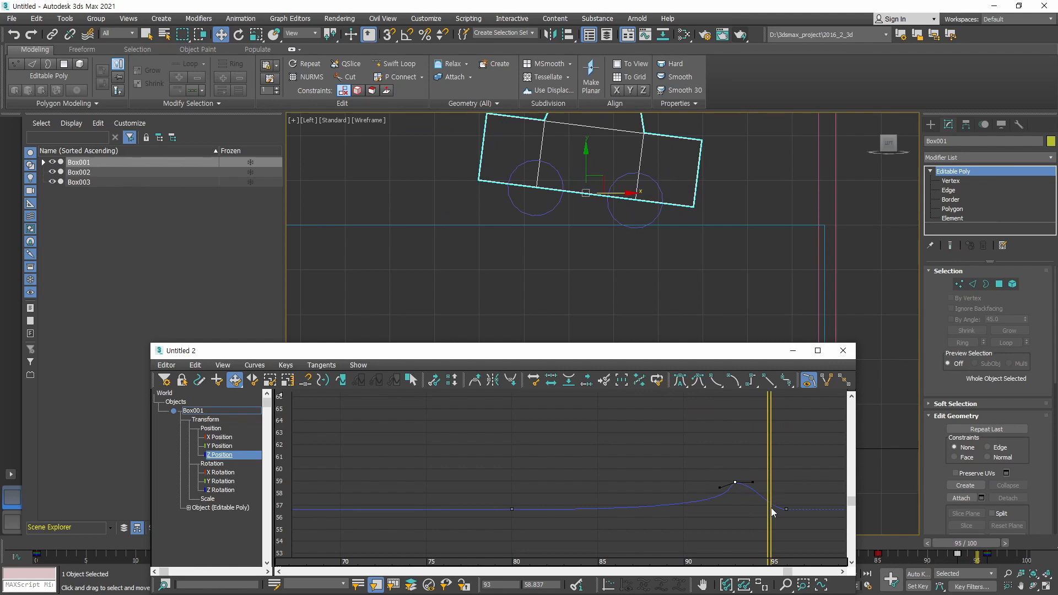
left_click_drag(757, 495, 756, 494)
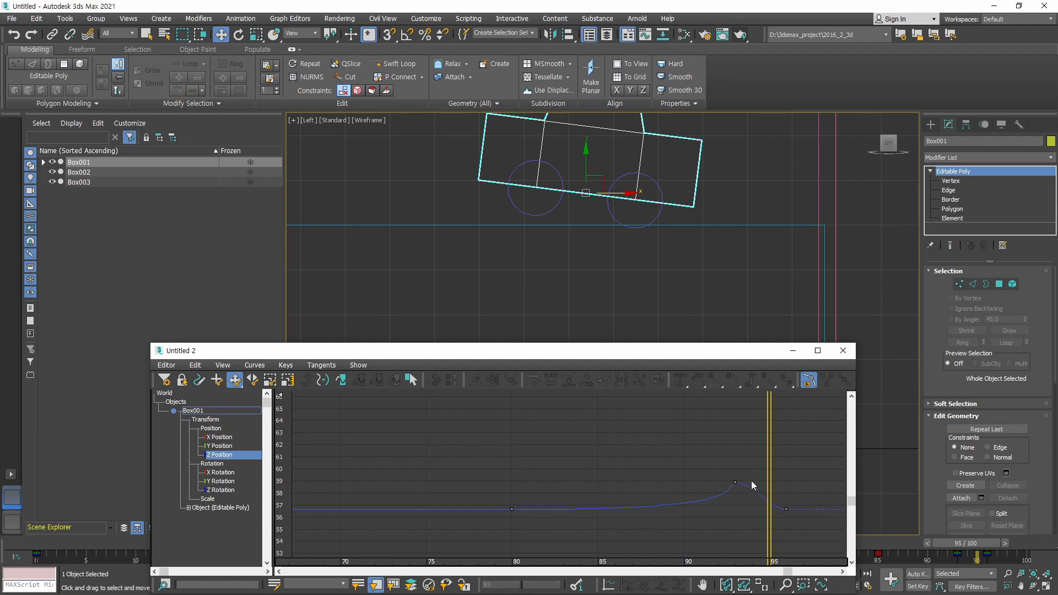
left_click(735, 482)
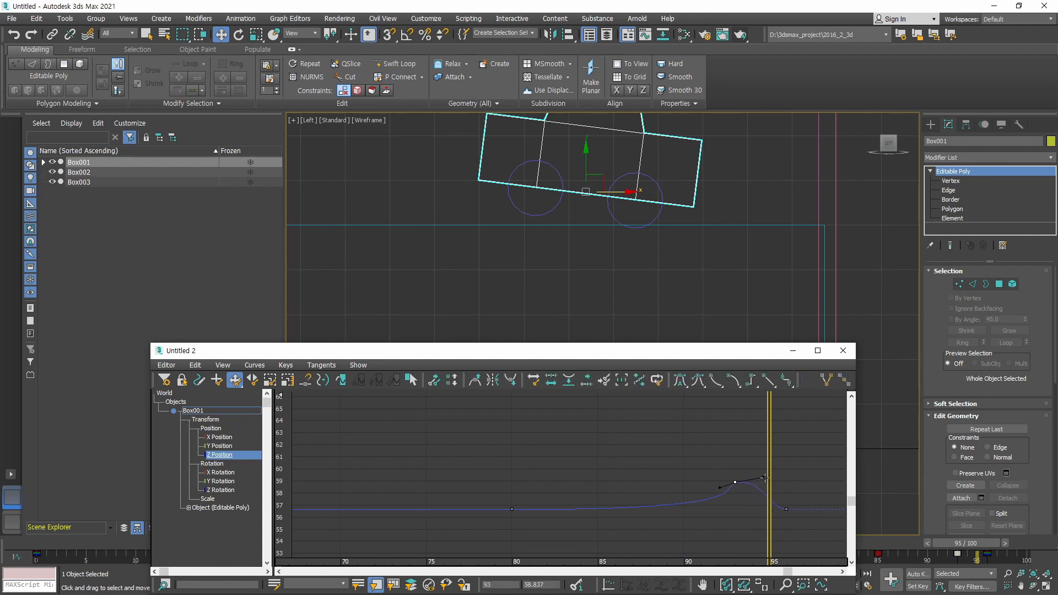
left_click_drag(768, 480, 768, 483)
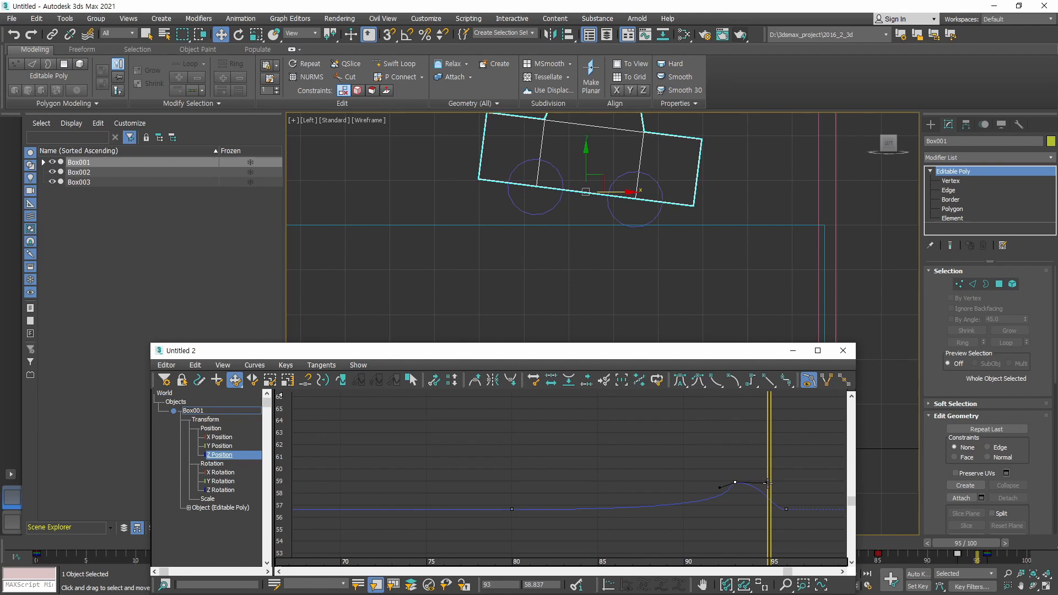
Step: Raise the incoming tangent of the Z Position key at frame 96 slightly, and close the Track View
left_click(787, 509)
left_click_drag(768, 510, 775, 506)
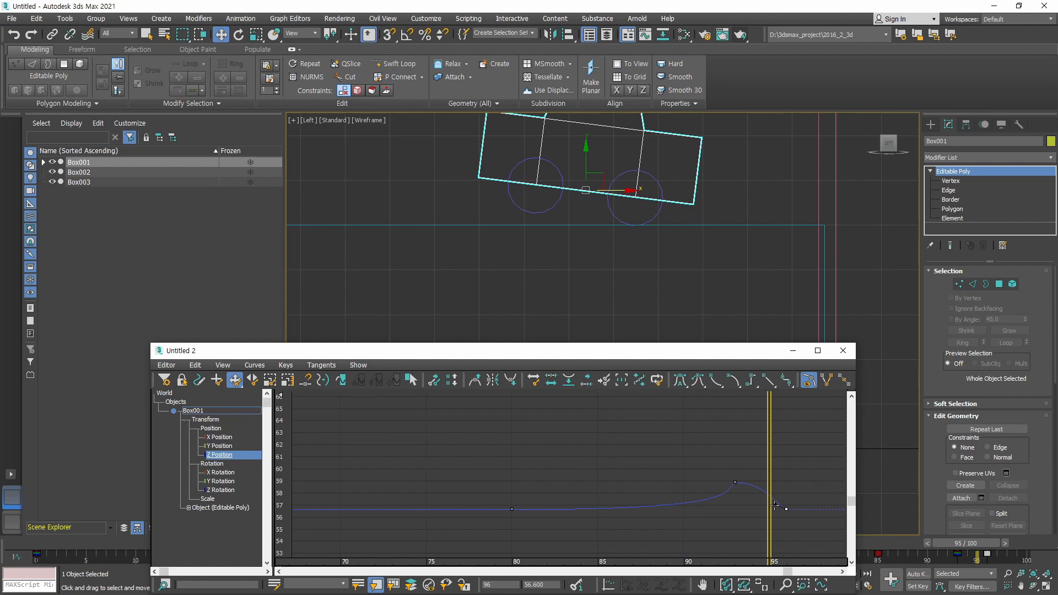
left_click(778, 506)
left_click(787, 509)
left_click_drag(776, 506, 777, 501)
left_click(753, 513)
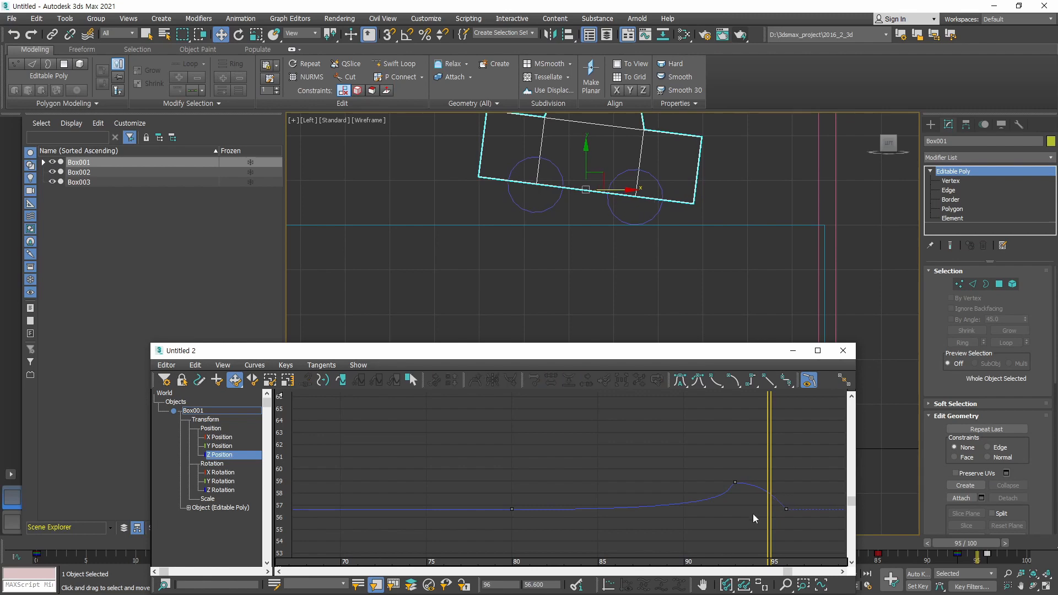
left_click(844, 351)
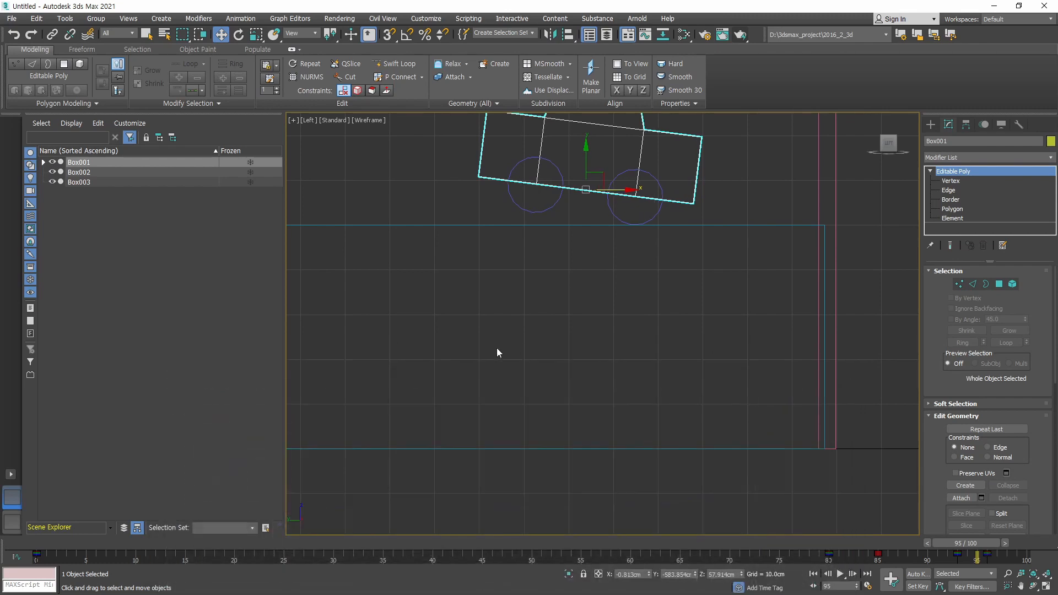
Step: Review the car's motion along the whole long box by scrubbing the animation back to frame 0
scroll(497, 349, "down", 4)
middle_click_drag(428, 359, 717, 408)
scroll(693, 378, "down", 4)
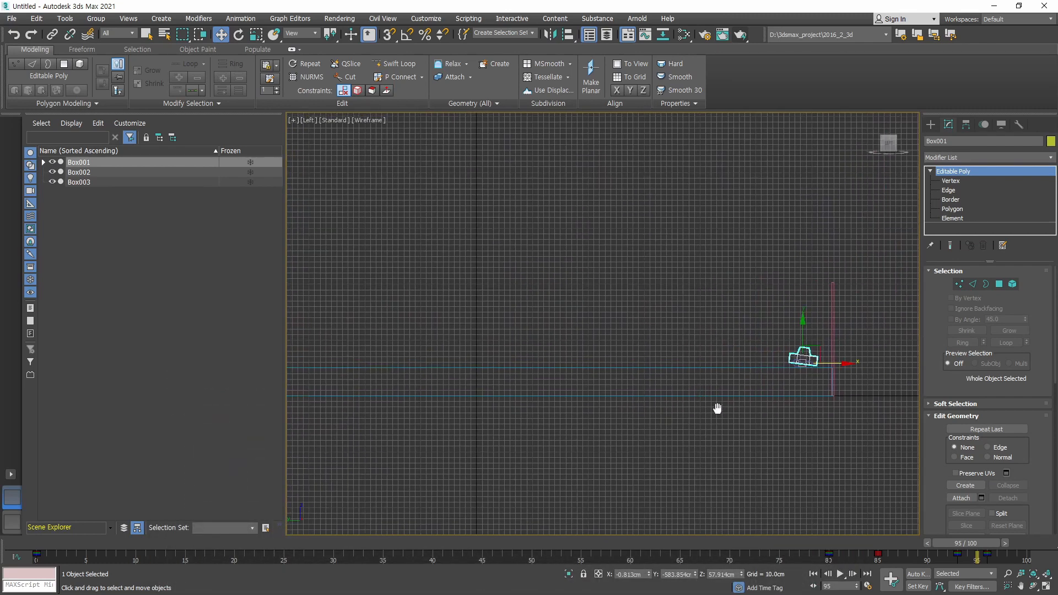
scroll(706, 412, "down", 2)
middle_click_drag(646, 432, 694, 432)
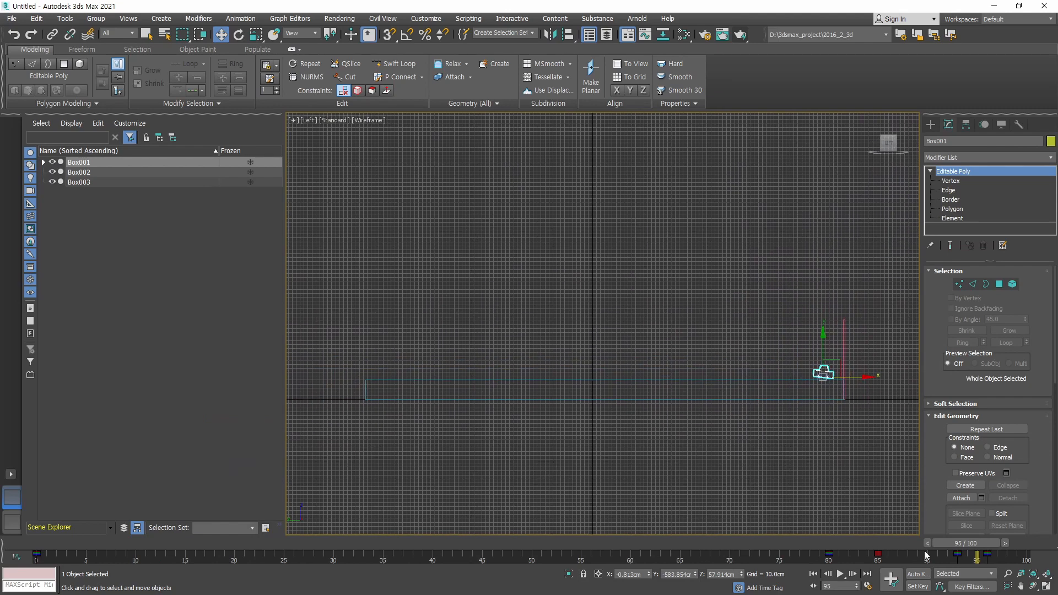
left_click_drag(987, 546, 36, 545)
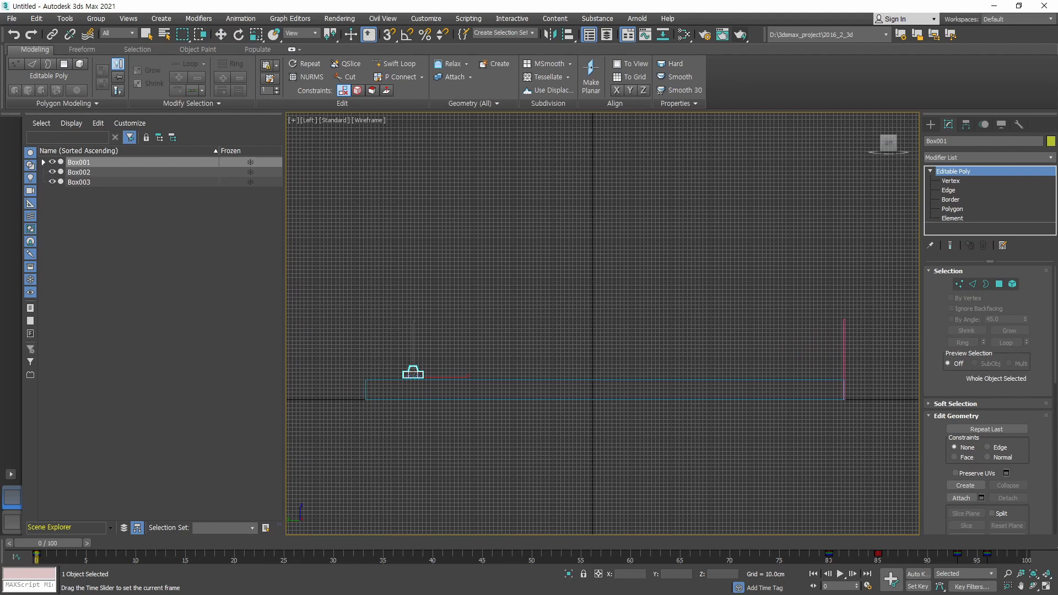
key("w")
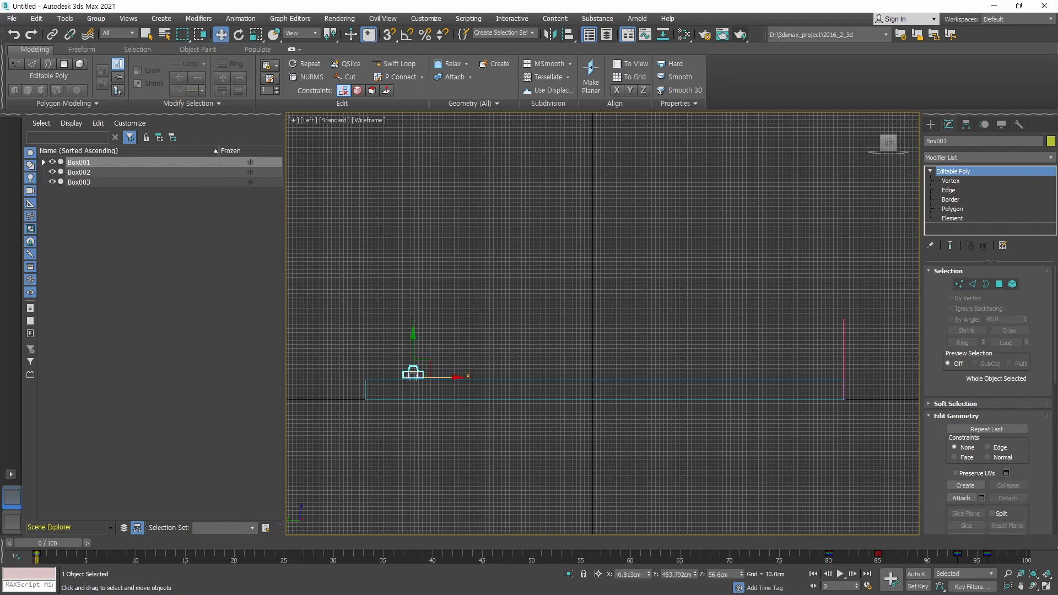